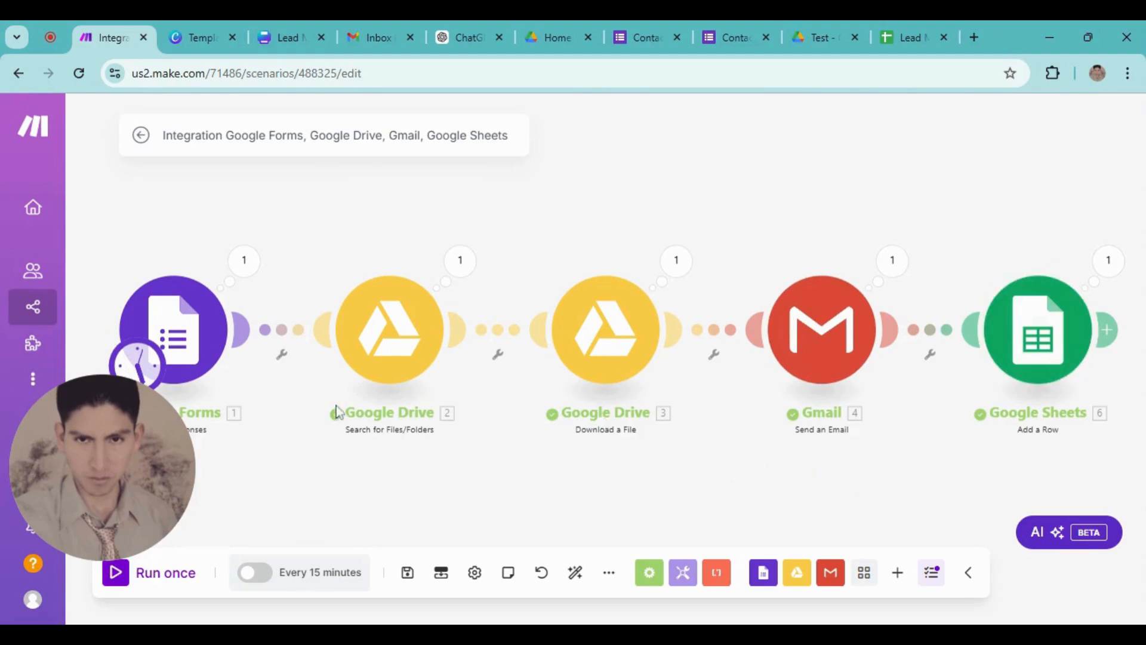
Switch to the Gmail inbox to check that the scenario's email was delivered
click(372, 31)
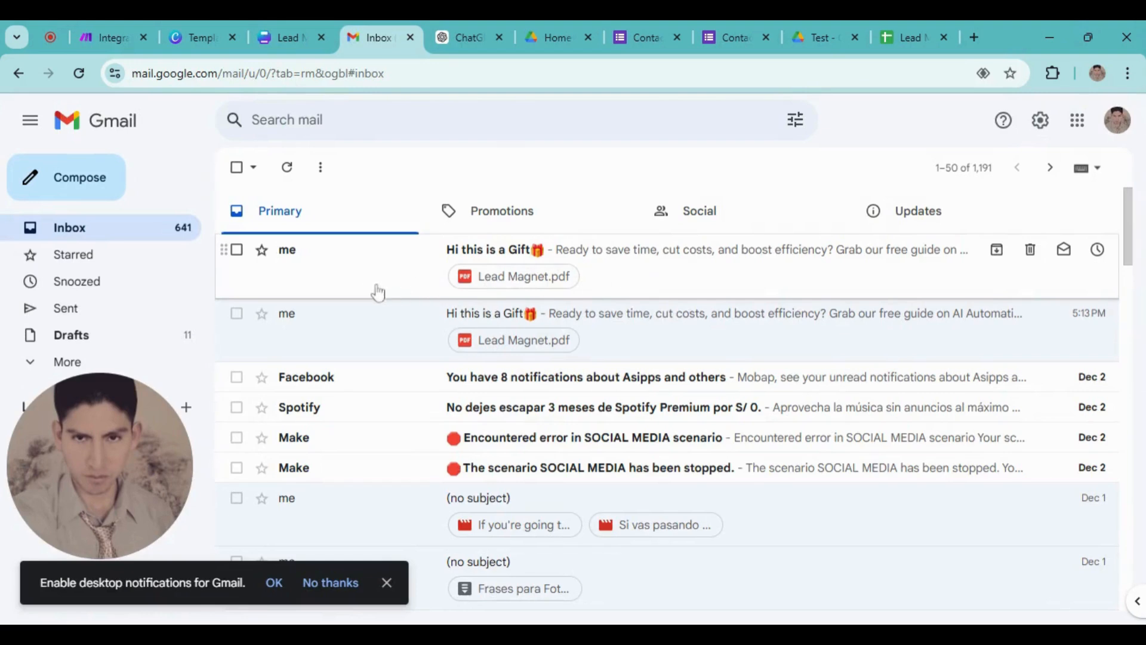
Open the 'Hi this is a Gift' email, preview its Lead Magnet.pdf attachment, then return to Make
click(354, 282)
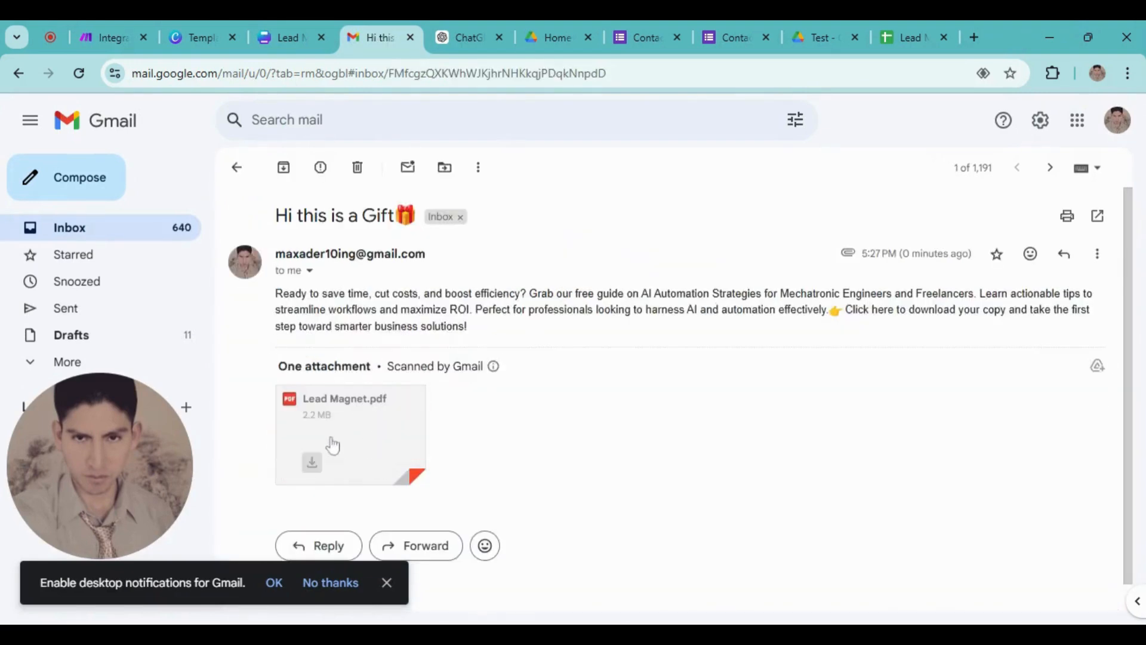
click(342, 416)
scroll(570, 371, down, 2)
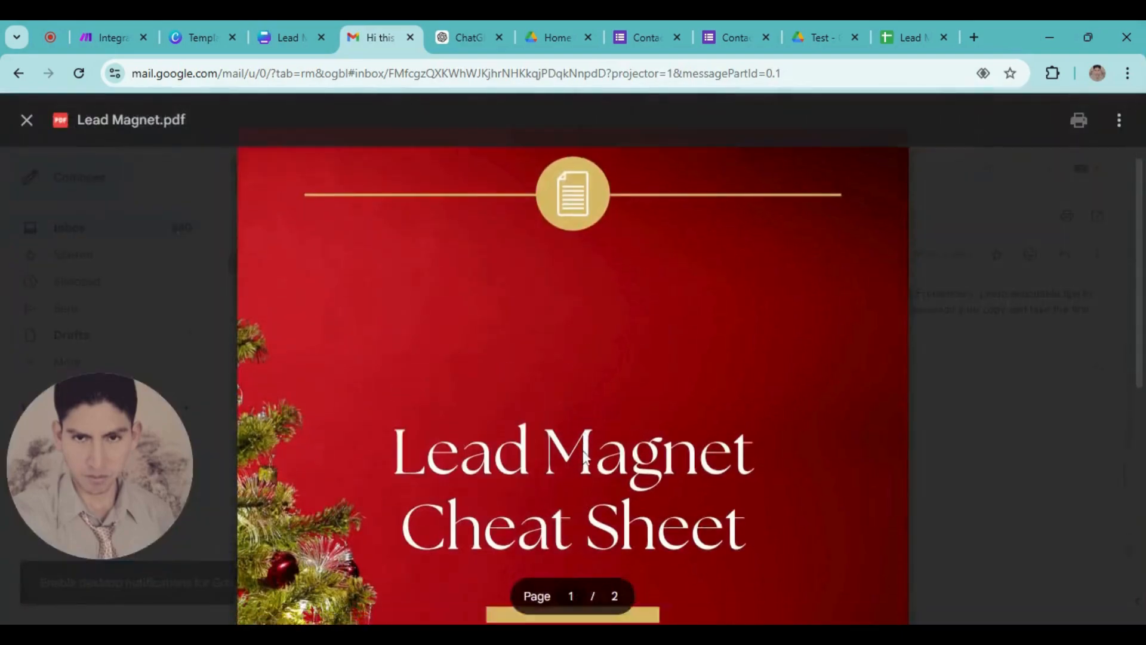
scroll(573, 371, down, 8)
scroll(573, 370, up, 6)
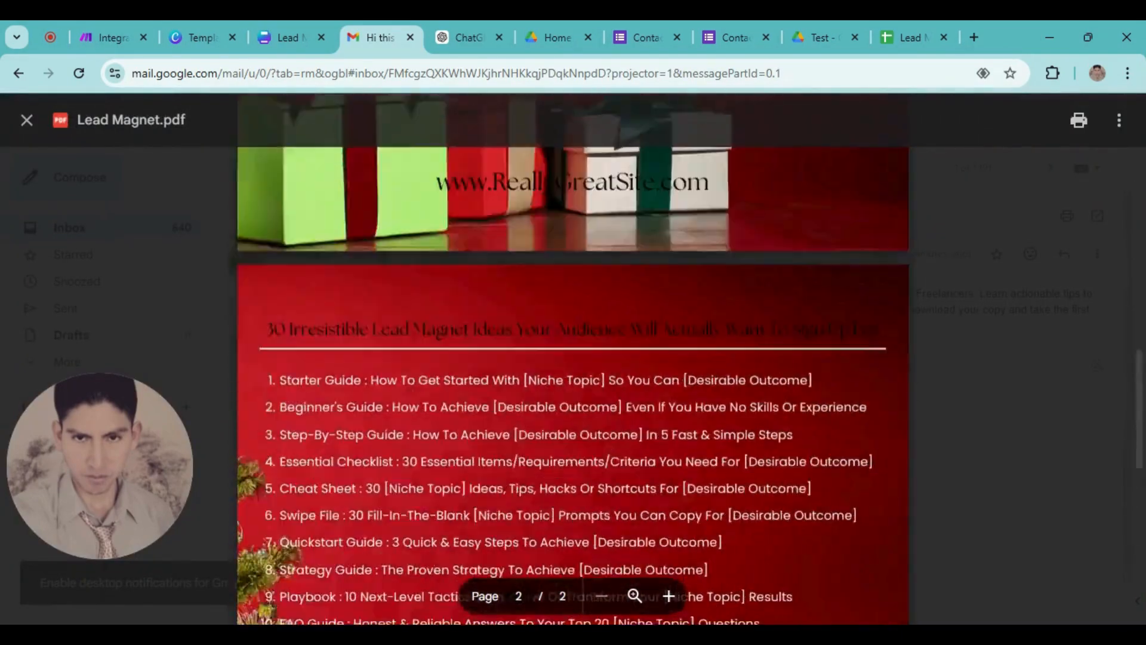
scroll(363, 403, up, 4)
click(1055, 190)
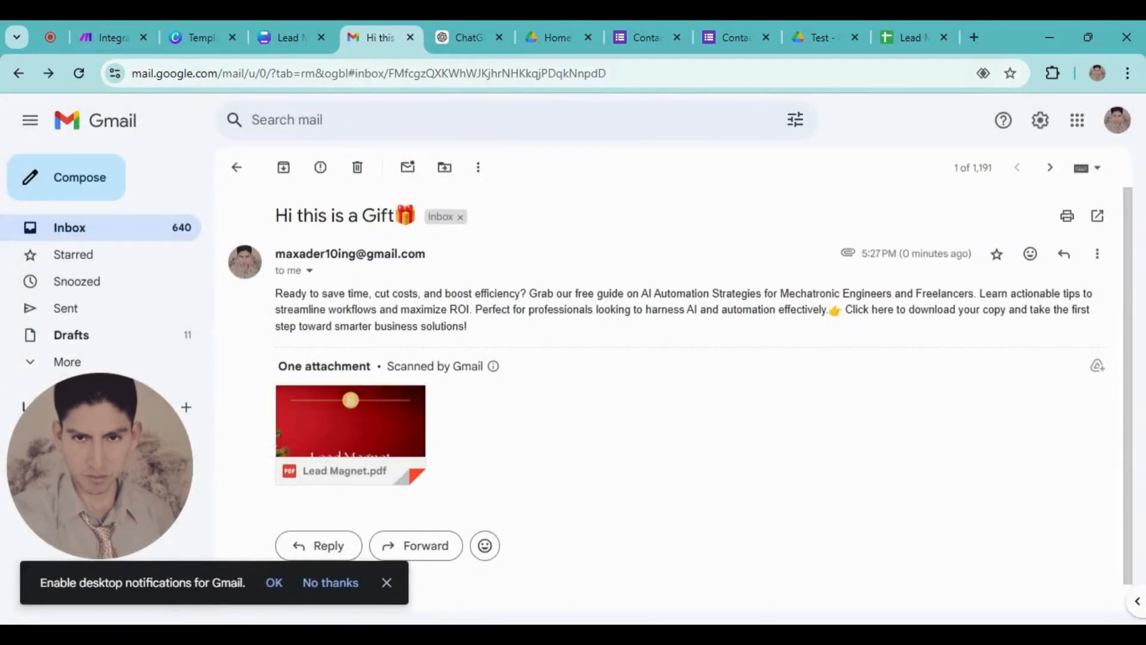
click(136, 37)
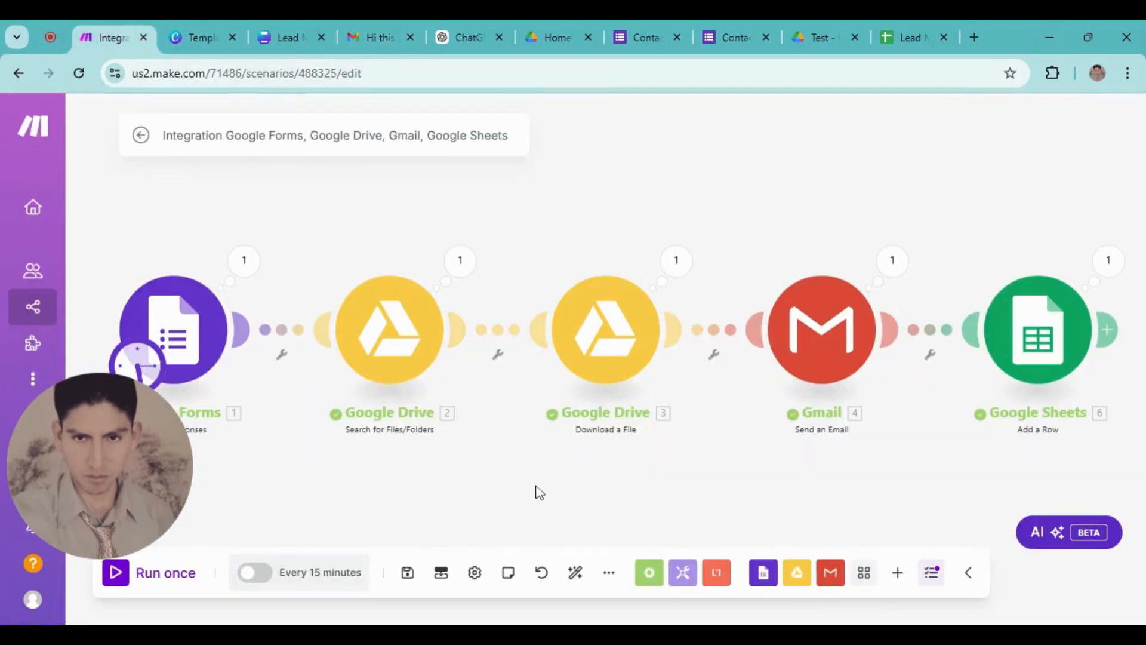
Check the Lead Magnet sheet, auto-align the modules, run Explain flow, then open the scenario overview
click(895, 41)
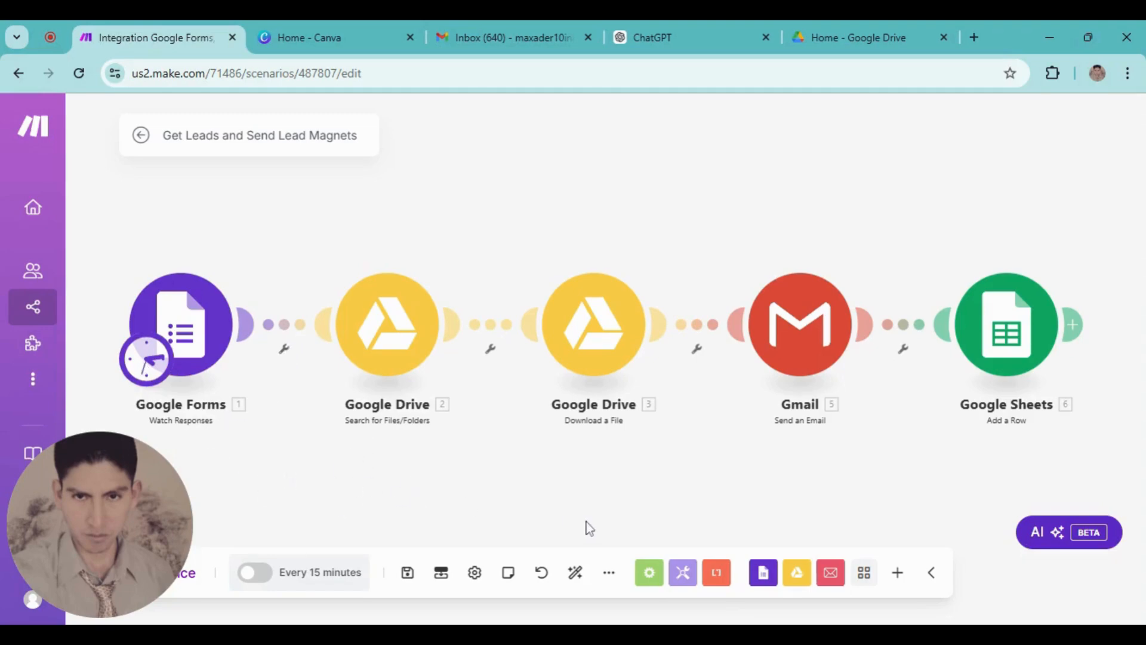
click(577, 575)
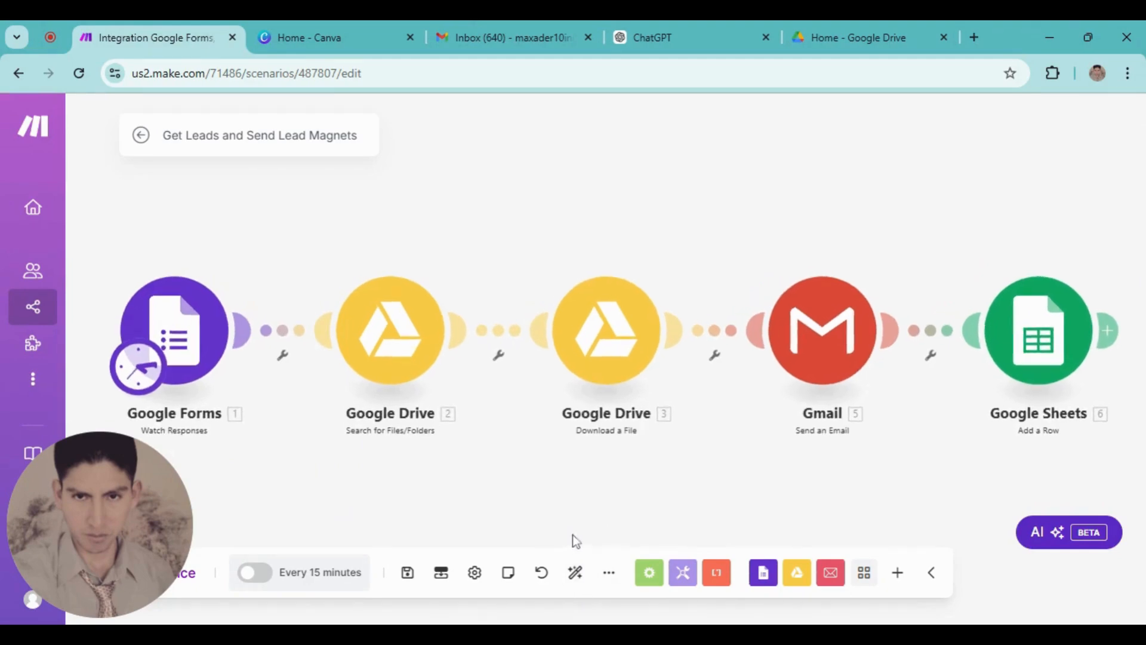
click(608, 574)
click(554, 496)
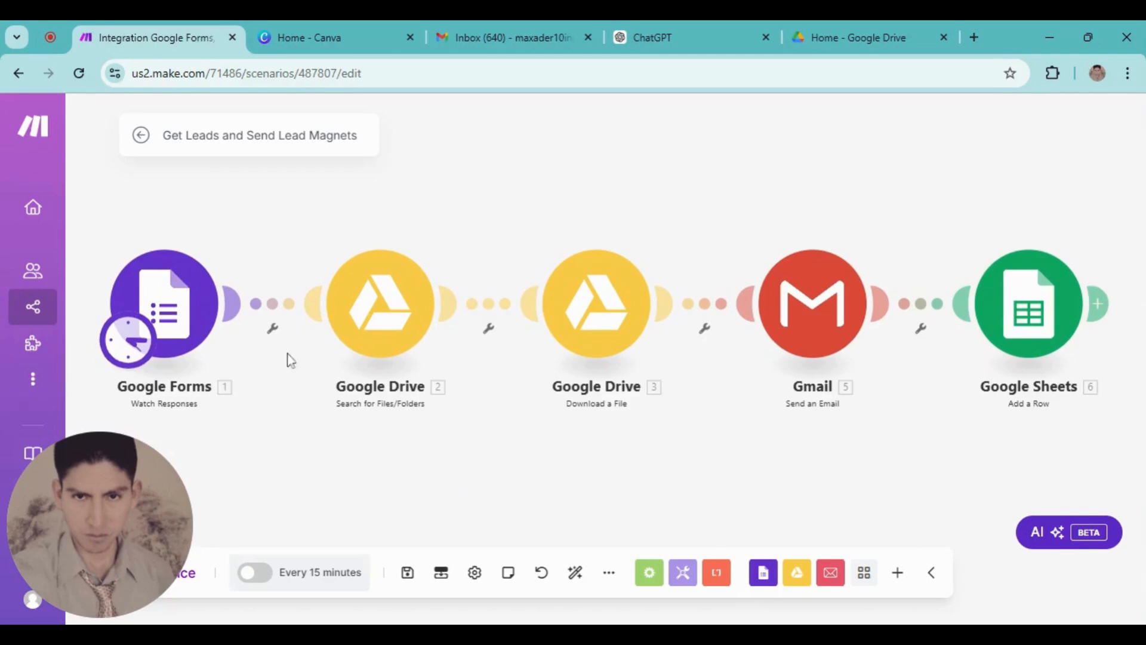
click(141, 144)
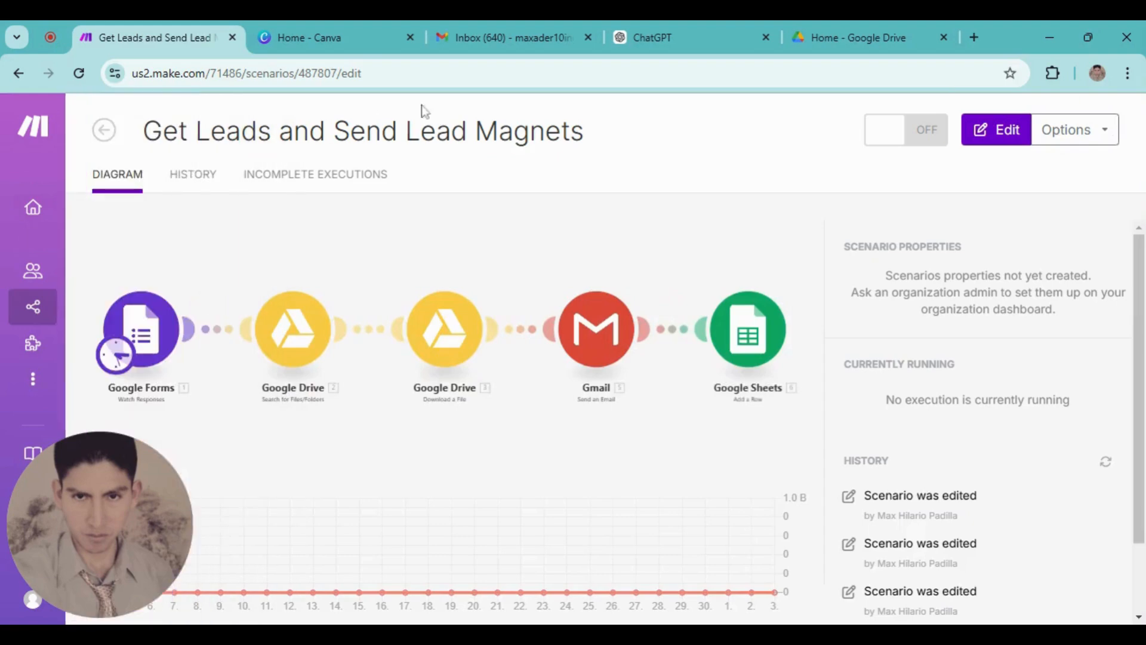
click(104, 130)
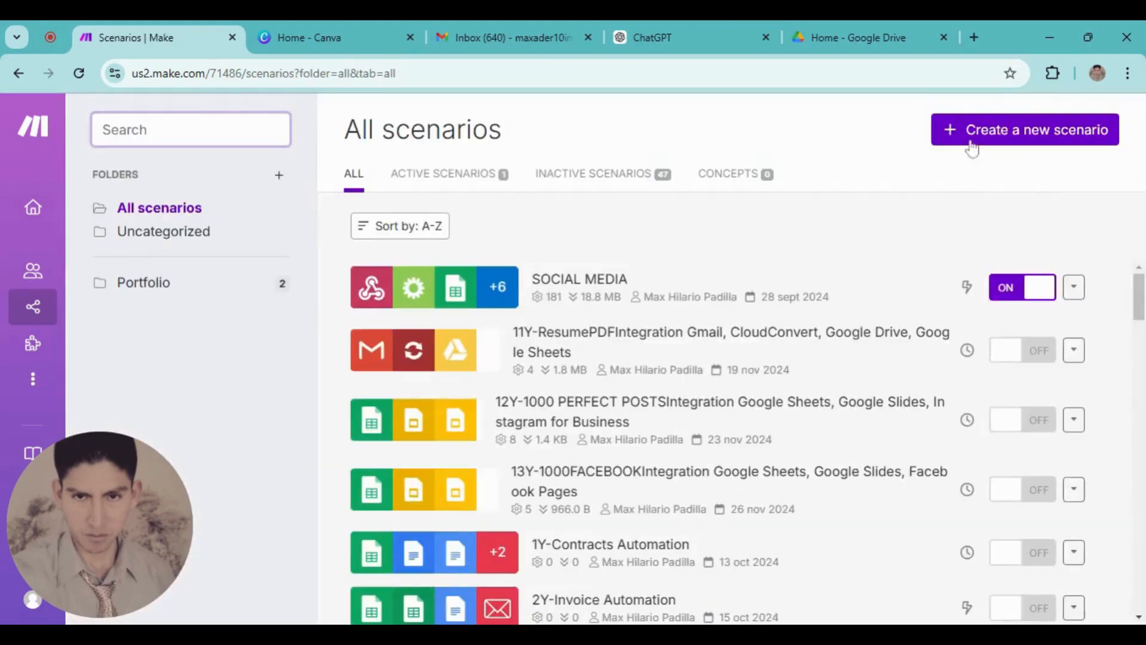
Create a new scenario whose first module is Google Forms Watch Responses, found by searching 'google form'
click(972, 132)
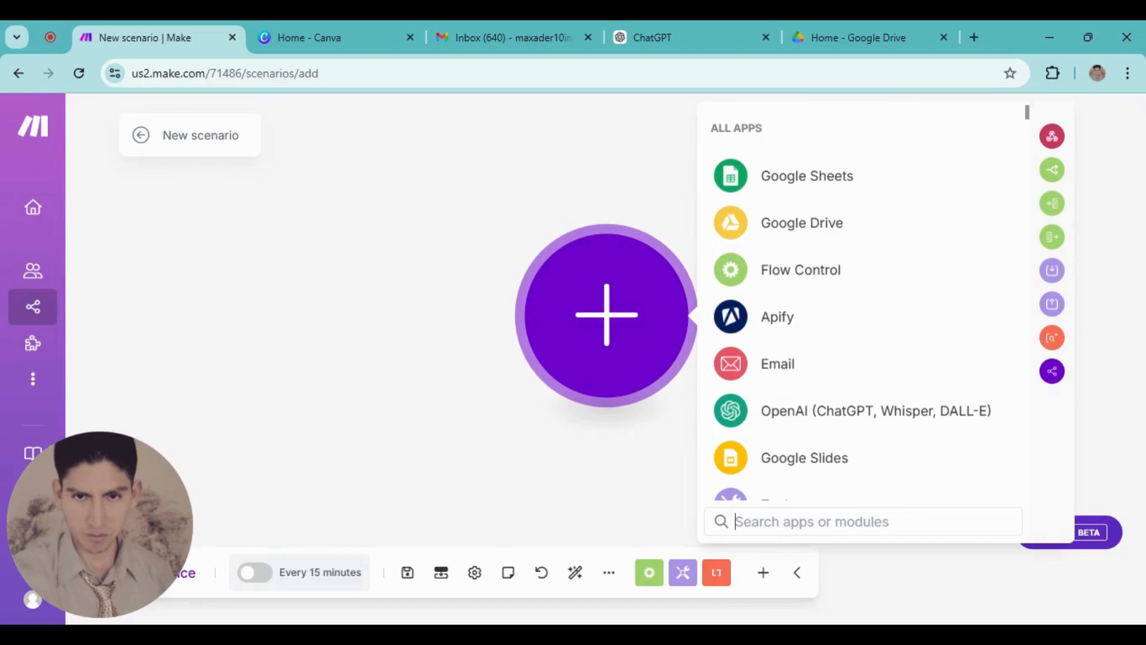
text(google)
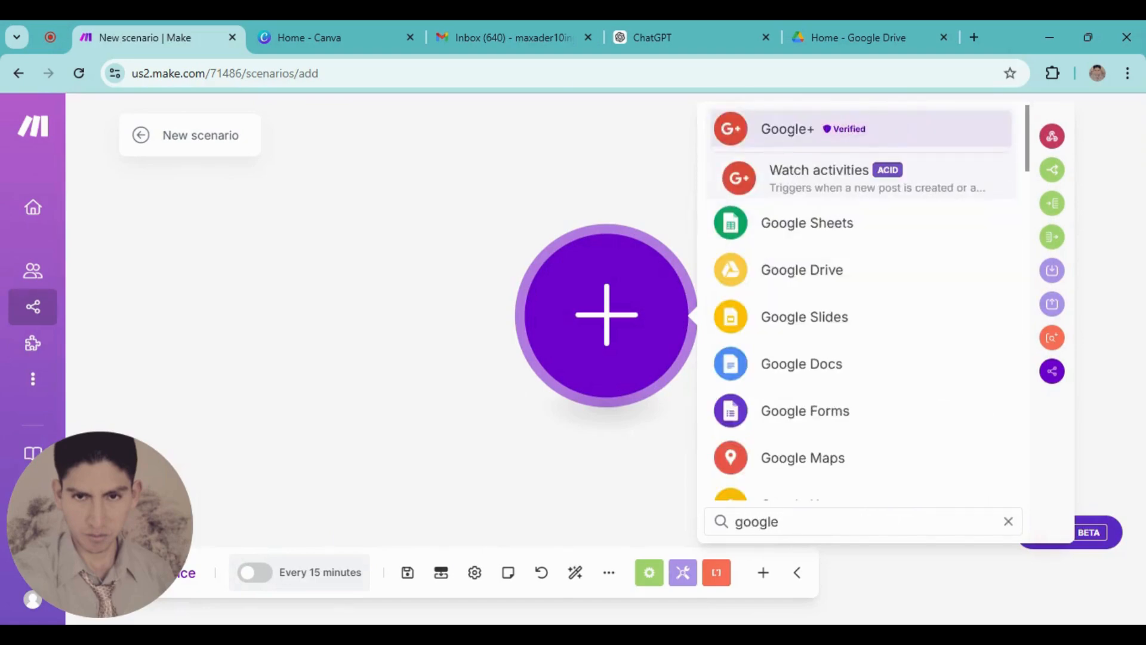
text( form)
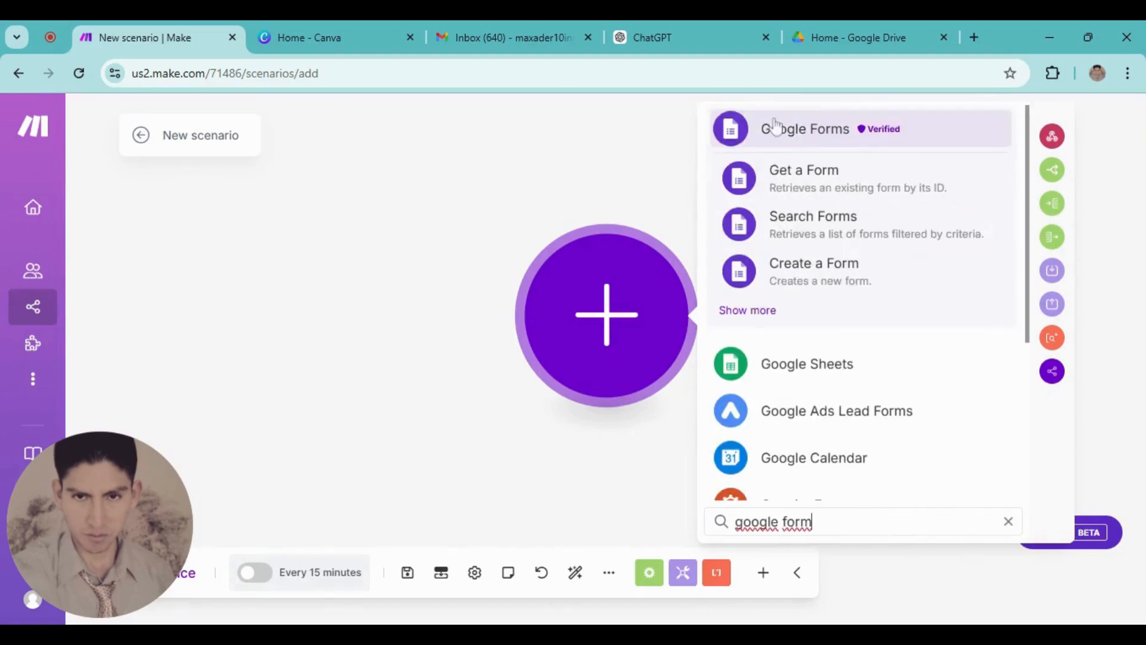
click(775, 124)
scroll(798, 366, down, 3)
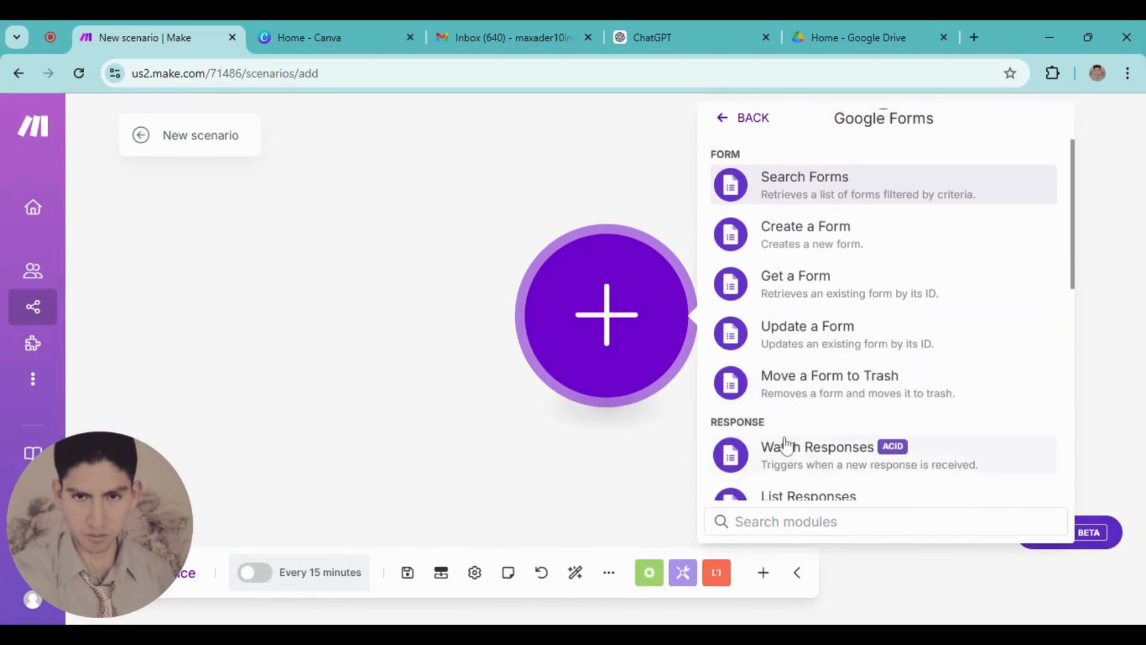
scroll(794, 418, down, 2)
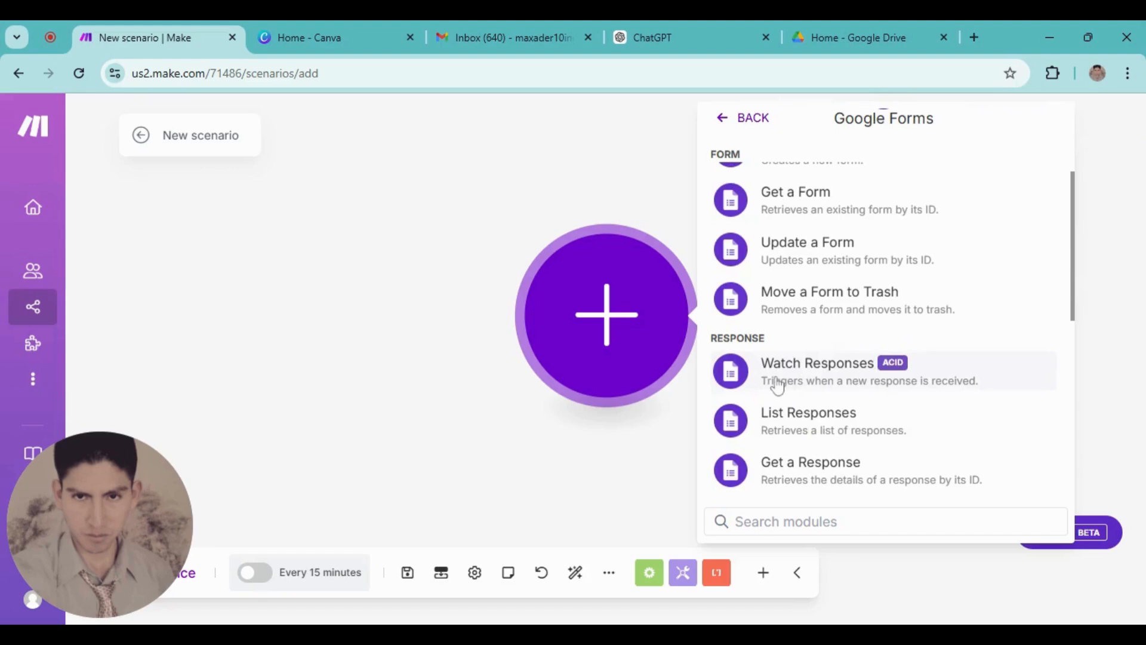
click(760, 385)
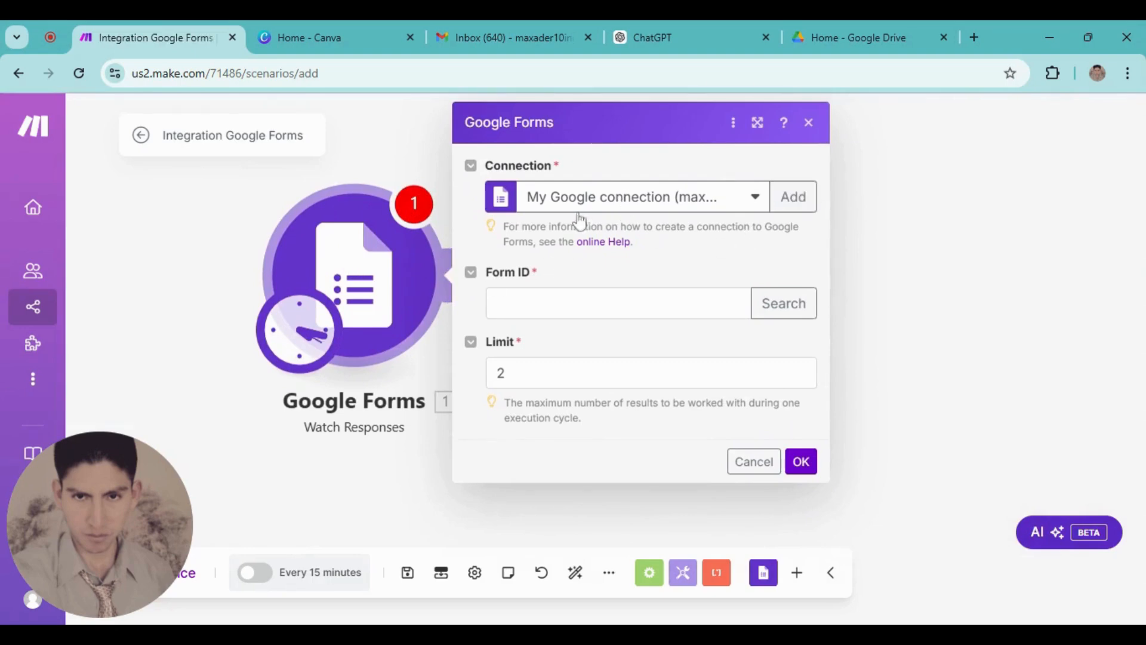
click(788, 209)
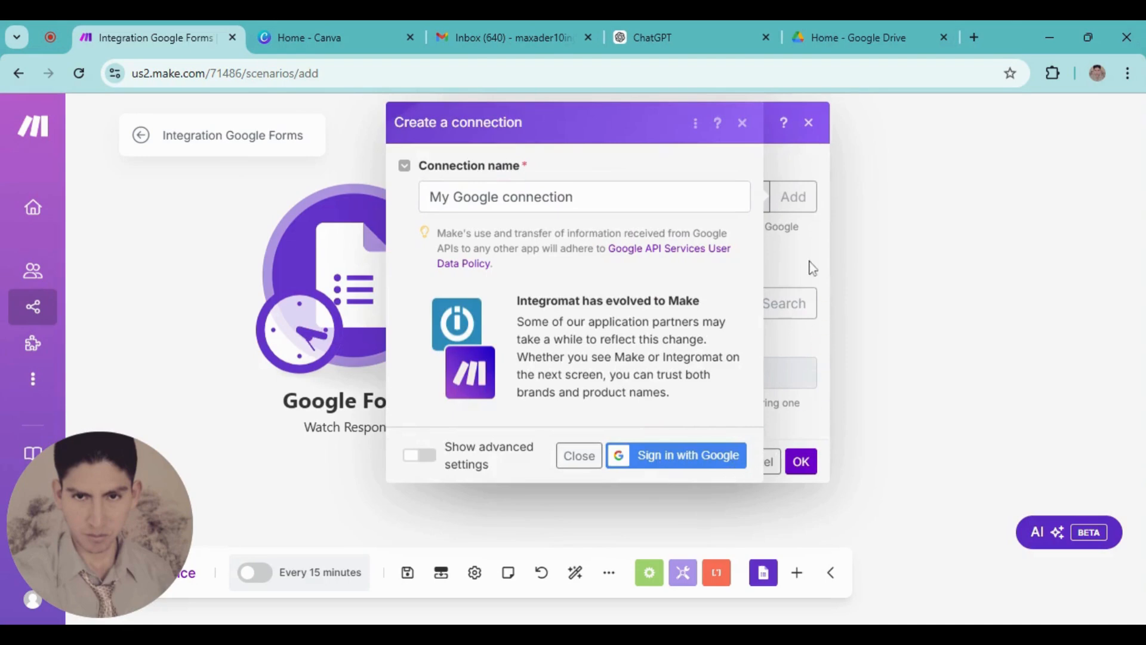
click(742, 123)
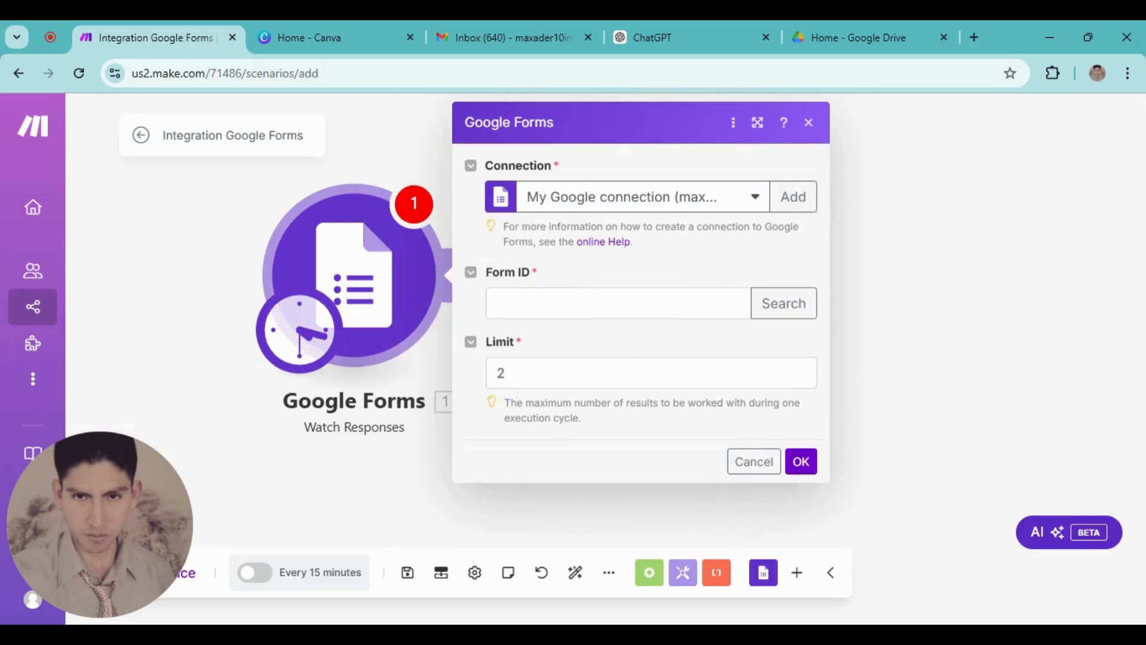
Open Google Forms in a new tab and start a form from the Contact Information template
click(974, 37)
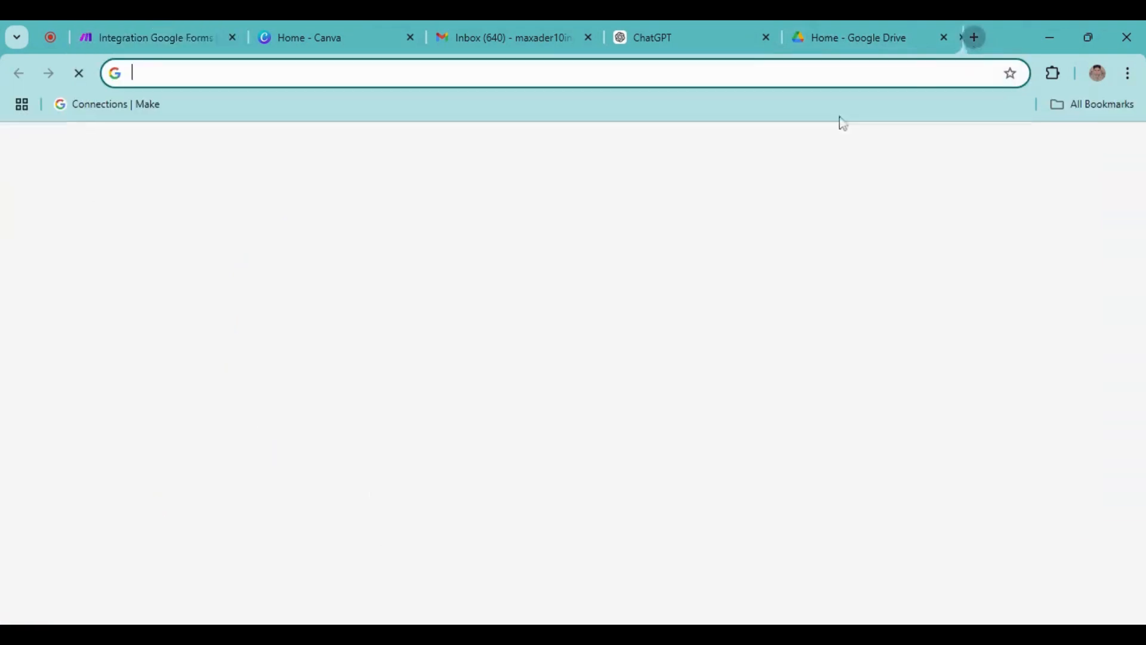
click(1077, 150)
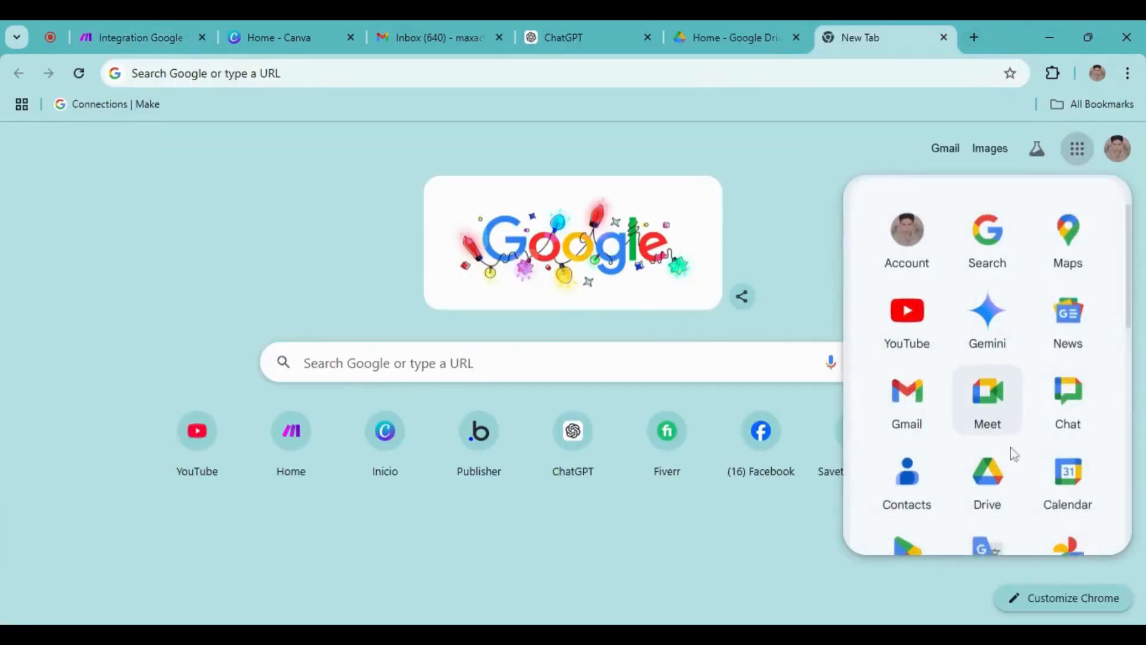
scroll(1056, 494, down, 5)
scroll(1056, 495, up, 3)
scroll(1044, 504, down, 9)
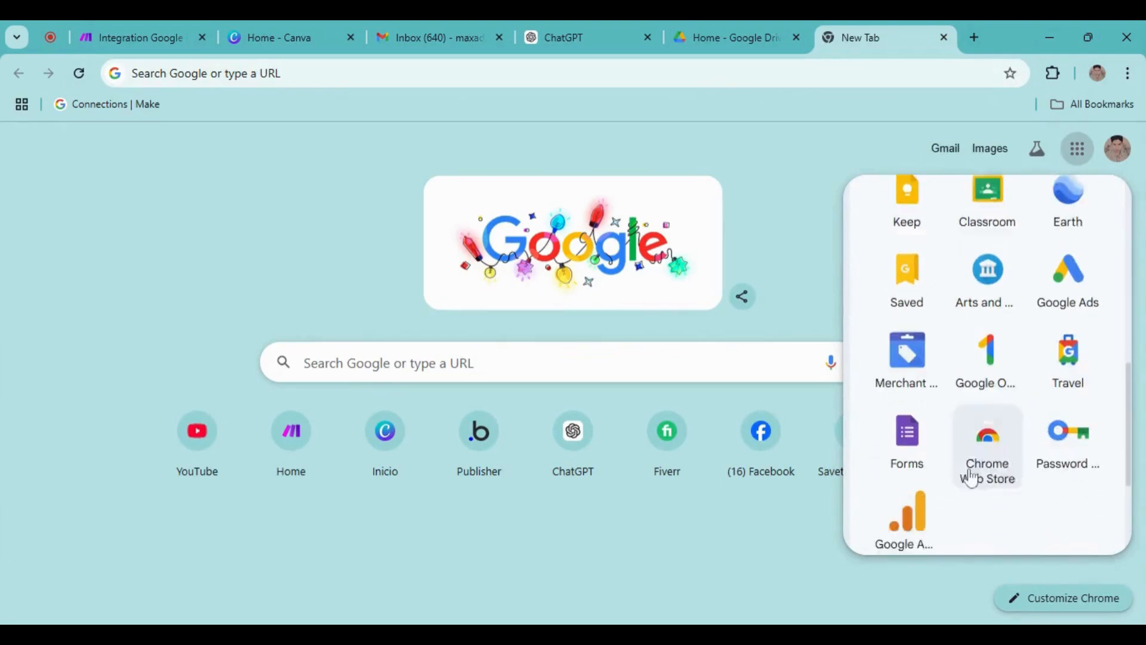
click(911, 421)
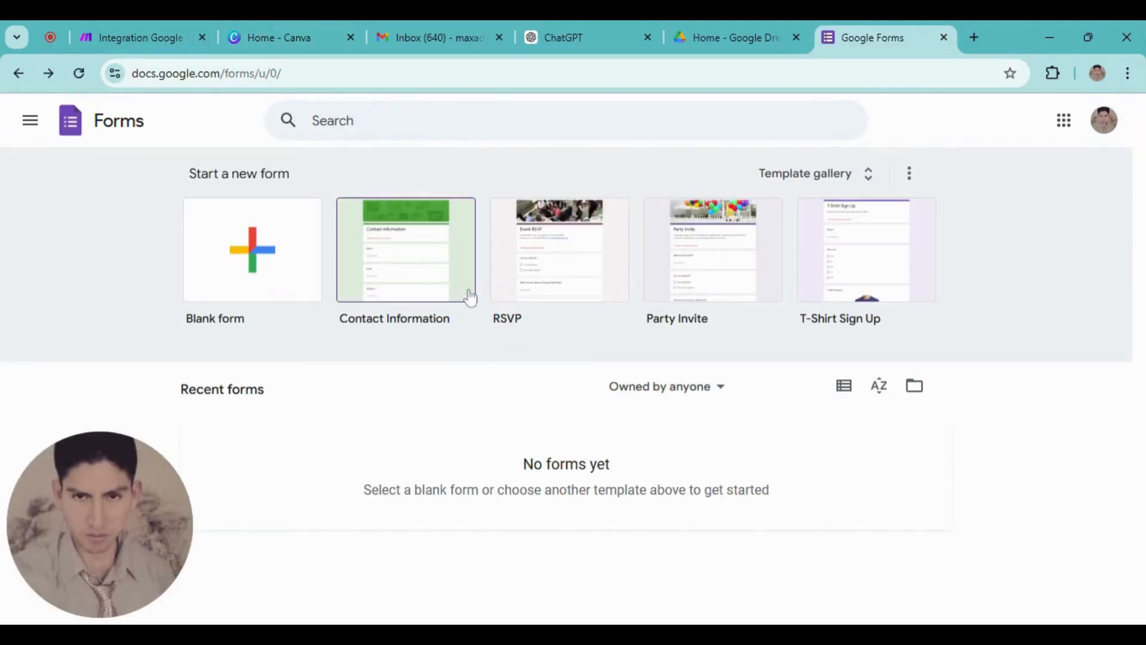
click(402, 263)
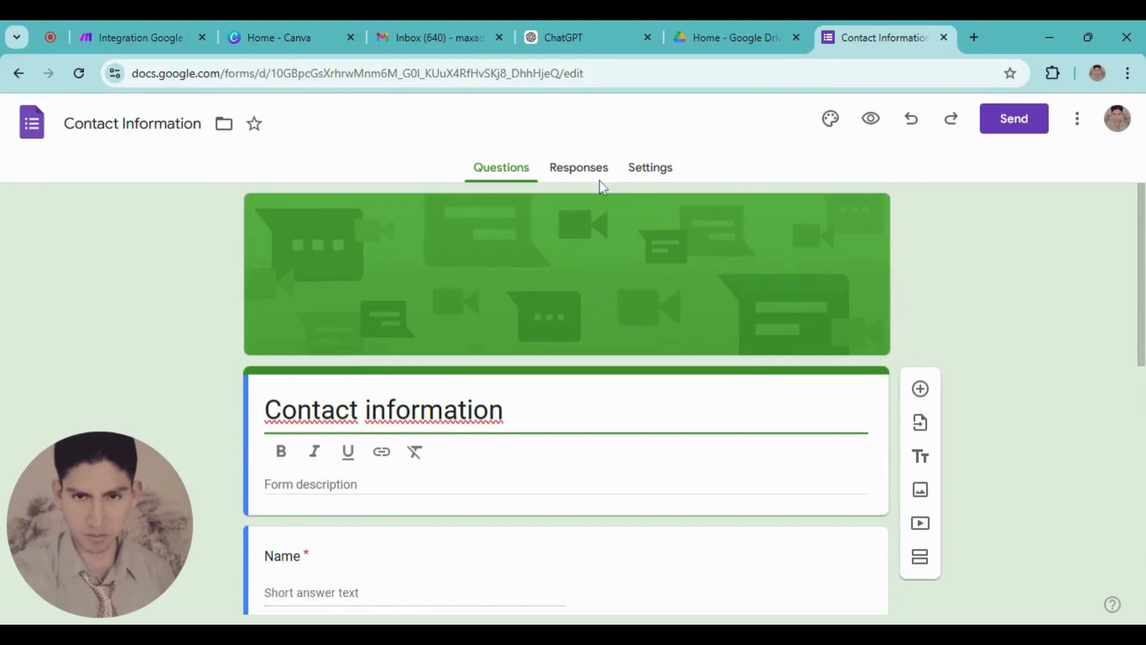
Upload a photo of people at a desk as the form's header image, cropped higher
click(829, 119)
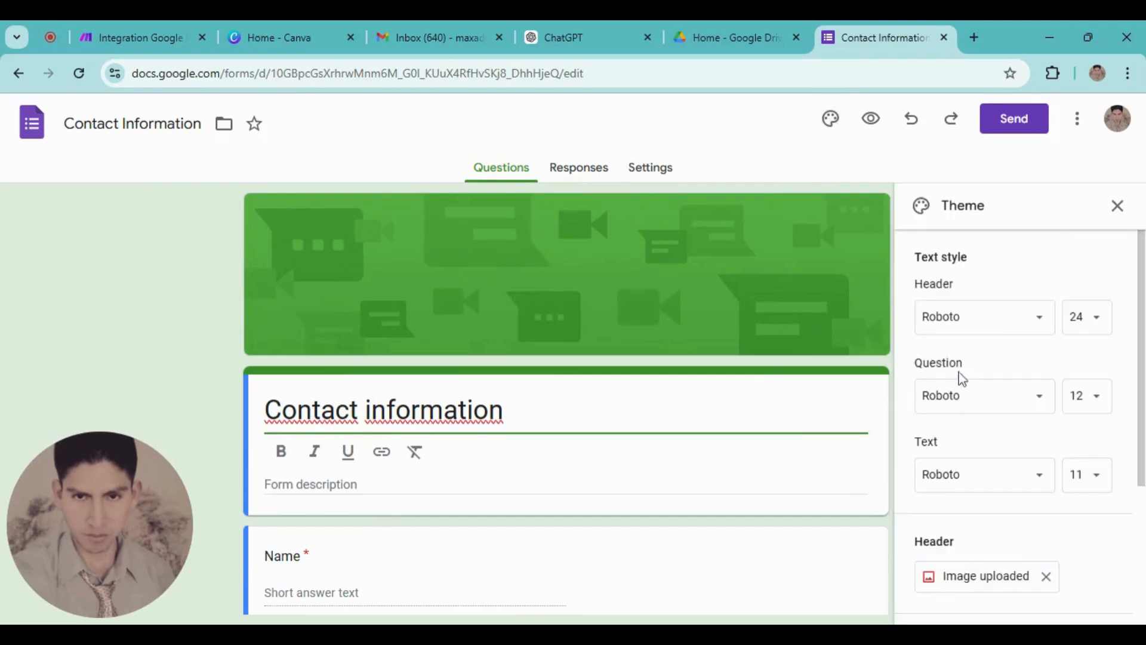
scroll(953, 494, down, 3)
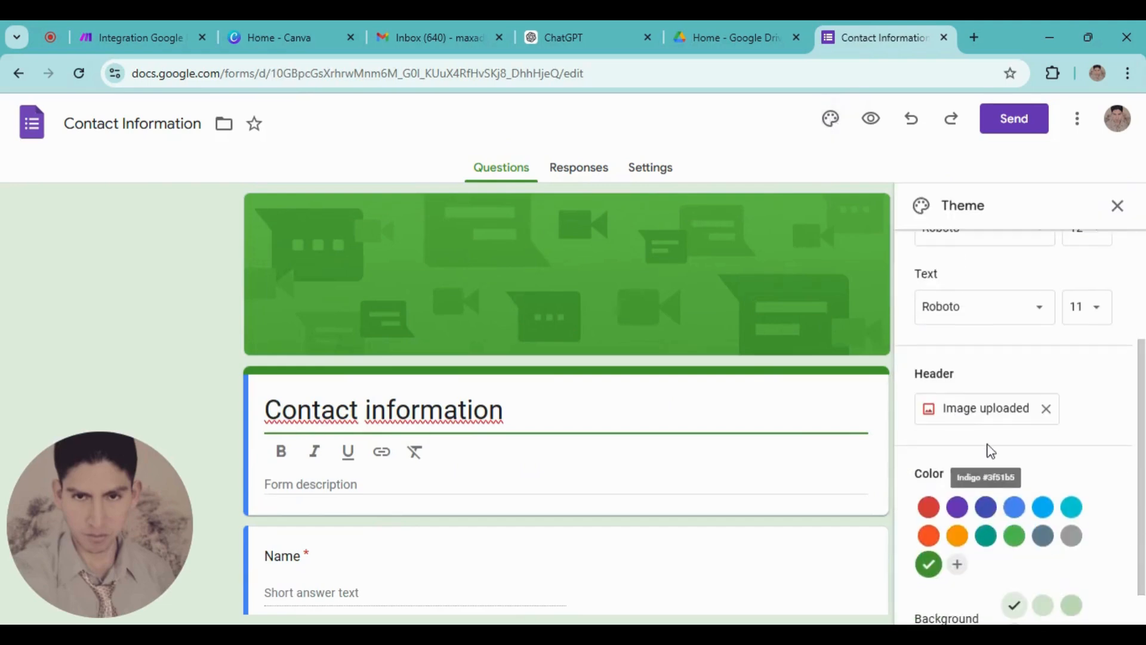
click(968, 421)
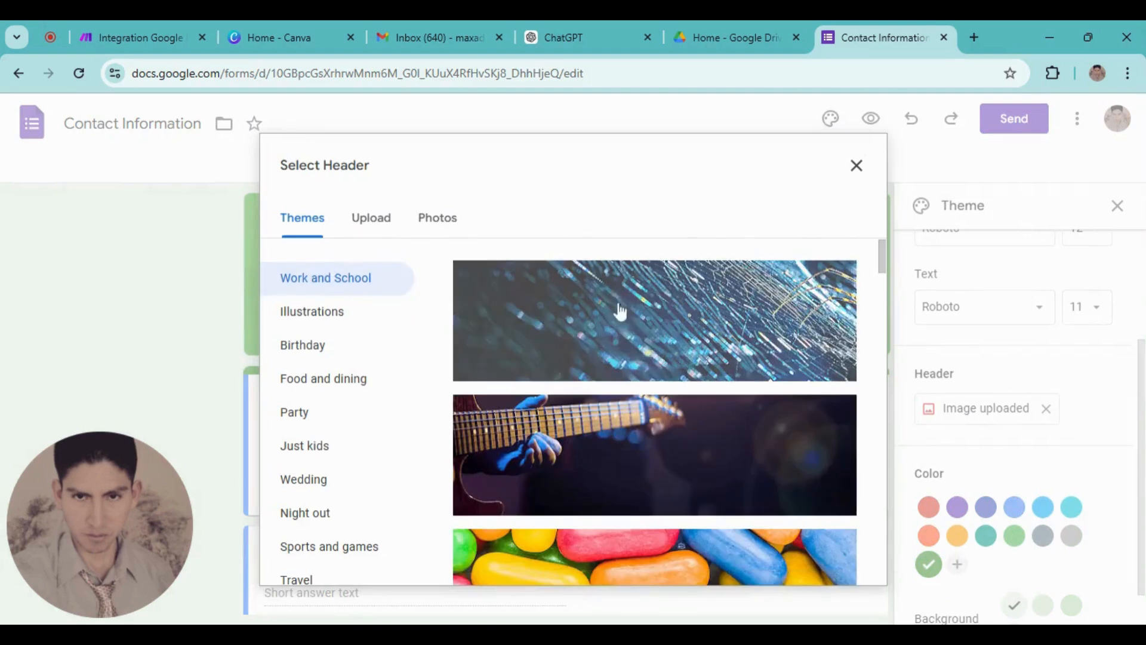
click(372, 228)
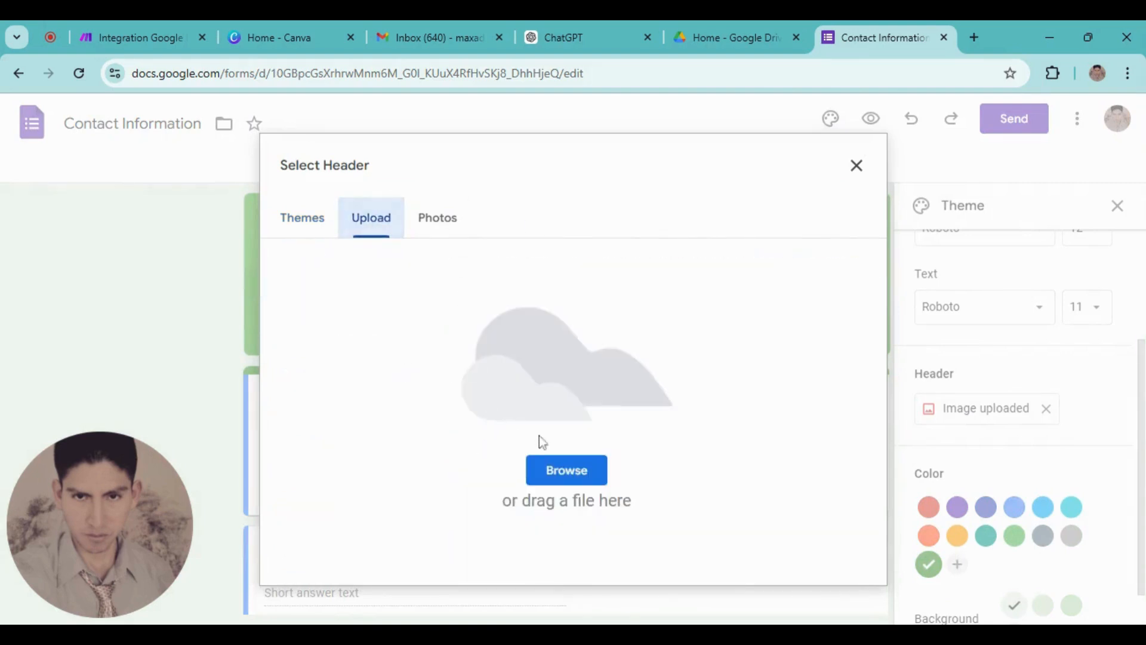
click(567, 483)
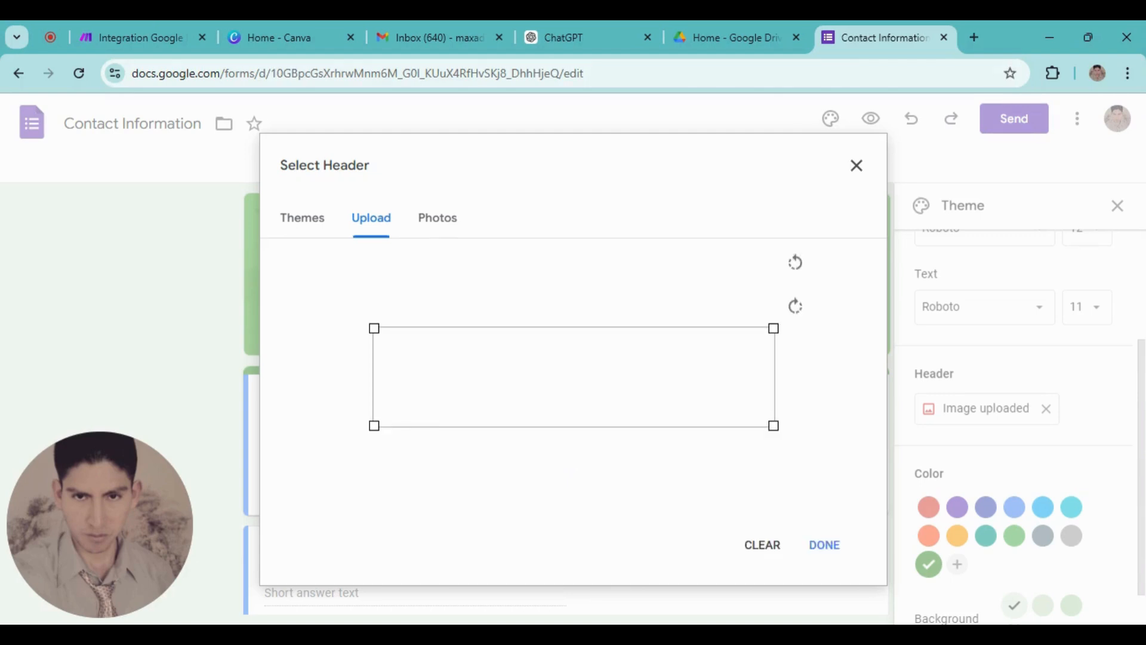
drag(605, 380, 606, 329)
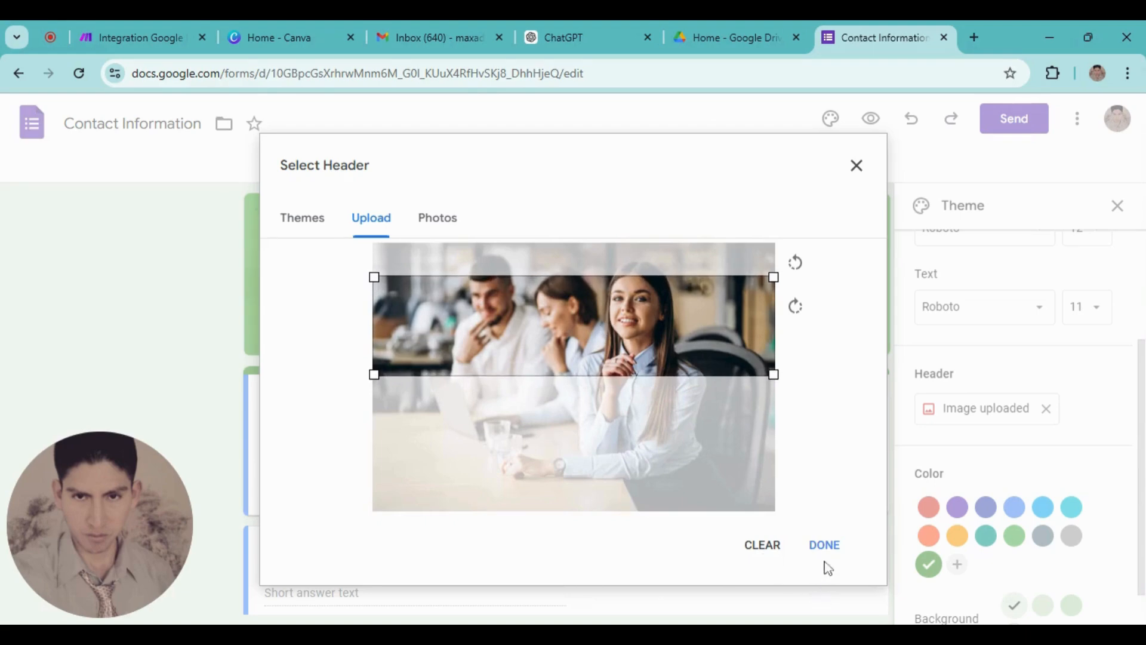
click(822, 551)
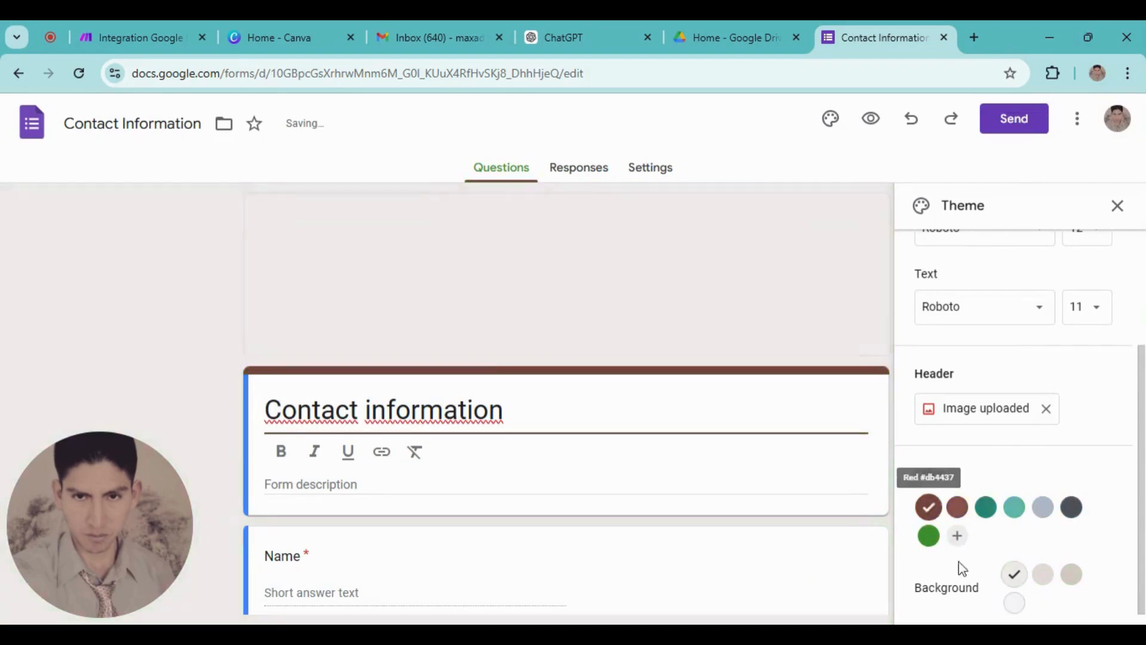
Set a custom vivid magenta (#d30aee) theme colour for the form
click(957, 537)
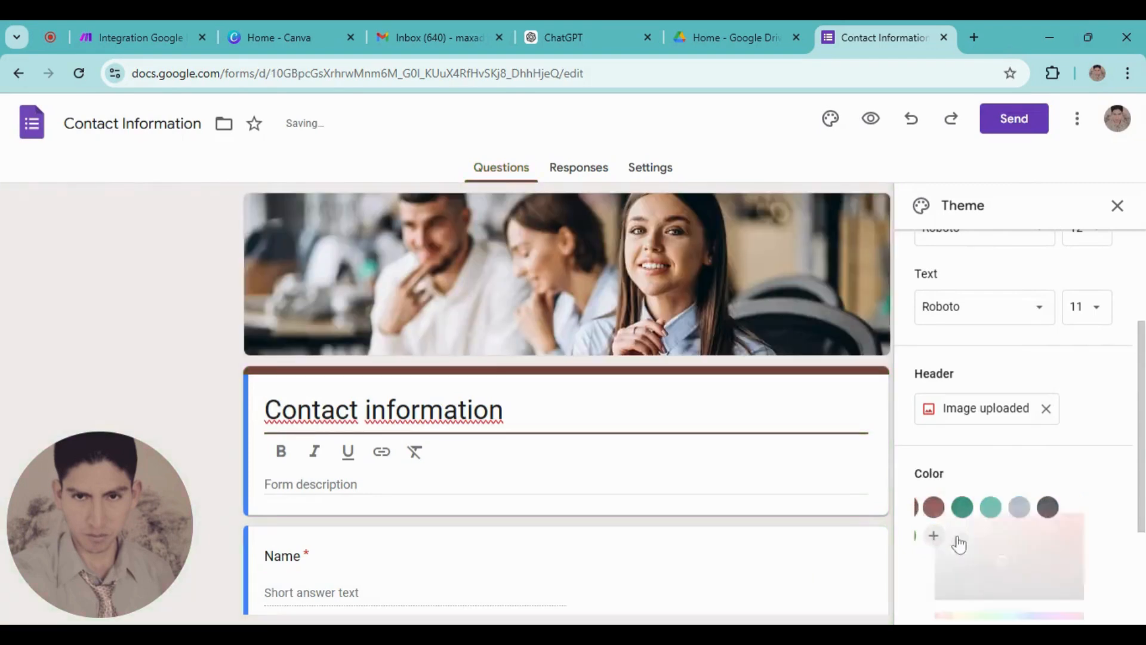
click(1059, 615)
click(1078, 507)
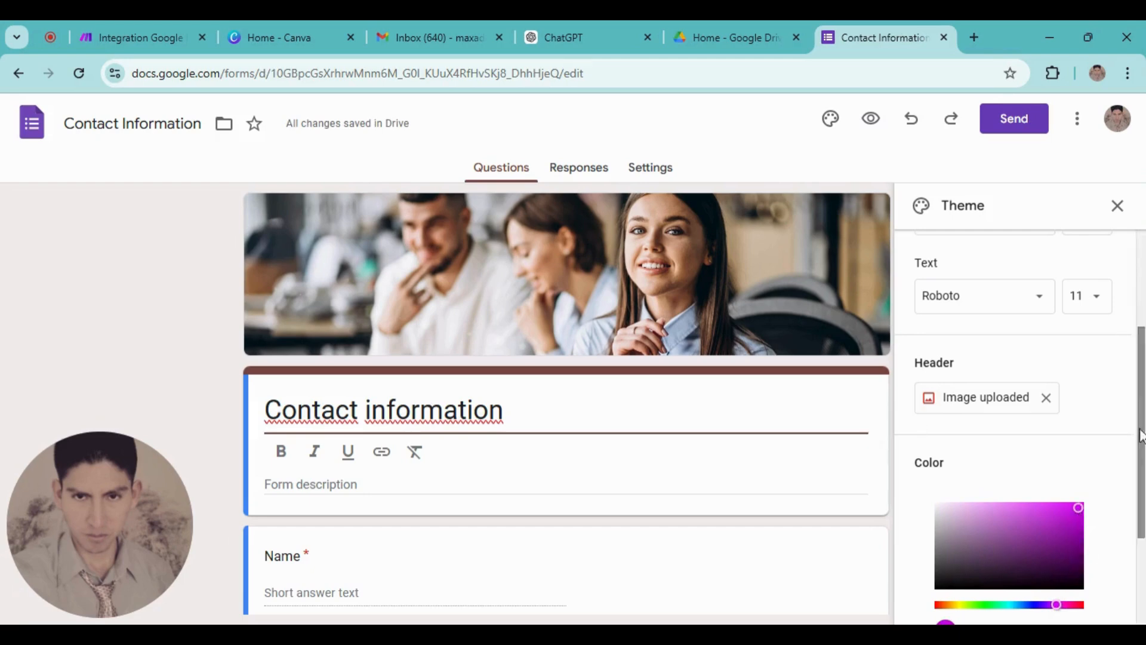
scroll(1003, 540, down, 1)
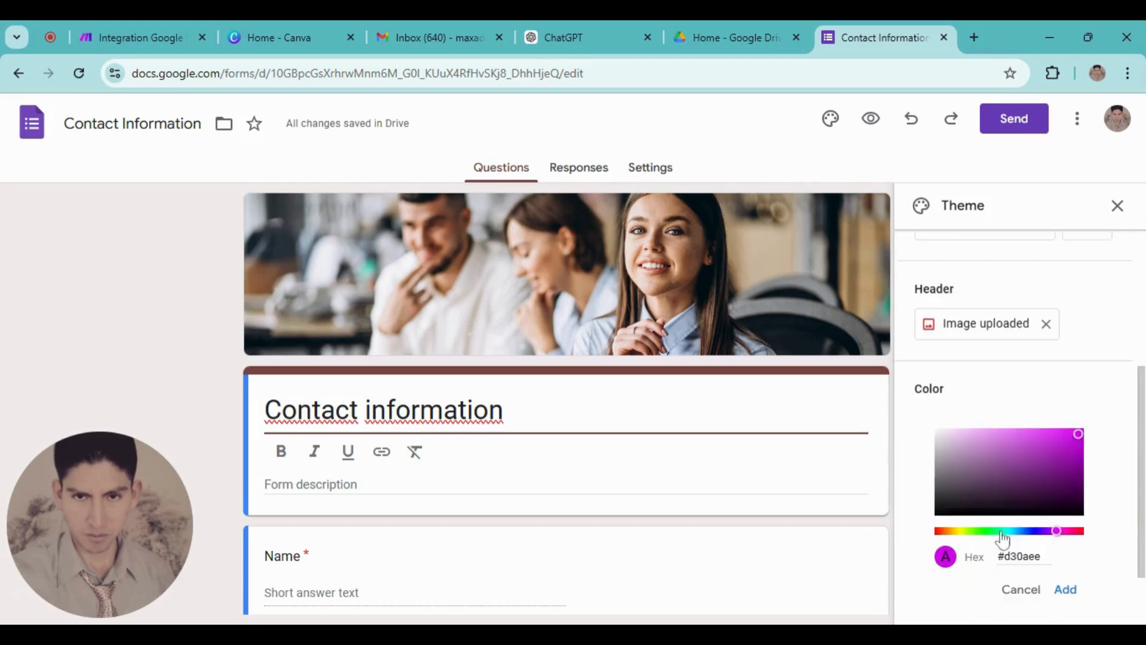
click(1066, 589)
Delete the Address question from the Contact Information form
scroll(585, 422, down, 1)
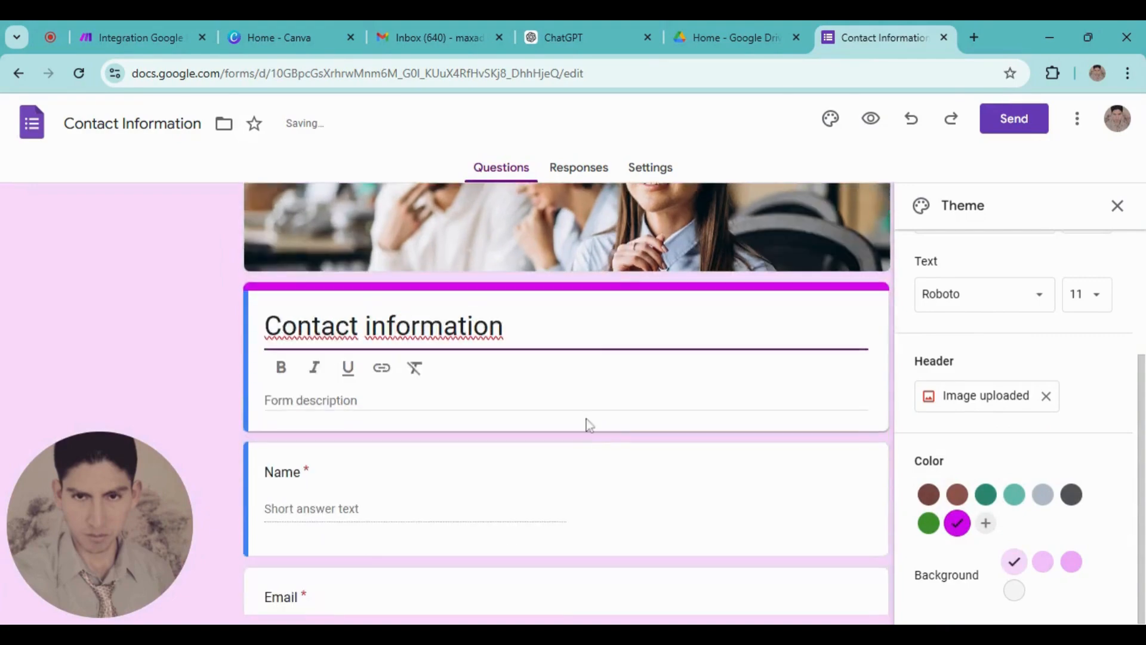
scroll(384, 522, up, 1)
scroll(430, 538, down, 1)
scroll(403, 550, up, 1)
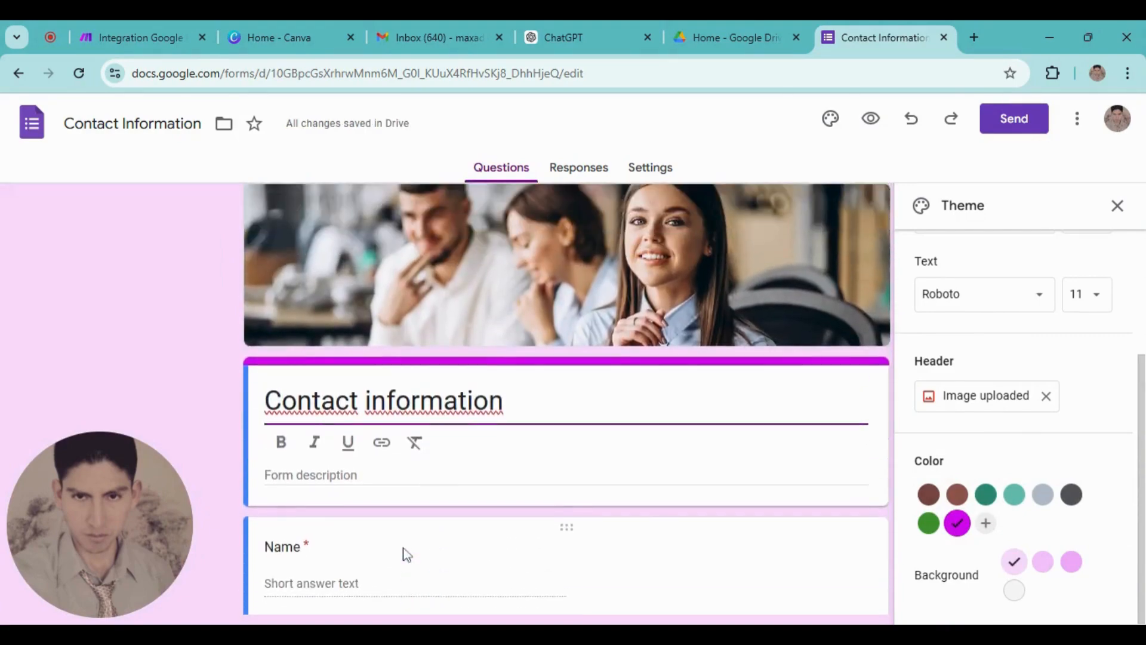
scroll(401, 550, down, 1)
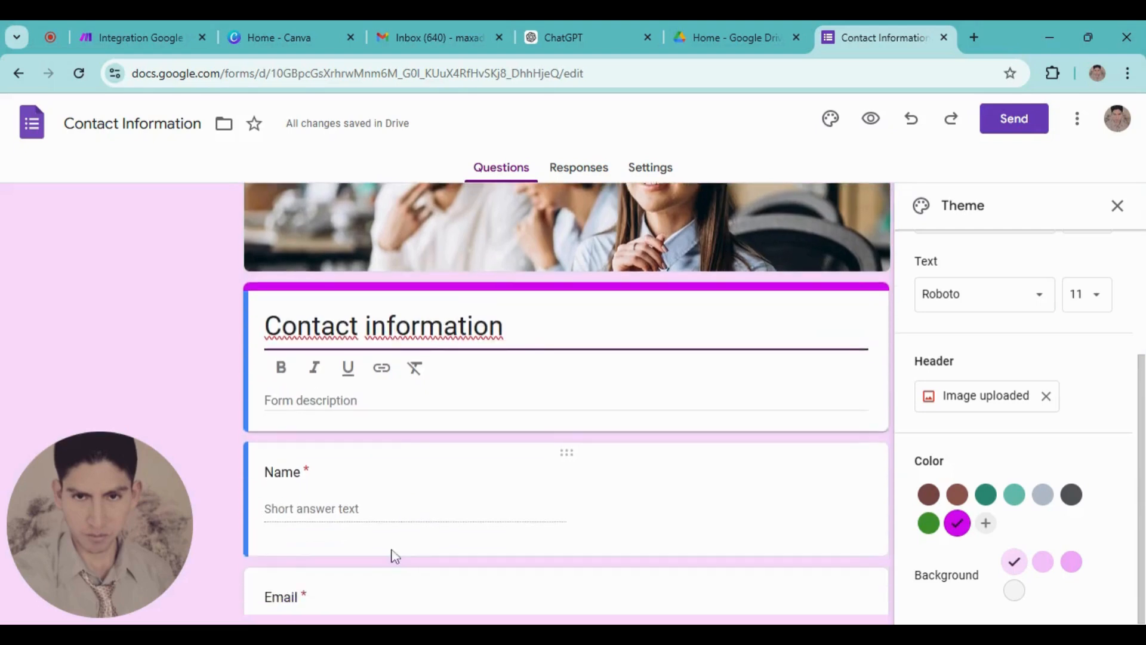
scroll(393, 551, up, 1)
scroll(344, 529, down, 2)
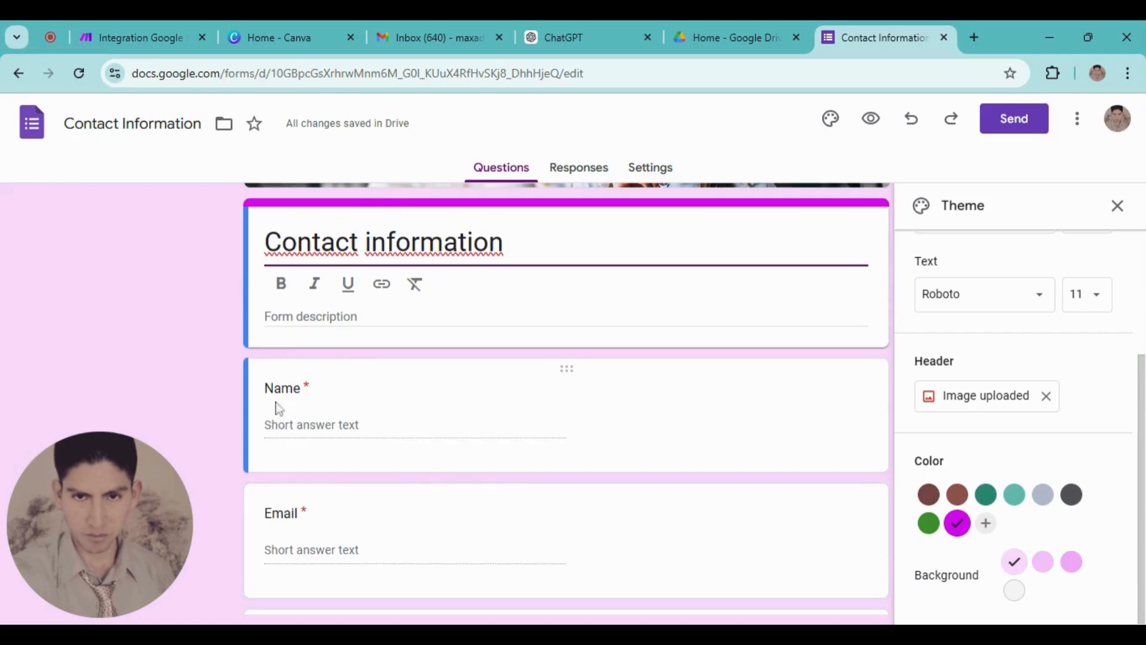
scroll(301, 487, down, 2)
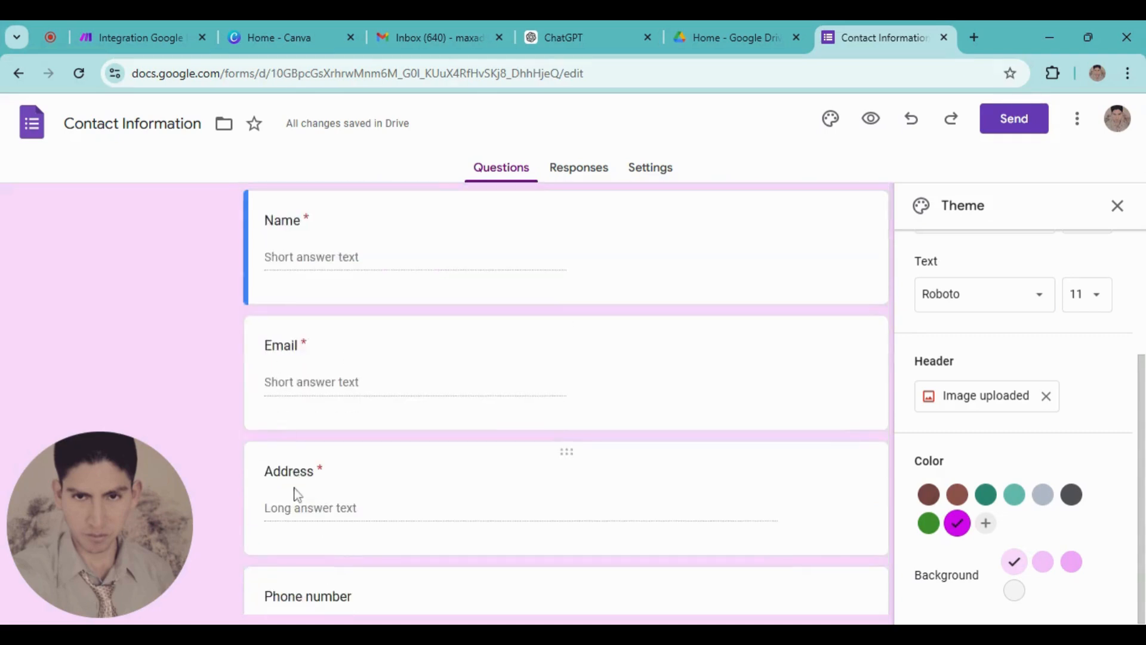
click(571, 455)
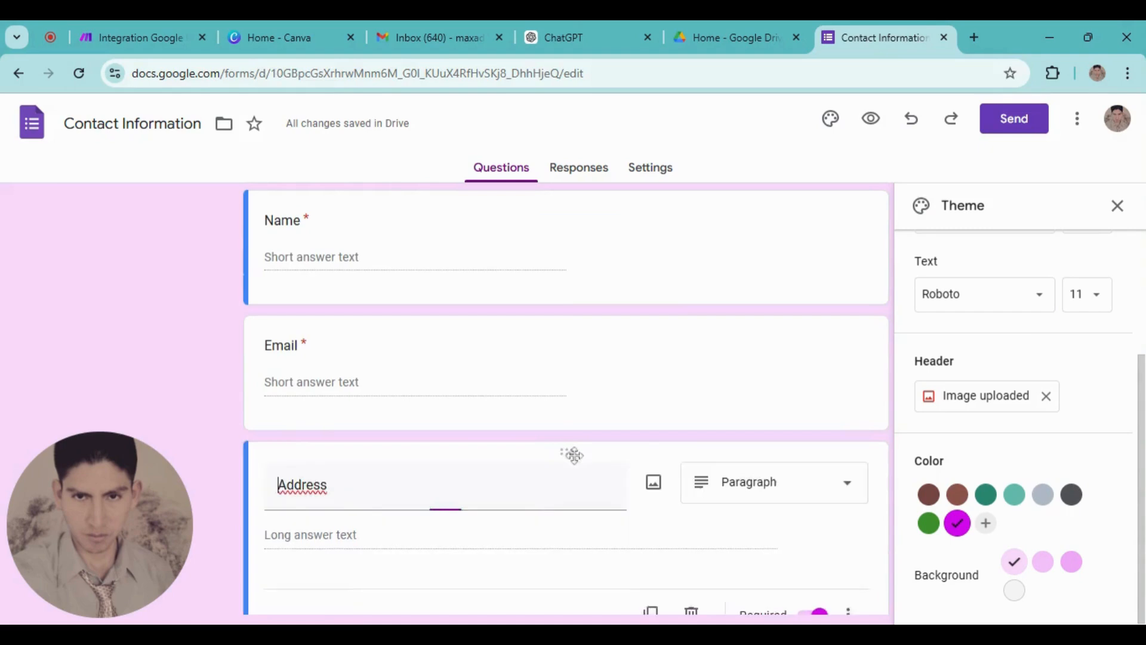
click(691, 480)
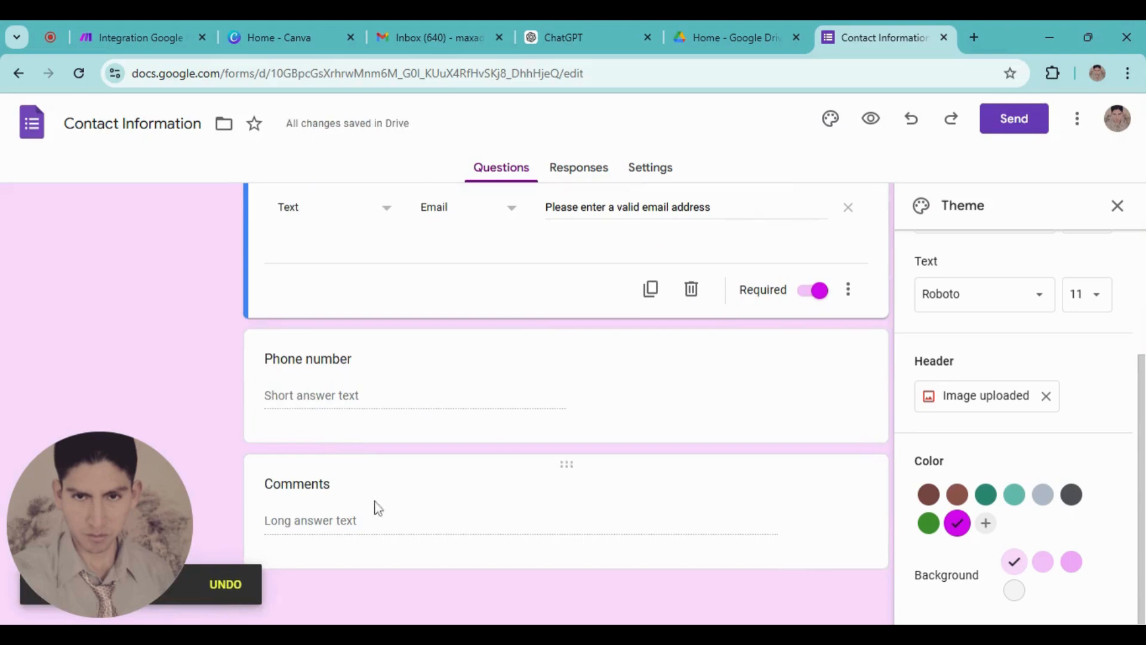
Select the form's ID in the browser address bar
scroll(328, 506, up, 1)
scroll(558, 512, down, 1)
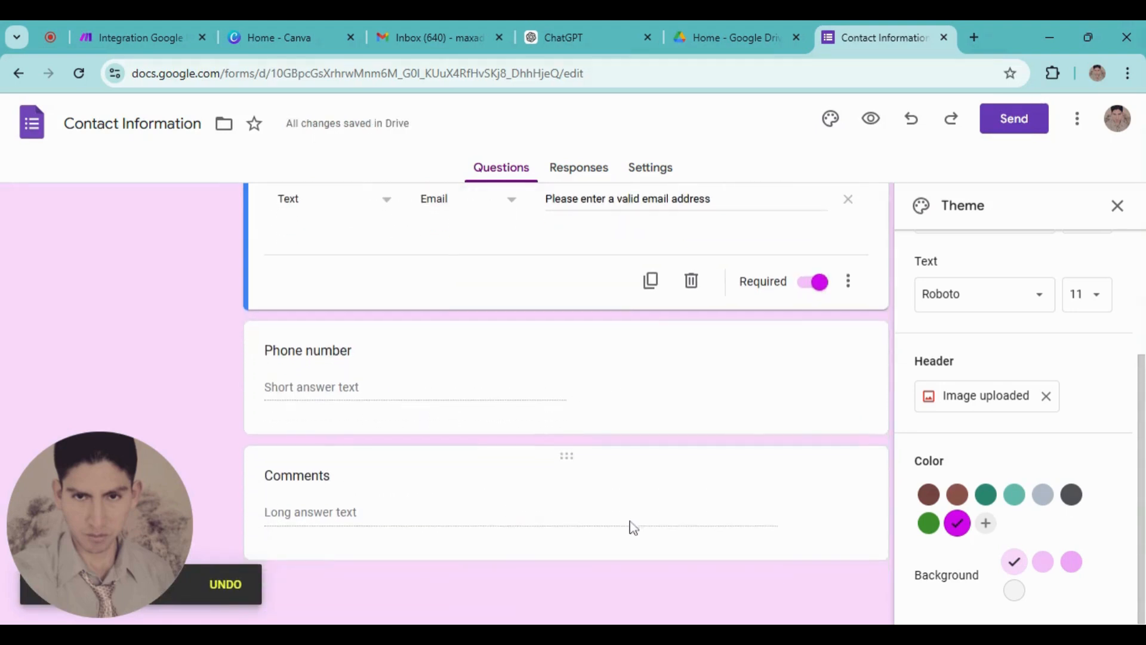
scroll(504, 529, up, 1)
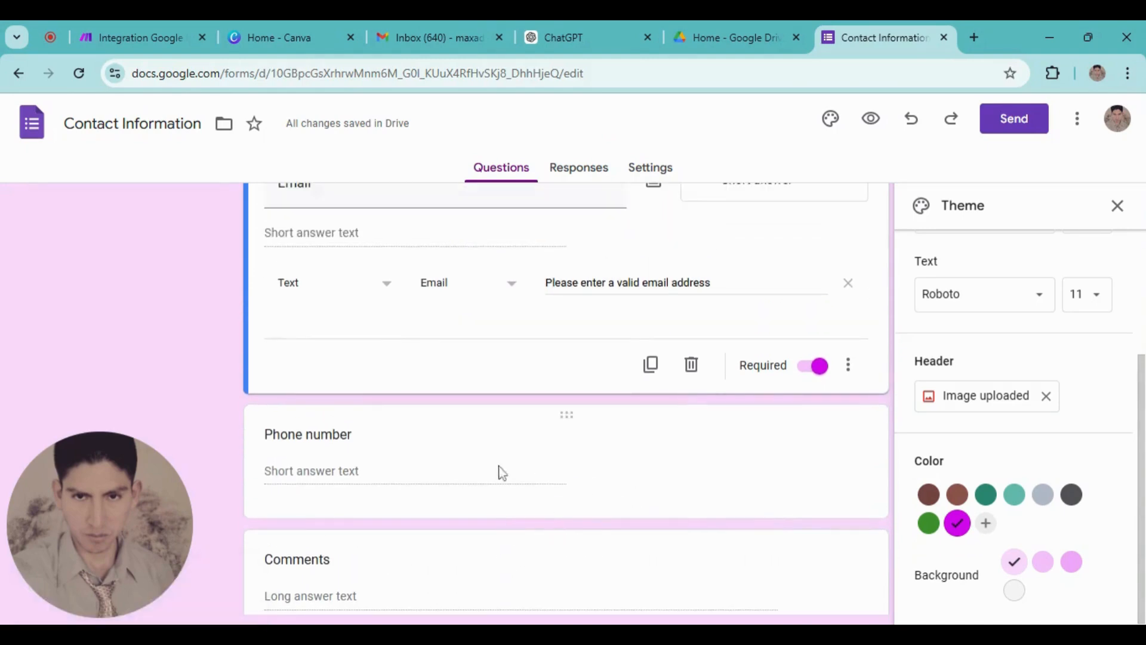
scroll(636, 467, up, 6)
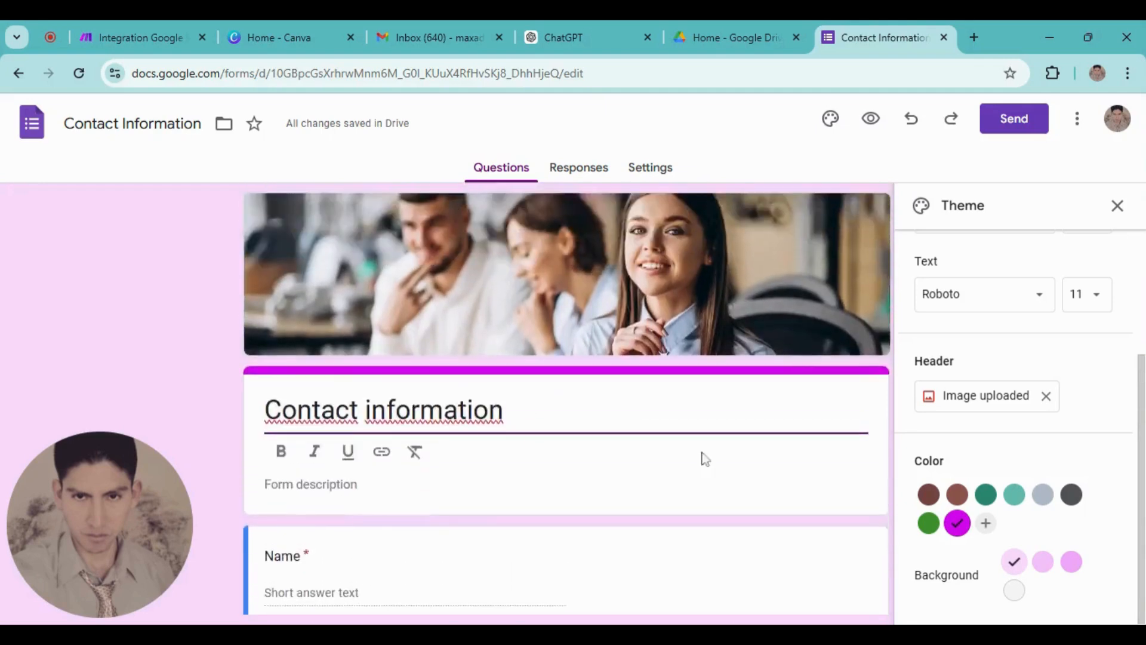
scroll(705, 459, down, 8)
scroll(739, 456, up, 8)
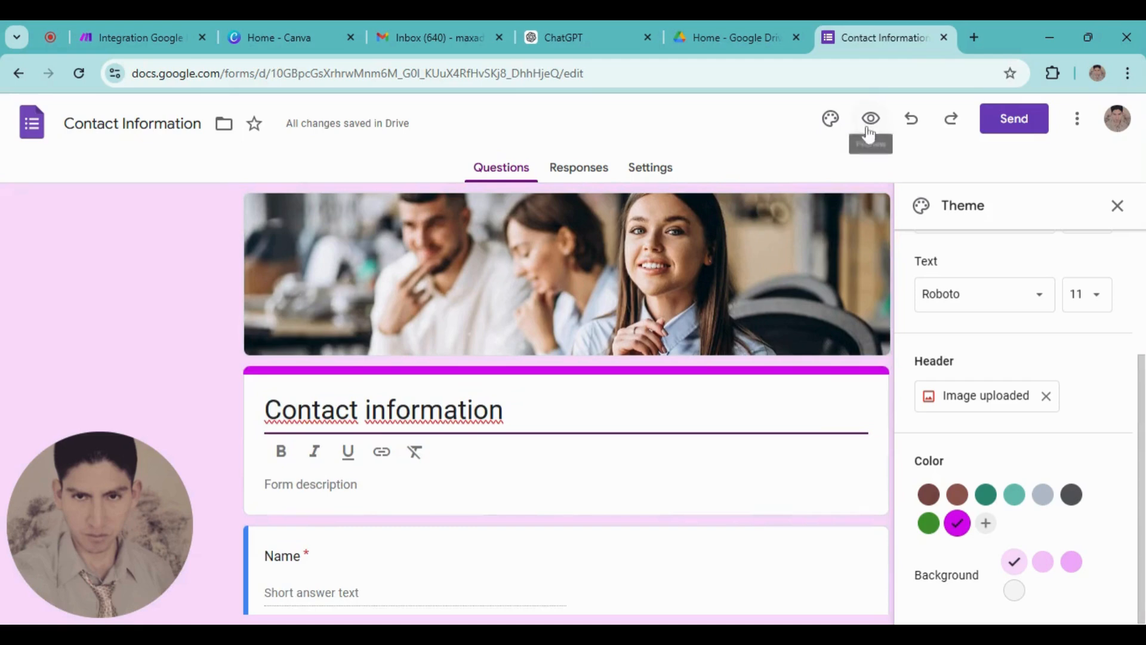
click(455, 73)
double_click(455, 73)
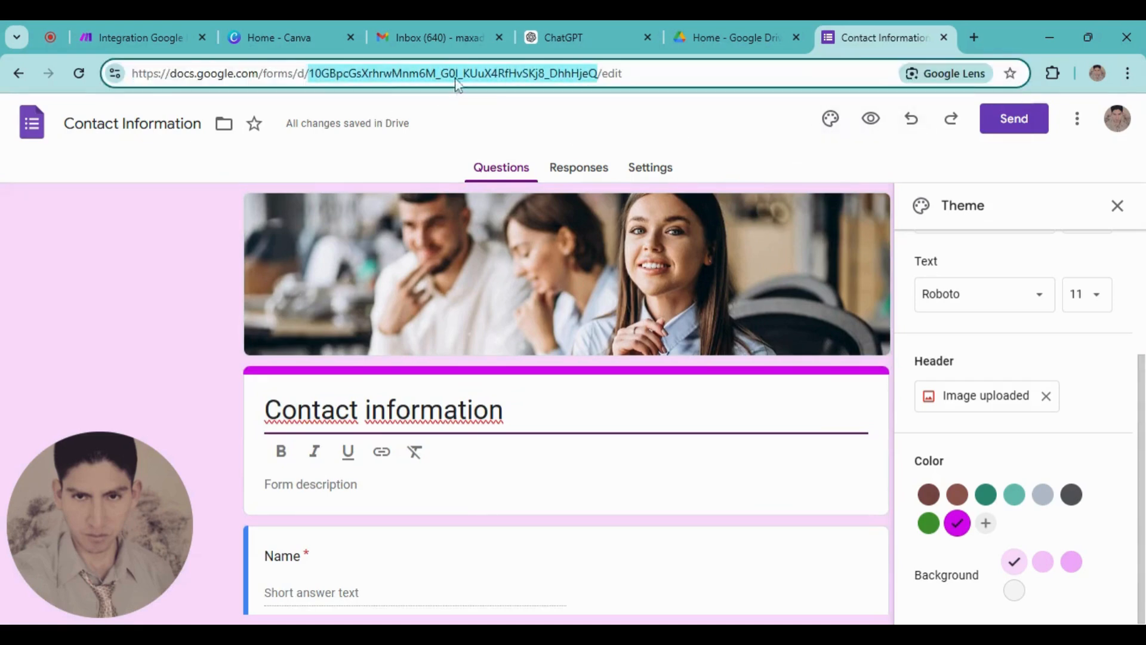
click(530, 73)
drag(597, 73, 329, 73)
Paste the Contact Information form ID into Watch Responses and set it to start from now on
click(138, 37)
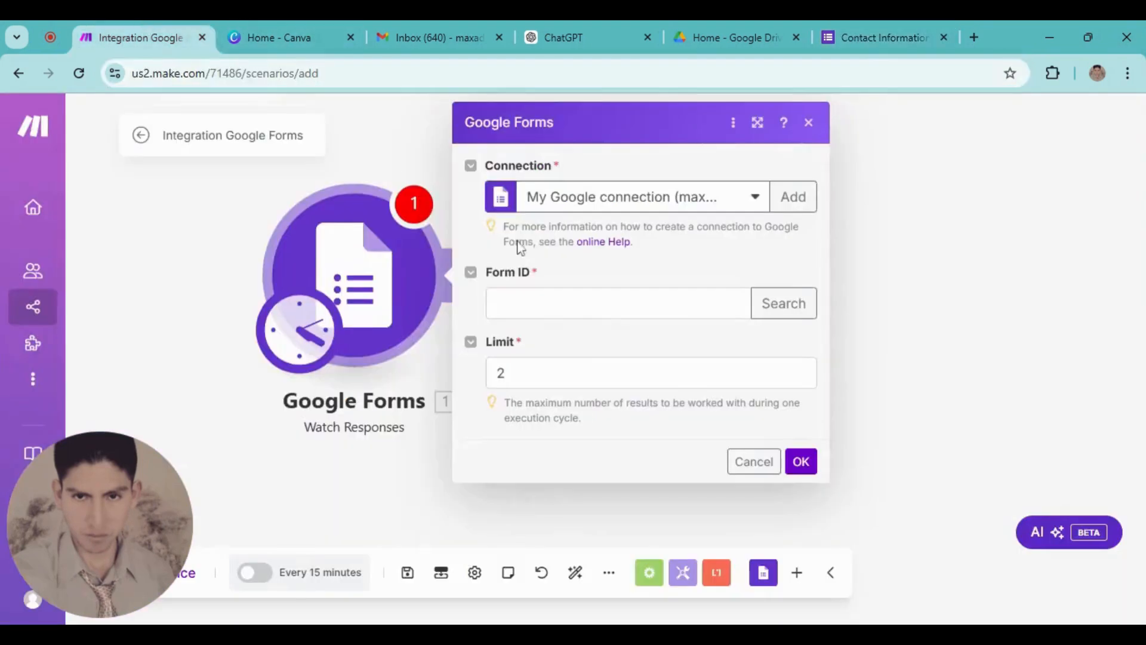
click(496, 304)
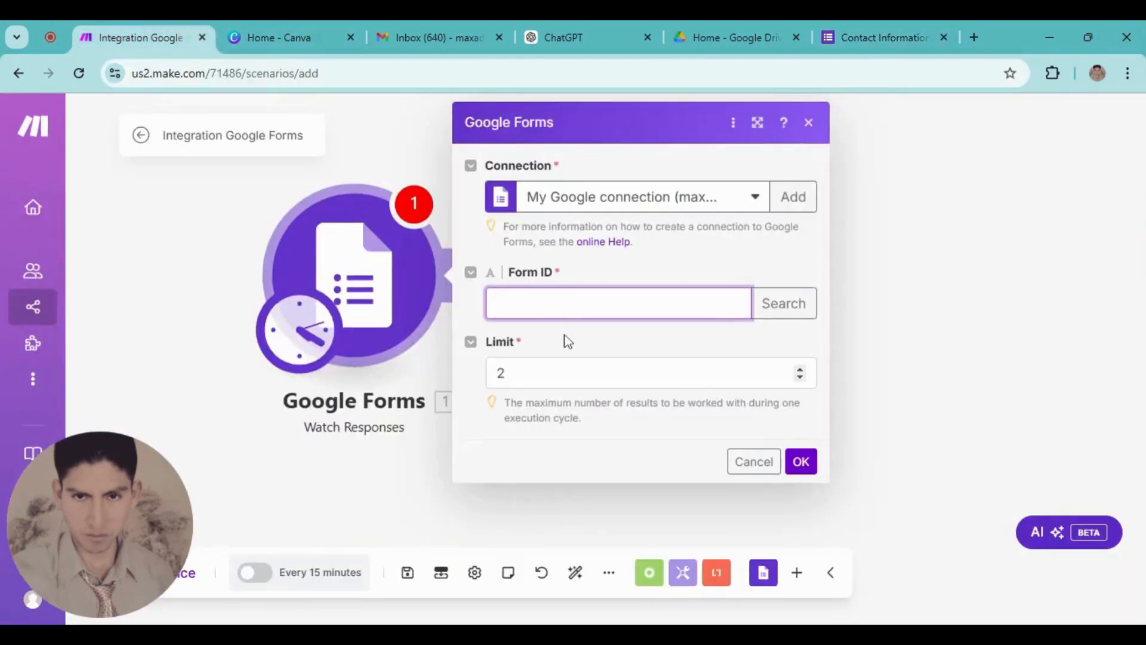
key(ctrl+v)
click(471, 326)
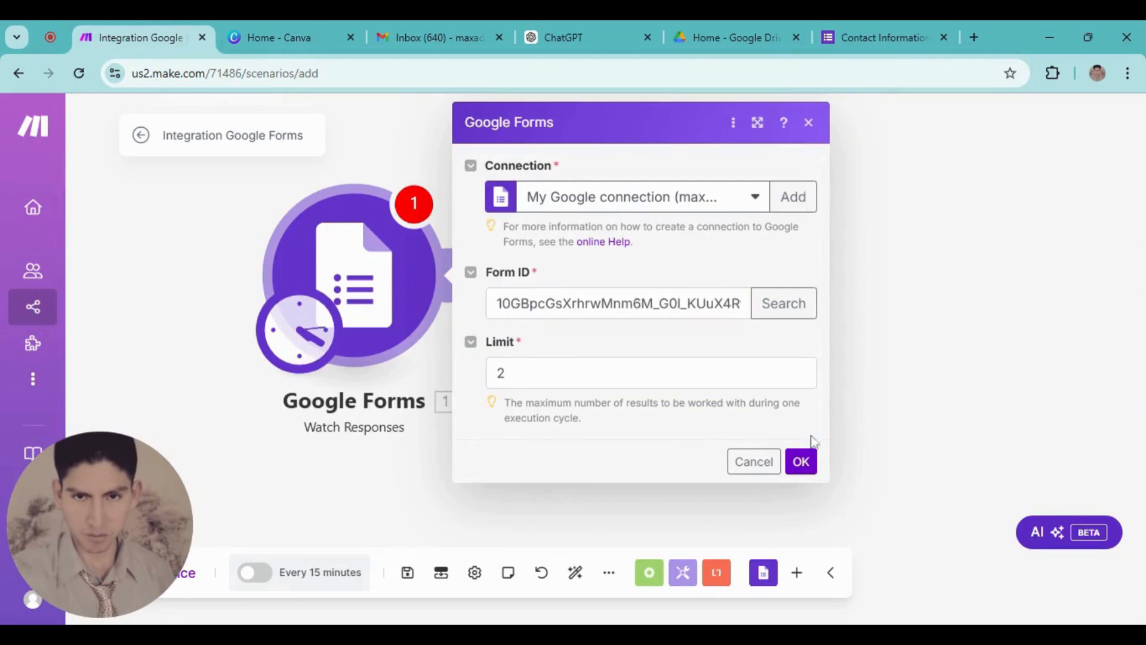
click(800, 462)
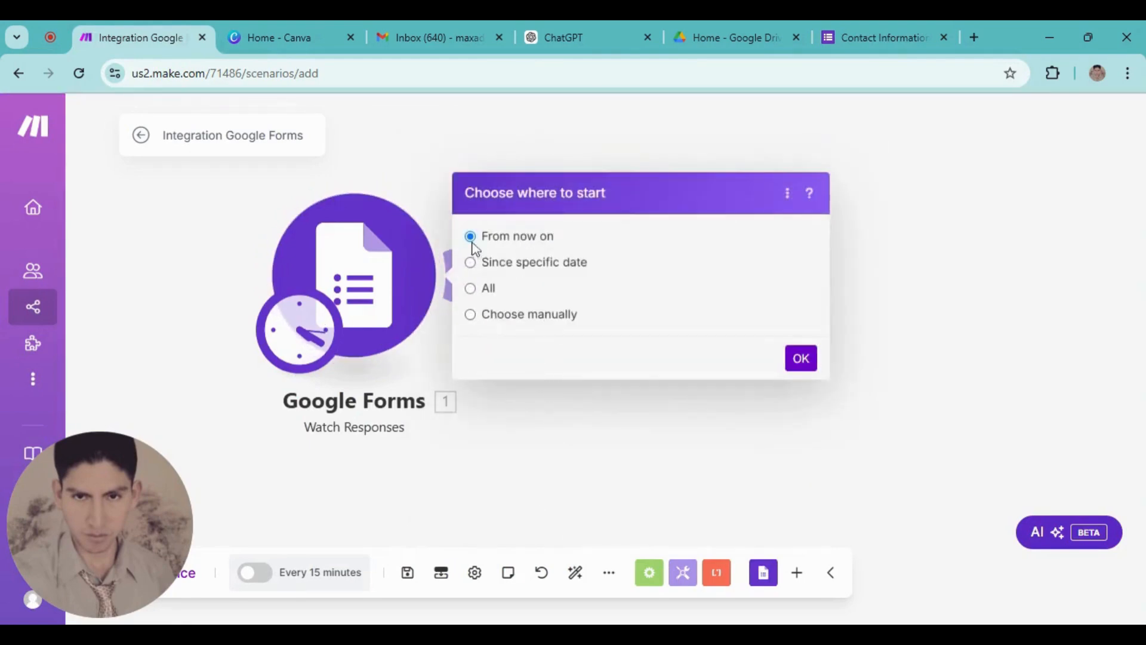
click(801, 359)
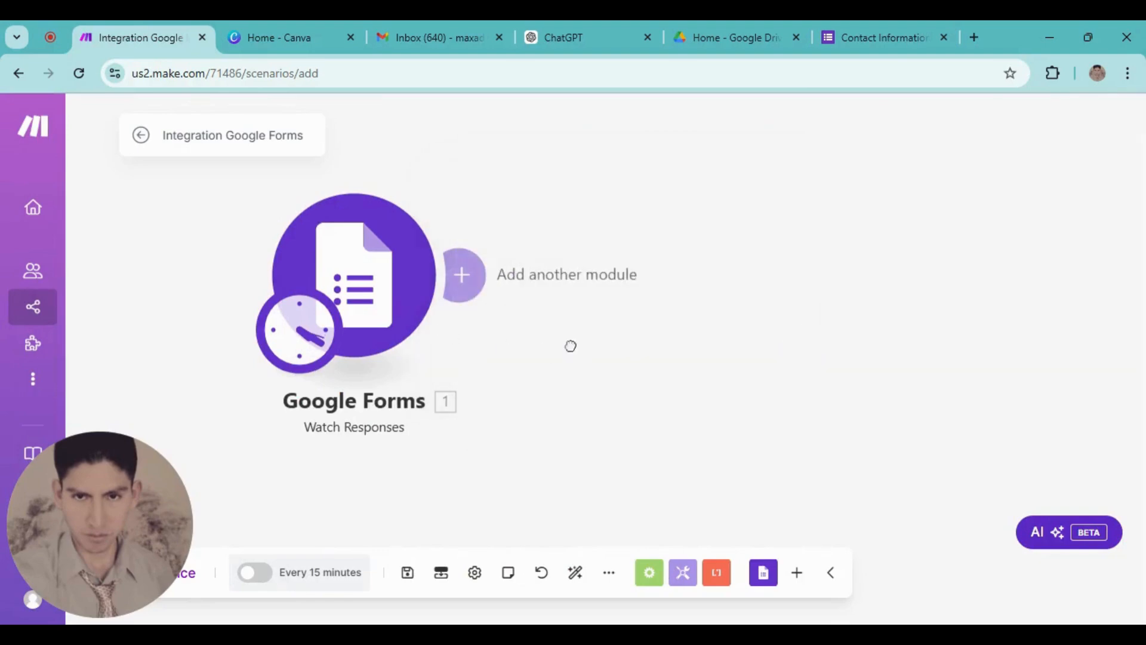
Pan the scenario canvas to reposition the module, then switch to the Canva home page
scroll(502, 376, down, 1)
drag(571, 346, 468, 388)
scroll(500, 381, up, 1)
drag(532, 366, 437, 369)
scroll(477, 382, down, 3)
scroll(386, 351, up, 1)
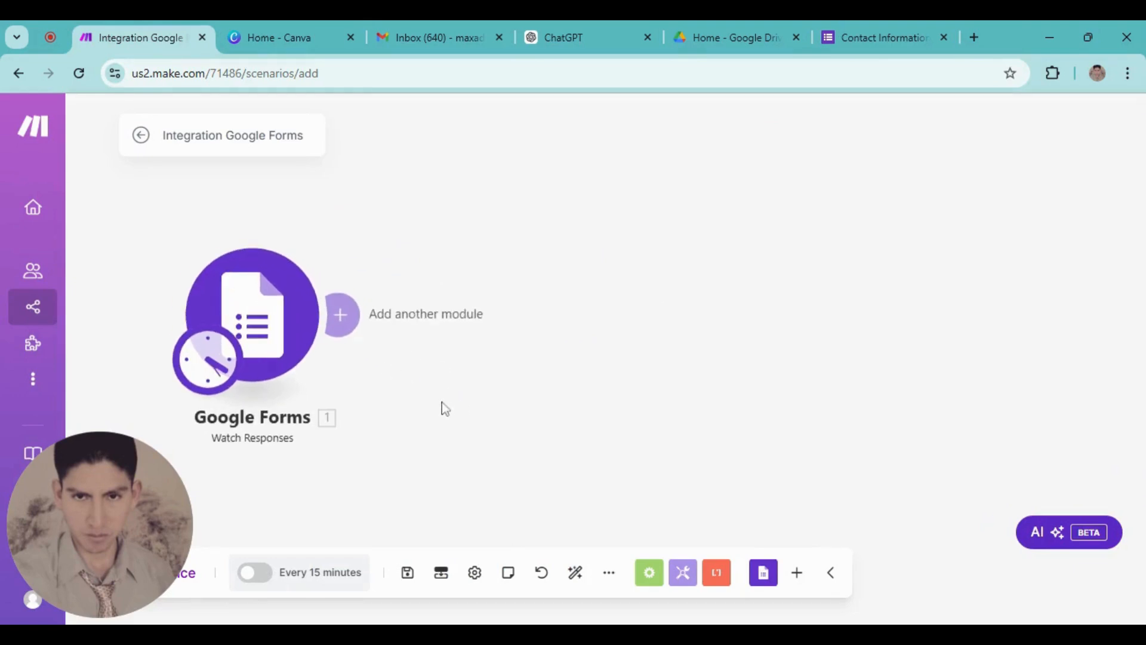
click(278, 36)
Search Canva for 'lead magnet christmas' and customize the Lead Magnet Ideas List Cheat Sheet template
click(638, 124)
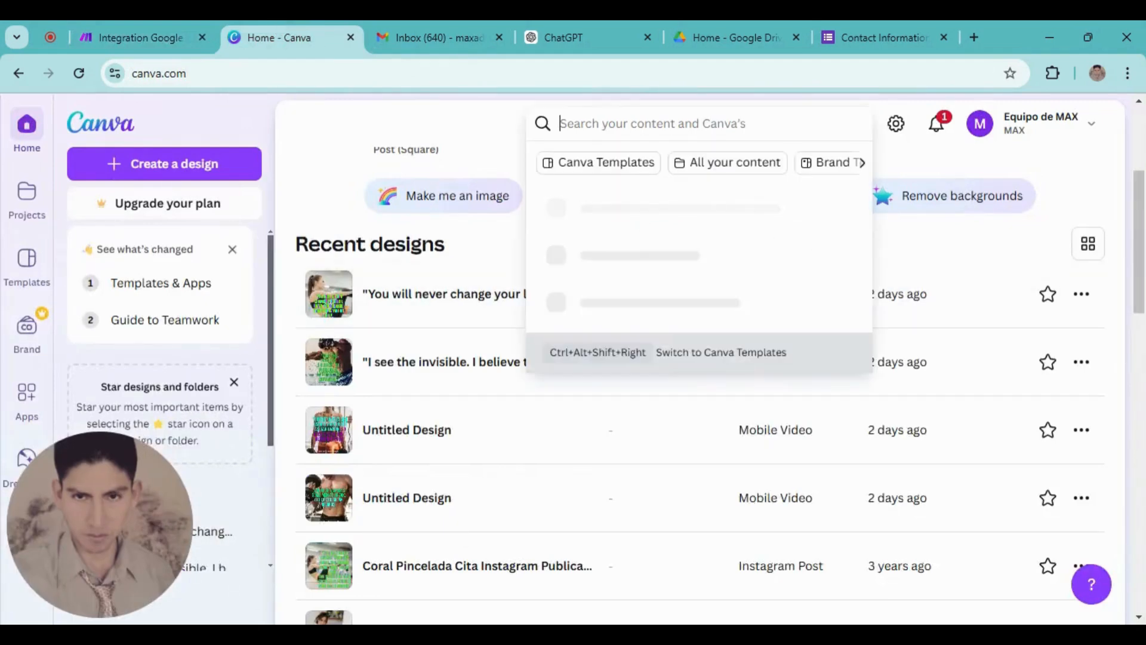
text(lead m)
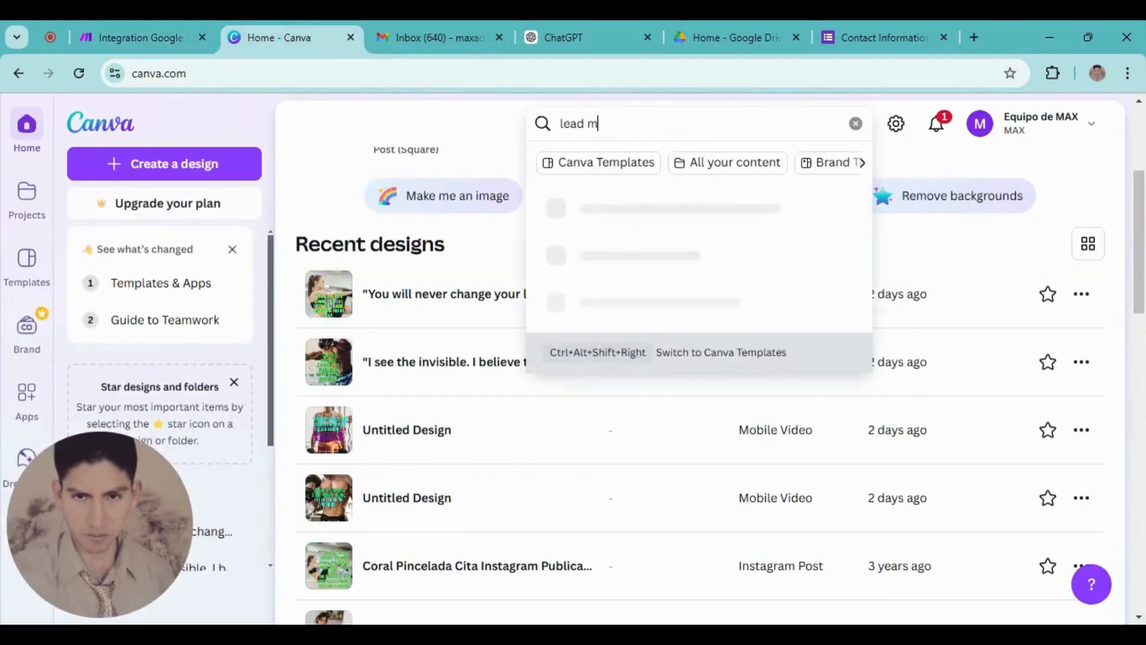
text(agnet christmas)
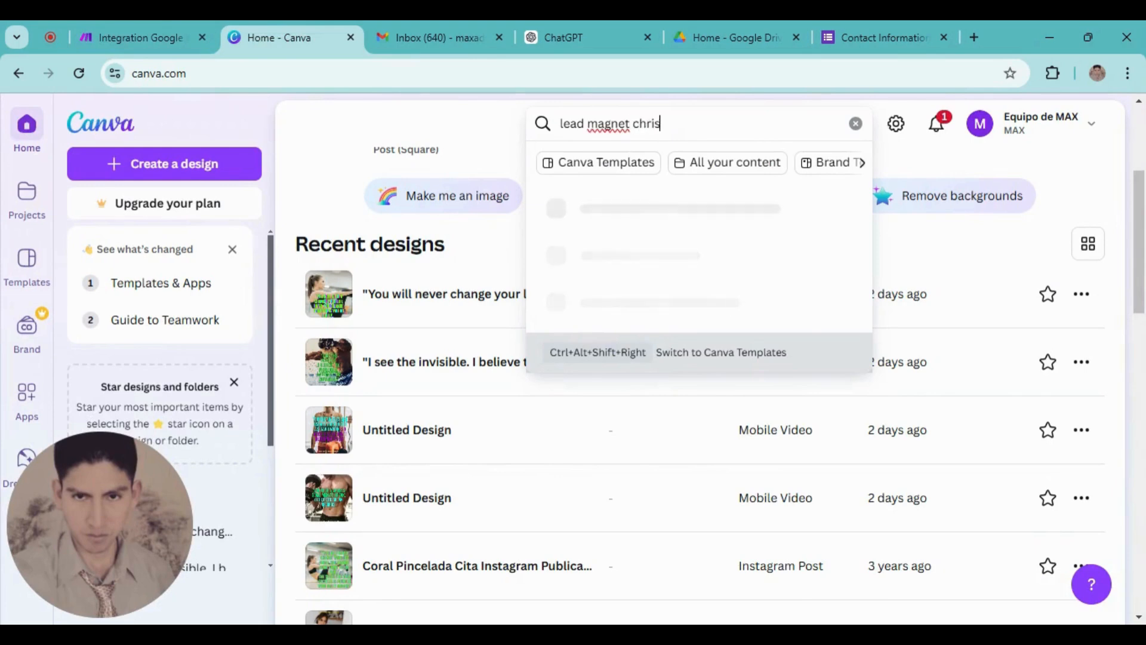
key(Return)
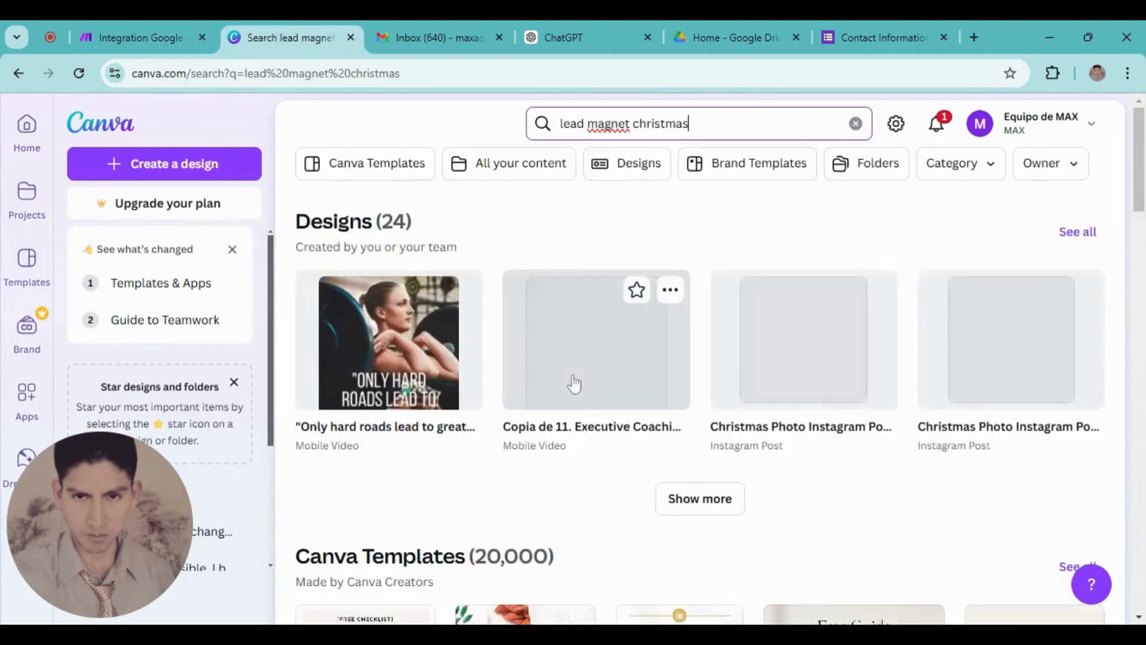
scroll(586, 429, down, 7)
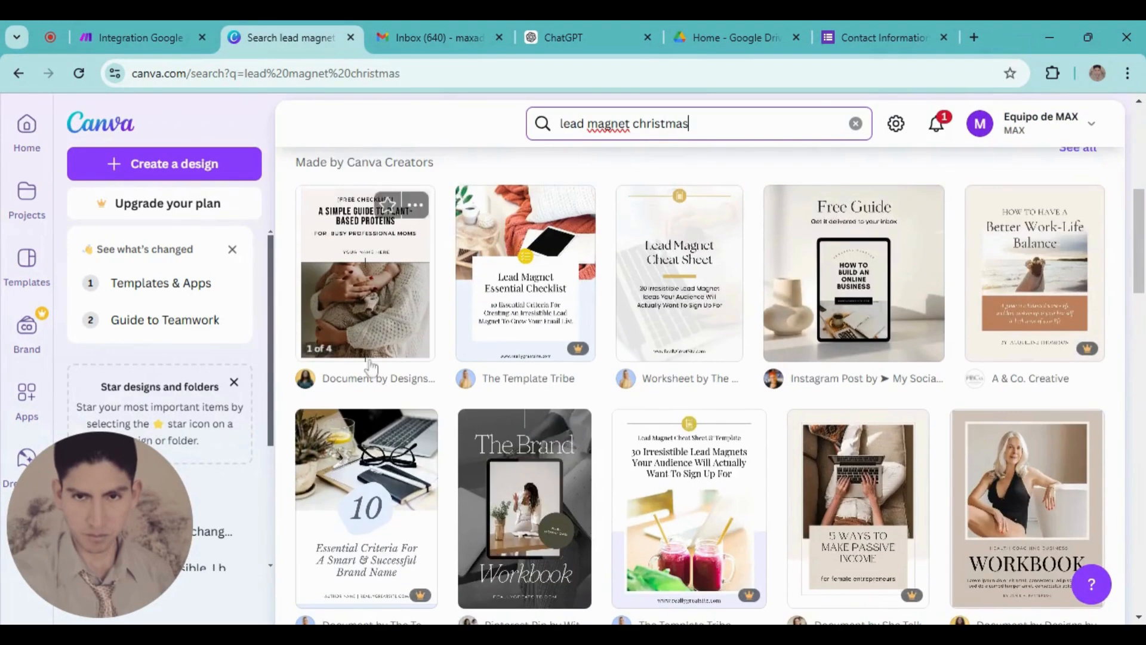
scroll(699, 431, down, 3)
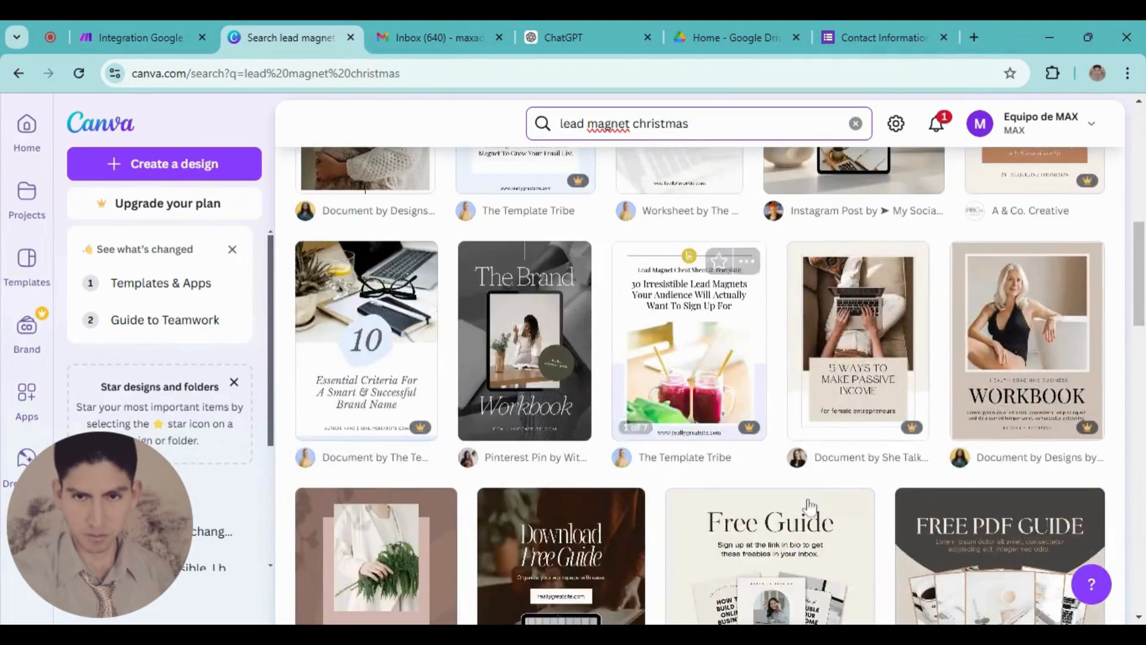
scroll(661, 267, up, 3)
click(661, 267)
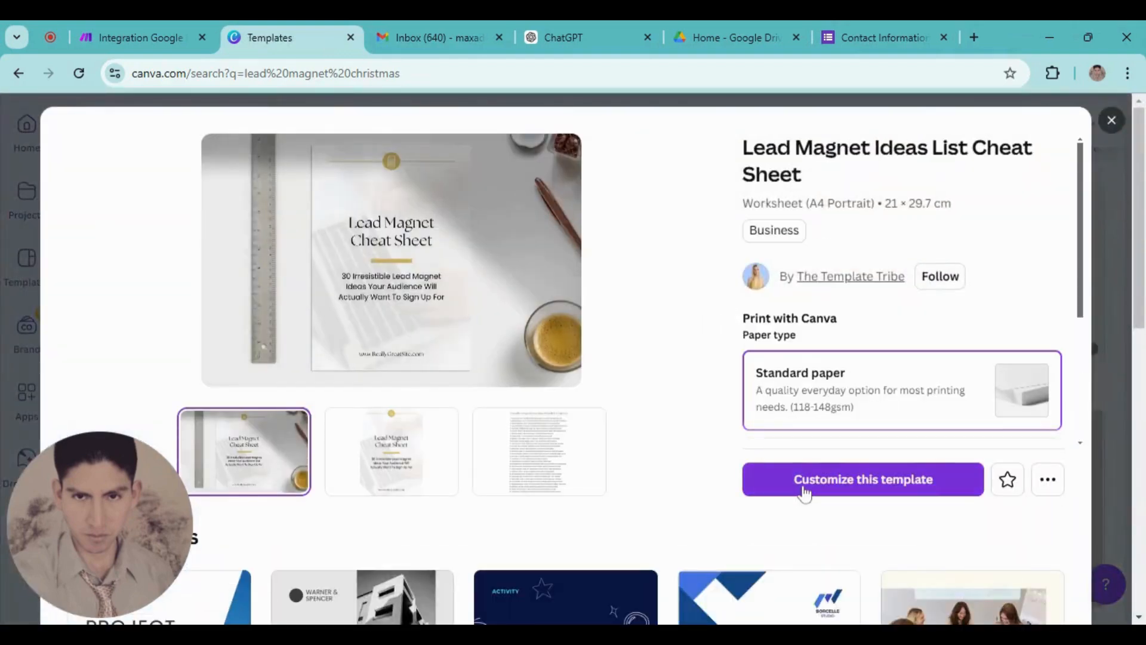
click(804, 493)
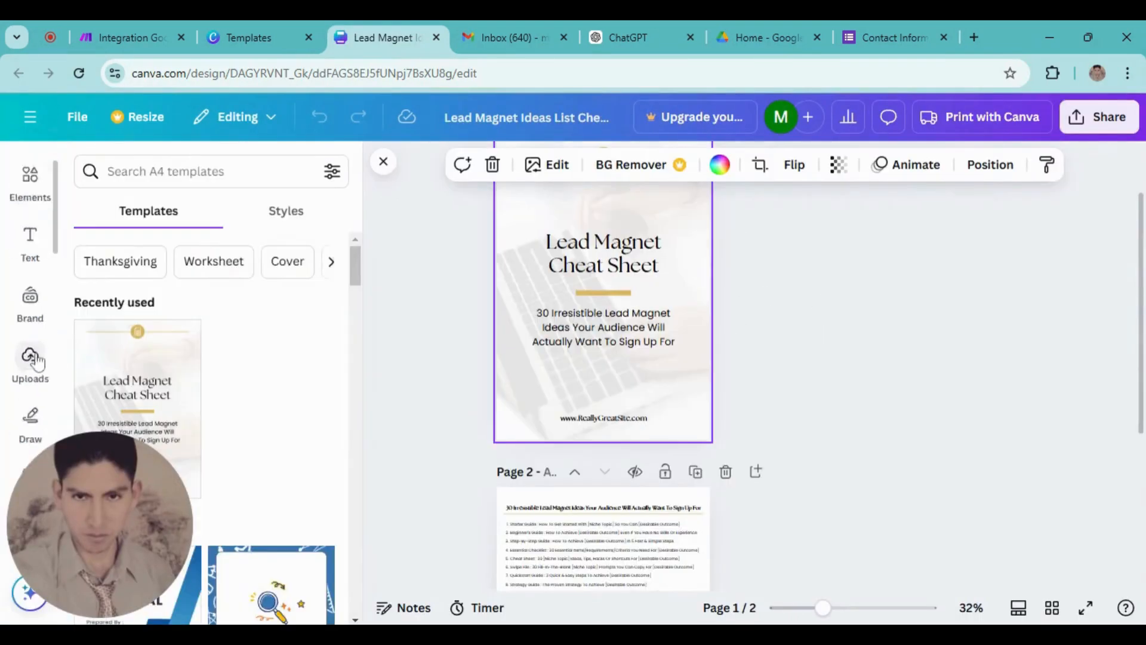
Search photos for 'christm' and make the red Christmas tree photo page 1's background
scroll(31, 353, up, 1)
scroll(28, 338, down, 3)
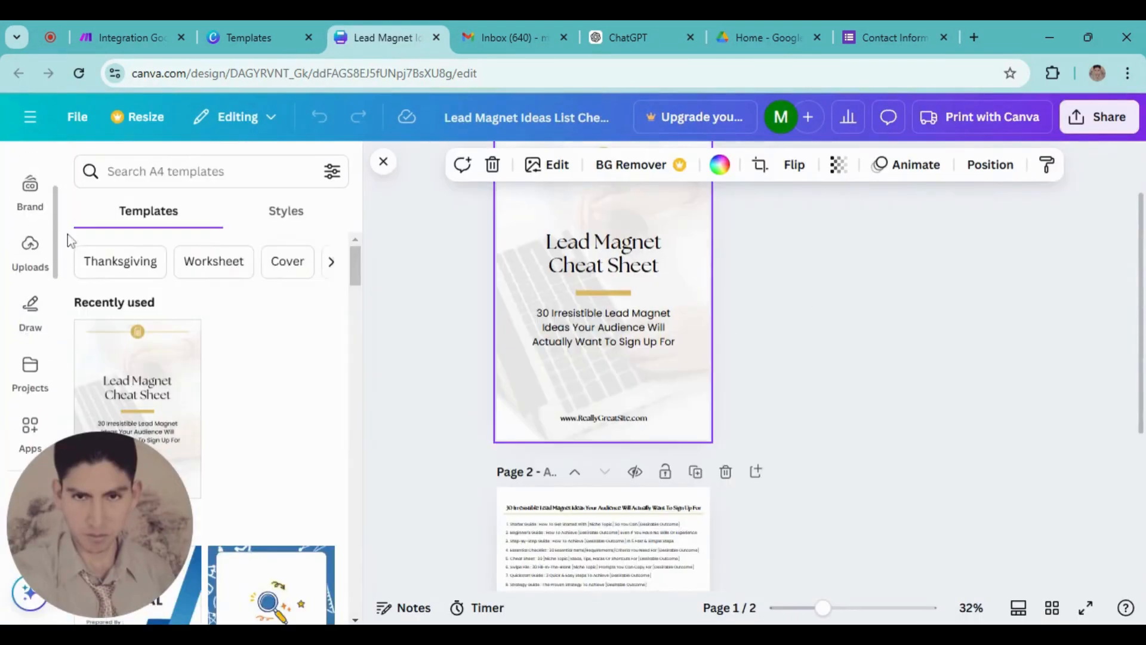
scroll(60, 269, down, 2)
click(30, 412)
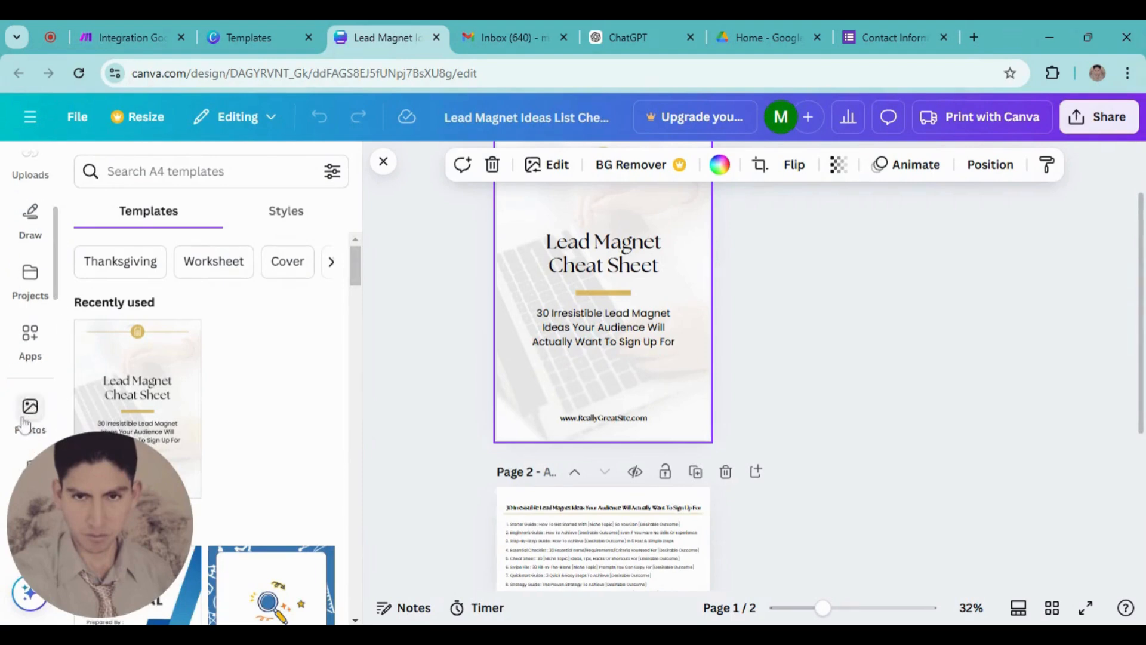
click(179, 171)
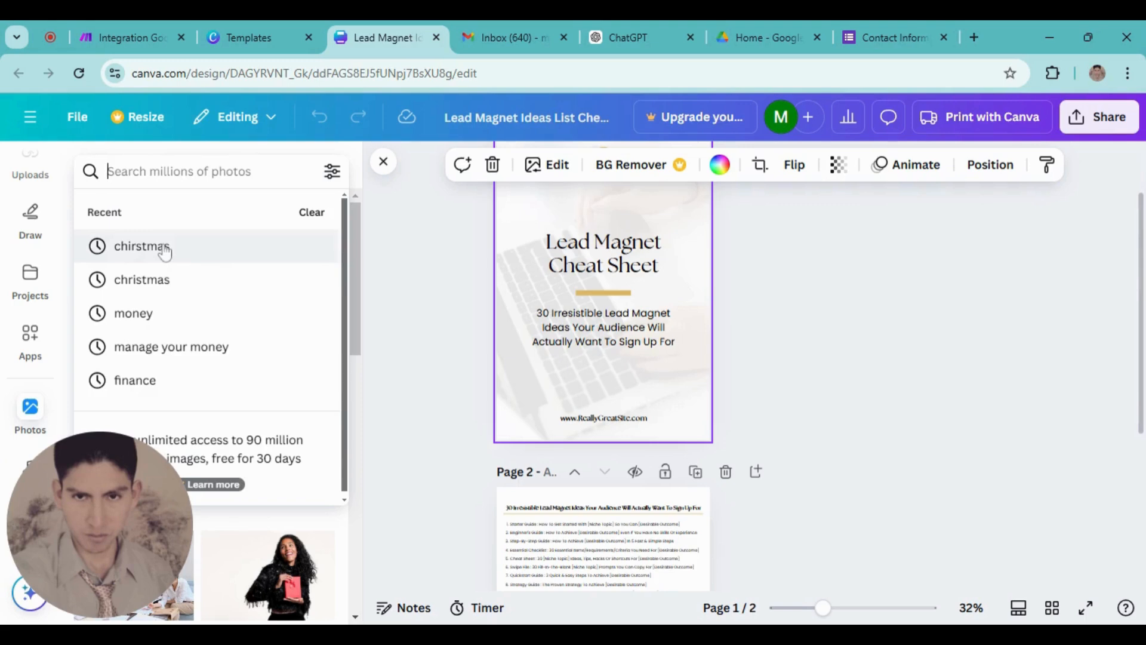
text(chris)
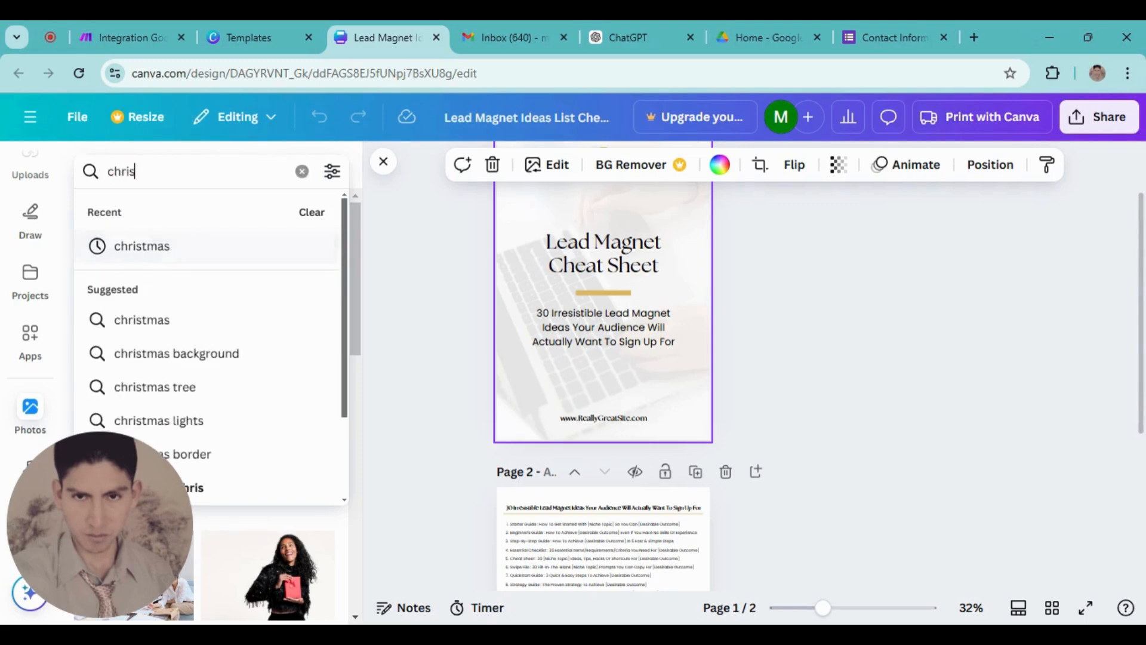
text(tm)
click(179, 245)
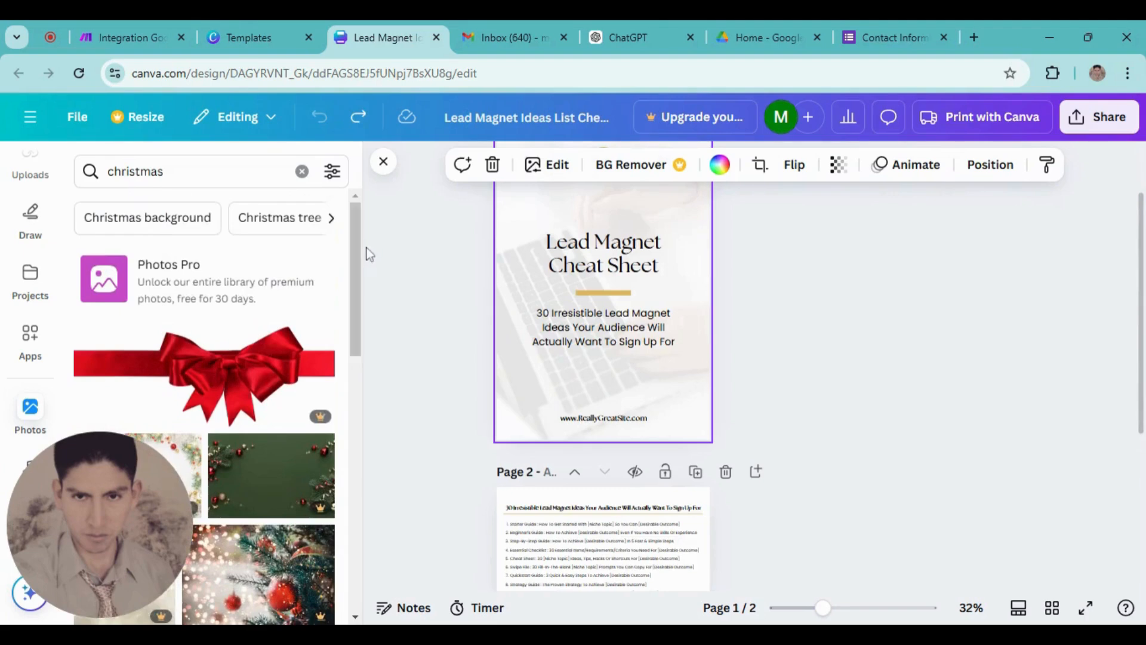
scroll(358, 265, down, 1)
drag(359, 265, 355, 499)
drag(353, 407, 353, 446)
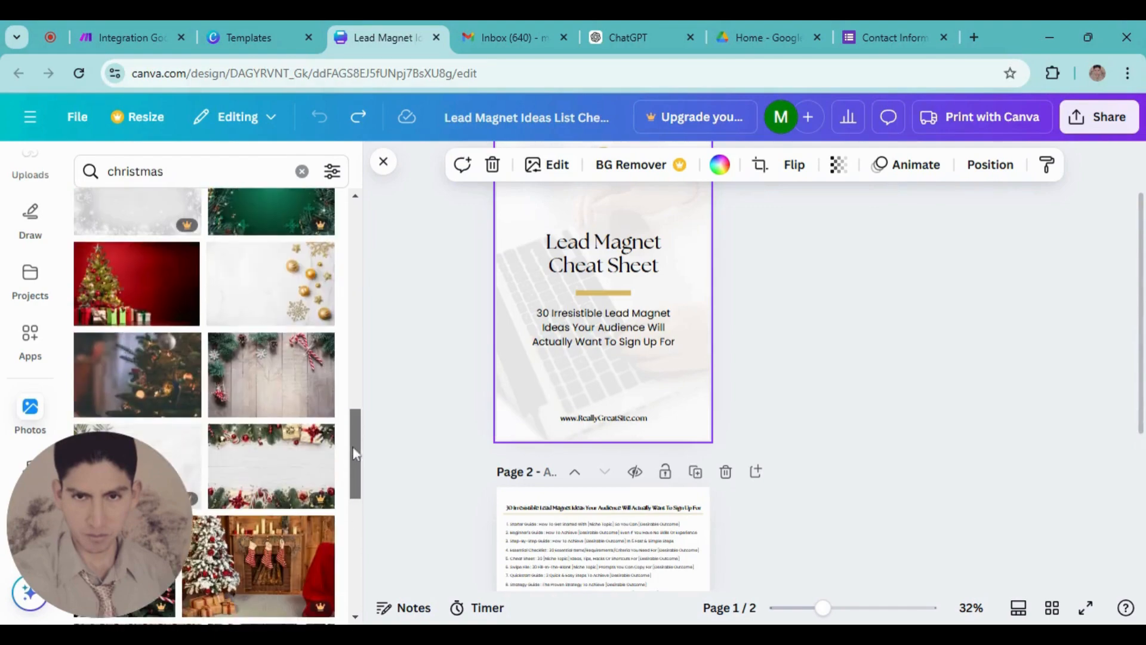
click(159, 276)
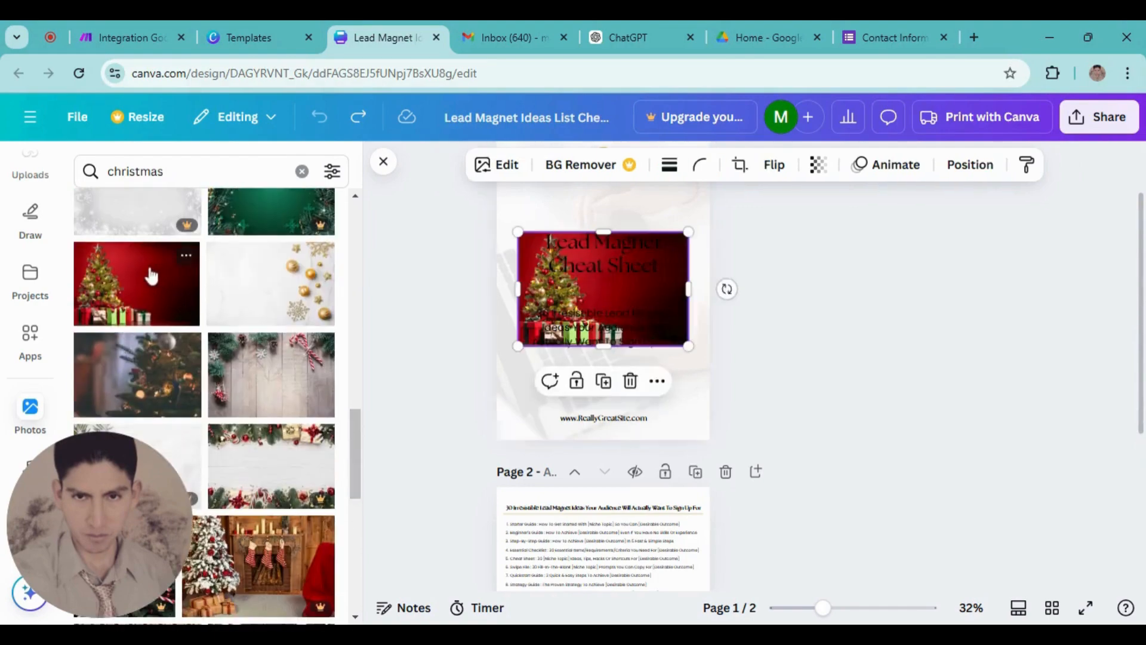
right_click(627, 300)
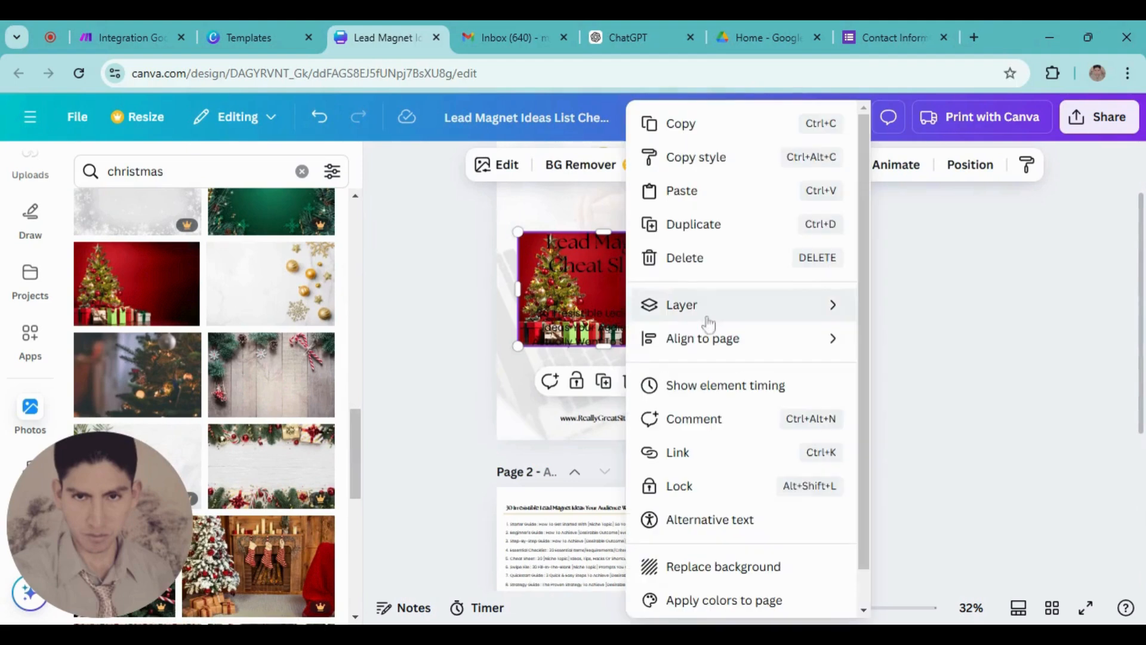
click(715, 577)
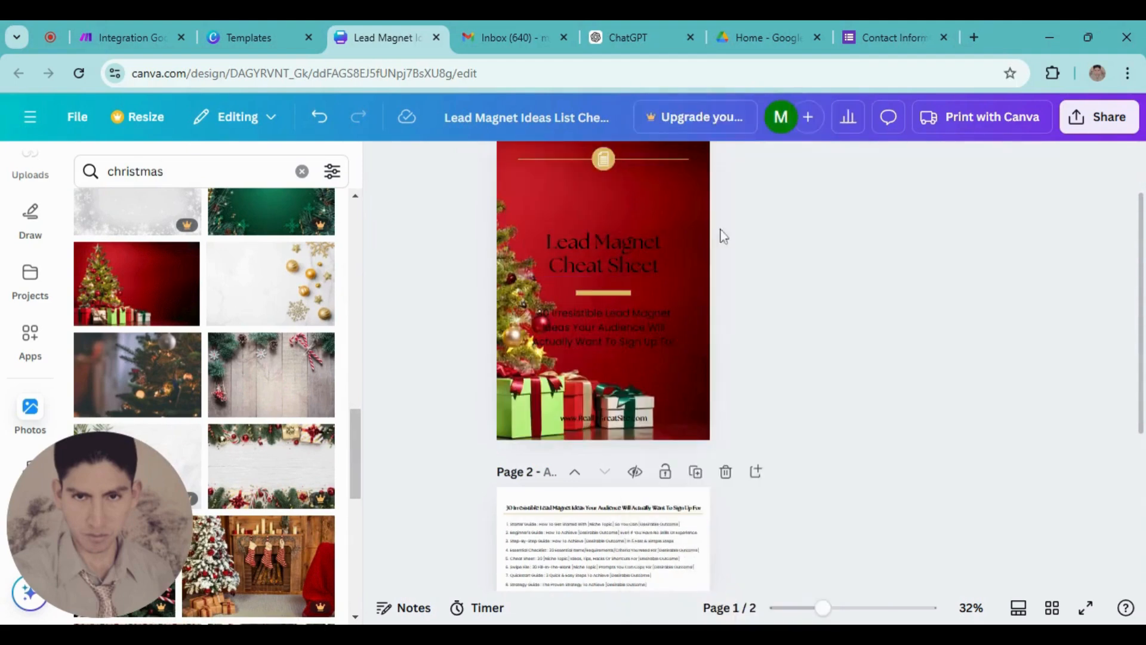
Make the Lead Magnet Cheat Sheet title and subtitle text white
click(635, 261)
click(665, 164)
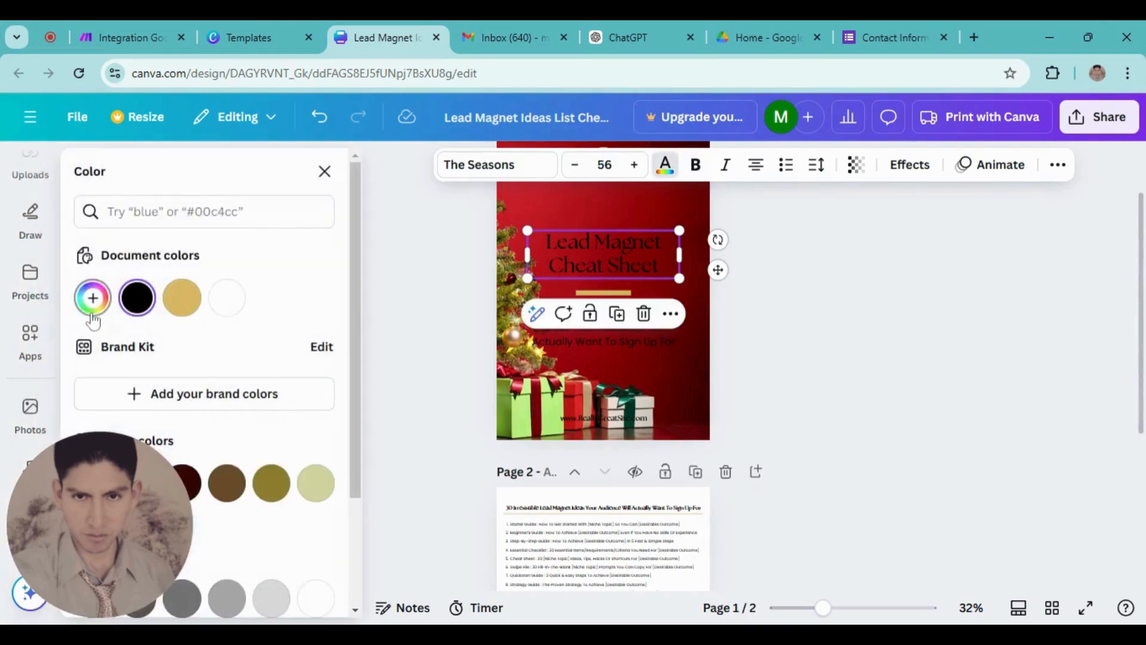
click(227, 298)
click(596, 339)
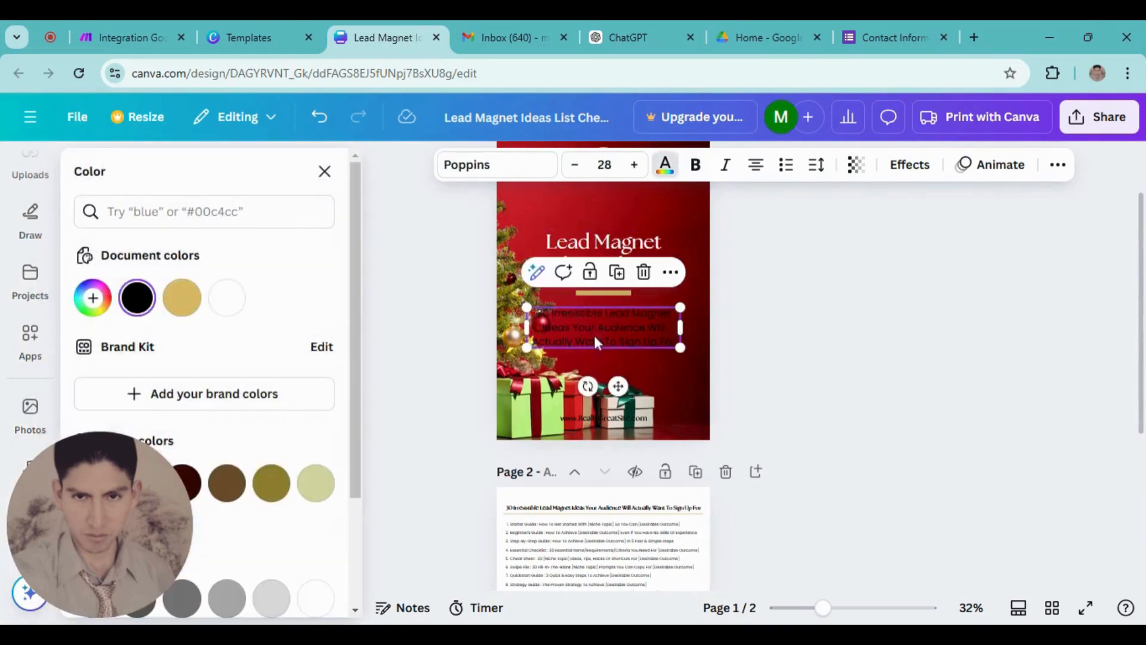
click(229, 298)
Copy the Christmas background from page 1 and paste it onto page 2
scroll(690, 461, up, 2)
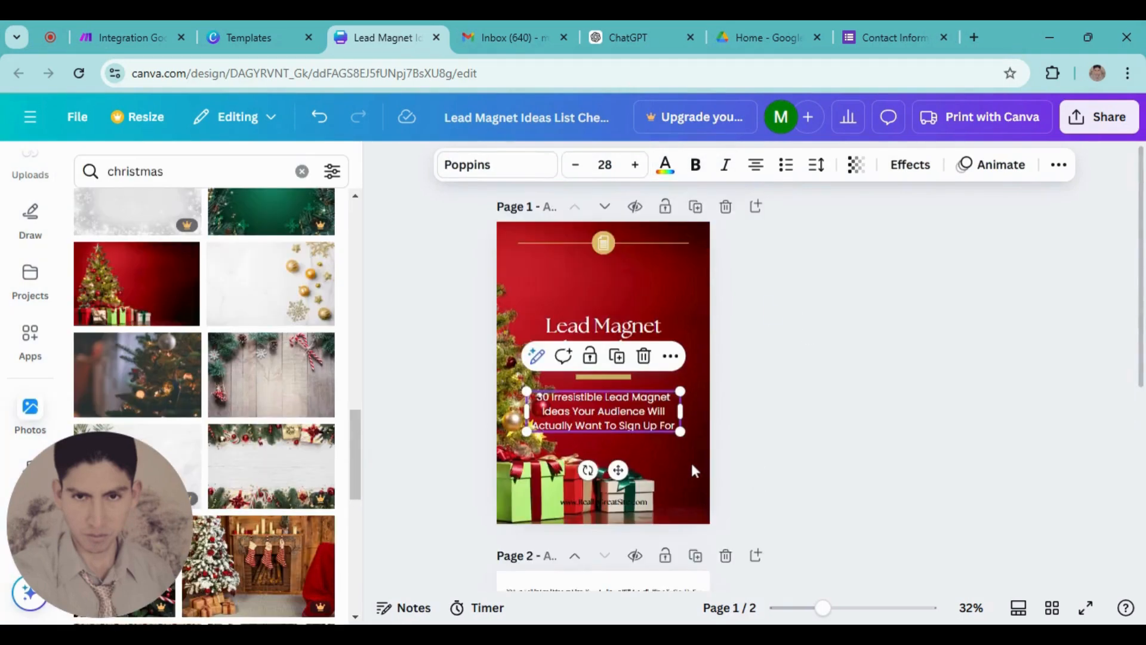
click(694, 470)
click(678, 355)
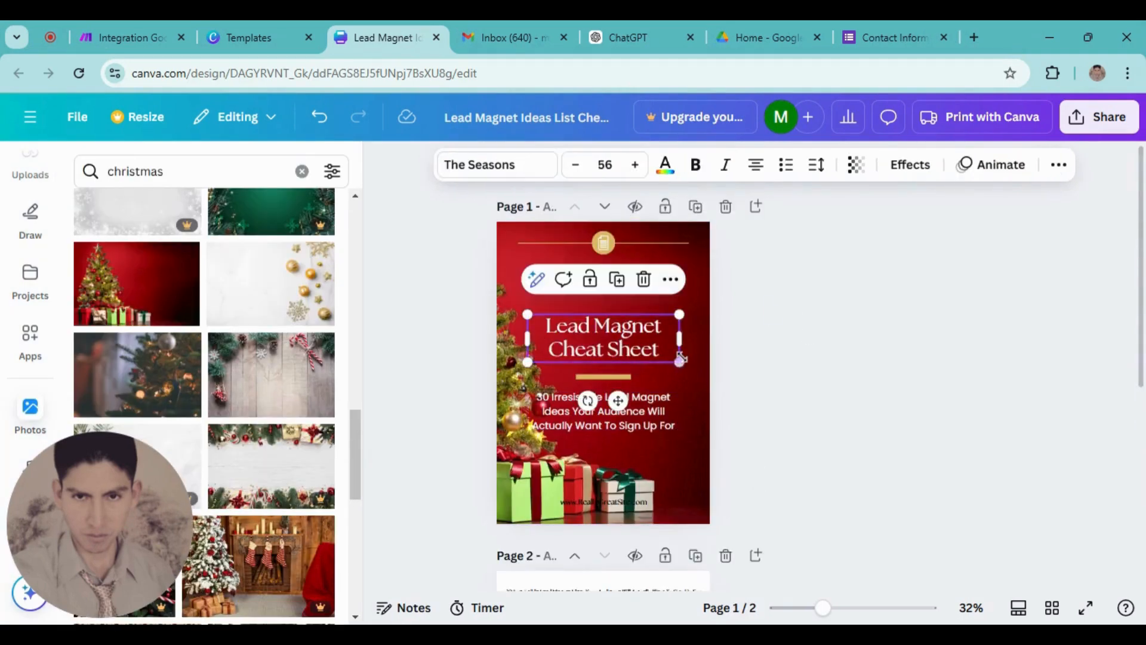
click(690, 255)
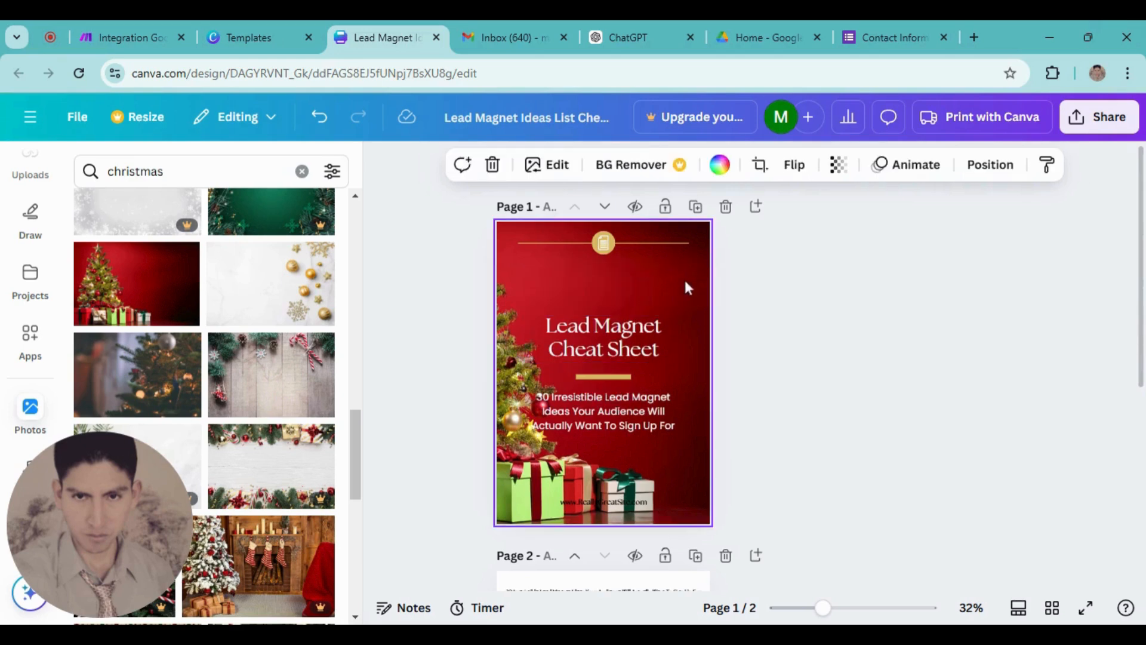
scroll(674, 443, down, 3)
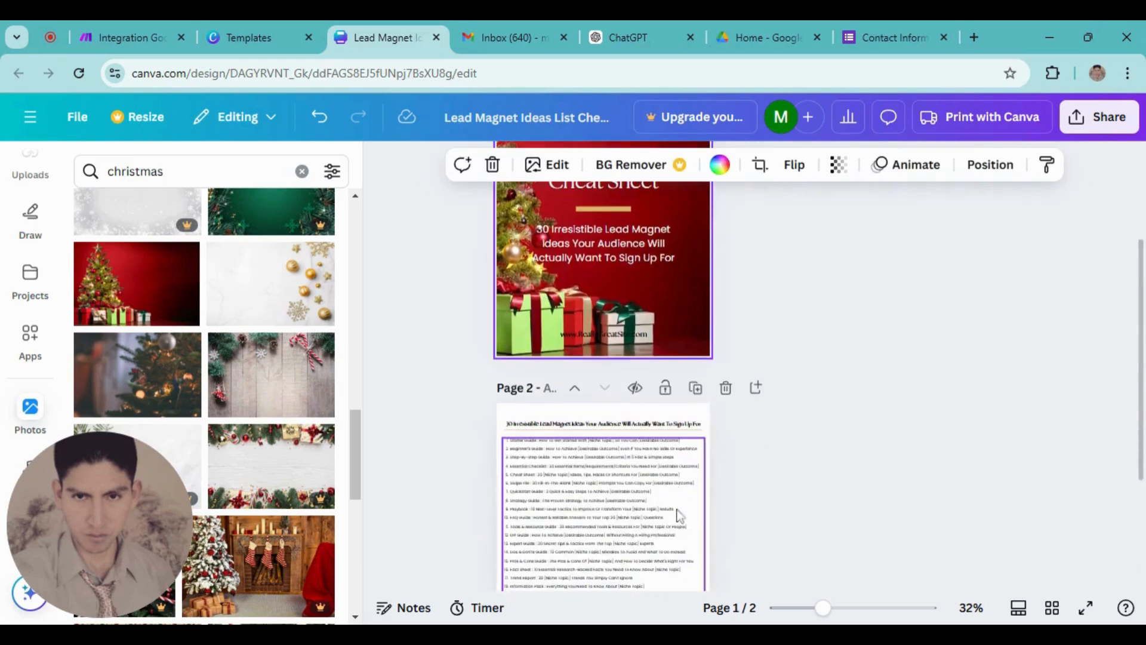
click(708, 489)
key(ctrl+v)
Make the list text on page 2 white
scroll(741, 482, down, 3)
click(644, 398)
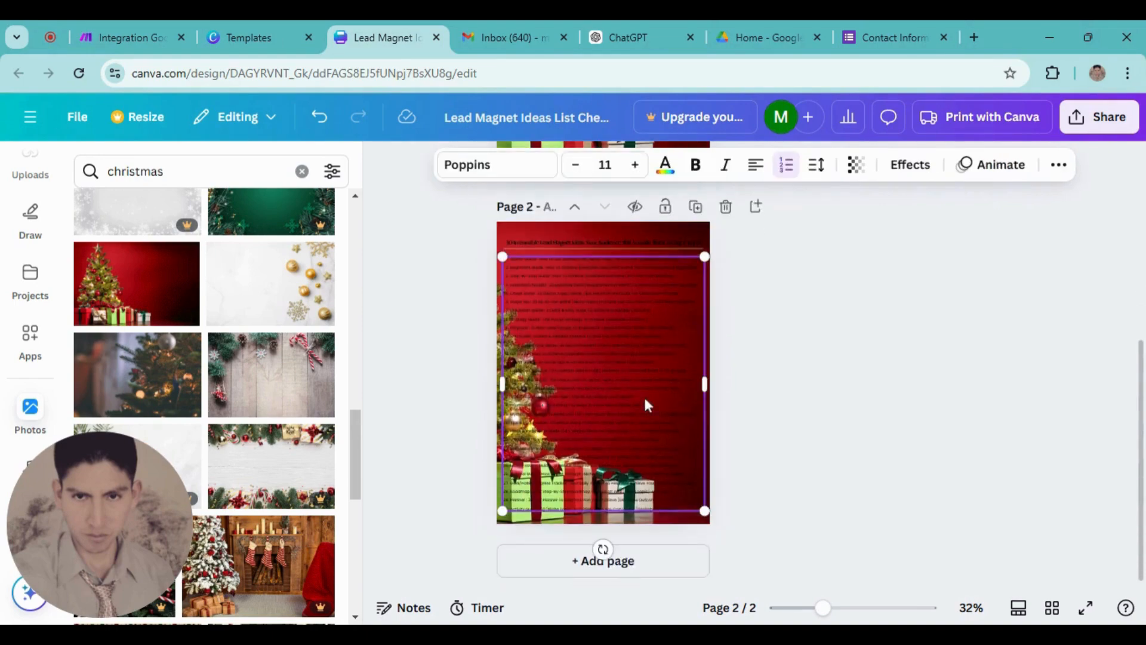
click(664, 166)
click(226, 298)
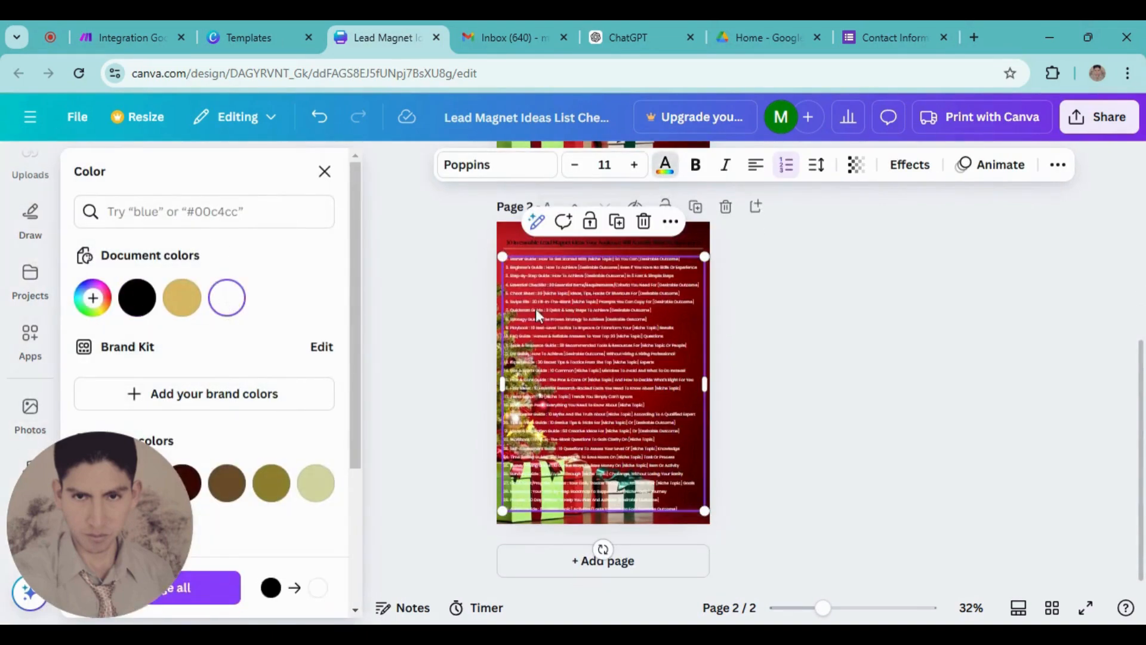
click(596, 244)
click(741, 492)
scroll(740, 492, up, 5)
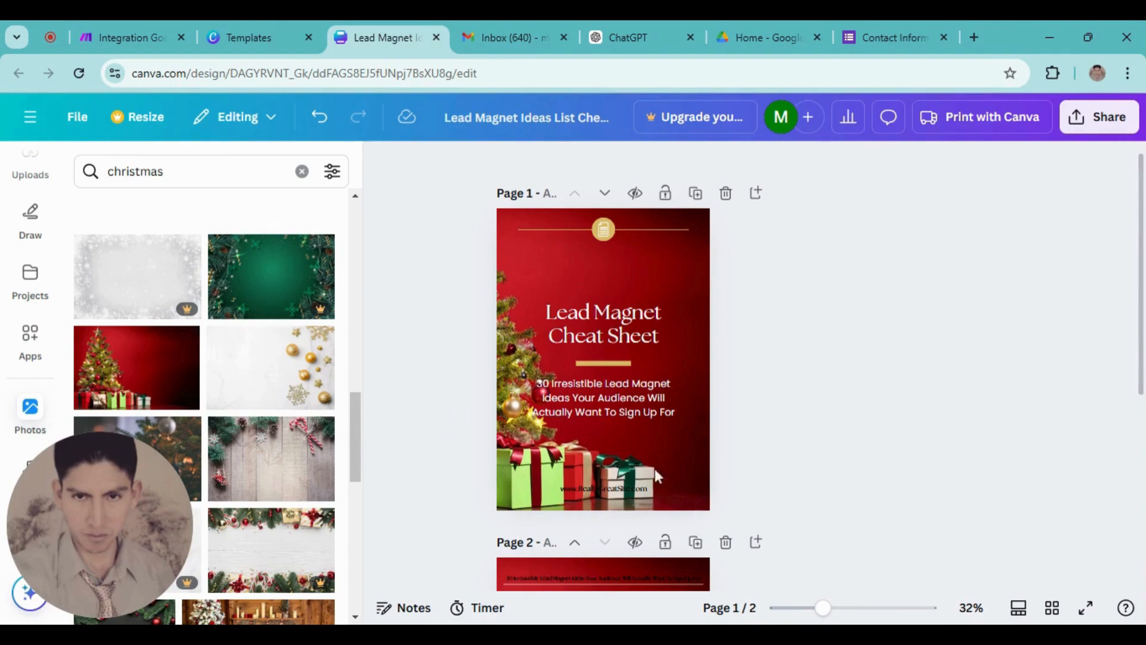
scroll(760, 429, down, 5)
scroll(608, 440, up, 5)
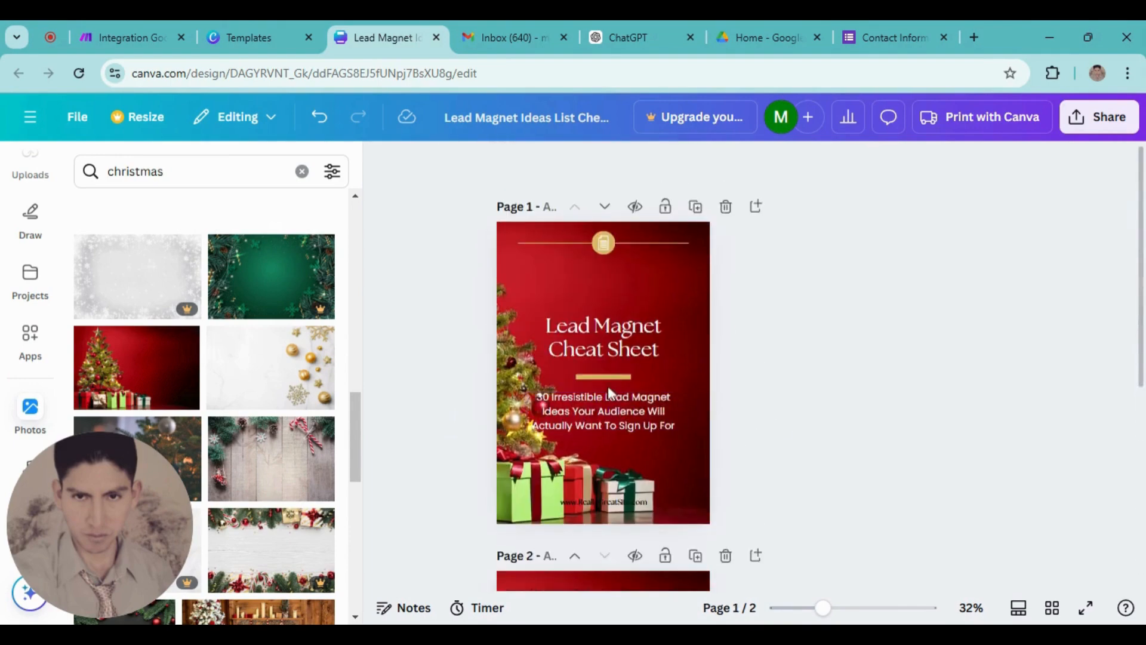
click(1101, 116)
Download all pages of the Canva lead magnet design as a PDF Standard file
click(860, 477)
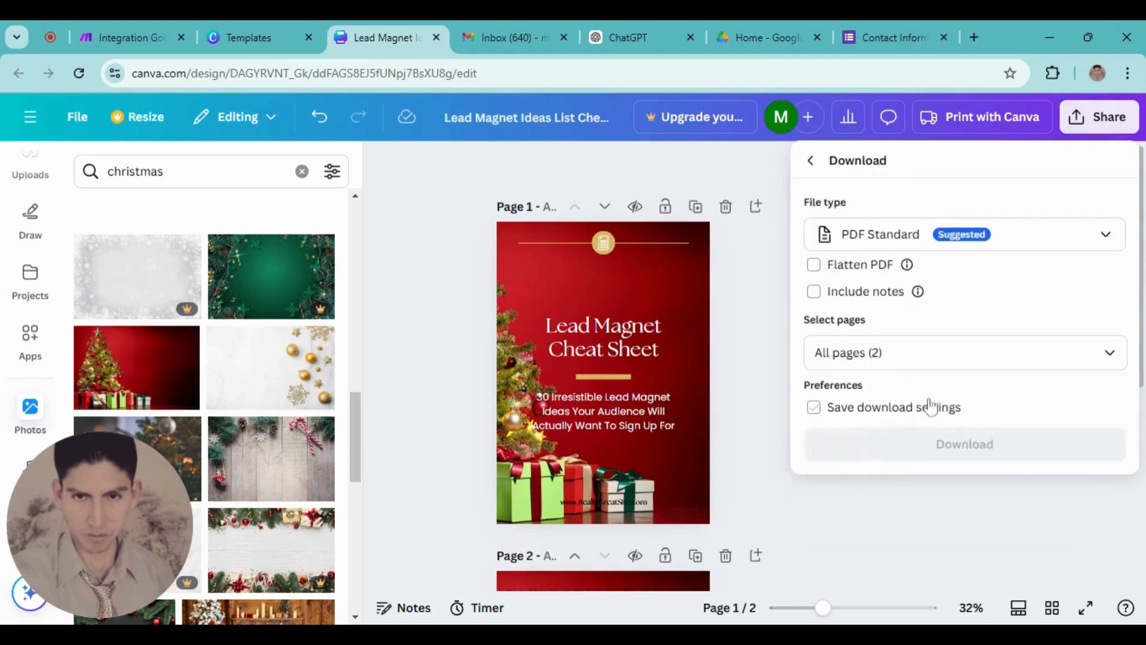
click(888, 442)
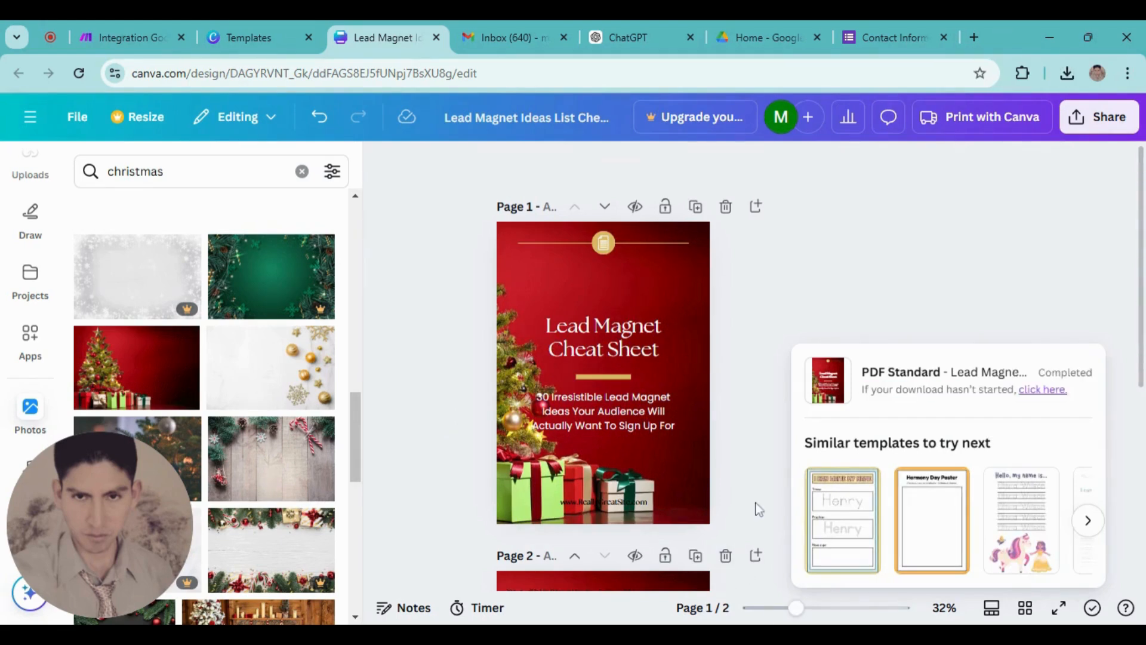
click(139, 29)
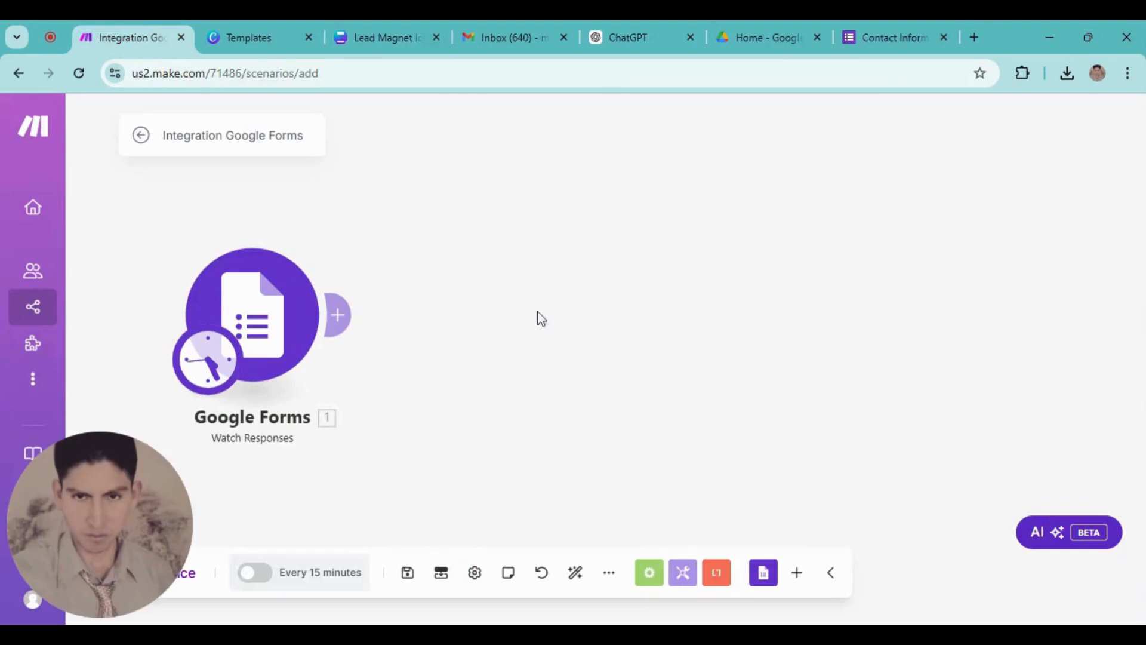
Upload Lead Magnet.pdf into the Test folder in Google Drive
click(975, 38)
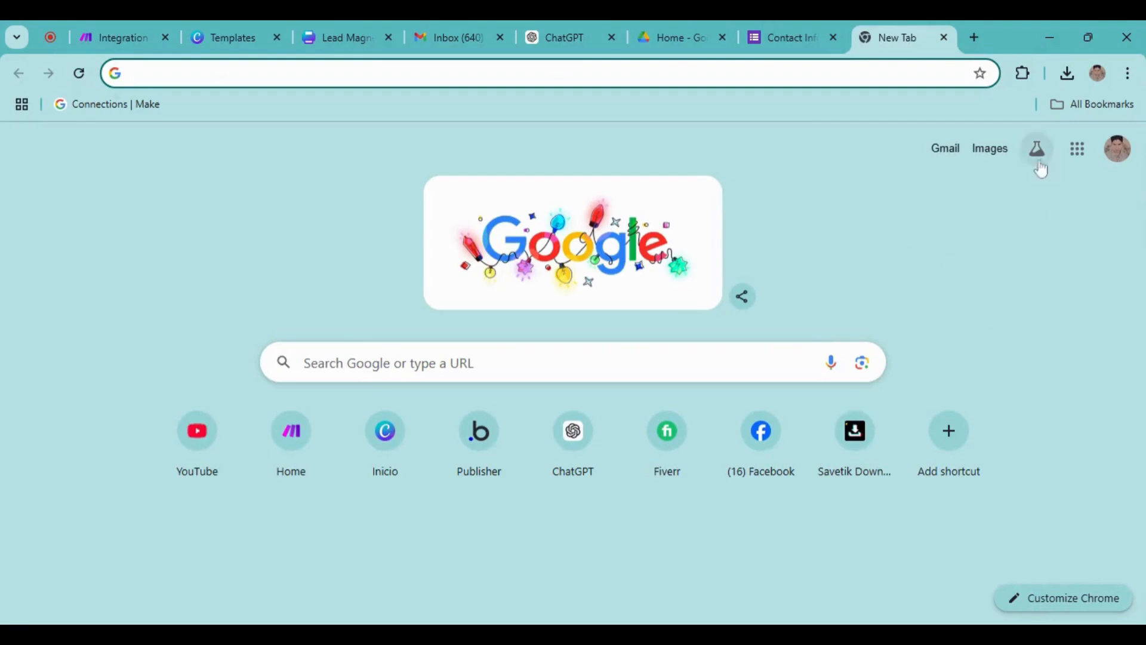
click(1077, 148)
click(1002, 490)
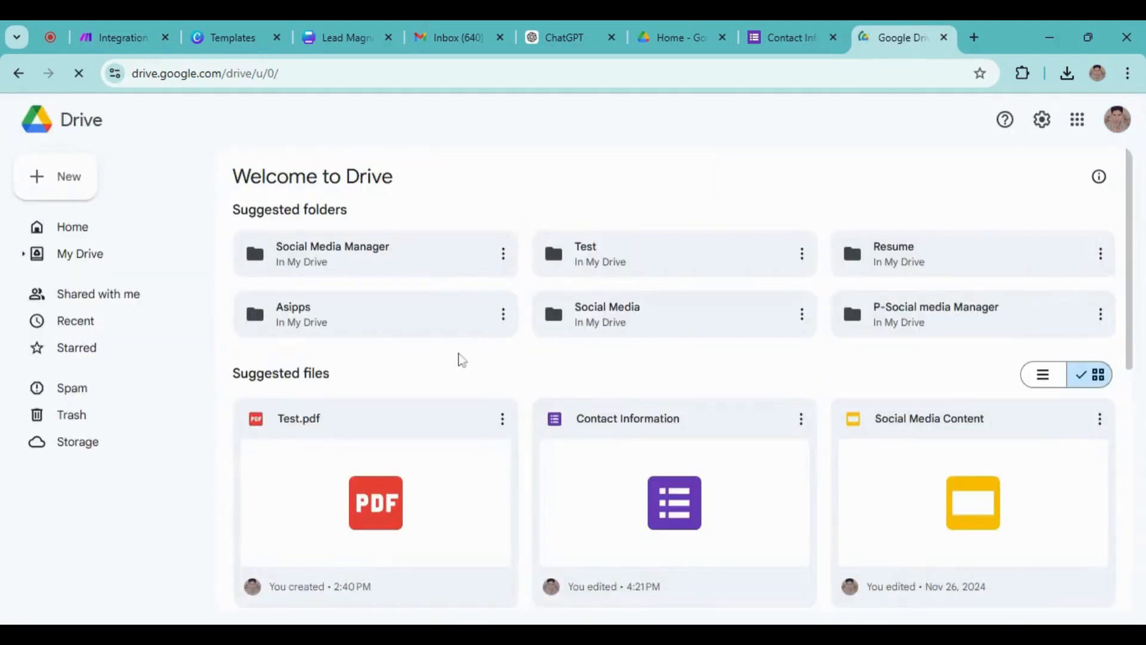
double_click(633, 265)
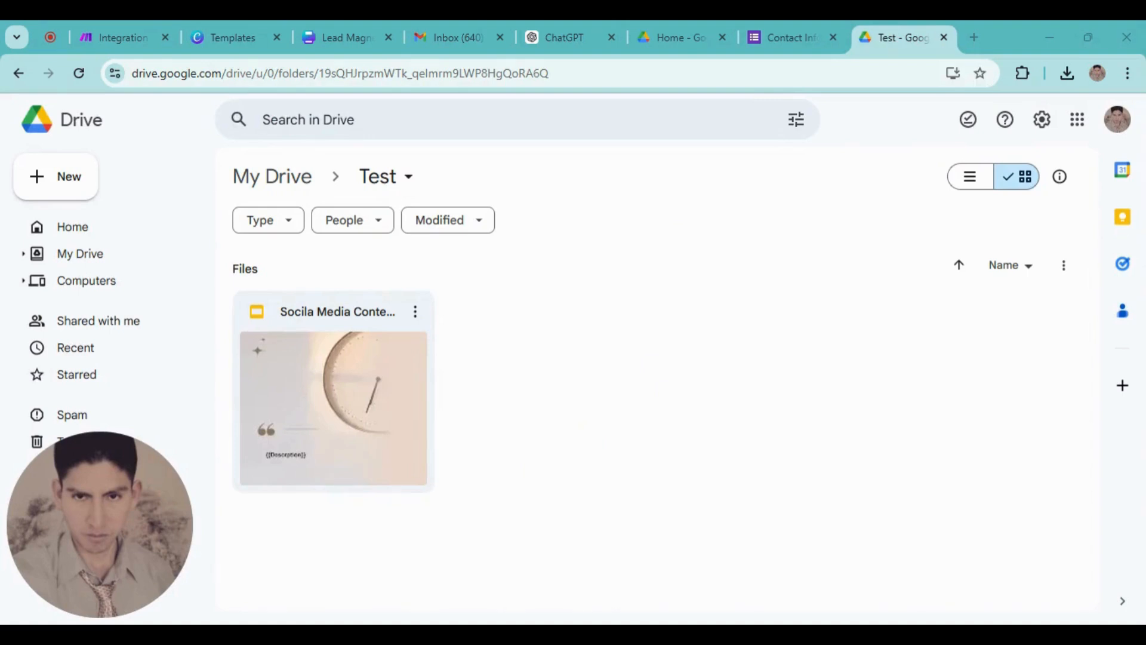
drag(583, 424, 588, 316)
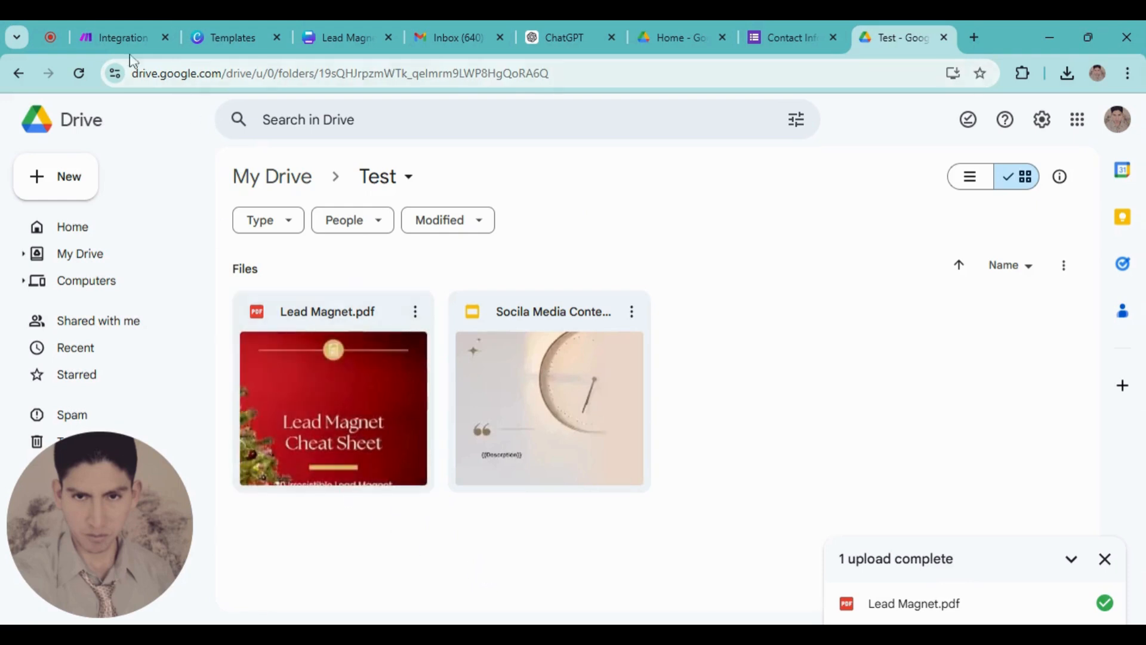
click(122, 38)
Add a Google Drive Search for Files/Folders module after the Google Forms trigger
click(336, 314)
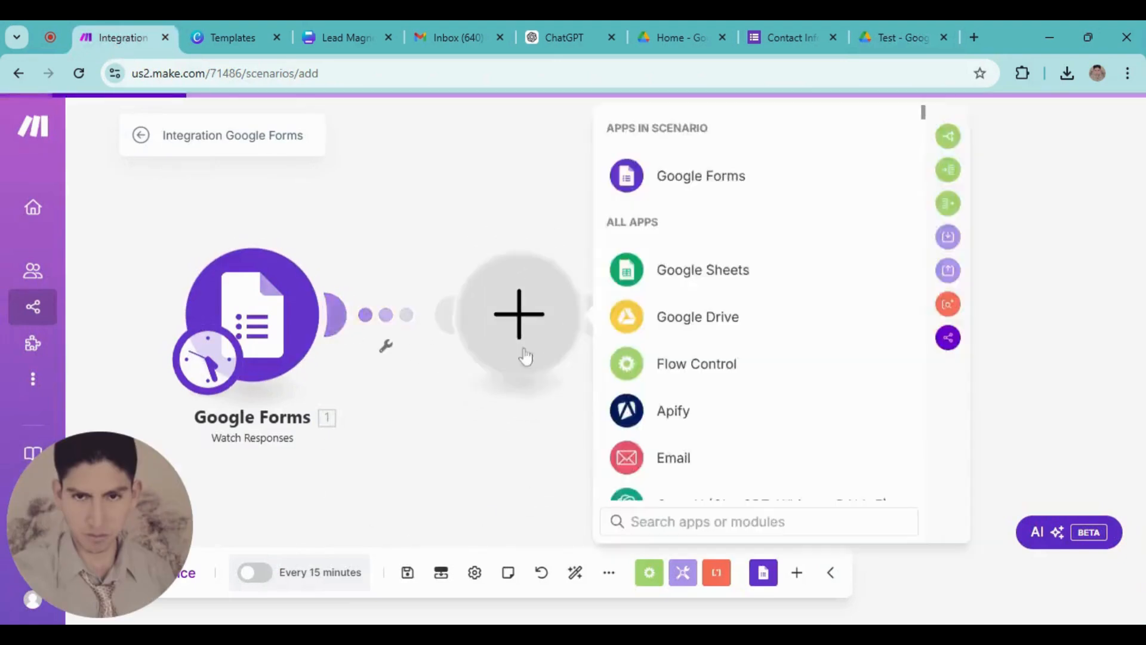
click(654, 330)
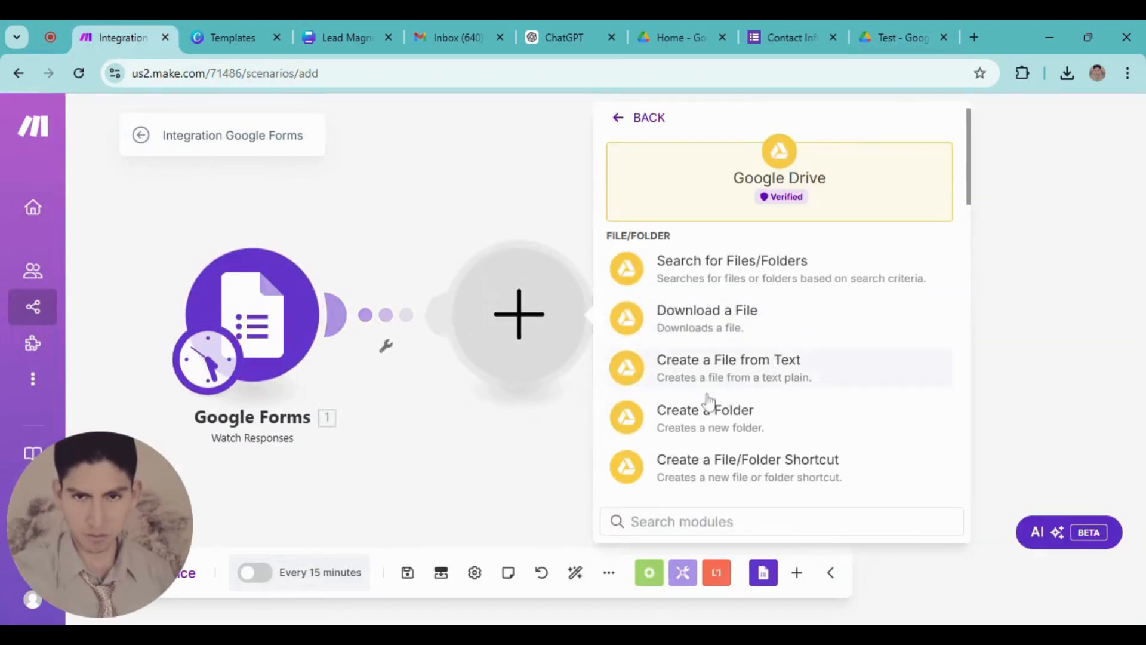
click(719, 274)
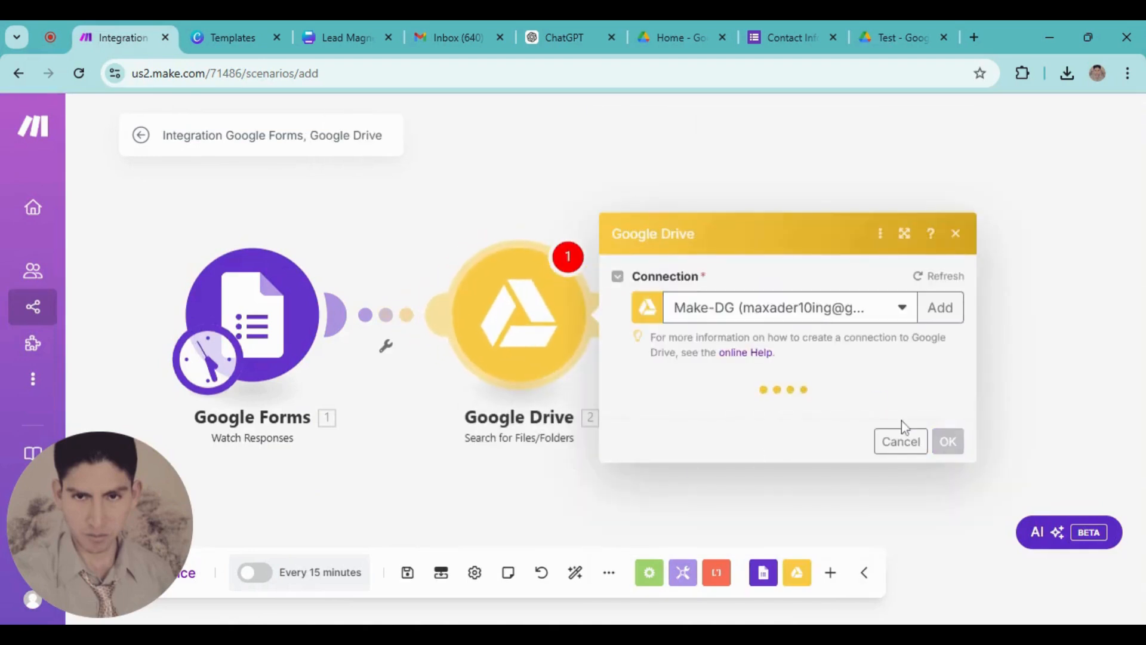
scroll(707, 373, down, 3)
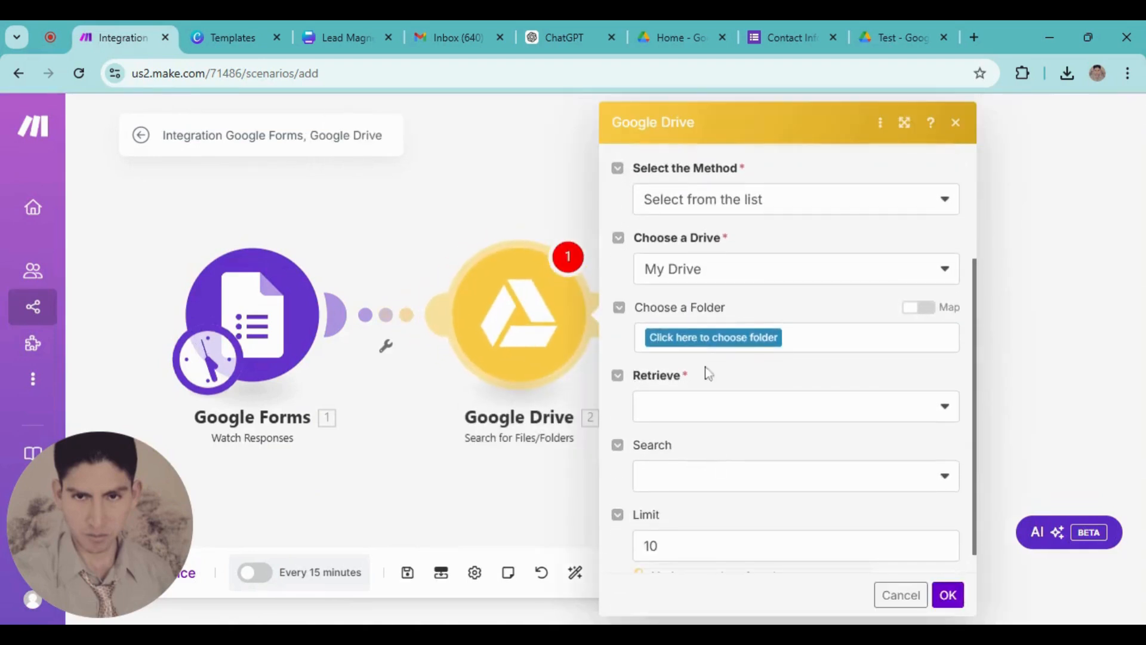
scroll(678, 335, up, 3)
Set the search to look in the Test folder and retrieve both files and folders
click(680, 425)
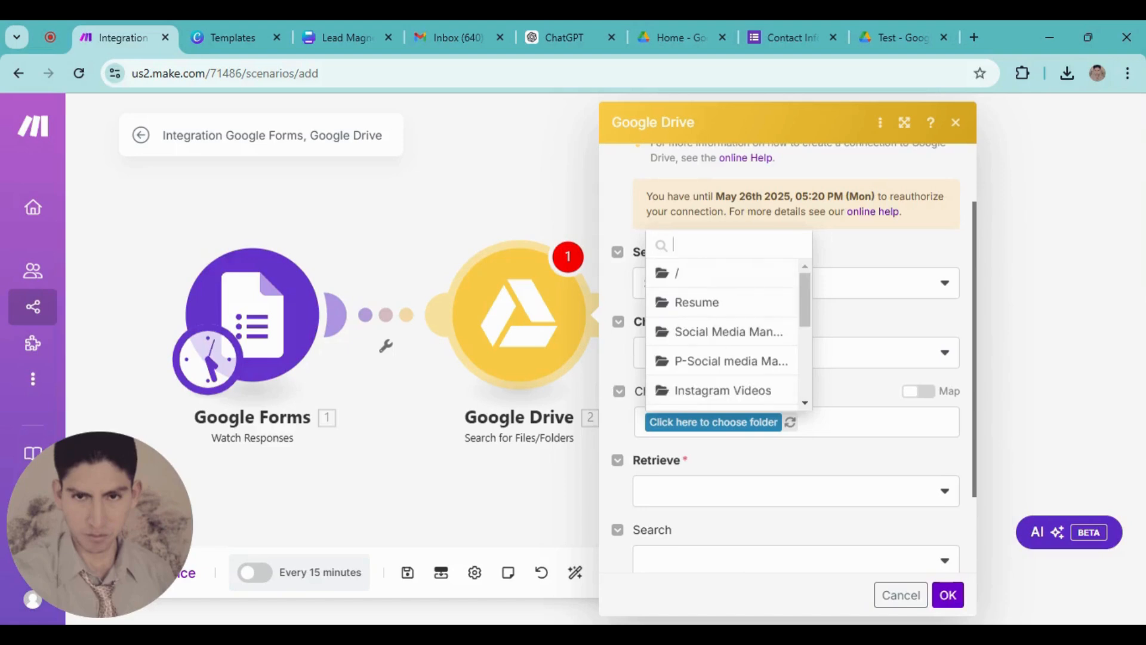
text(Test)
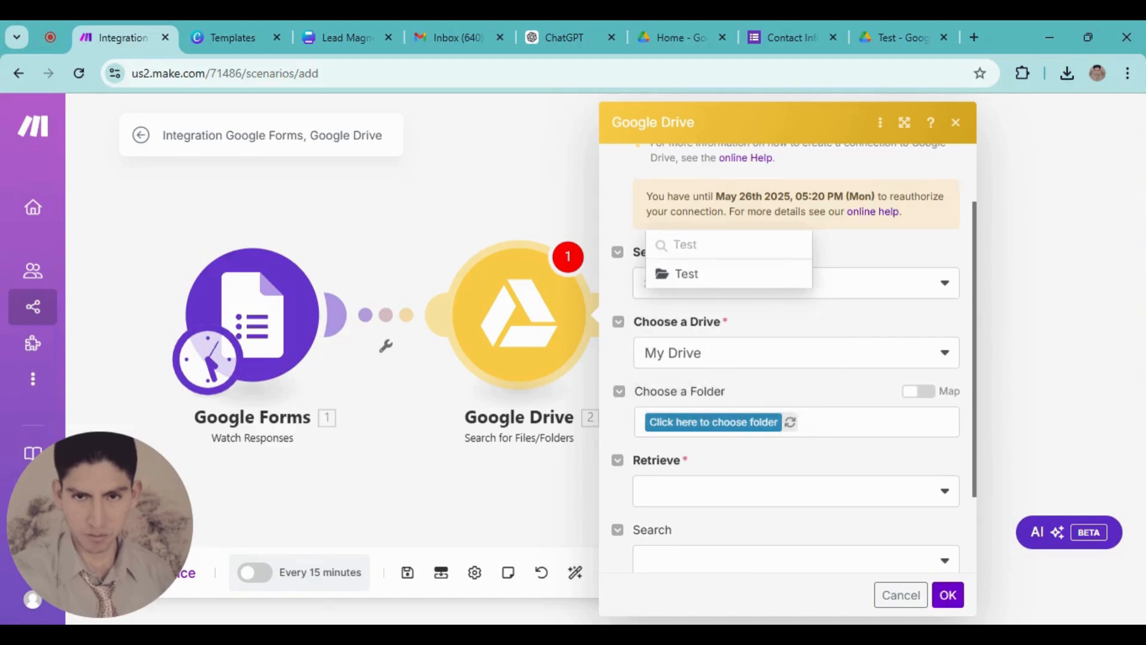
click(693, 274)
scroll(725, 373, down, 2)
click(728, 385)
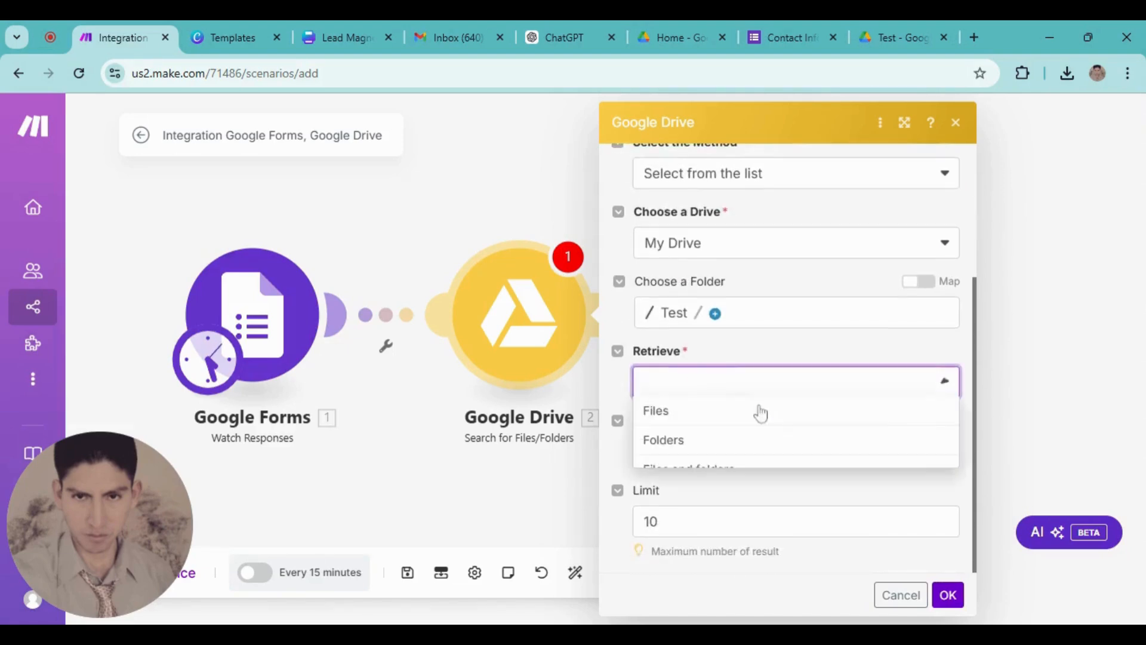
click(690, 472)
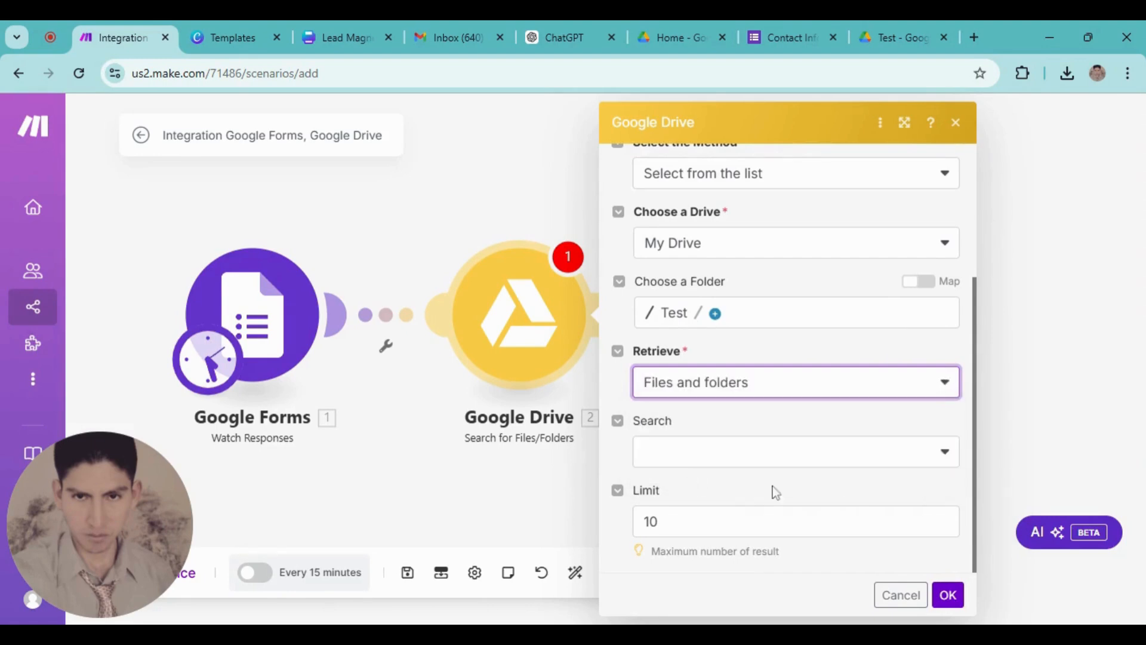
Search within file and folder names, matching names containing the search term, and save
click(882, 461)
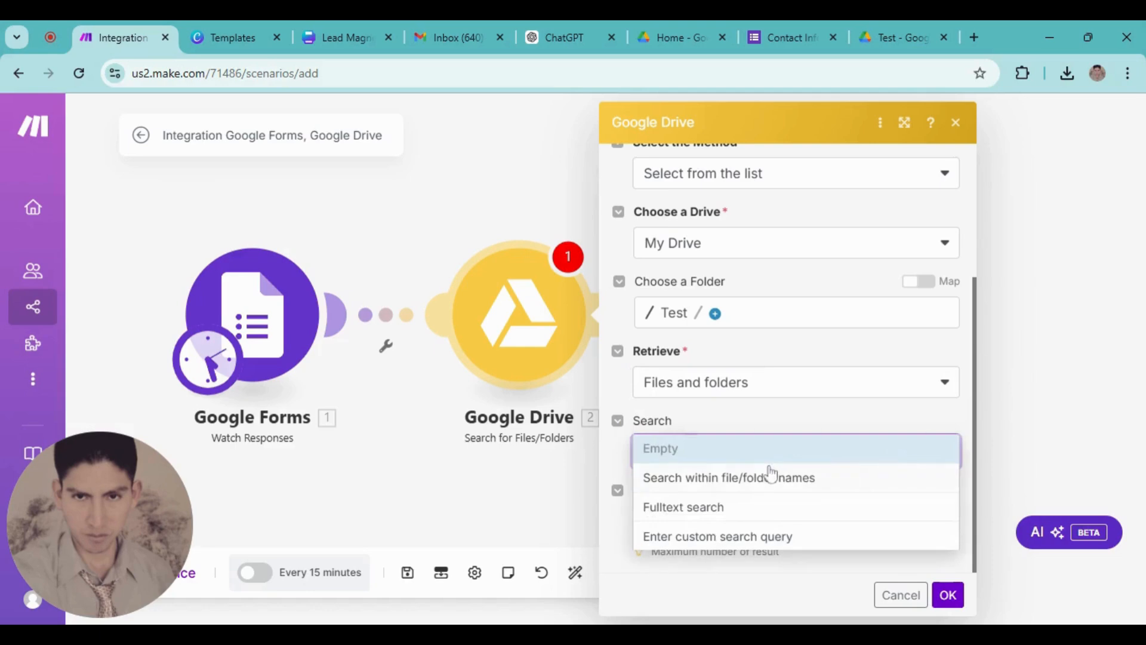
click(684, 486)
scroll(735, 469, down, 2)
click(724, 352)
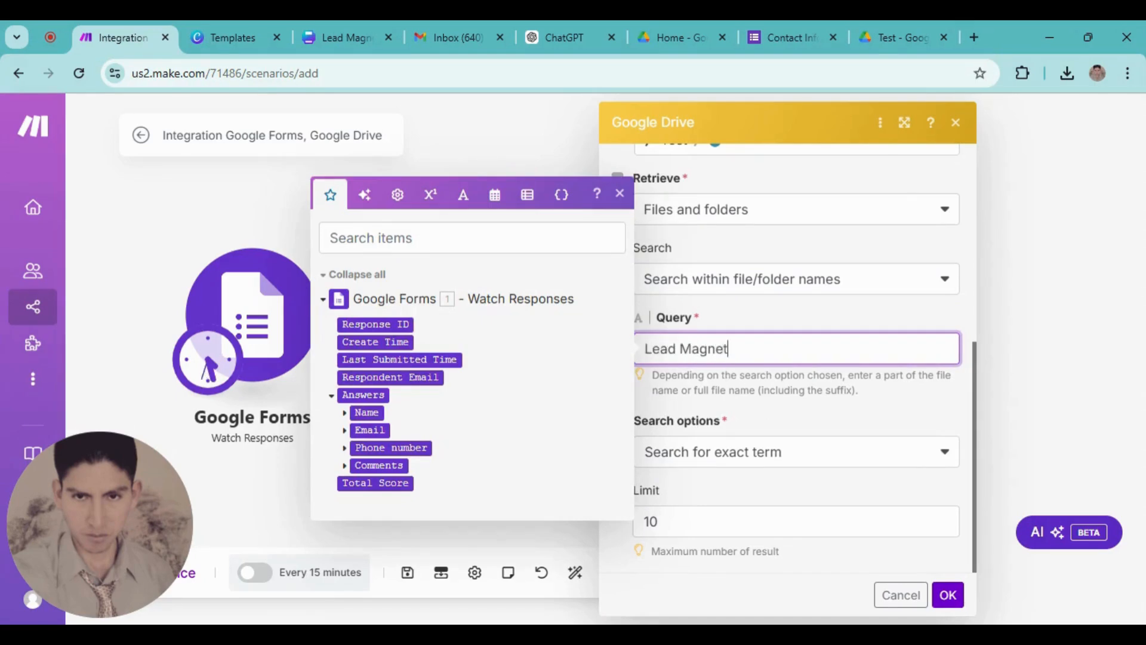
click(748, 461)
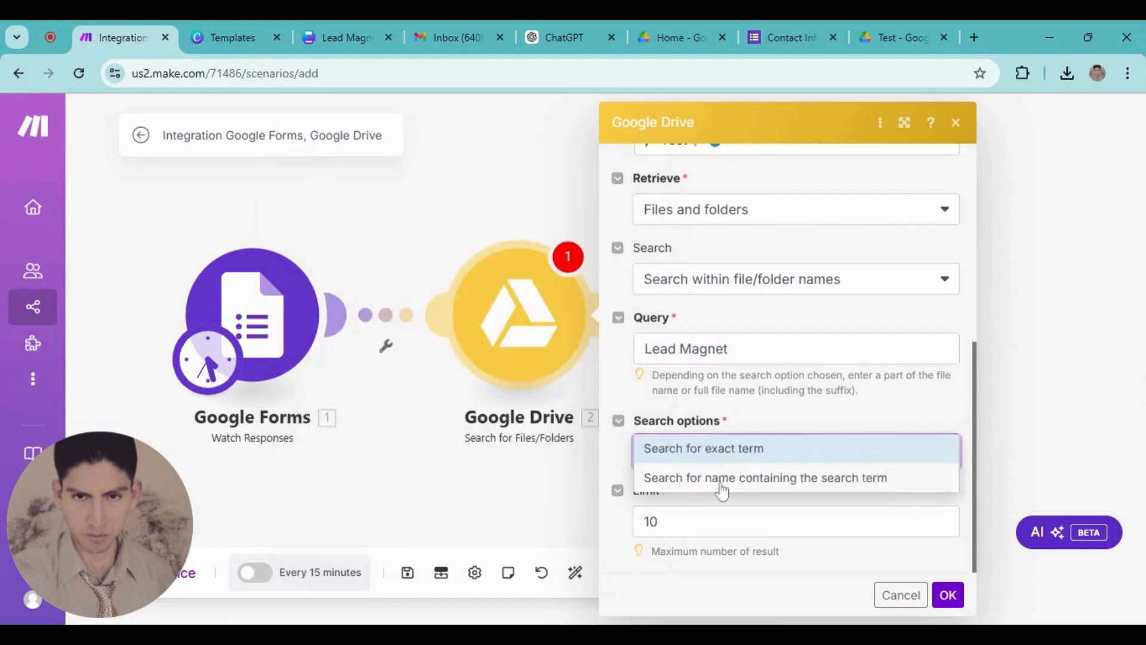
click(716, 485)
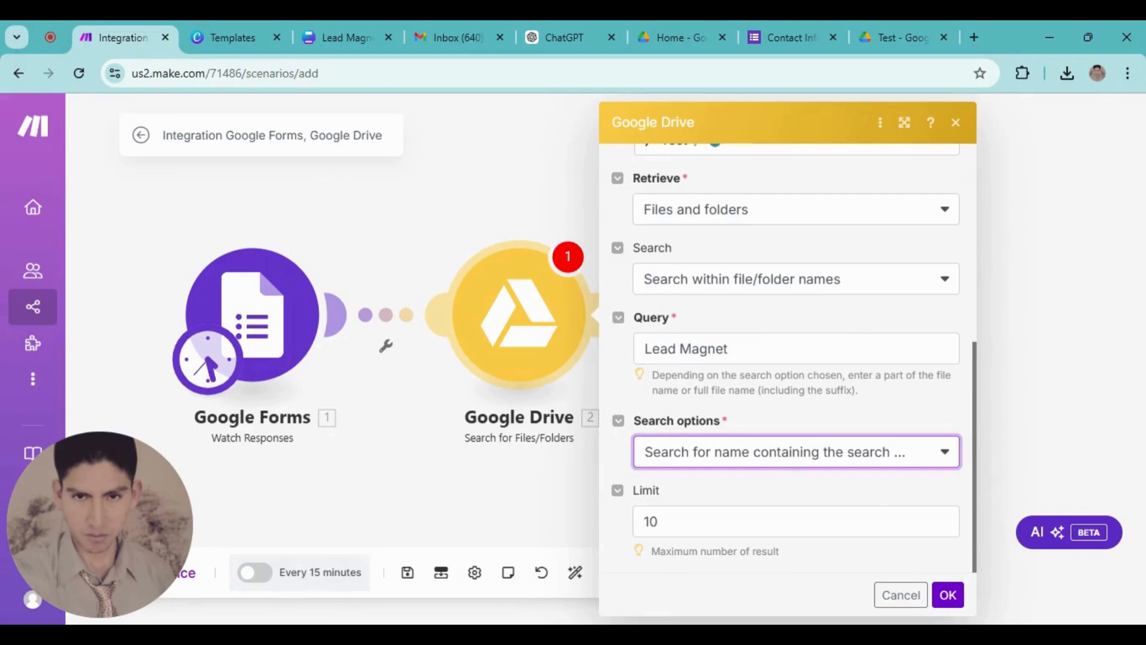
click(948, 595)
Add a Google Drive Download a File module using the search's File ID
click(472, 309)
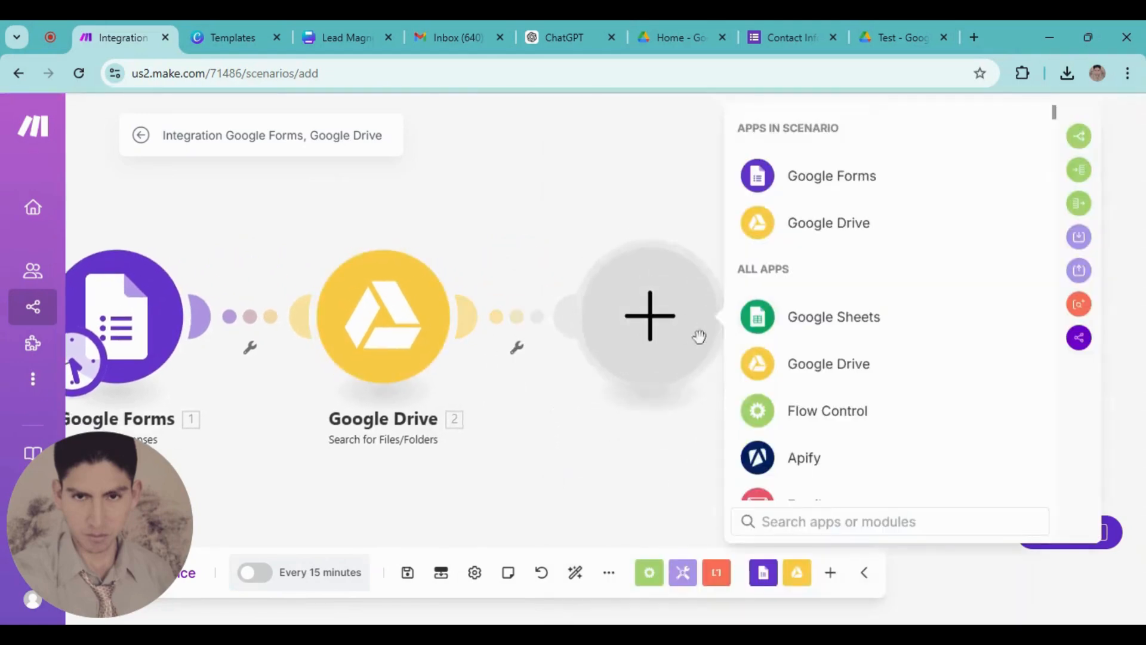
click(808, 227)
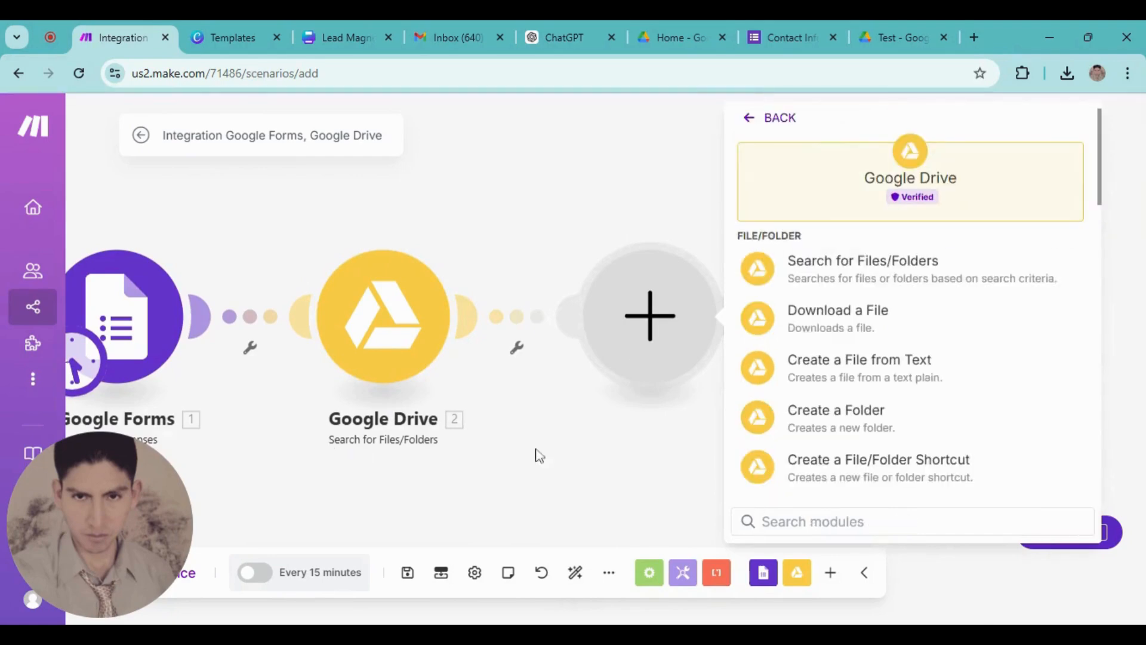
click(845, 333)
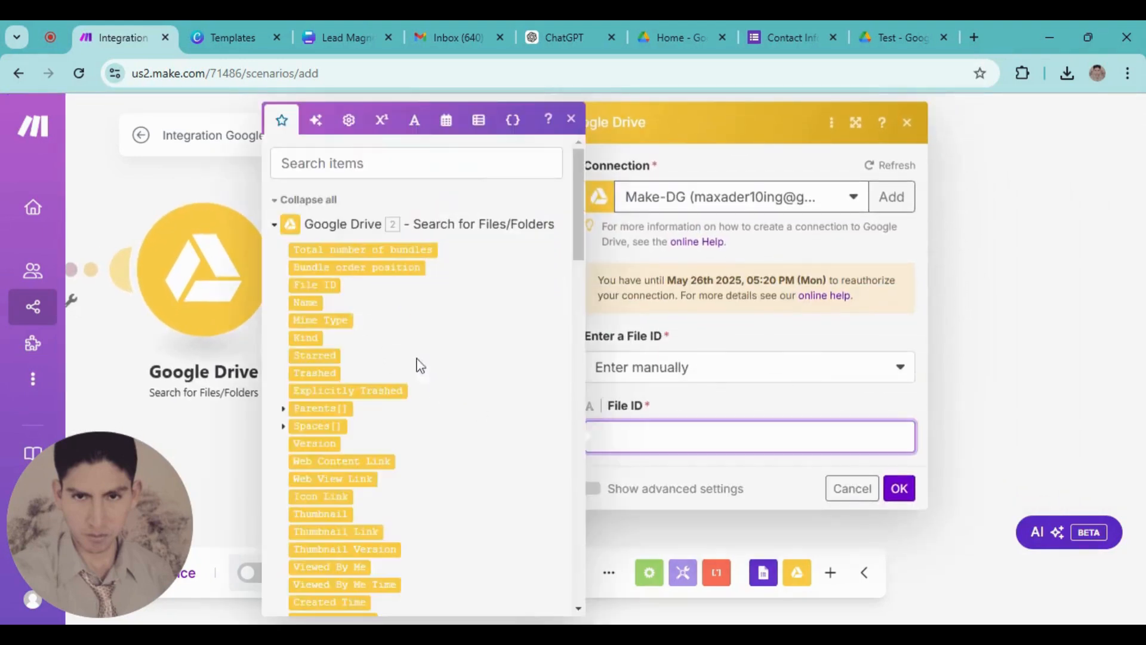
click(311, 285)
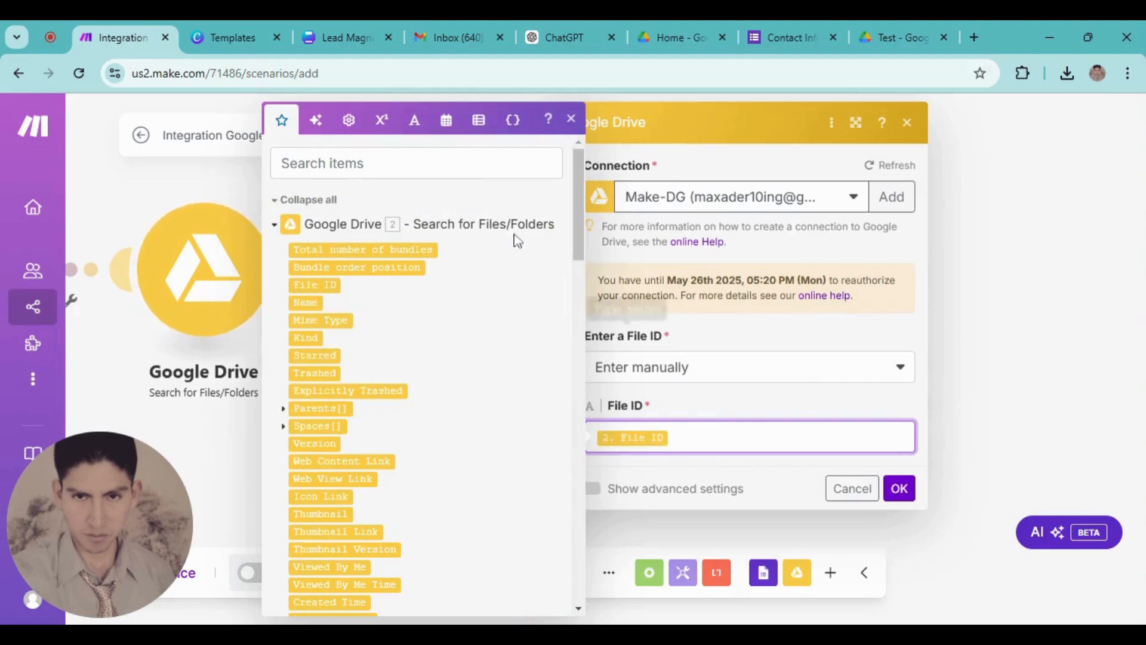
click(900, 488)
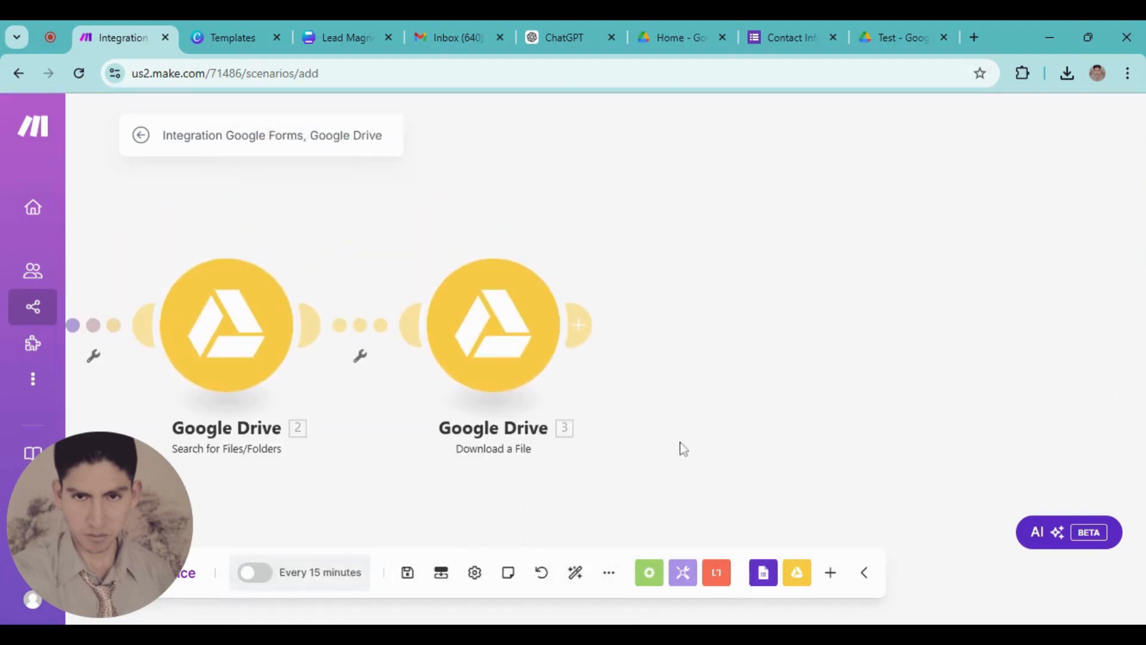
Add a Gmail Send an Email module after the Download a File step
click(573, 312)
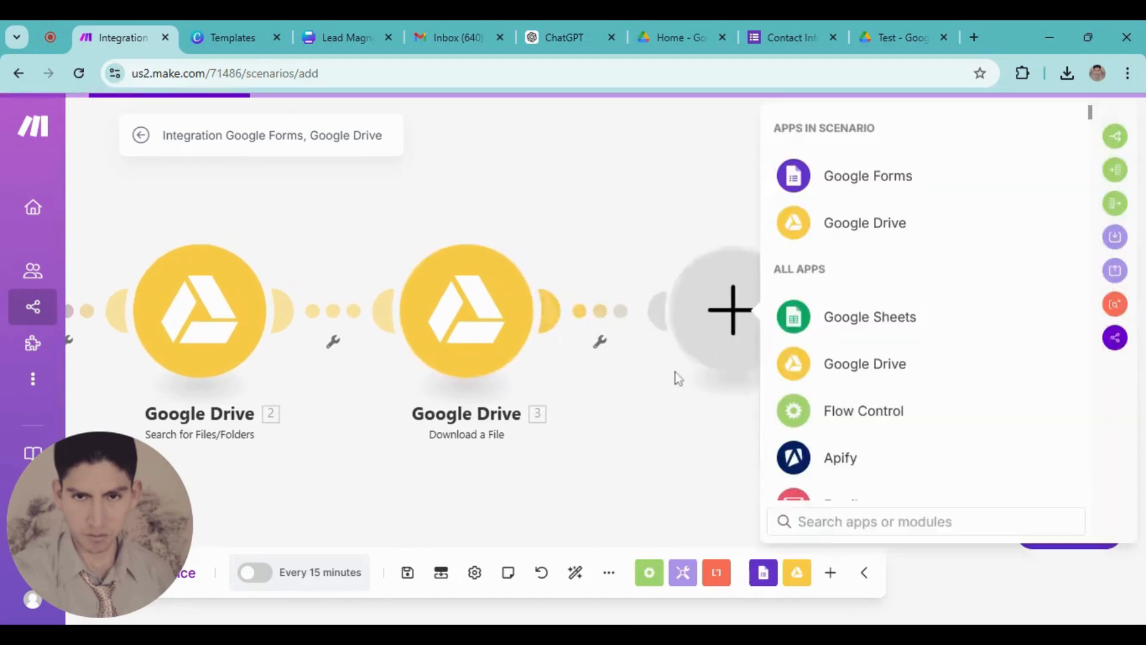
scroll(860, 447, down, 2)
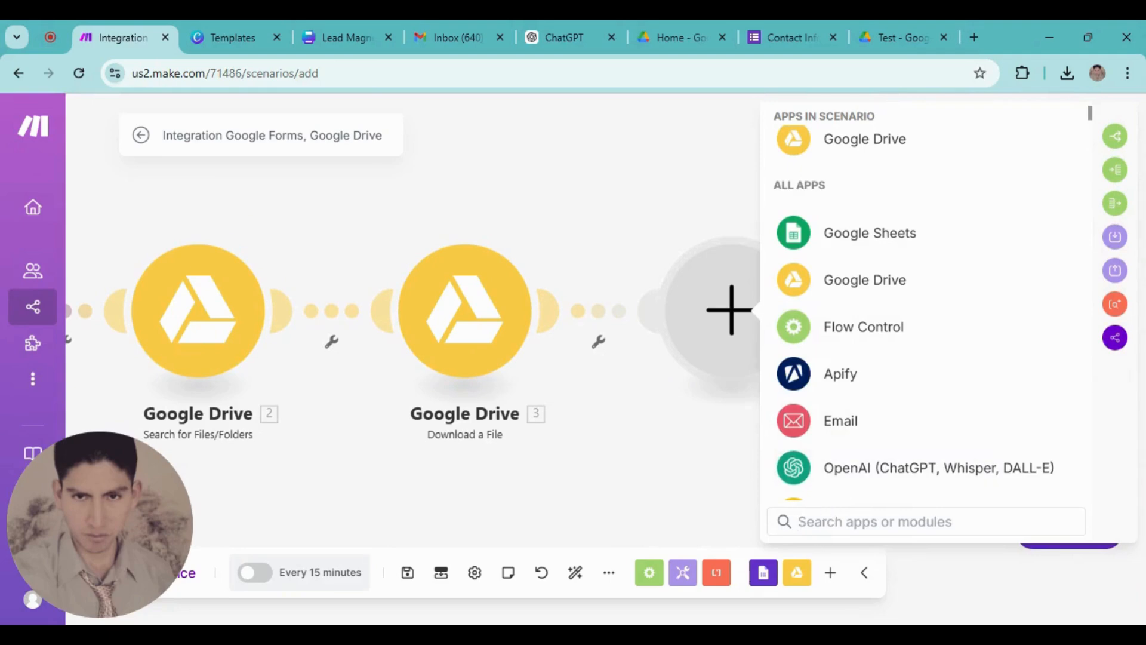
text(Gmail)
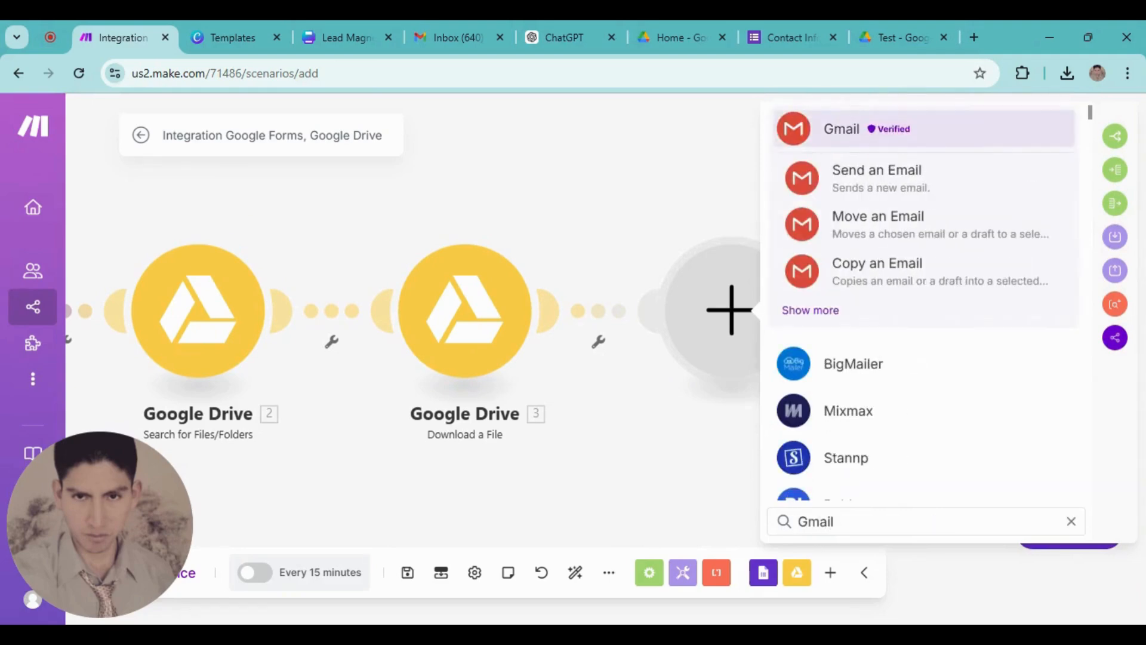
click(826, 134)
scroll(885, 332, down, 4)
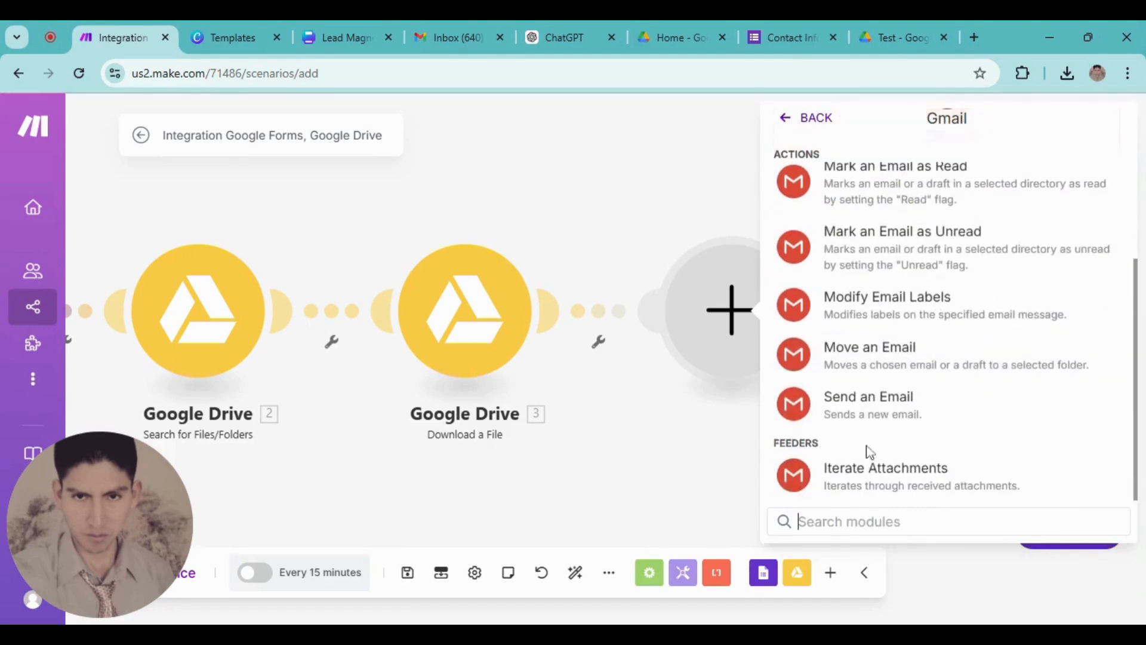
click(865, 400)
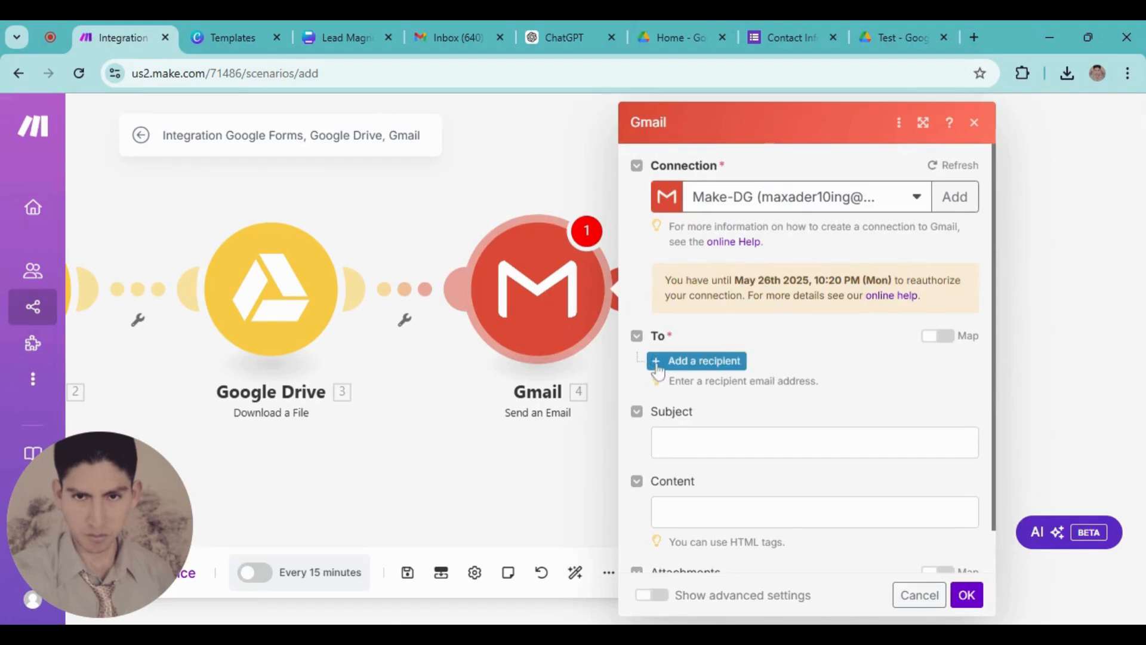
Add a recipient mapped to the form's Email answer value
click(659, 363)
click(684, 392)
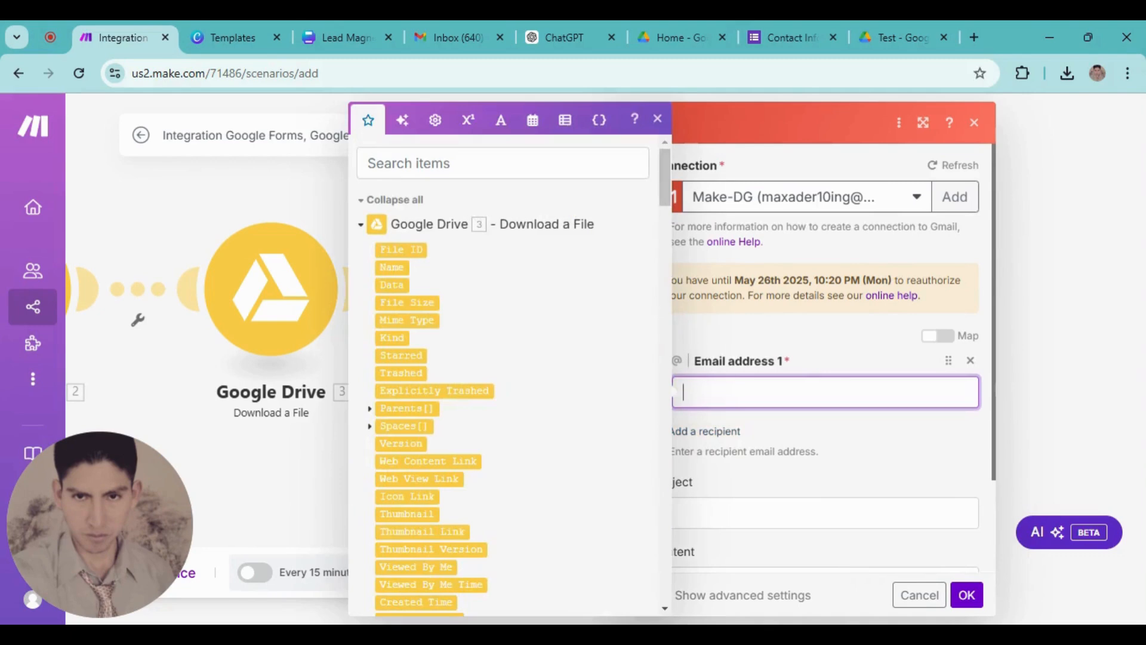
click(502, 163)
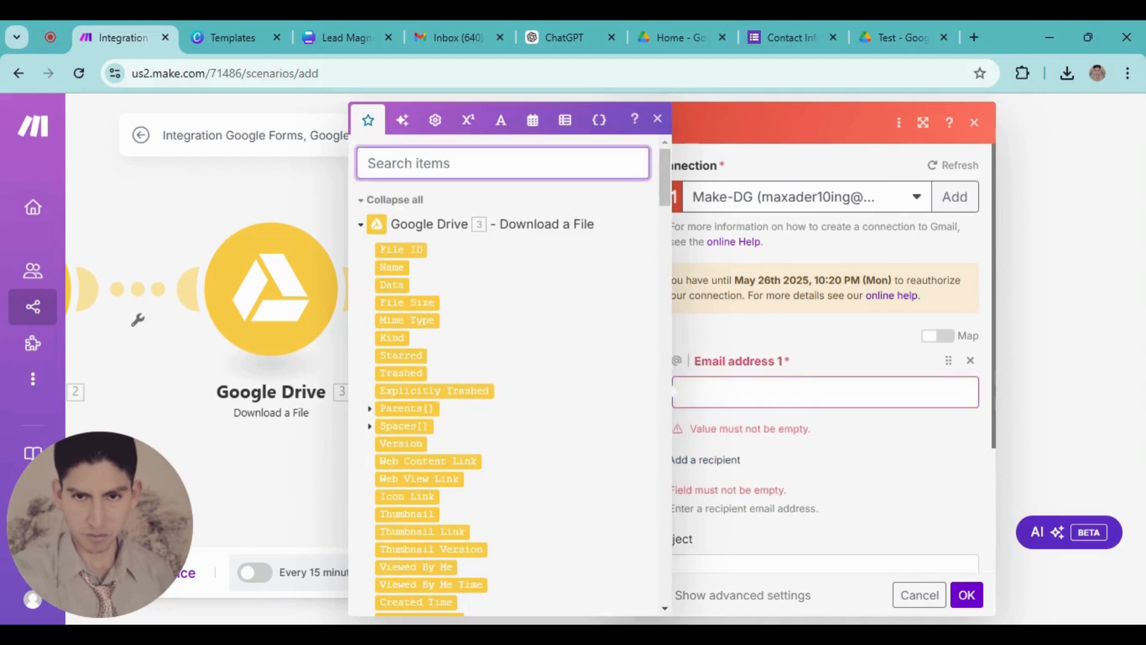
text(value)
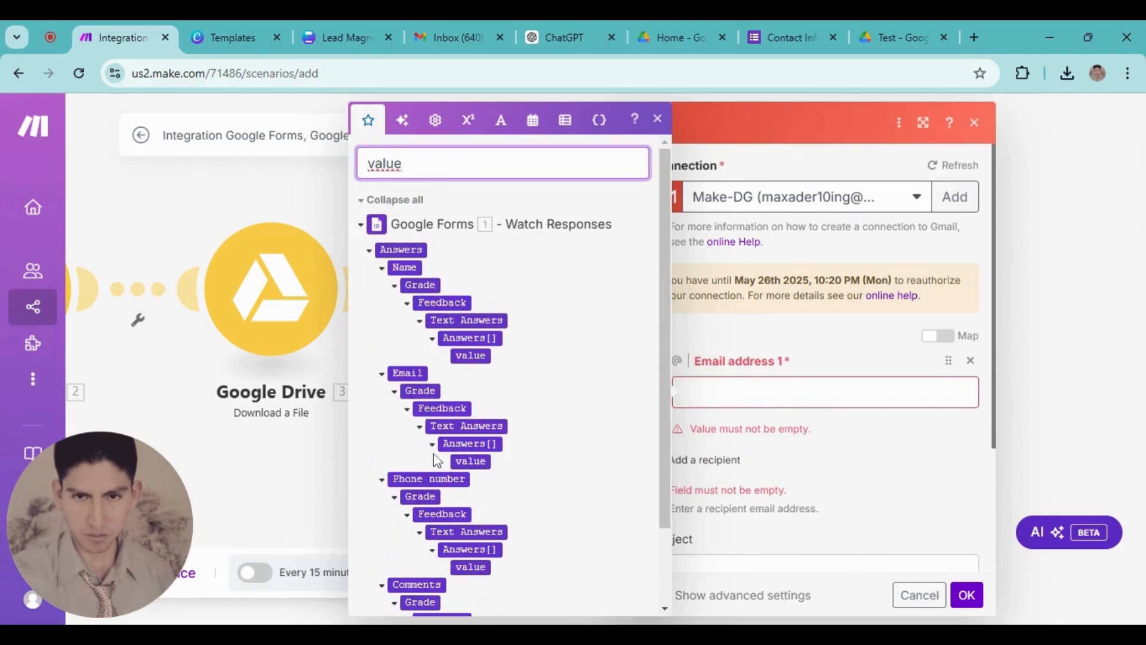
scroll(445, 496, down, 2)
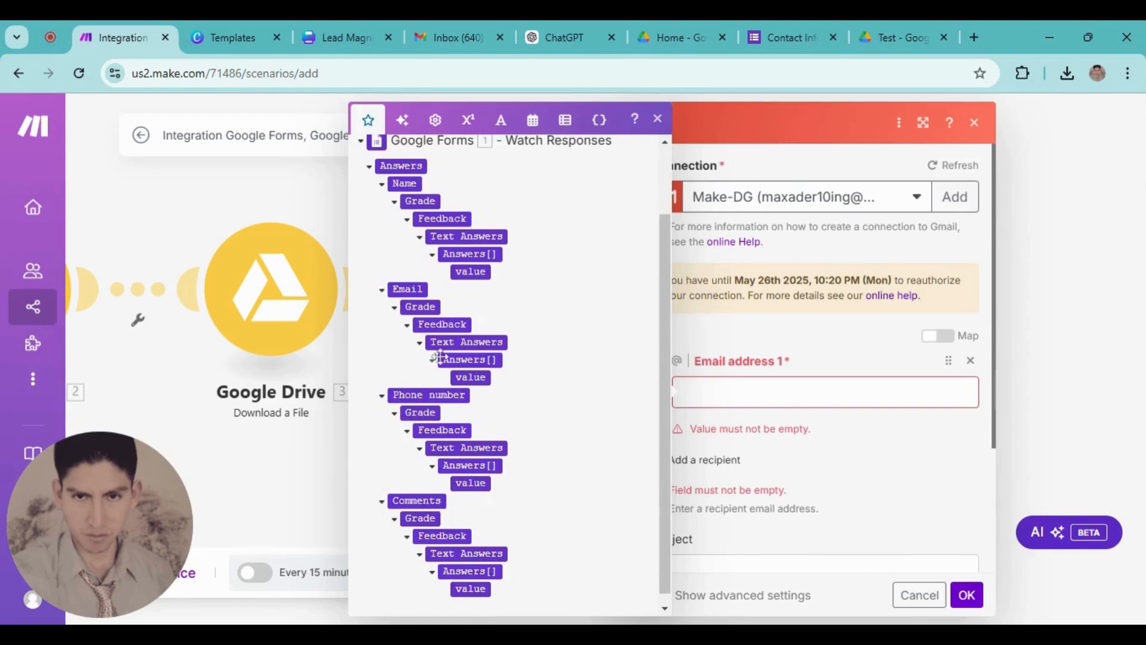
click(468, 378)
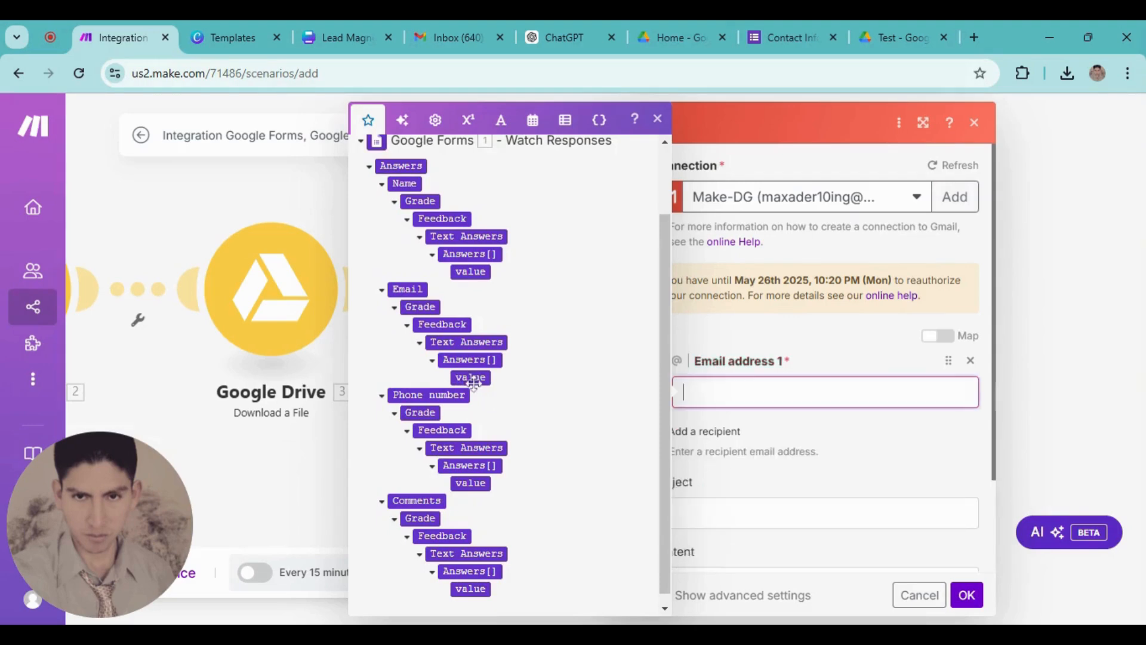
click(478, 378)
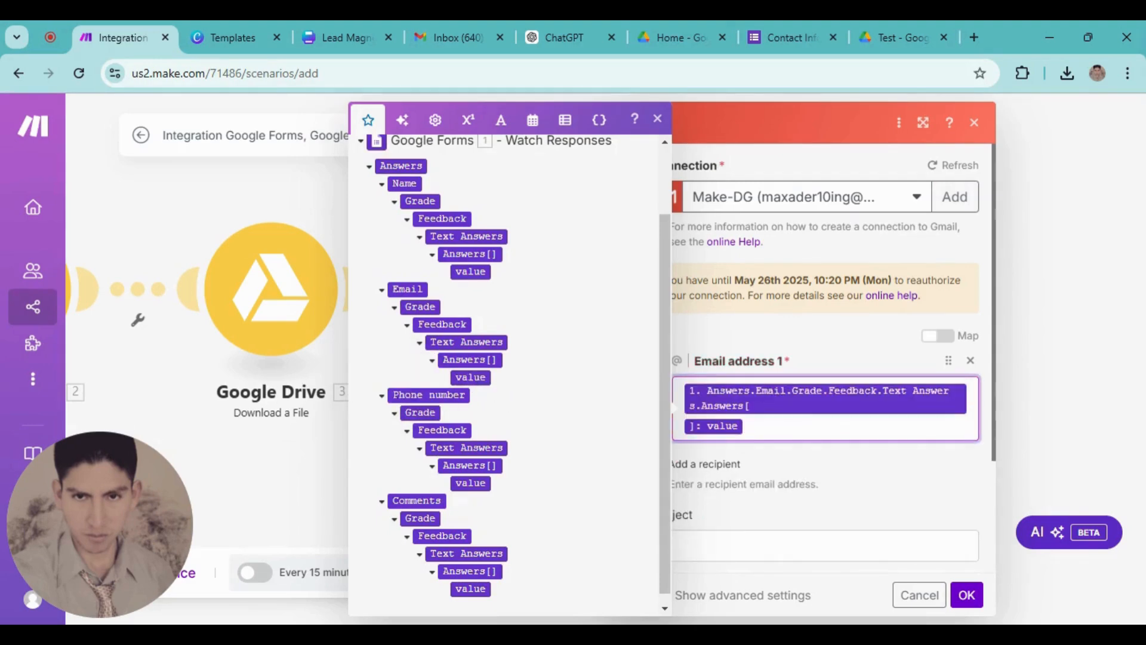
scroll(939, 387, down, 2)
click(987, 385)
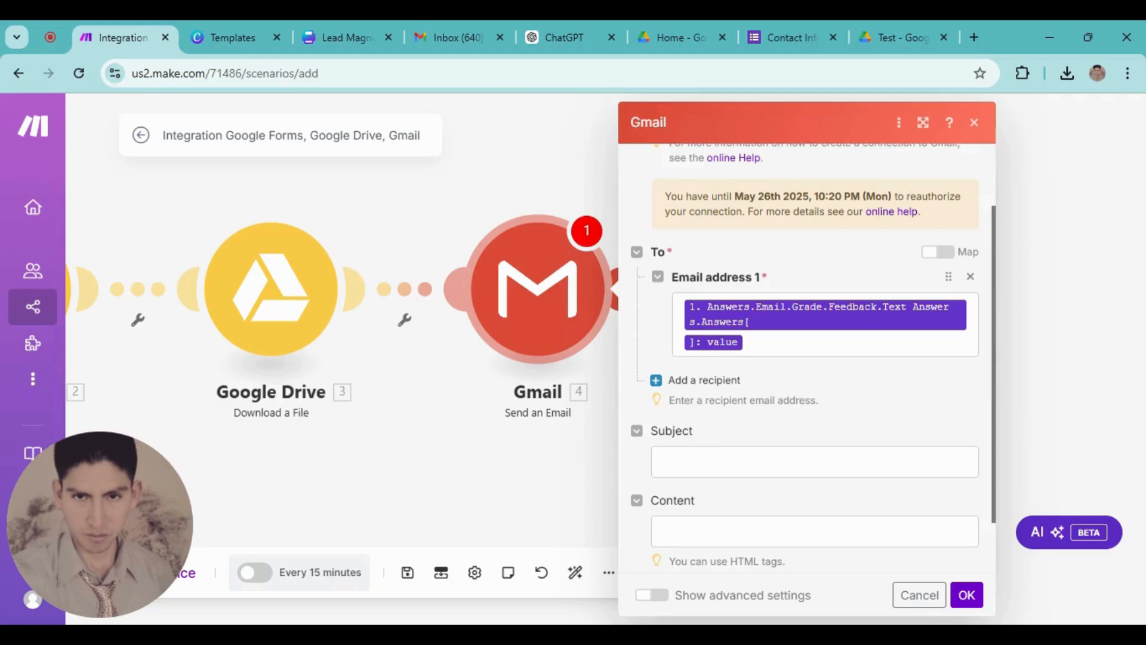
Set the email subject to 'Hi this is a Gift'
scroll(700, 428, down, 2)
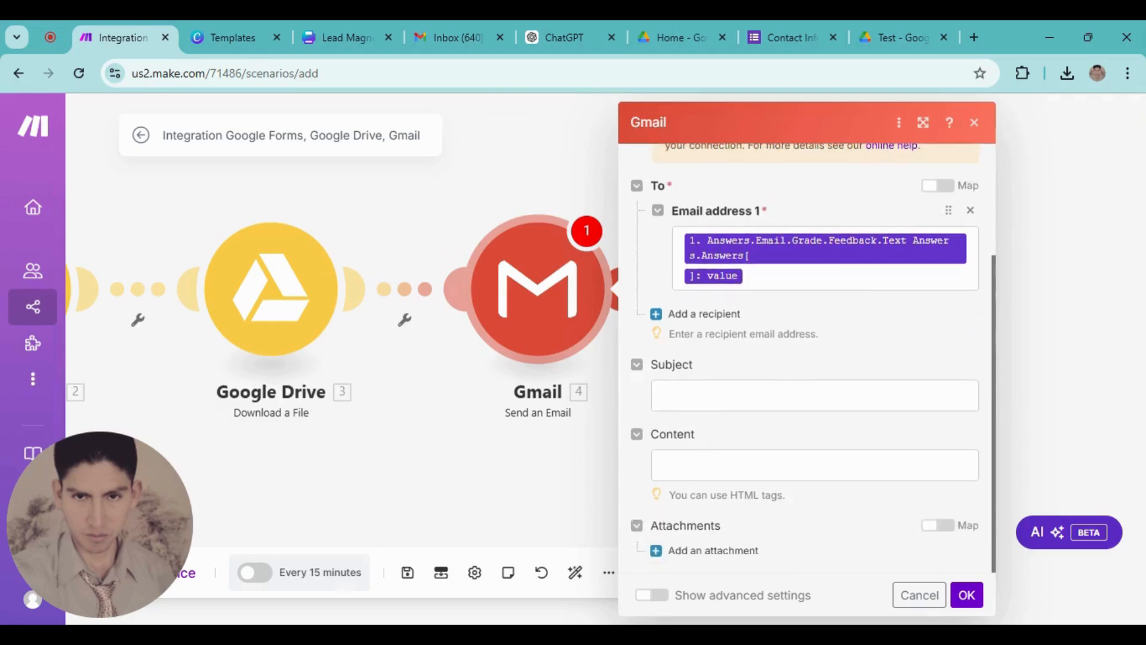
click(662, 395)
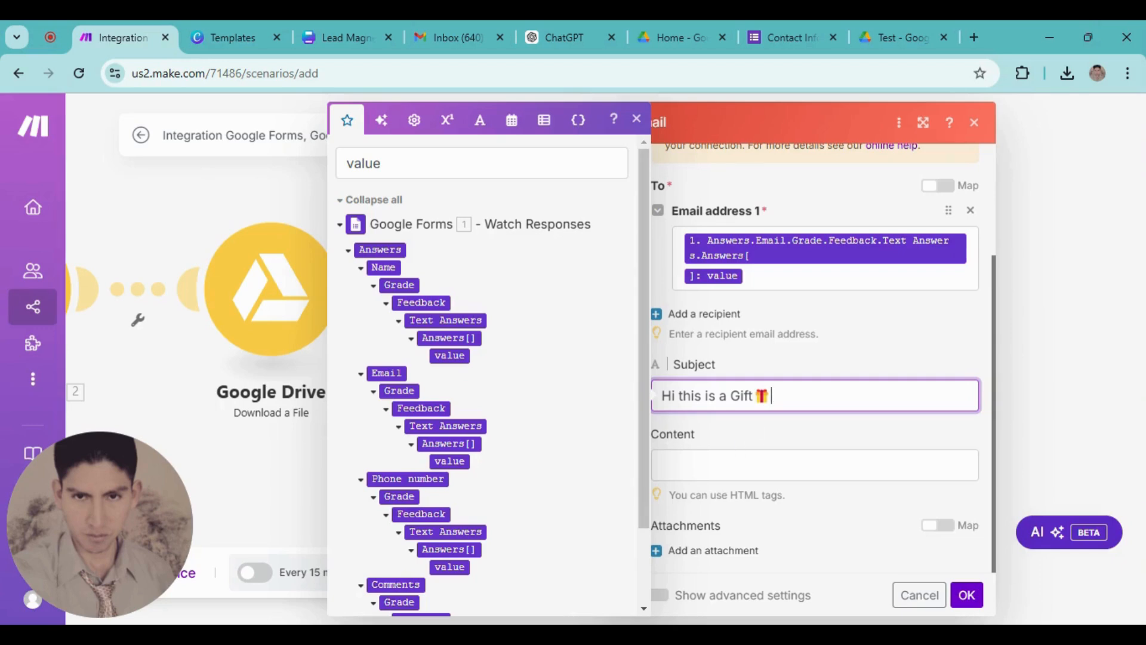
key(Tab)
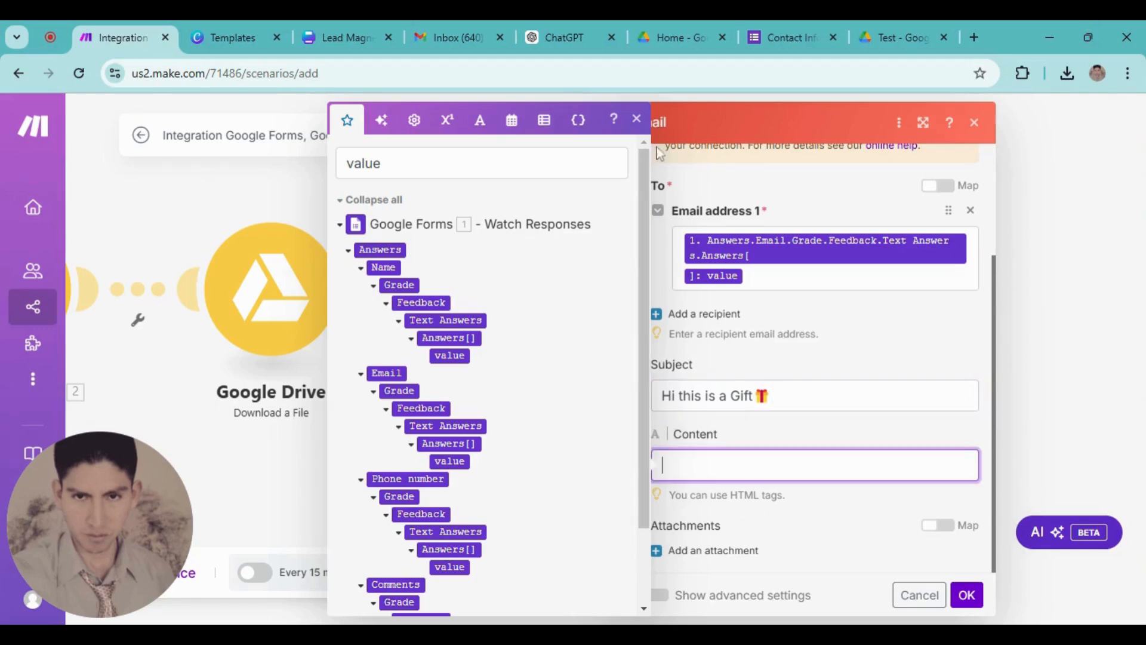
click(637, 119)
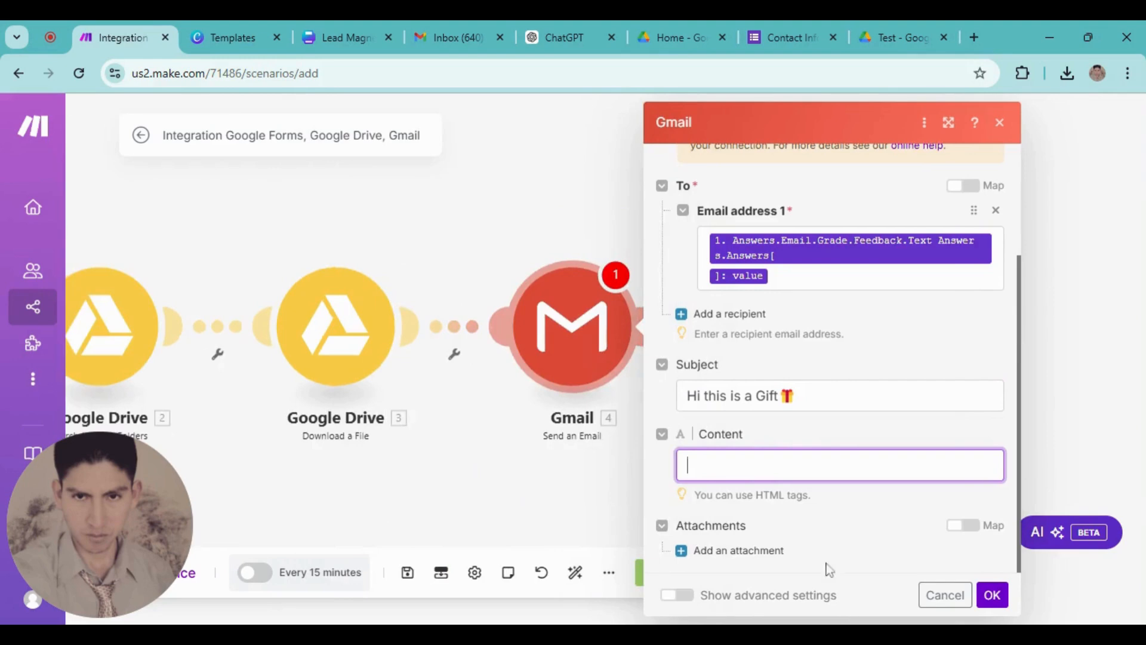
scroll(694, 414, up, 2)
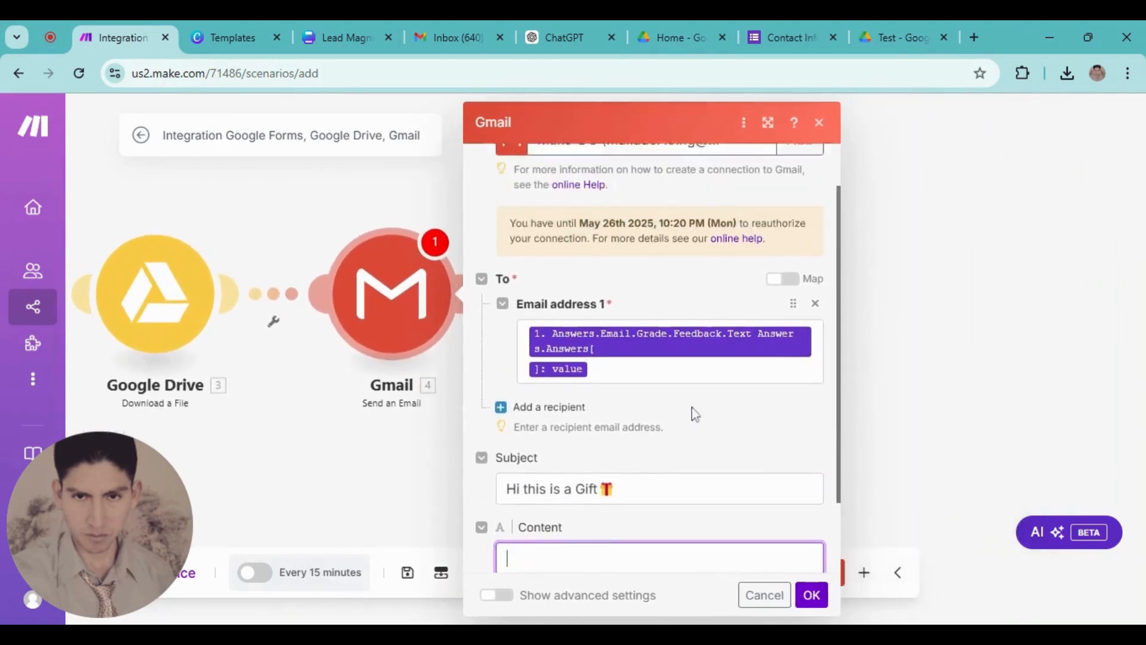
scroll(694, 414, down, 2)
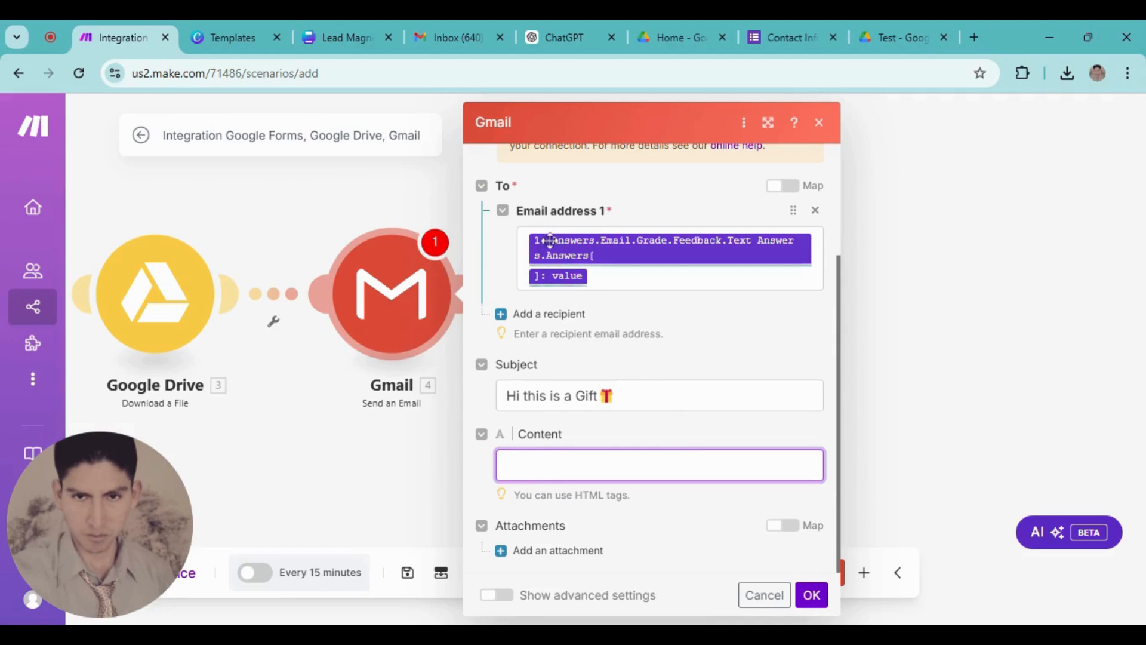
click(560, 30)
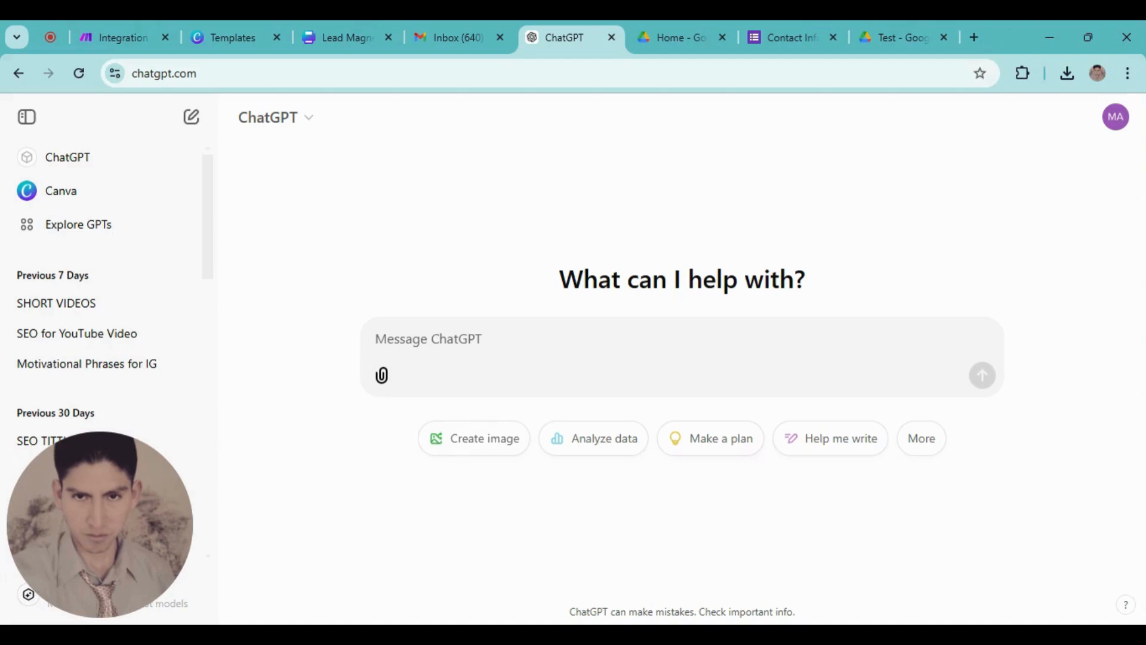
Ask ChatGPT to 'Write a brief description to send a lead magnet' and copy the response body
text(Write)
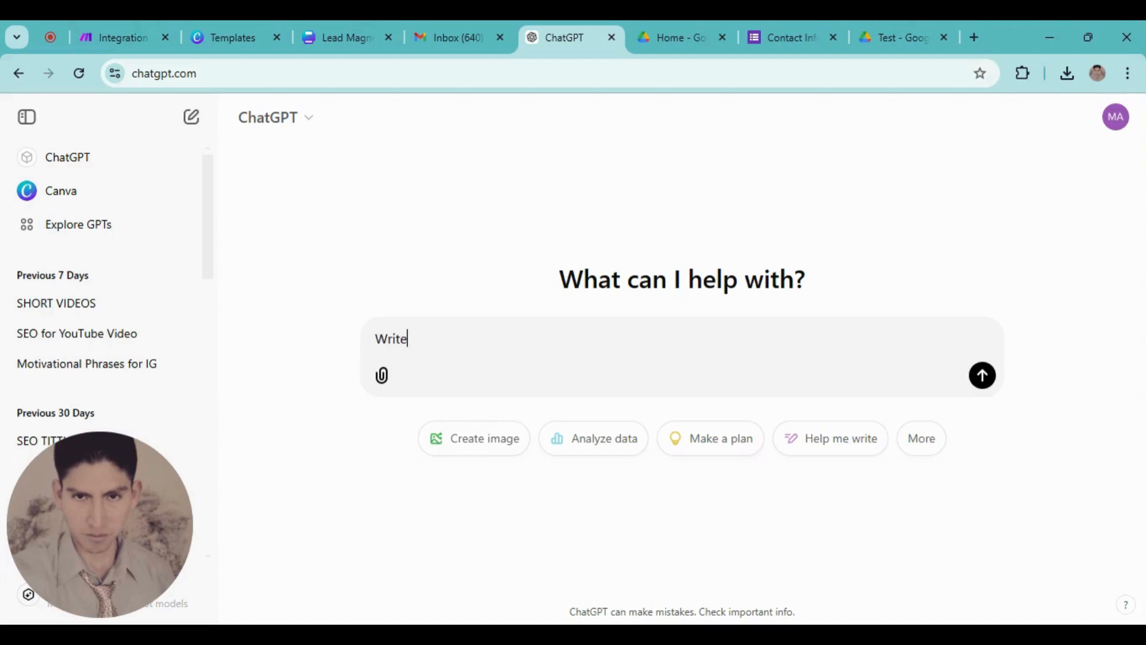
text( a brief)
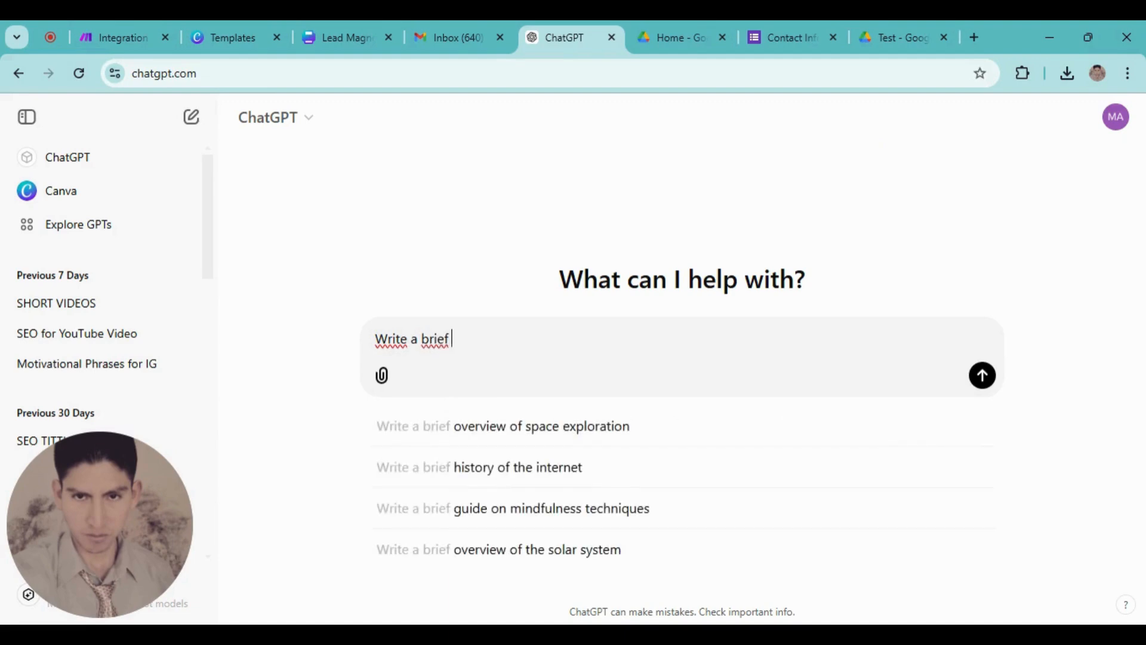
text( descripti)
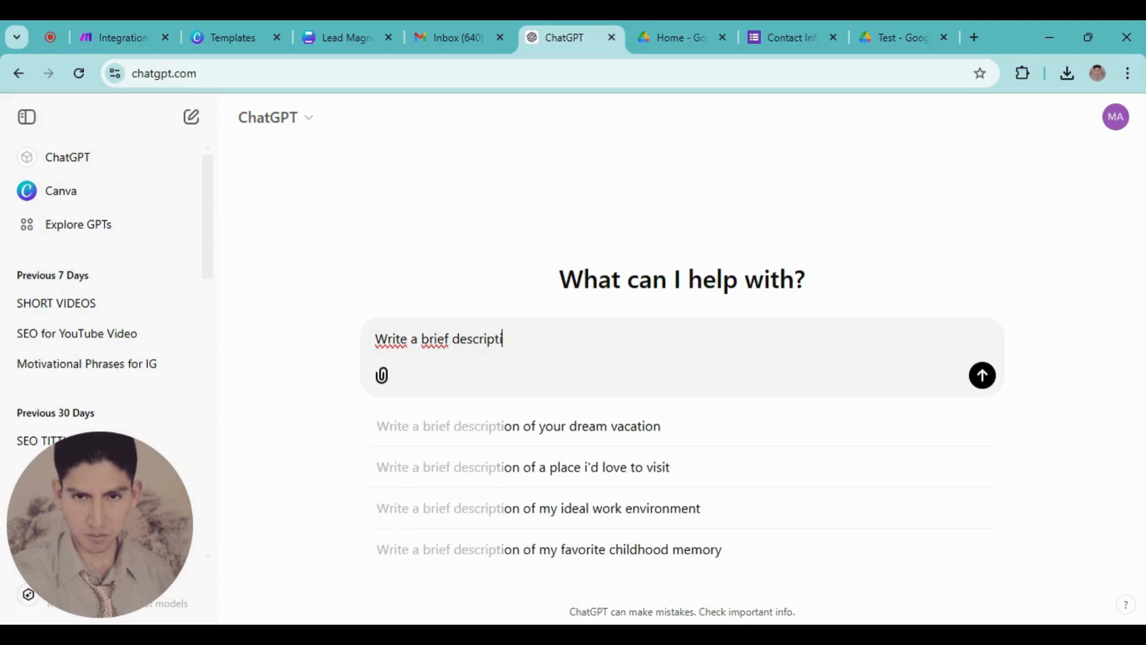
text(on to )
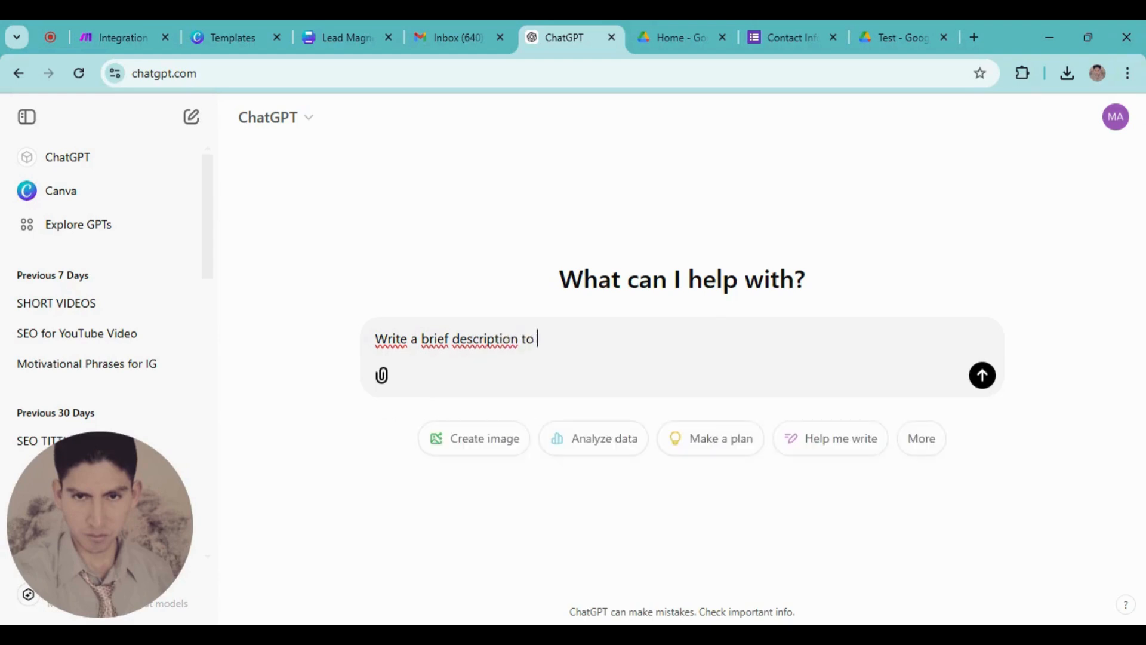
text(send a)
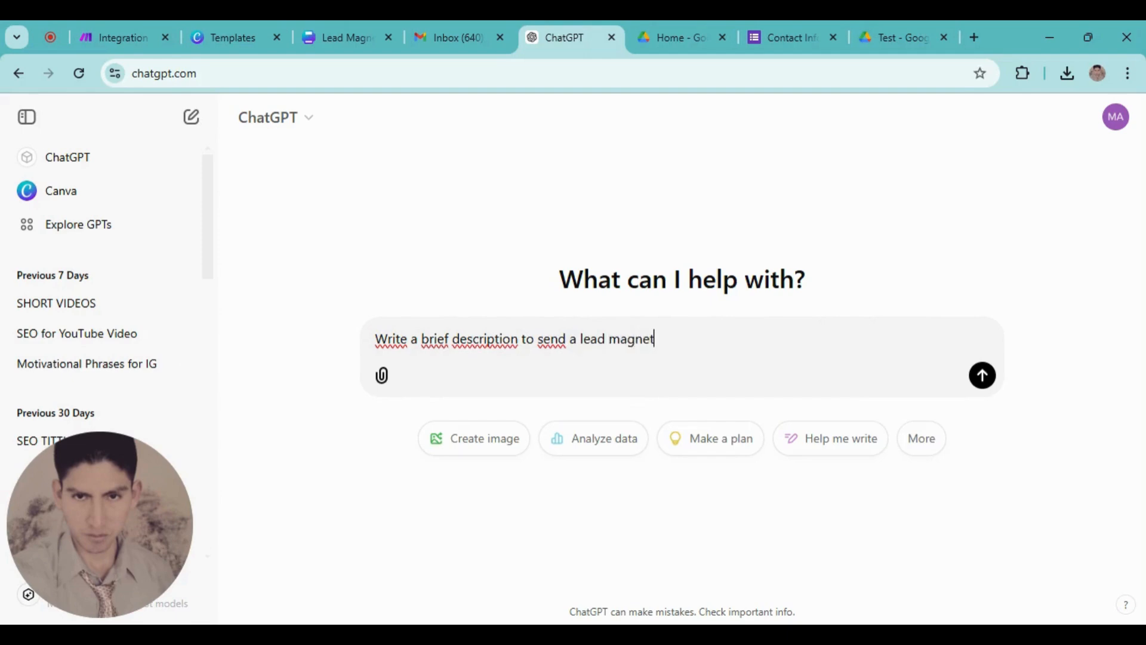
text( lead magnet)
key(Return)
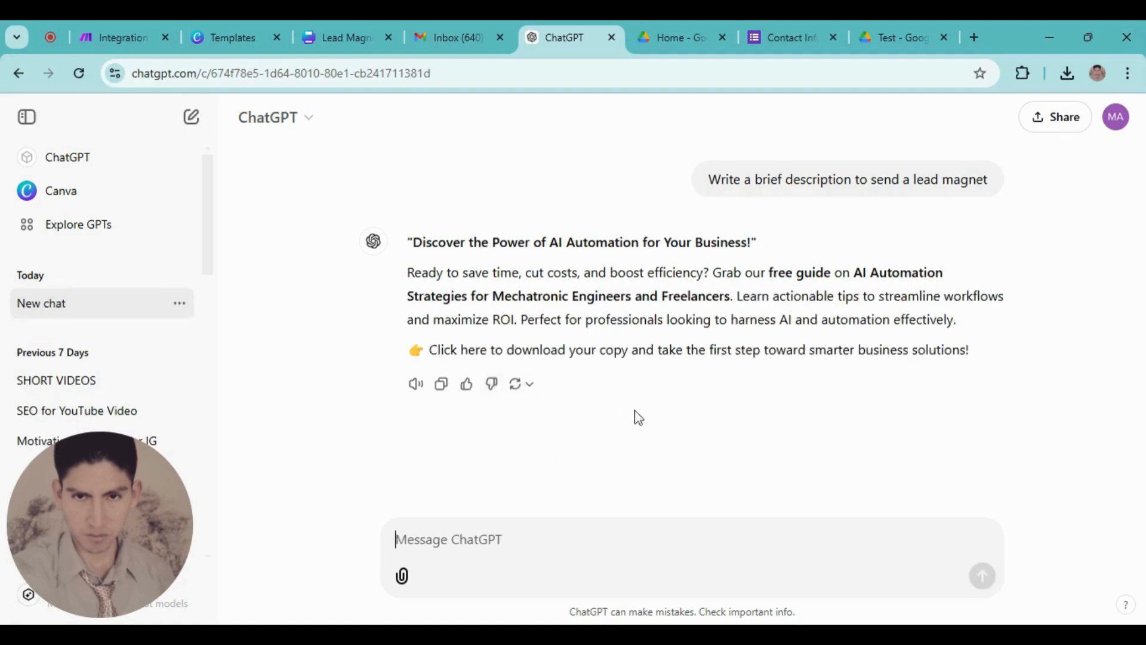
drag(974, 358, 409, 282)
key(ctrl+c)
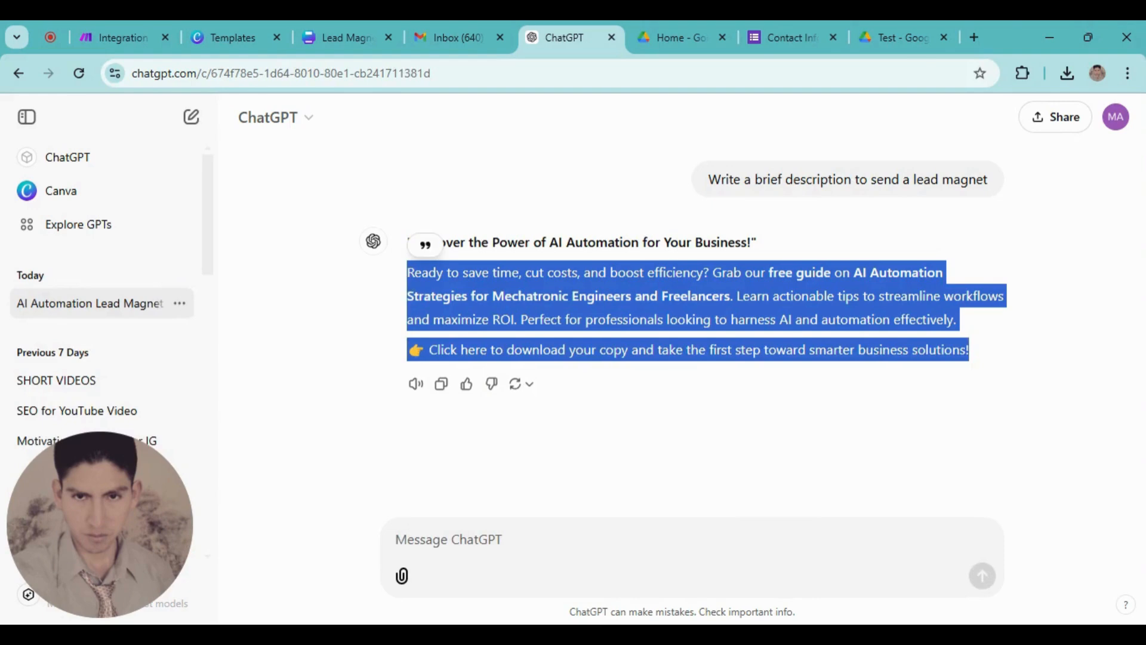
click(128, 24)
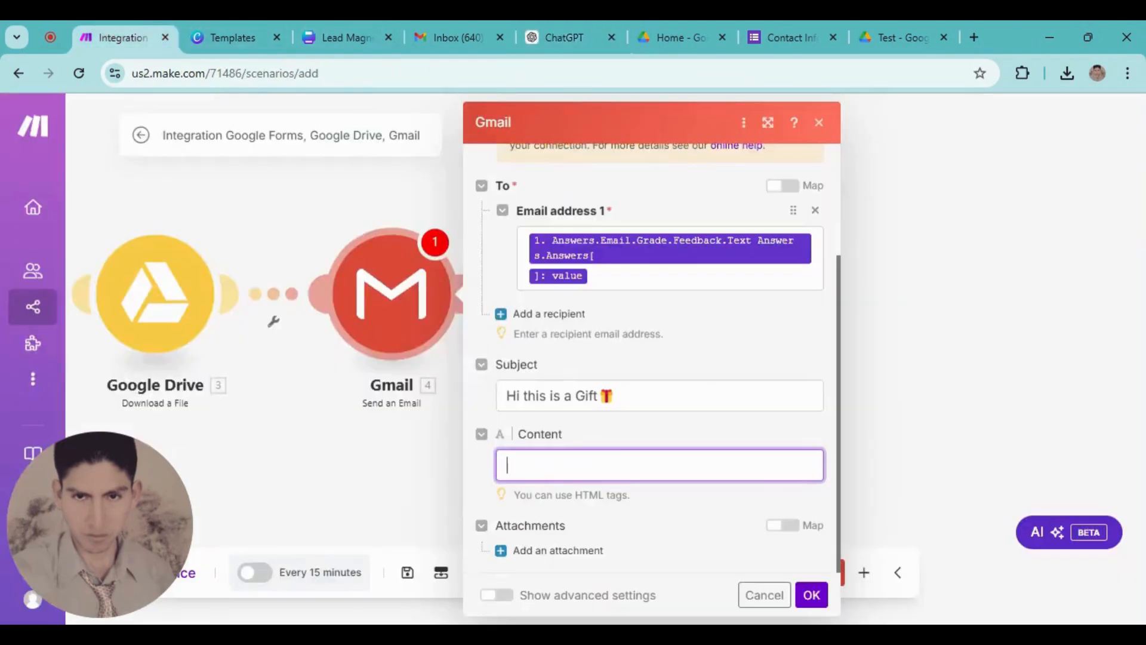
Paste the AI Automation lead-magnet description into the Gmail Content field and save the module
click(507, 464)
key(ctrl+v)
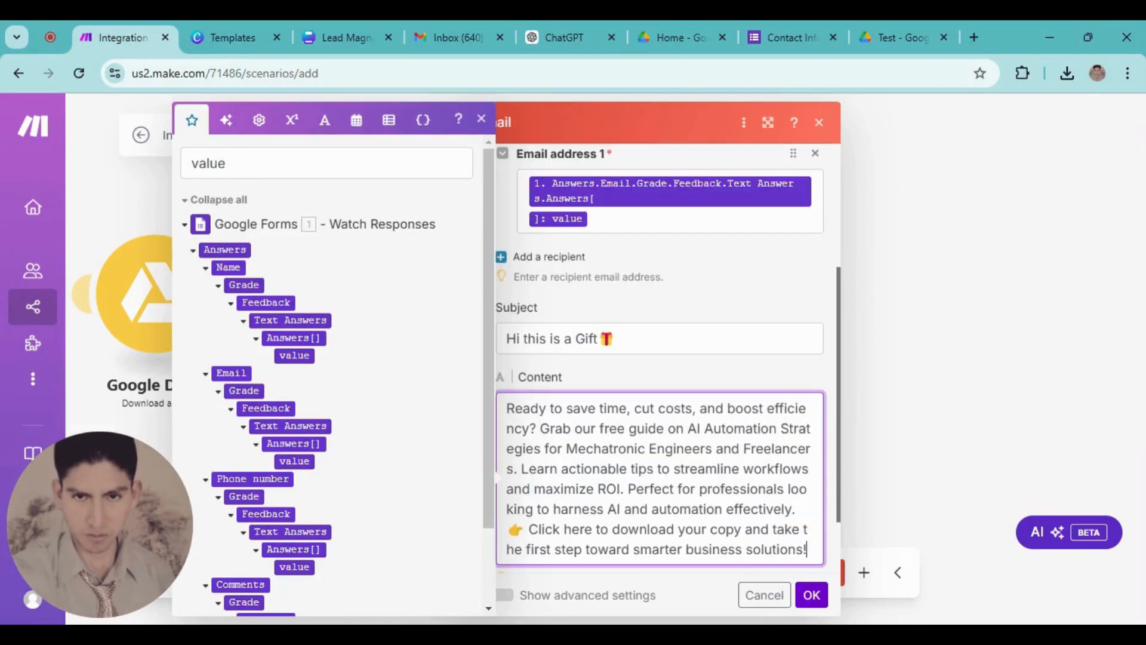
scroll(740, 474, up, 3)
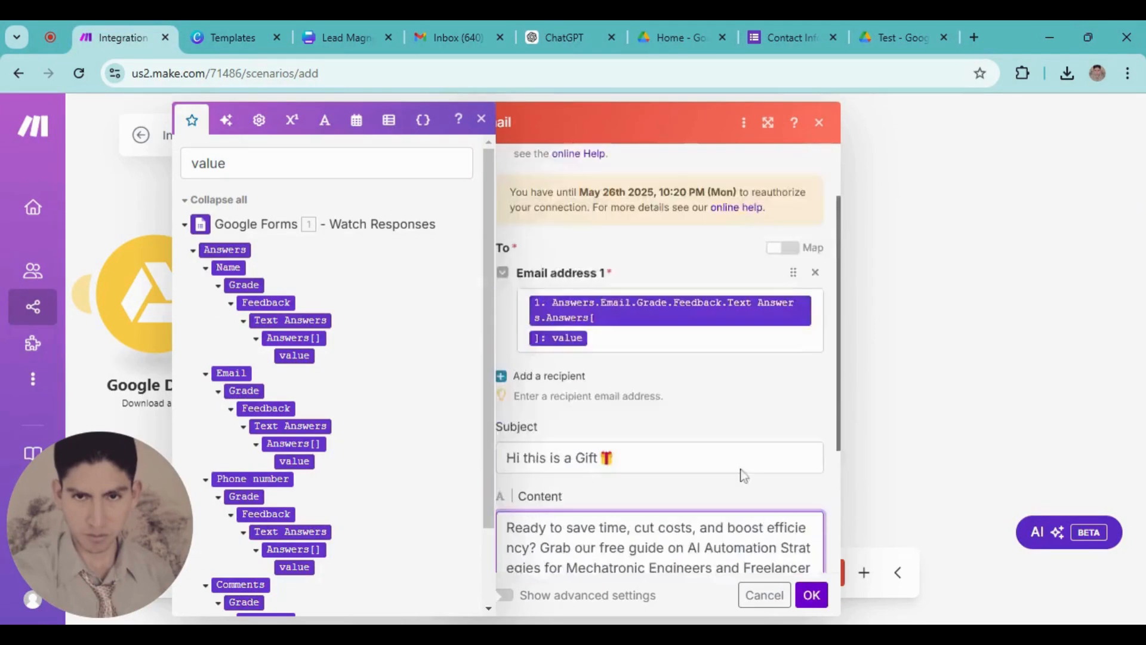
scroll(731, 505, down, 3)
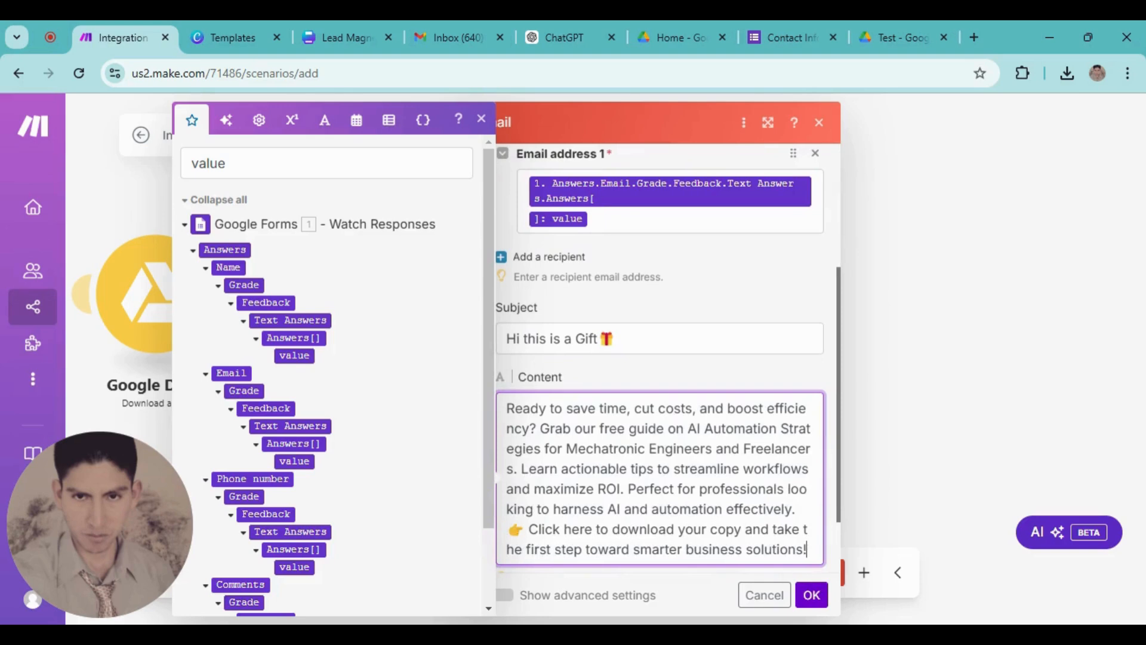
scroll(786, 530, down, 1)
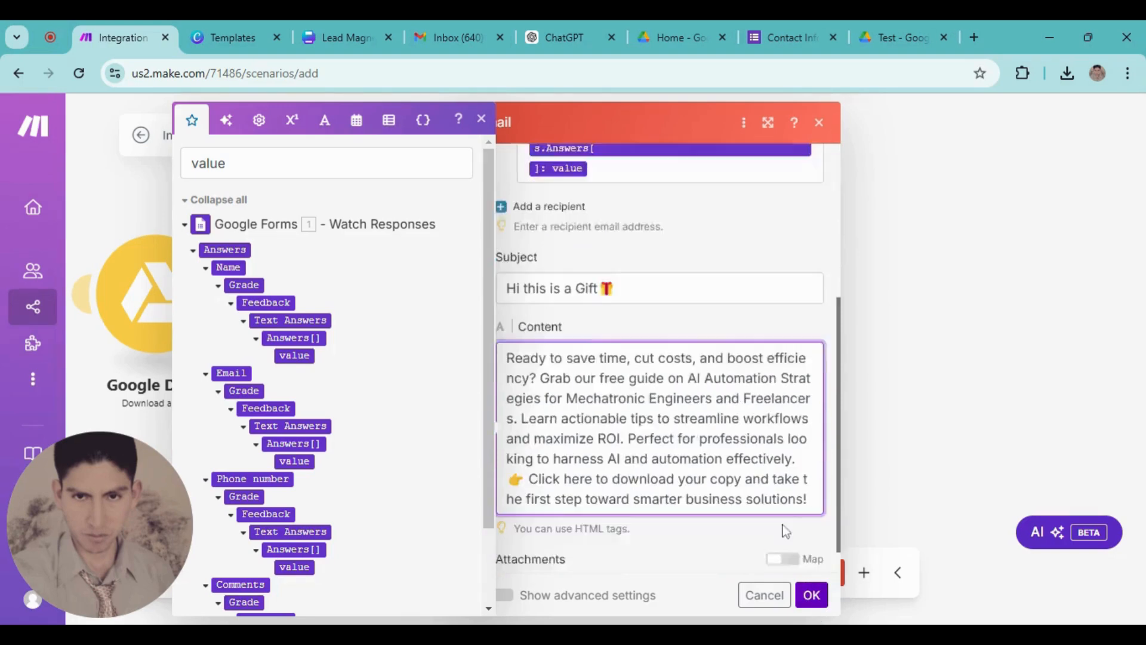
scroll(785, 531, down, 1)
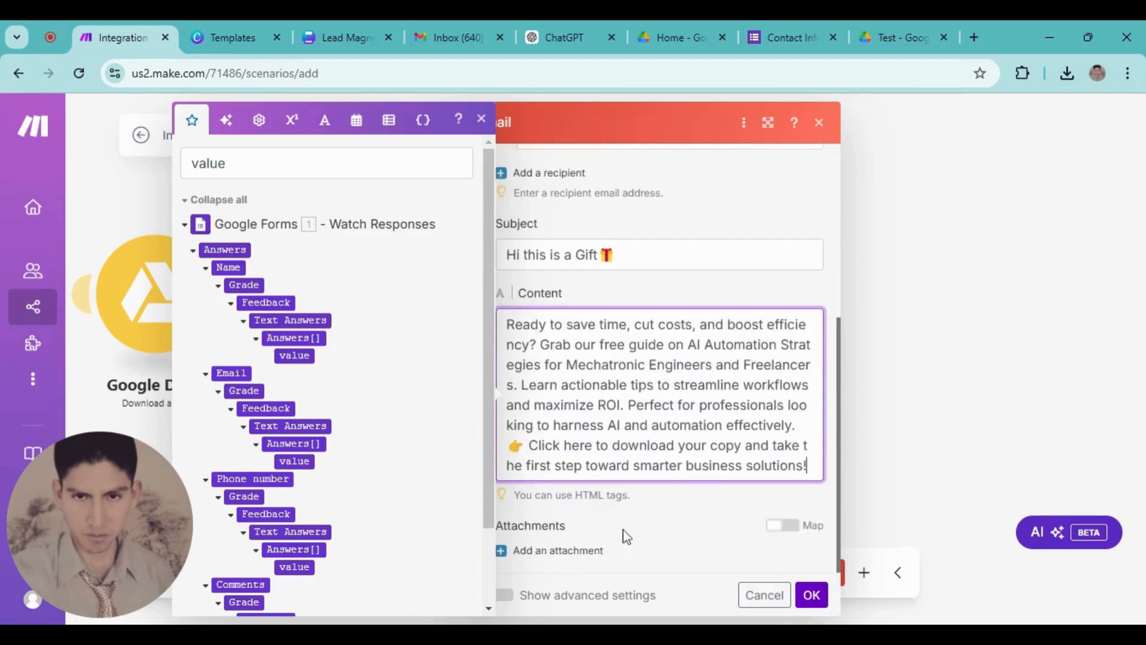
click(811, 596)
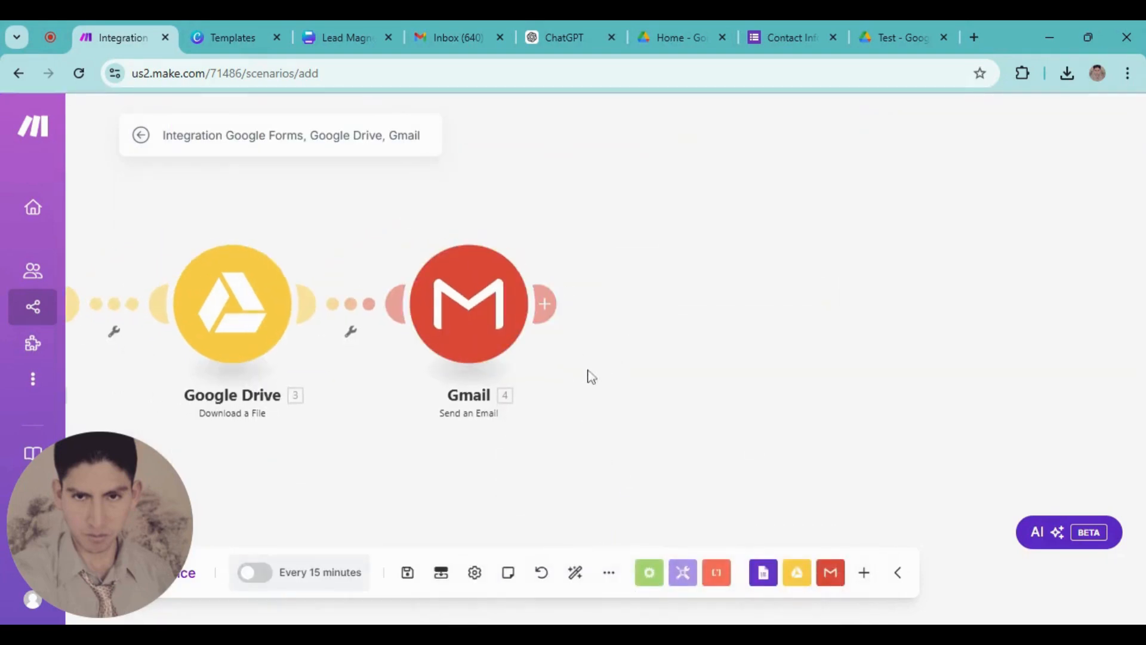
click(545, 304)
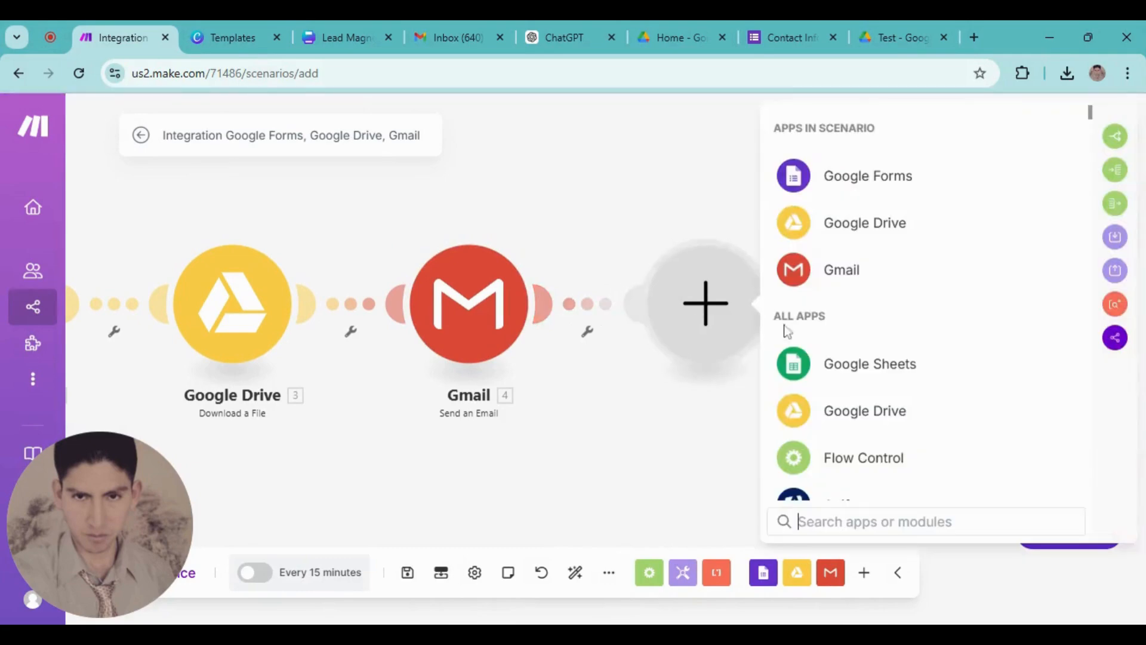
Make the new module a Google Sheets Add a Row action
click(852, 367)
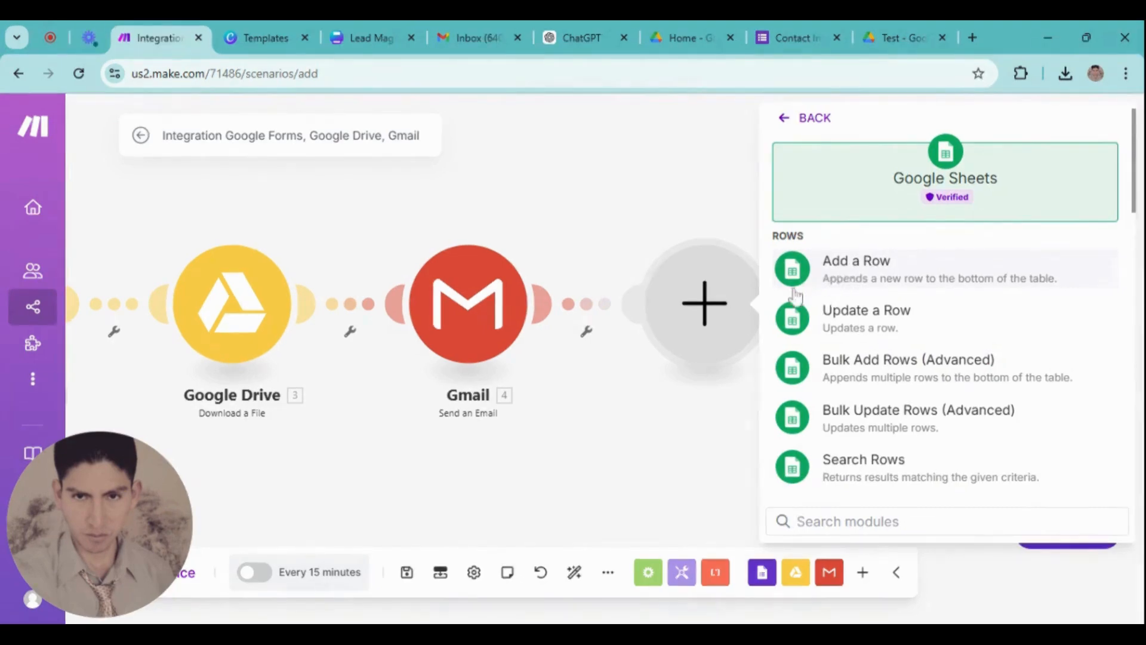
click(853, 276)
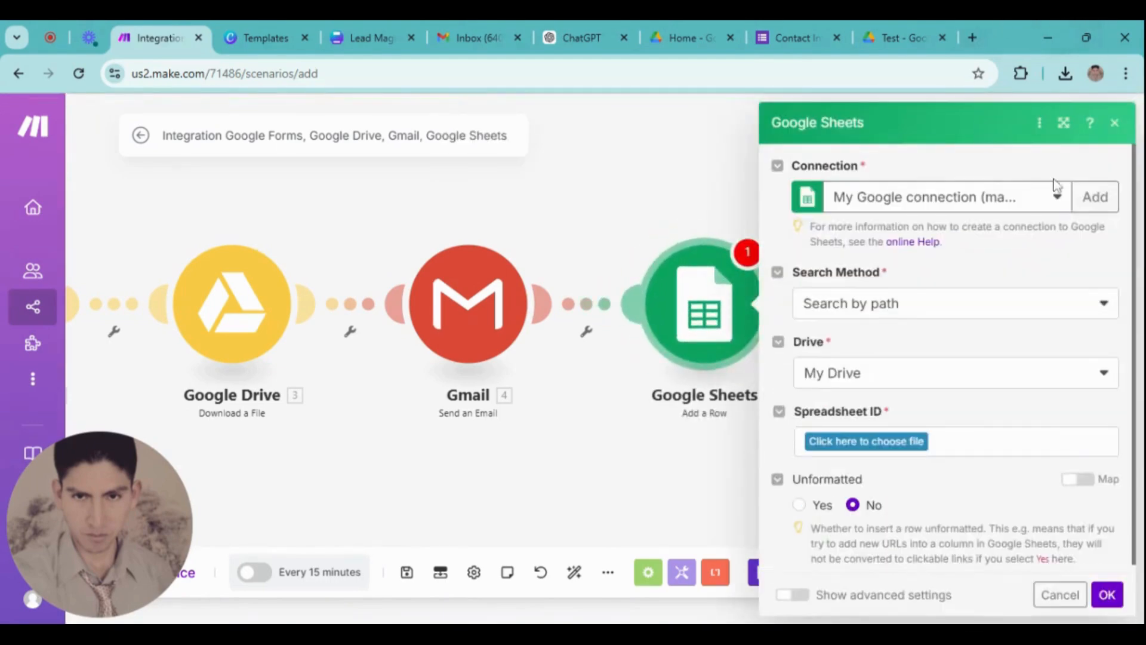
Create a new blank Google Sheets spreadsheet in a new tab
click(971, 38)
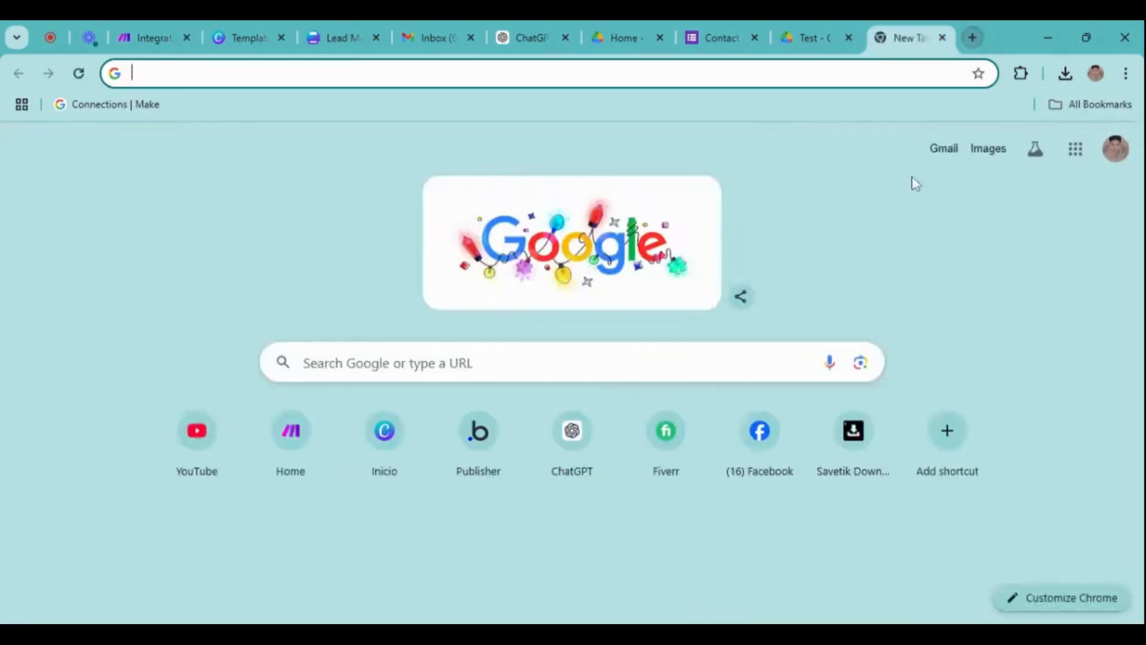
click(1075, 149)
scroll(1068, 269, down, 5)
click(1069, 266)
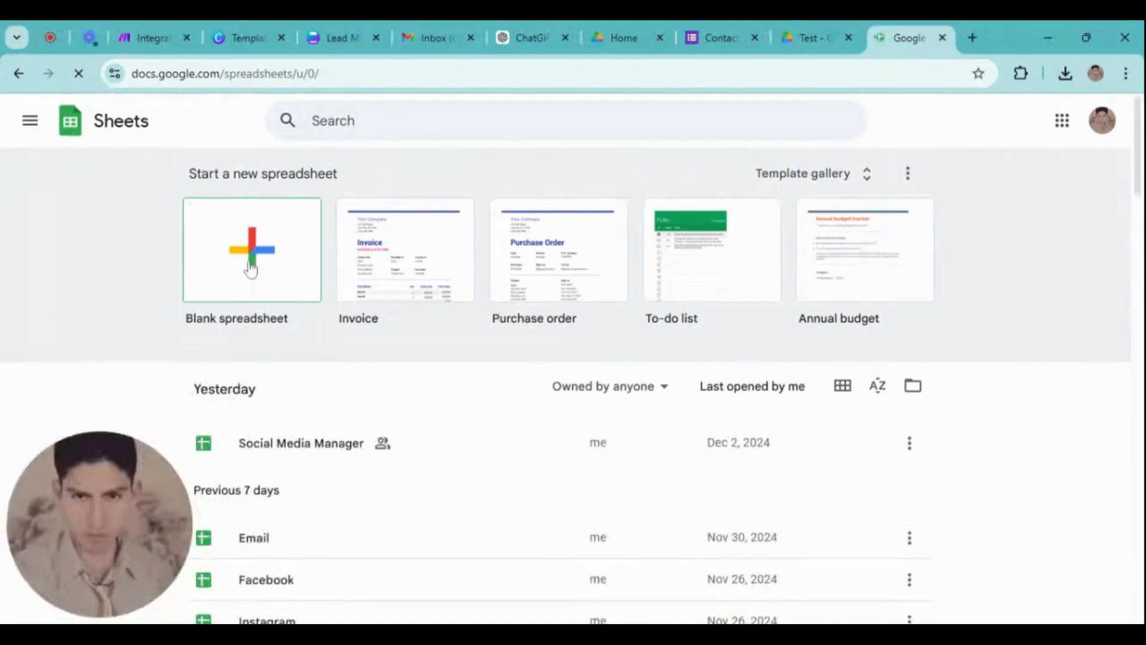
click(254, 279)
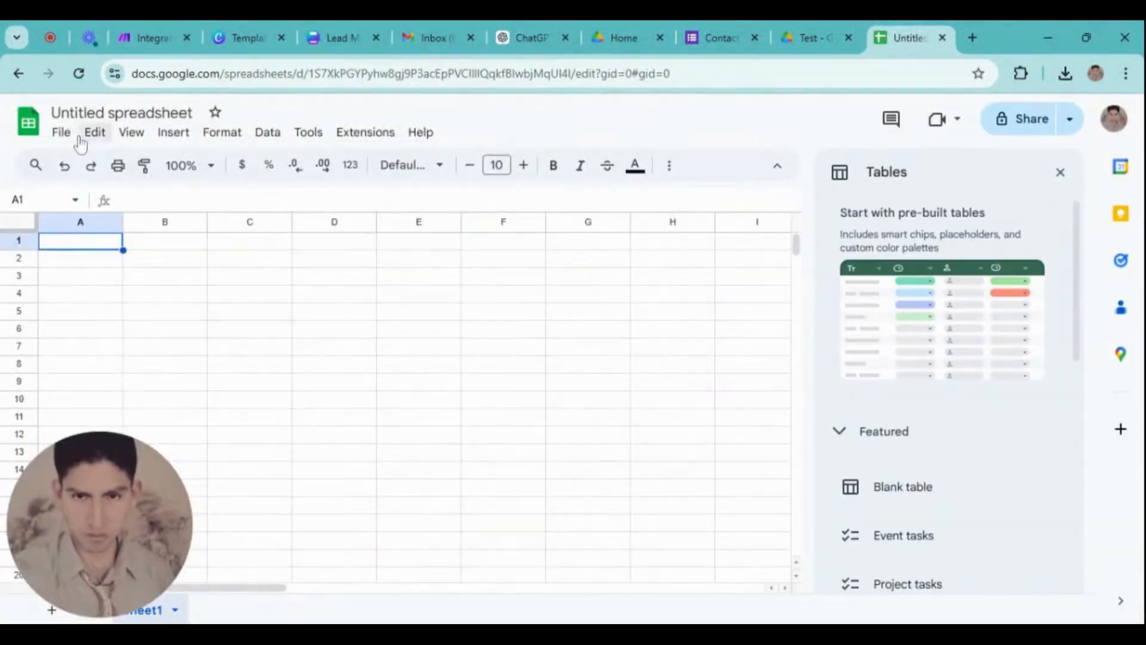
Title the spreadsheet 'Lead Magnet' and enter Name in cell A1
click(87, 113)
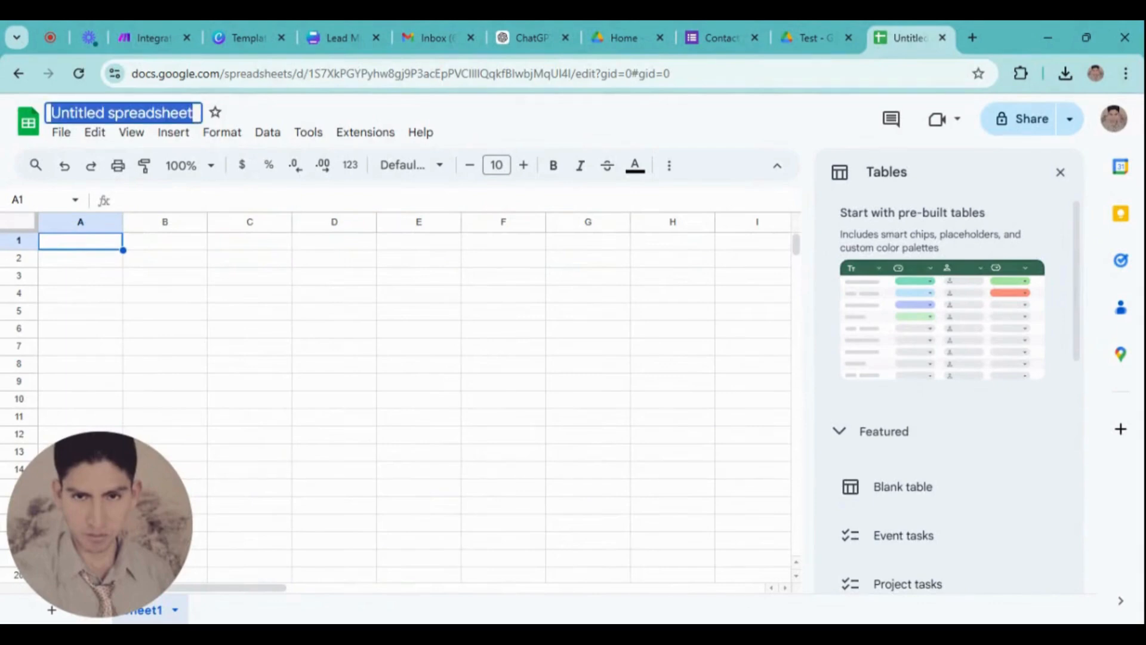
text(Lead Ma)
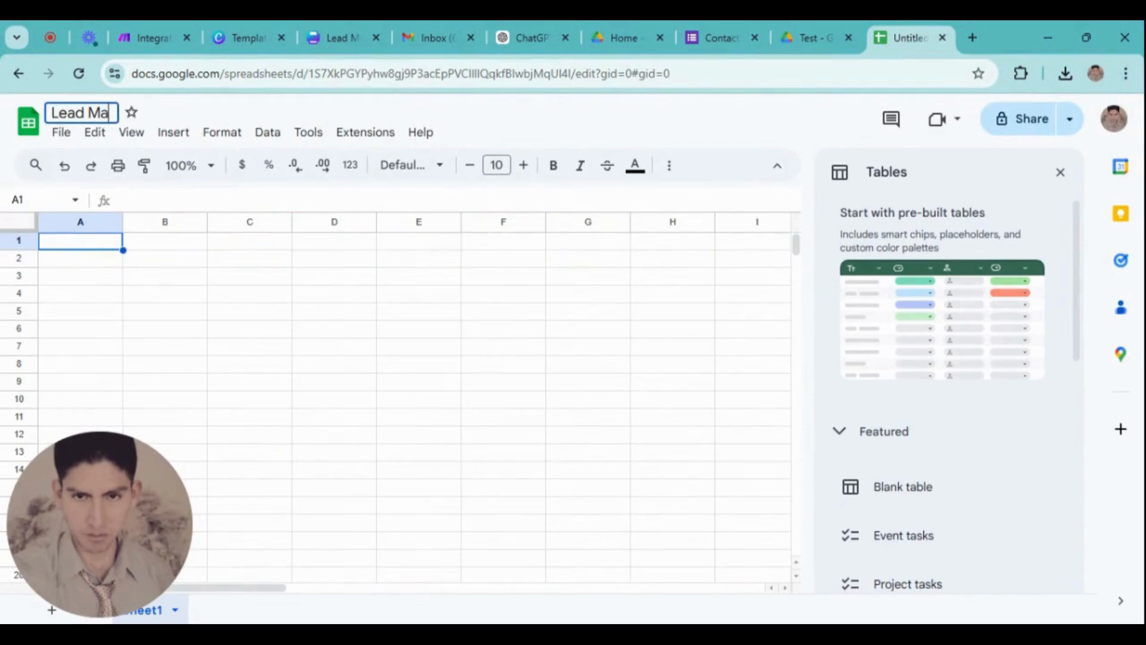
text(gnet)
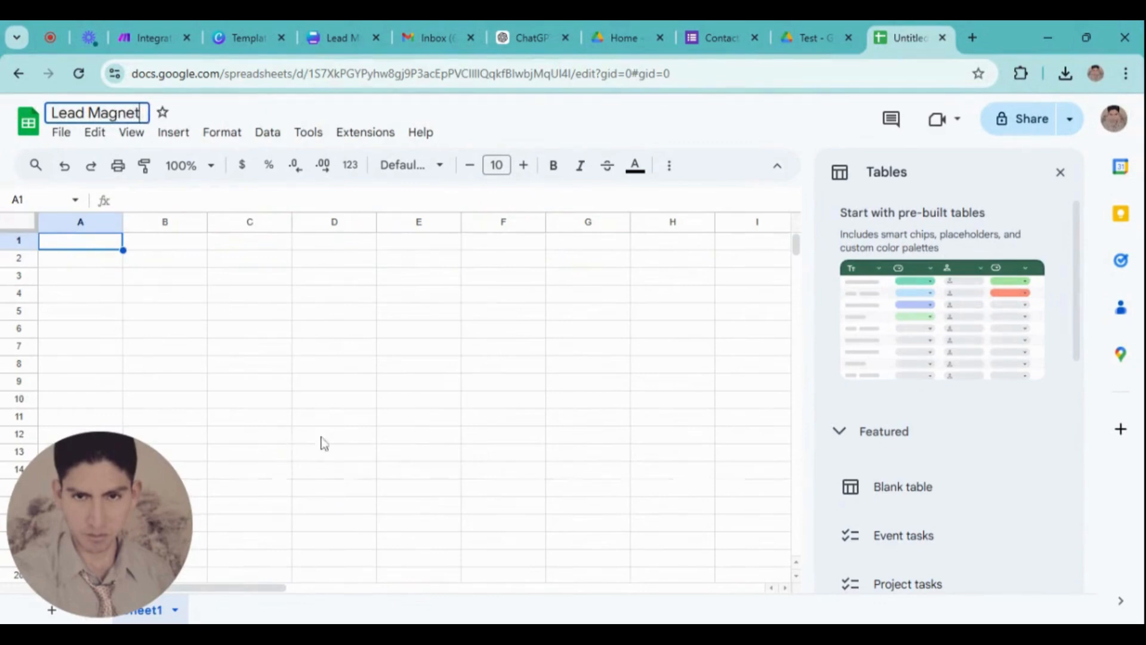
key(Return)
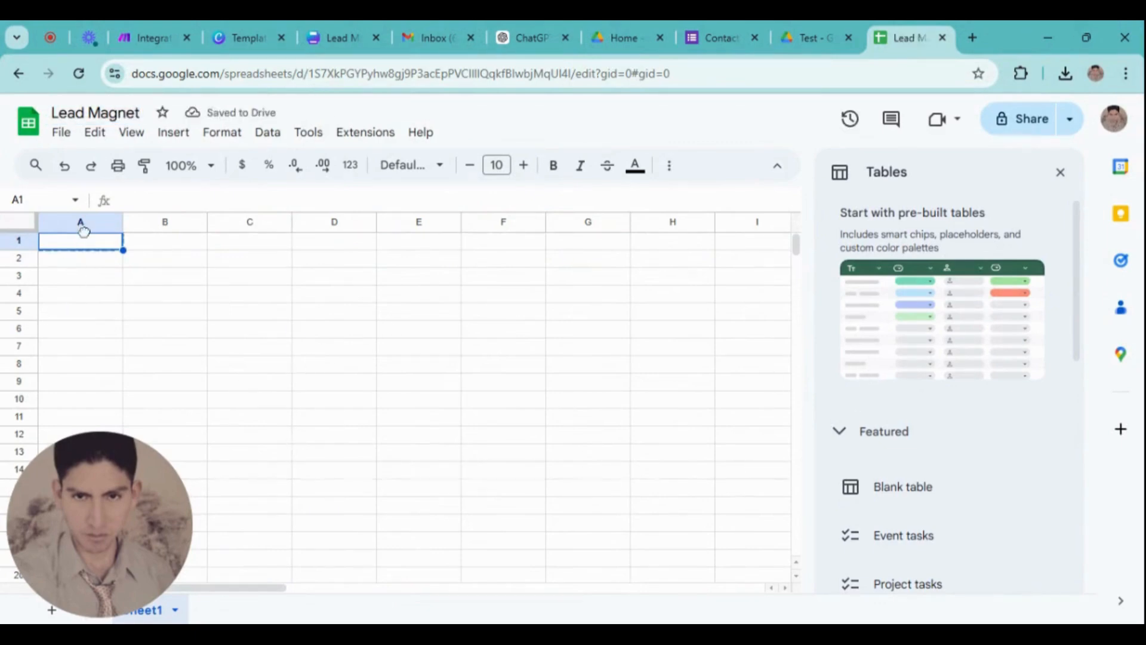
double_click(82, 245)
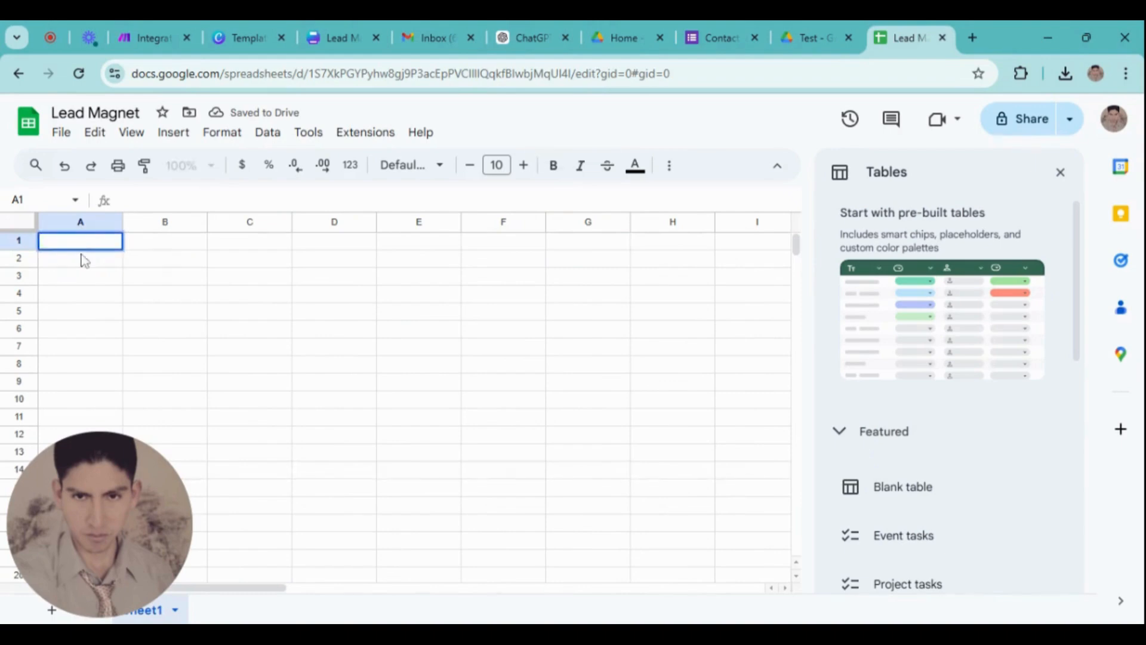
text(Name)
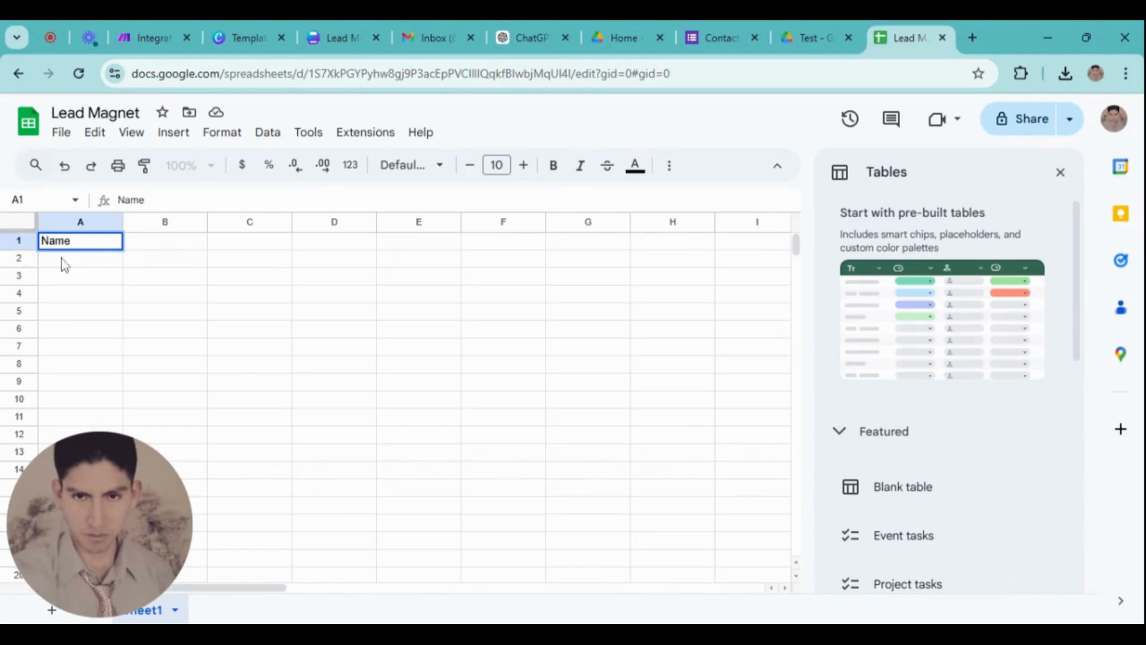
click(163, 245)
Look over the Name, Email, Phone number and Comments questions in the Contact Information form, then return to Lead Magnet
click(719, 37)
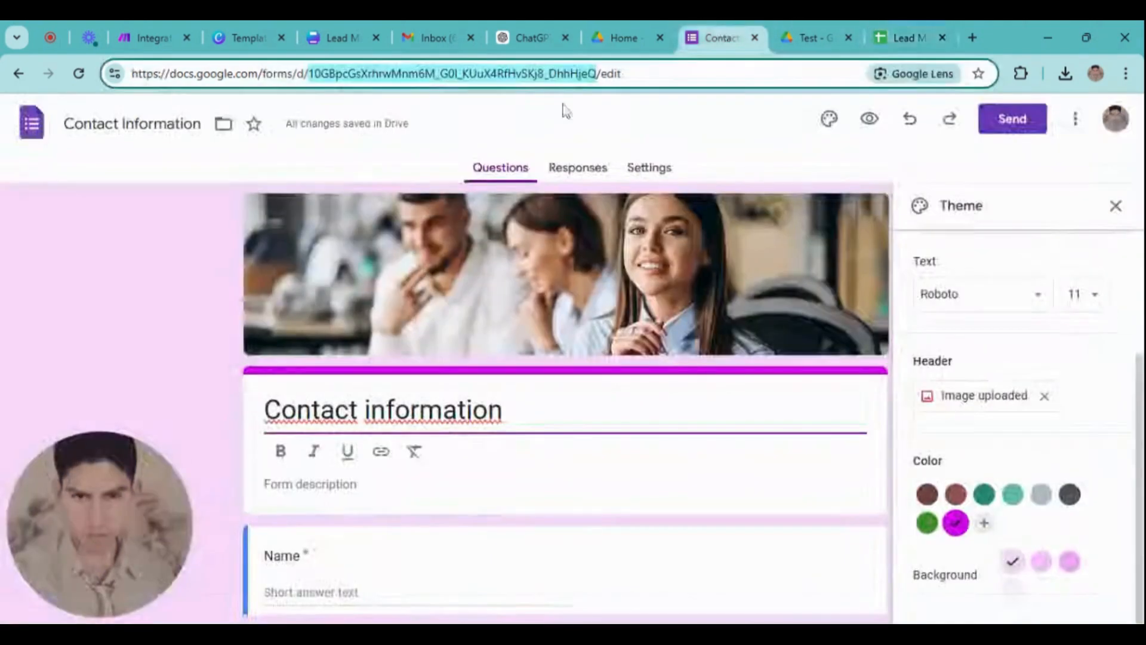
scroll(325, 376, down, 4)
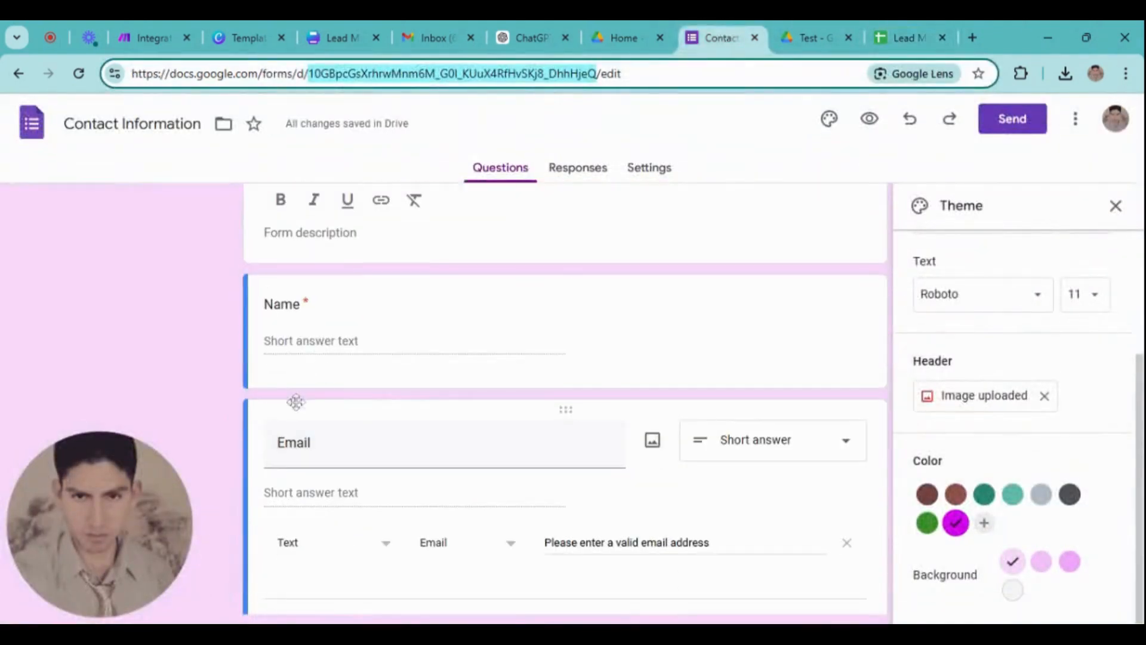
scroll(295, 401, down, 5)
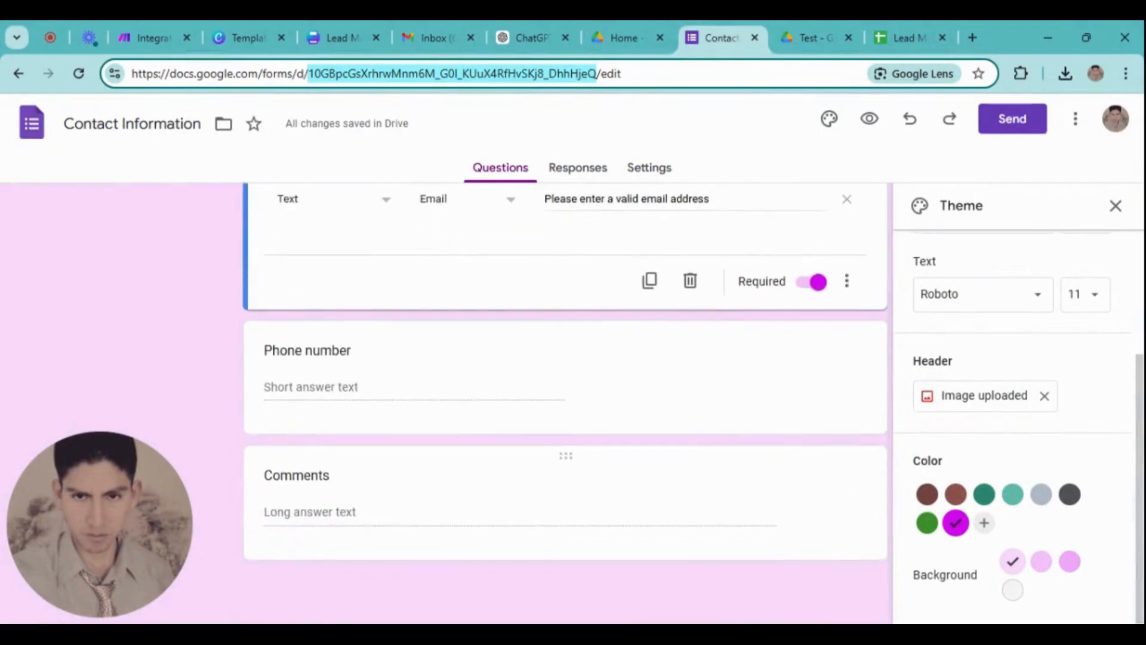
scroll(330, 454, up, 3)
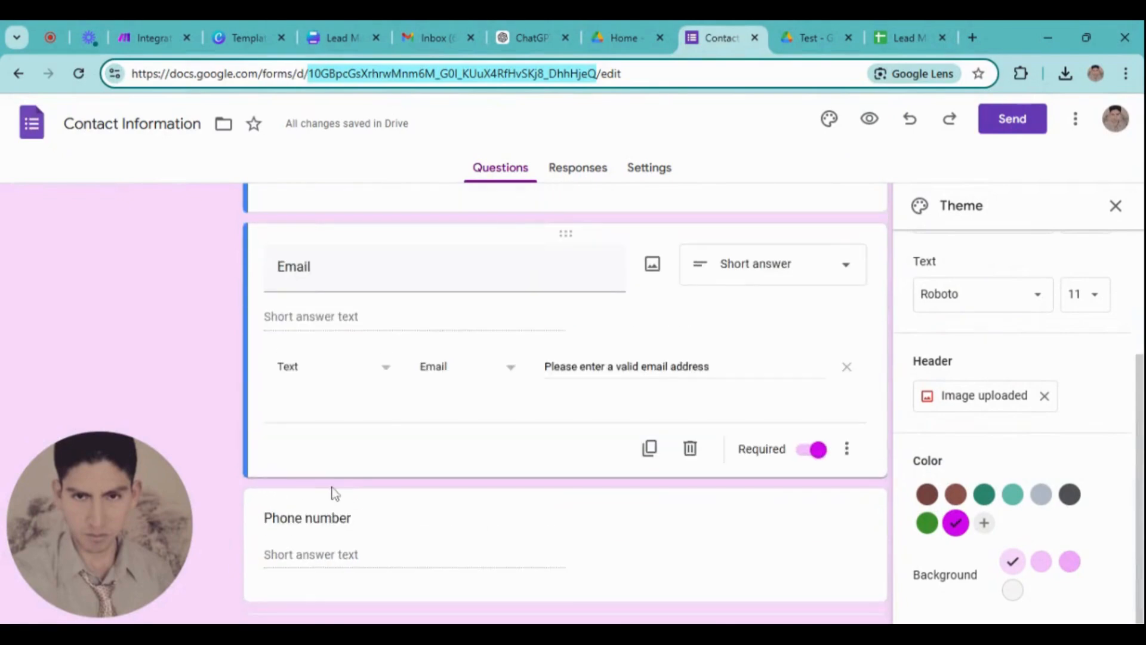
scroll(468, 415, up, 4)
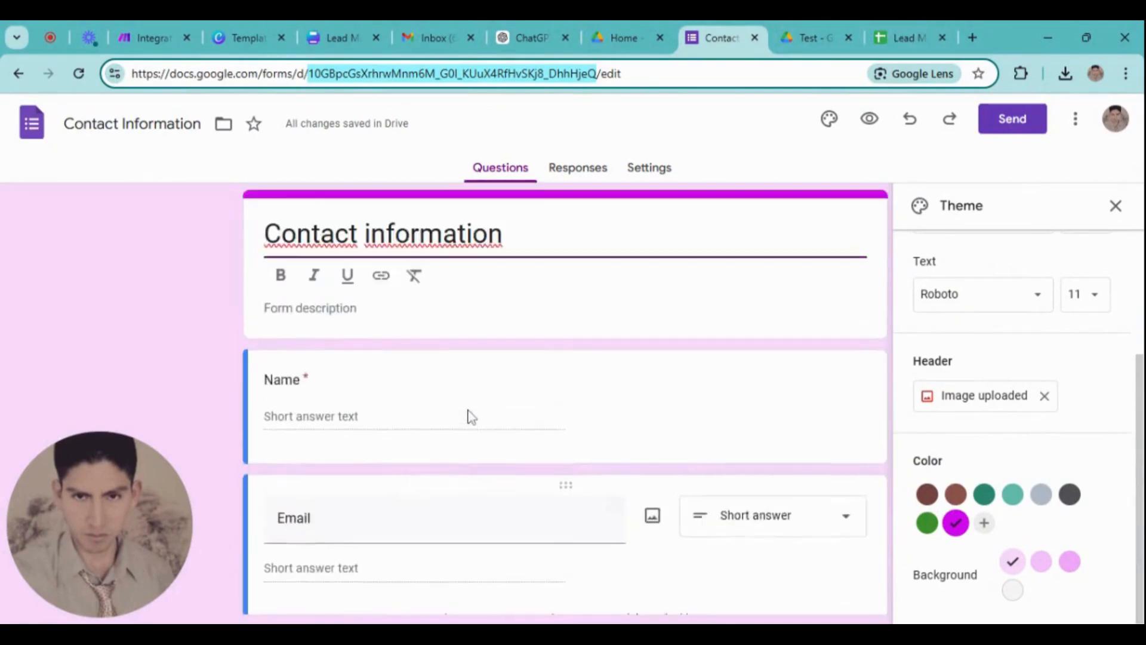
scroll(463, 417, down, 4)
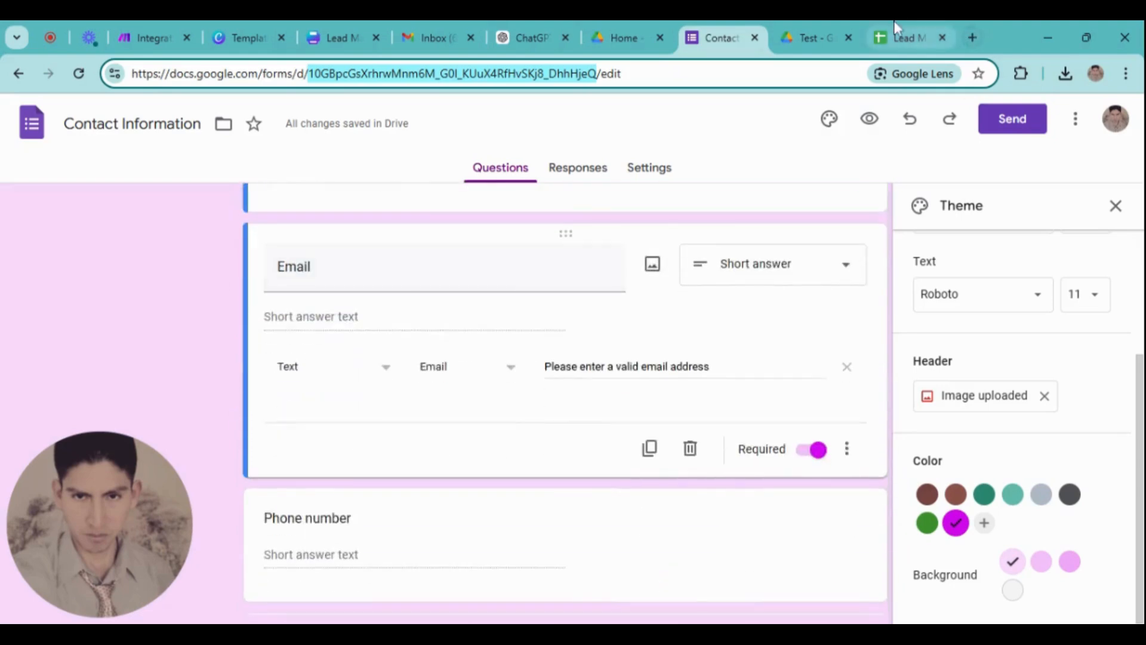
click(901, 38)
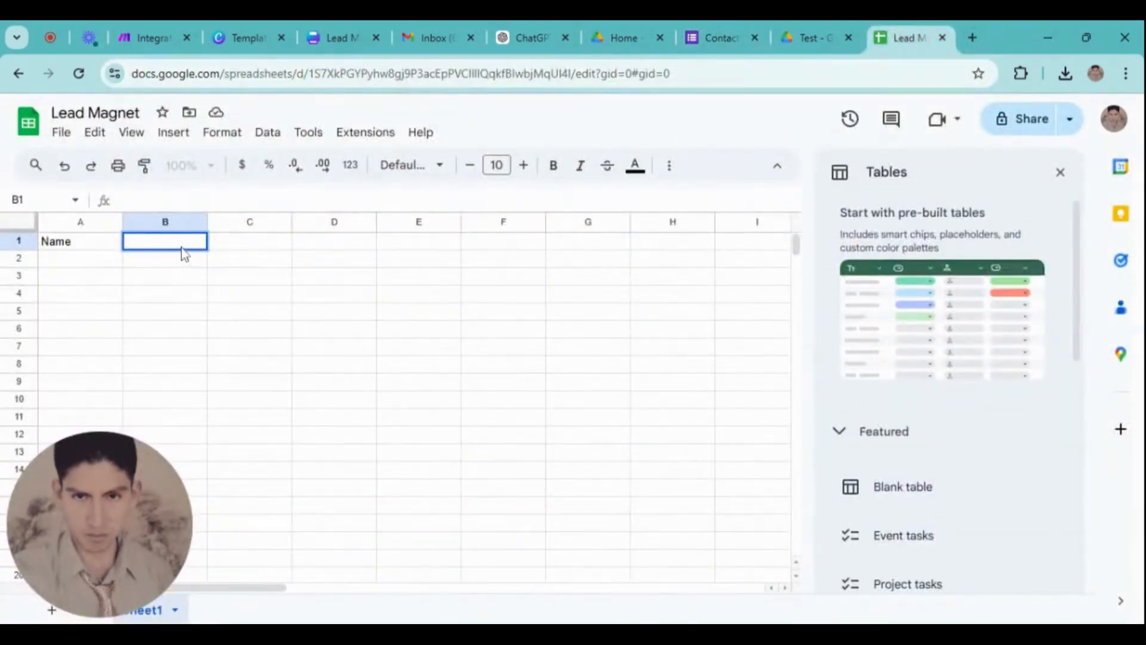
Enter the headers Email, Phone, Coments and Send into cells B1 through E1
text(Email)
click(254, 250)
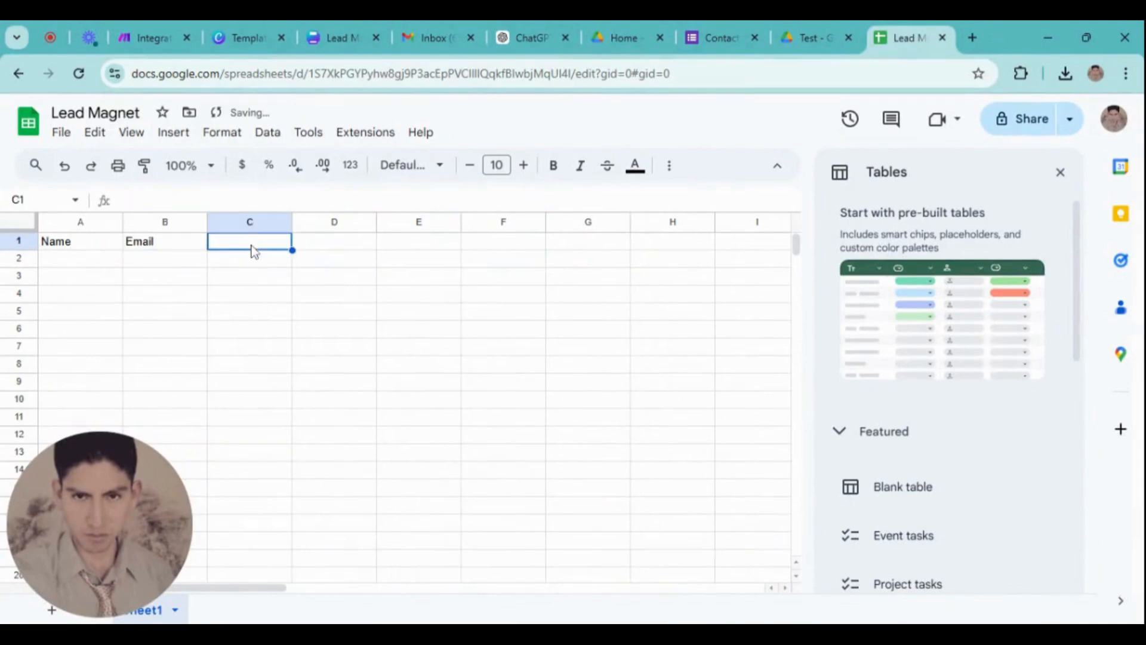
text(Phone)
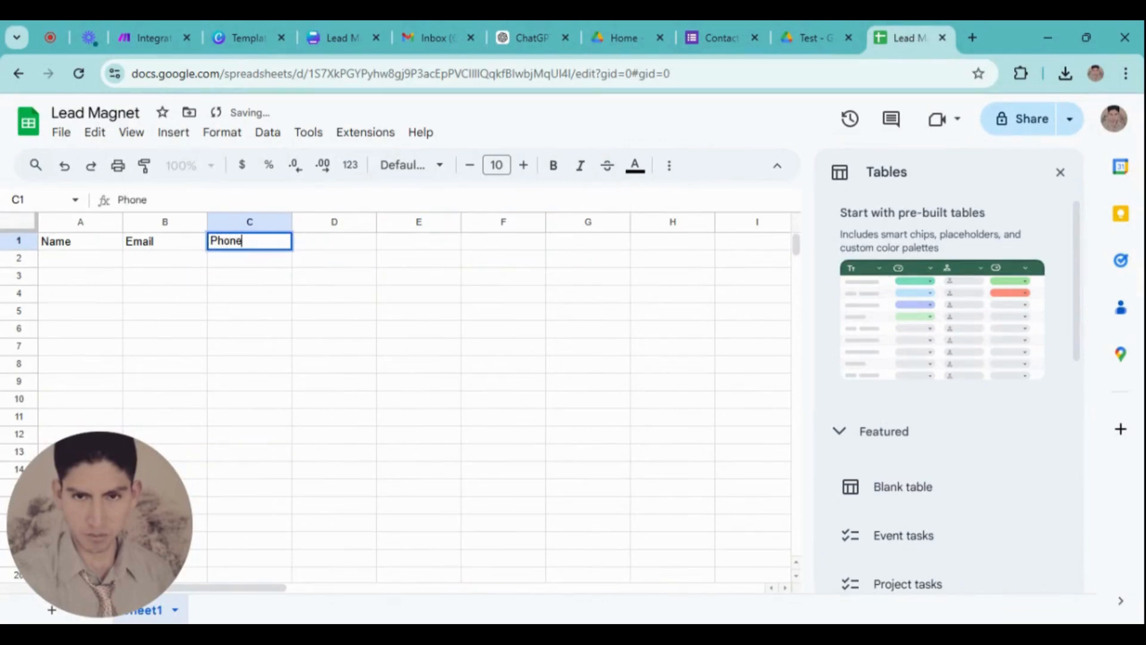
click(318, 245)
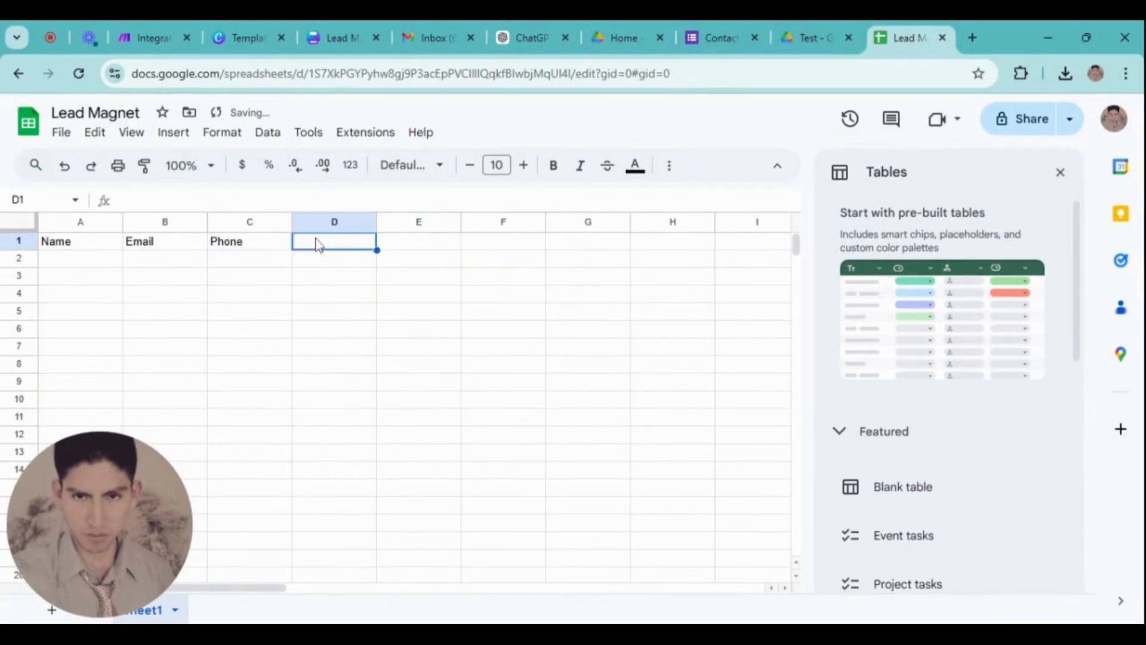
text(Coments)
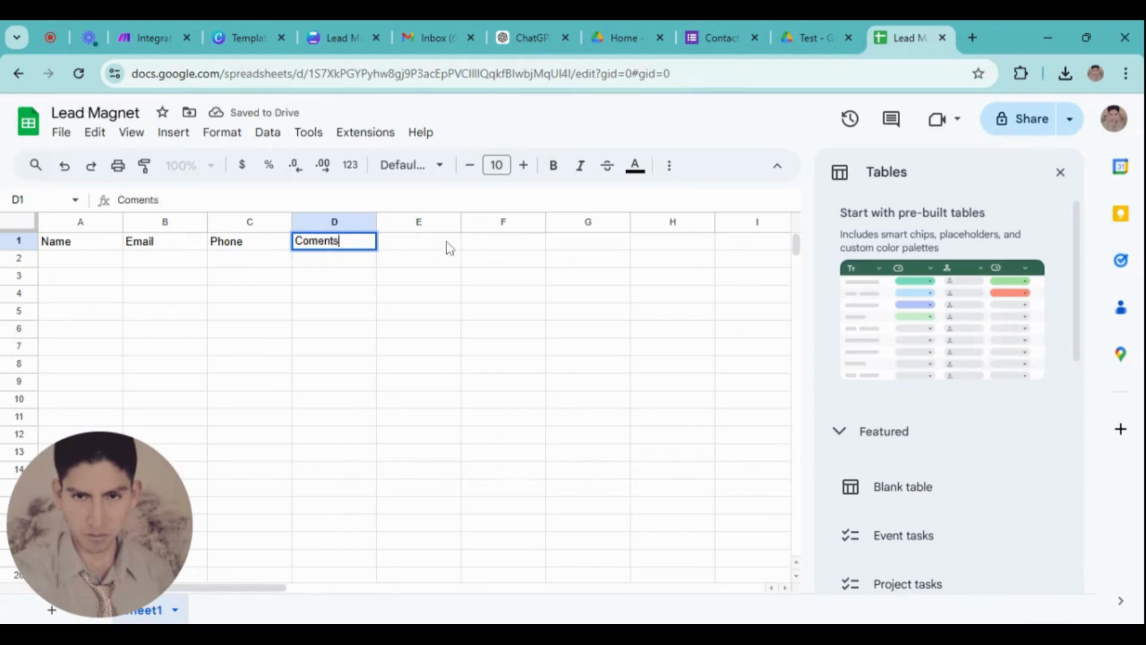
click(421, 248)
double_click(421, 249)
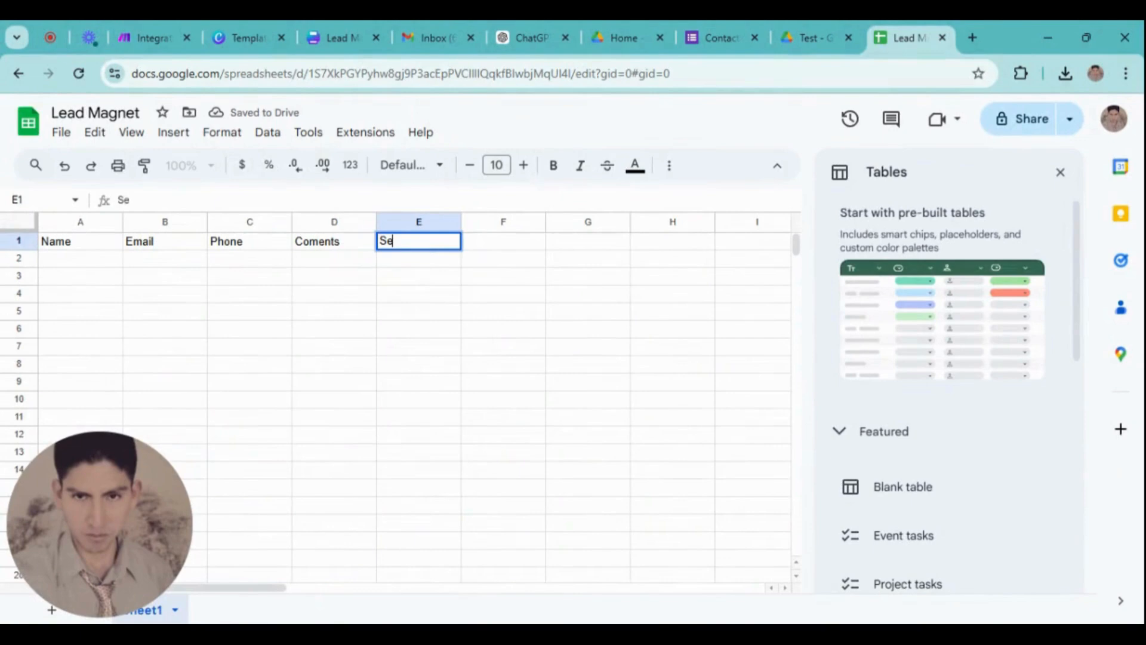
click(416, 264)
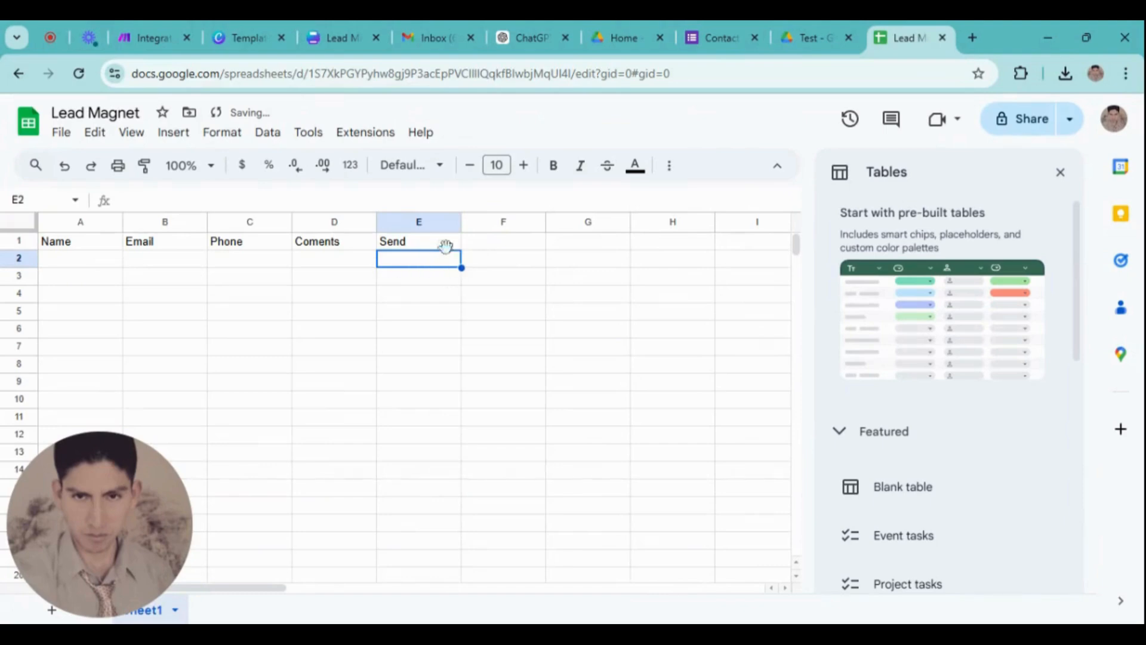
Make the header text in A1:E1 white
drag(443, 246, 68, 246)
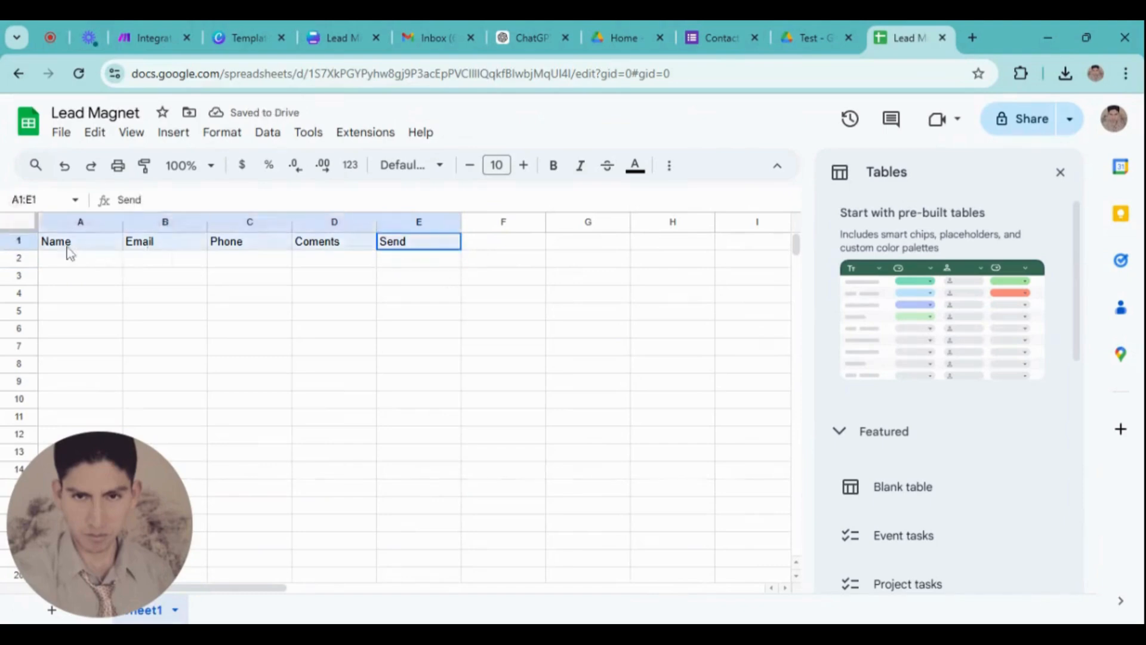
click(635, 166)
click(807, 225)
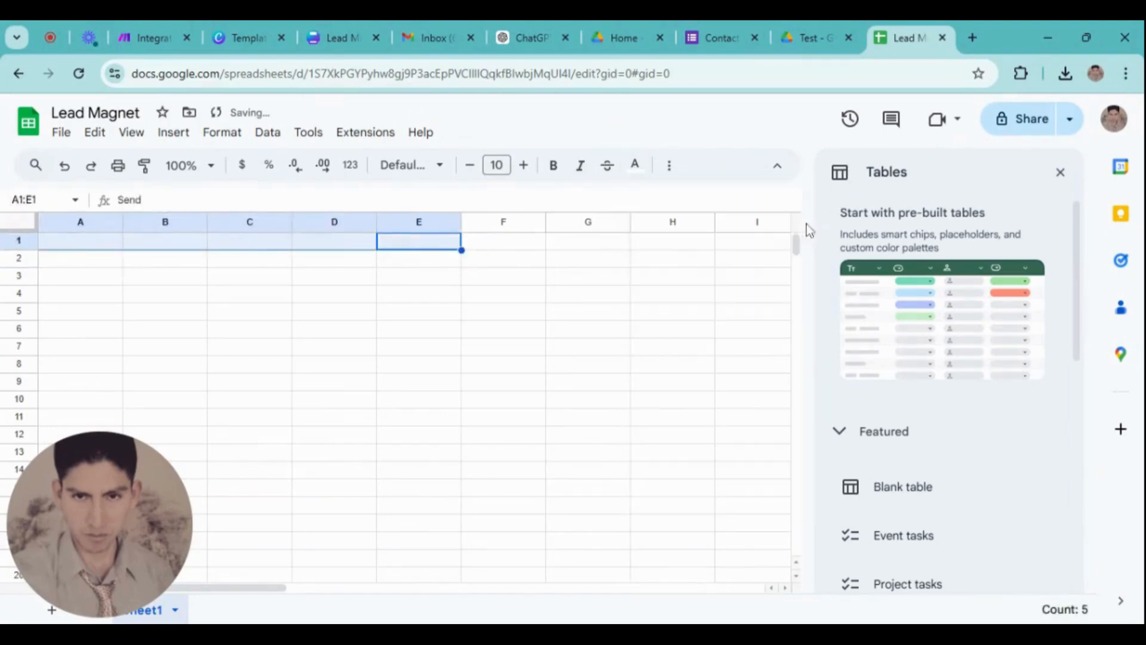
click(669, 165)
Close the tables suggestions panel and give headers A1:E1 a blue fill with bold text
click(1063, 175)
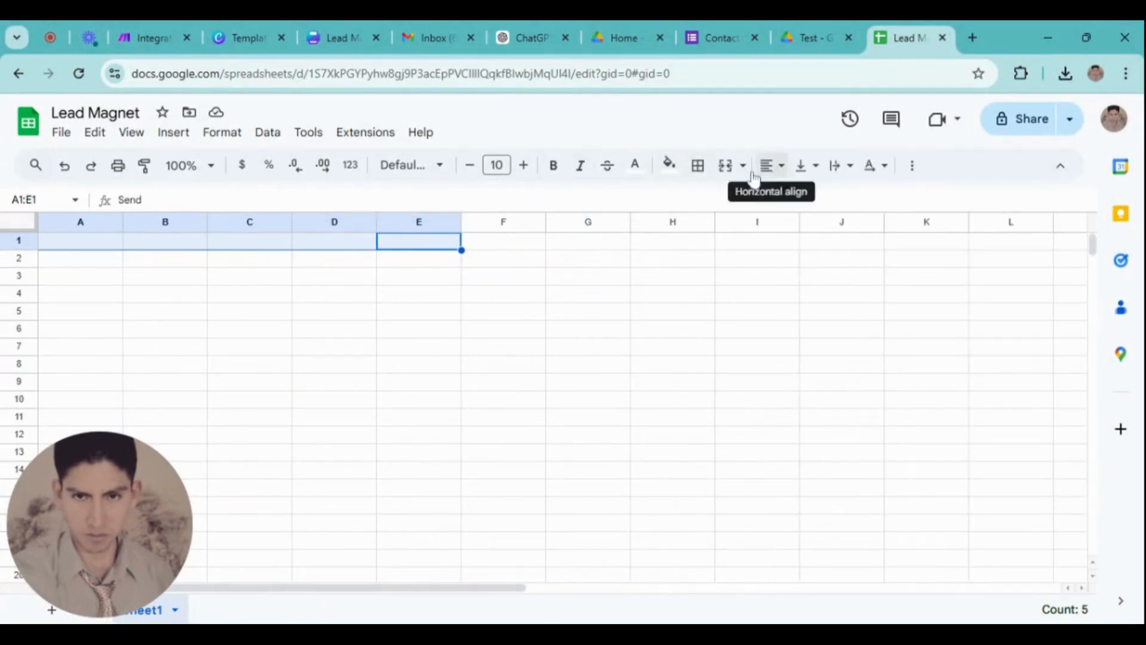
click(669, 165)
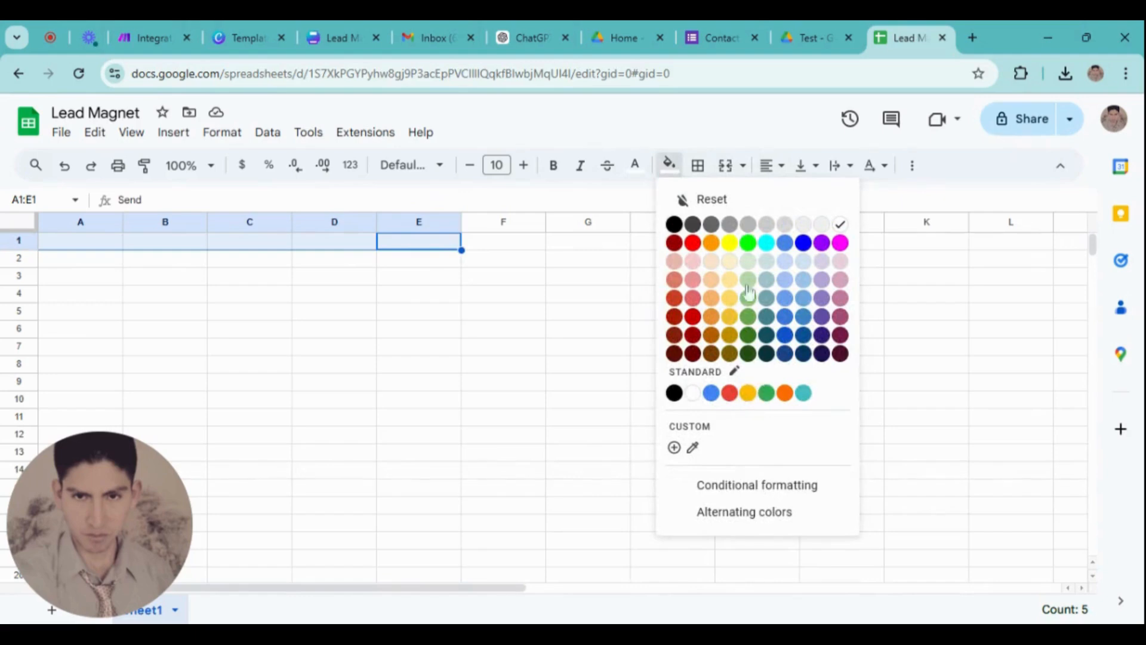
click(804, 243)
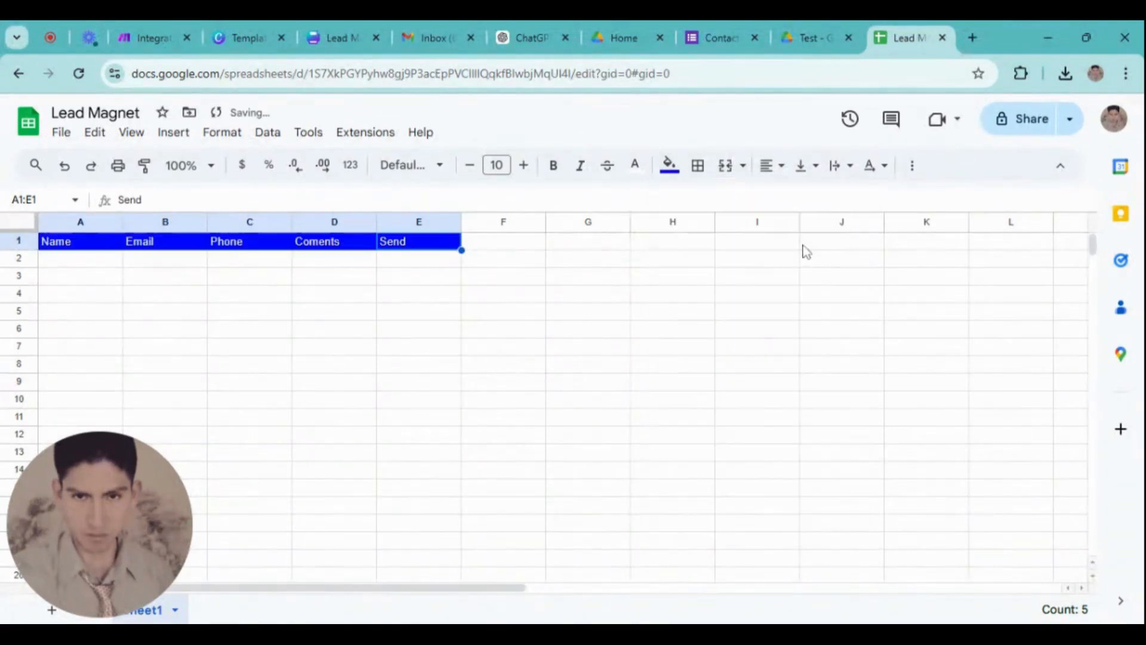
click(554, 165)
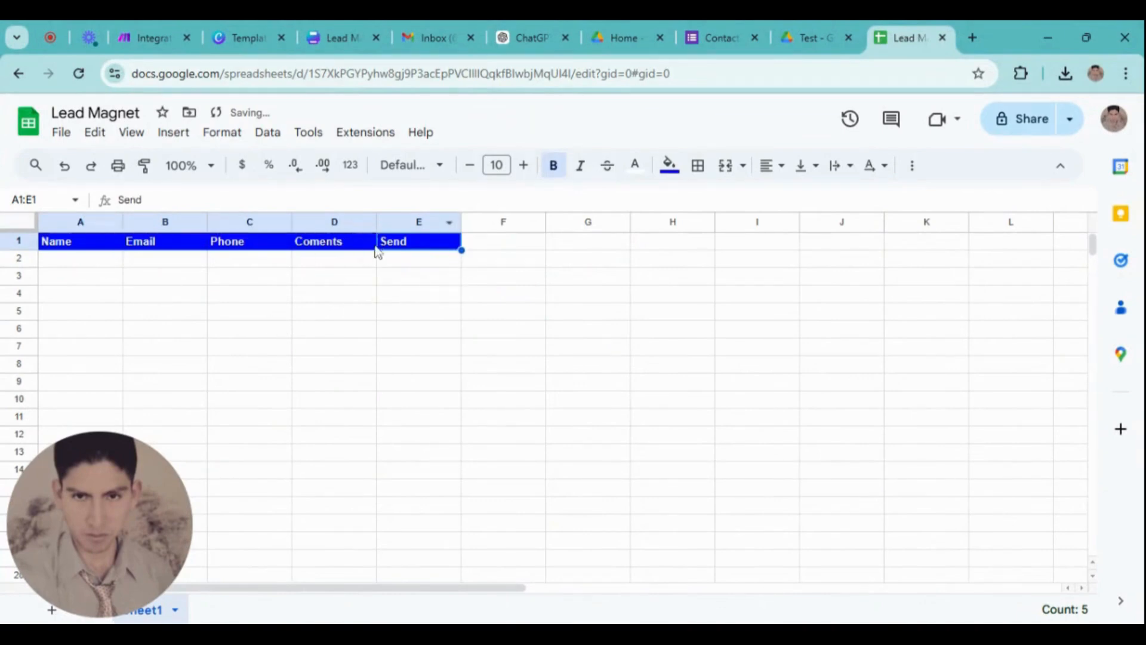
click(404, 261)
right_click(431, 265)
Add a dropdown to cell E2 with the options Scheduled and Sent
scroll(502, 562, down, 3)
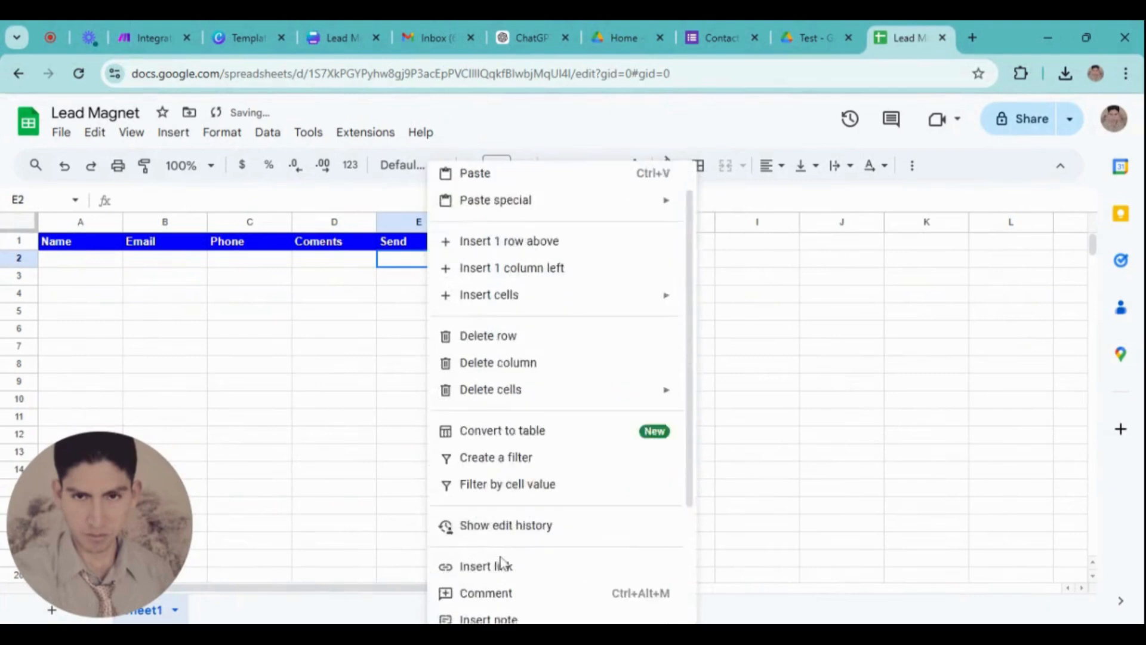
click(498, 561)
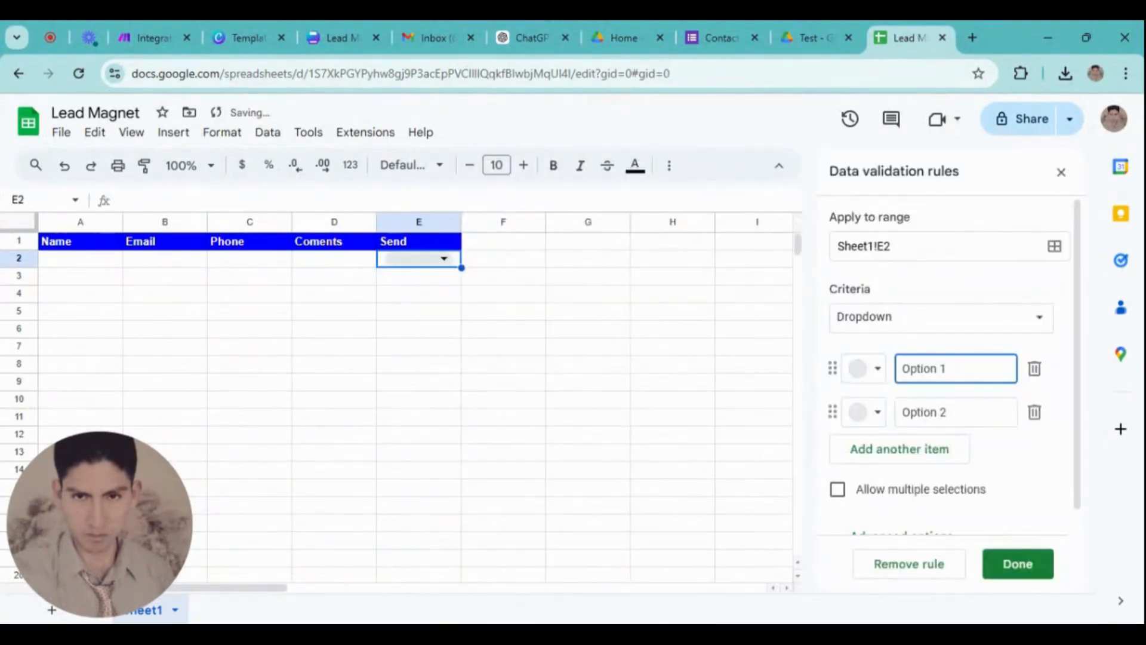
text(Seh)
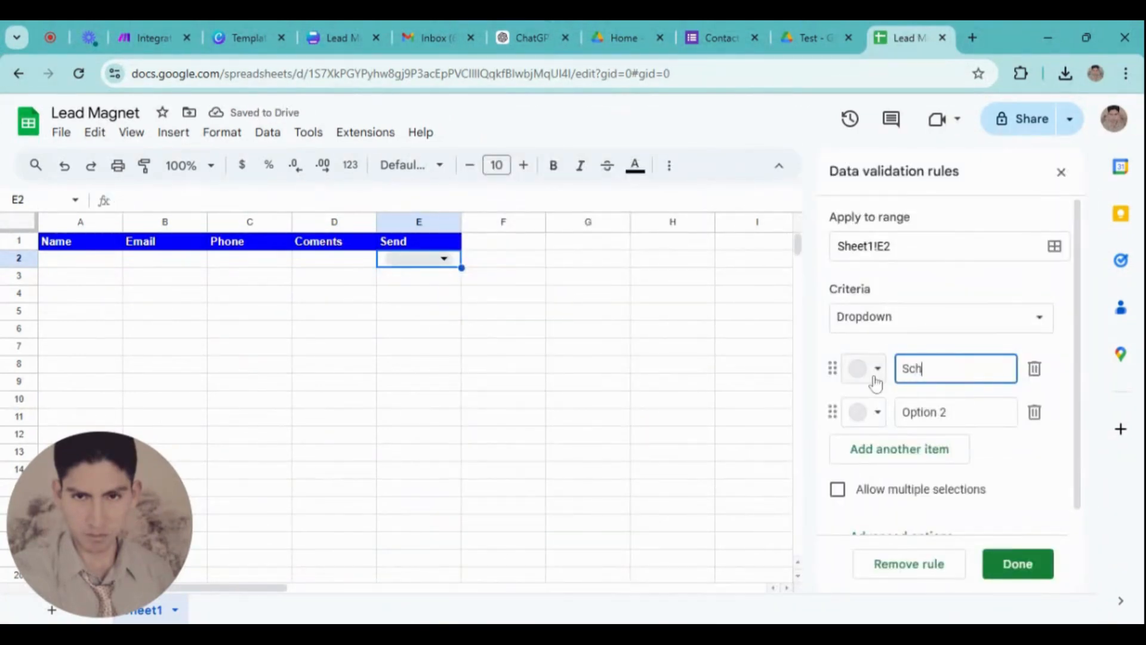
text(eduled)
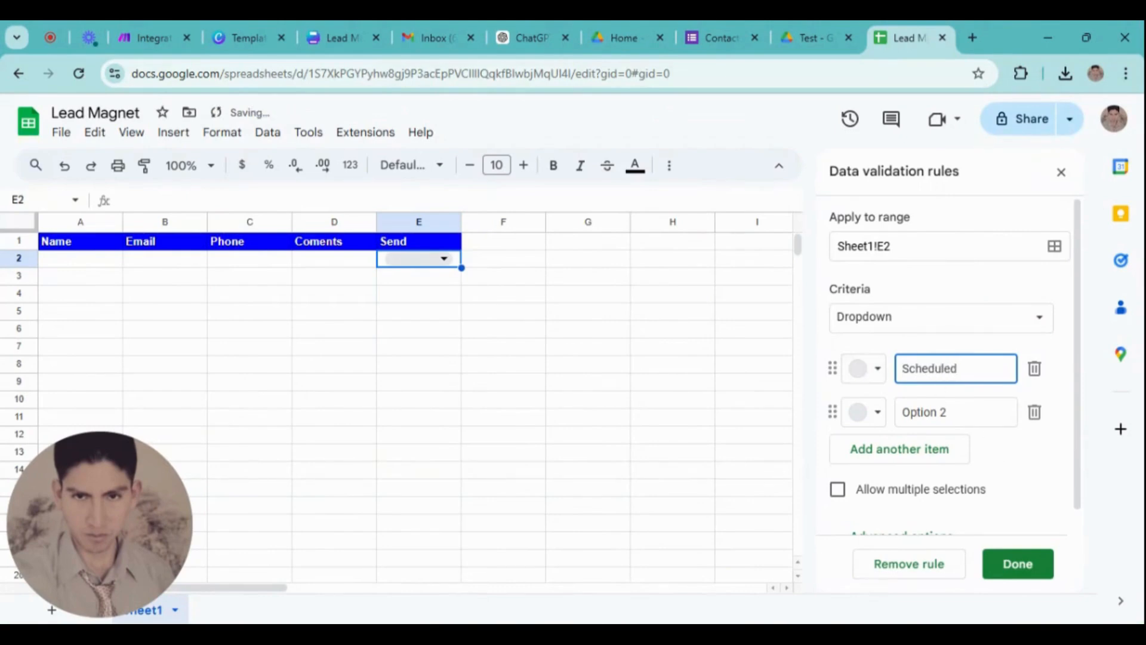
key(Tab)
text(Se)
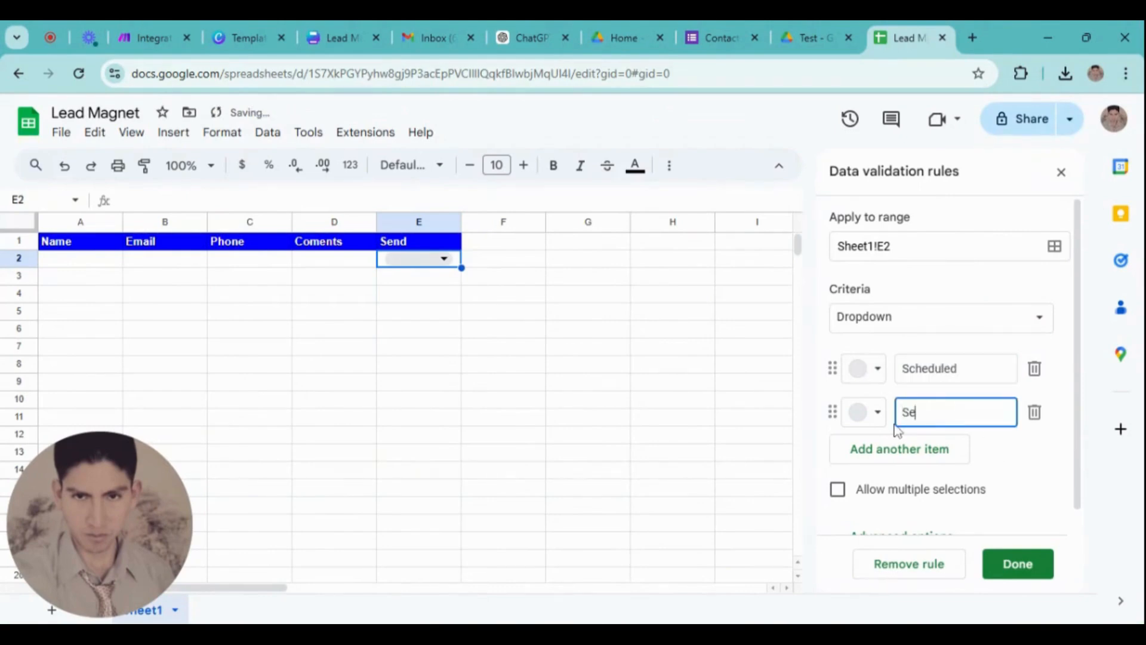
text(nd)
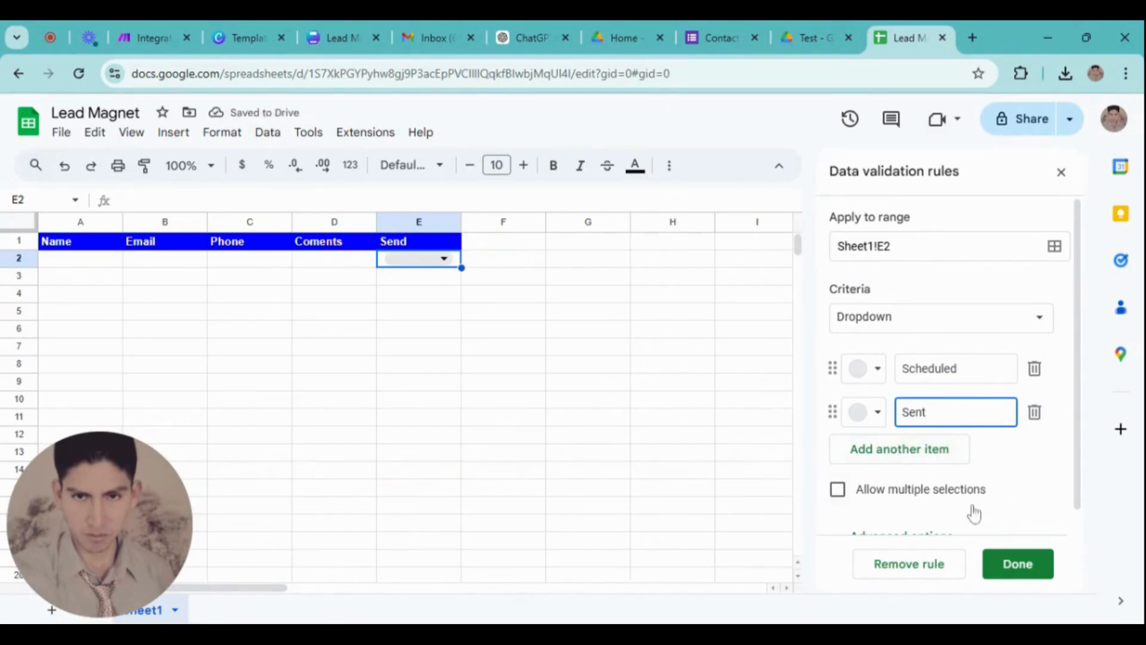
Give the Sent option a custom bright green colour and save the dropdown rule
scroll(875, 489, down, 1)
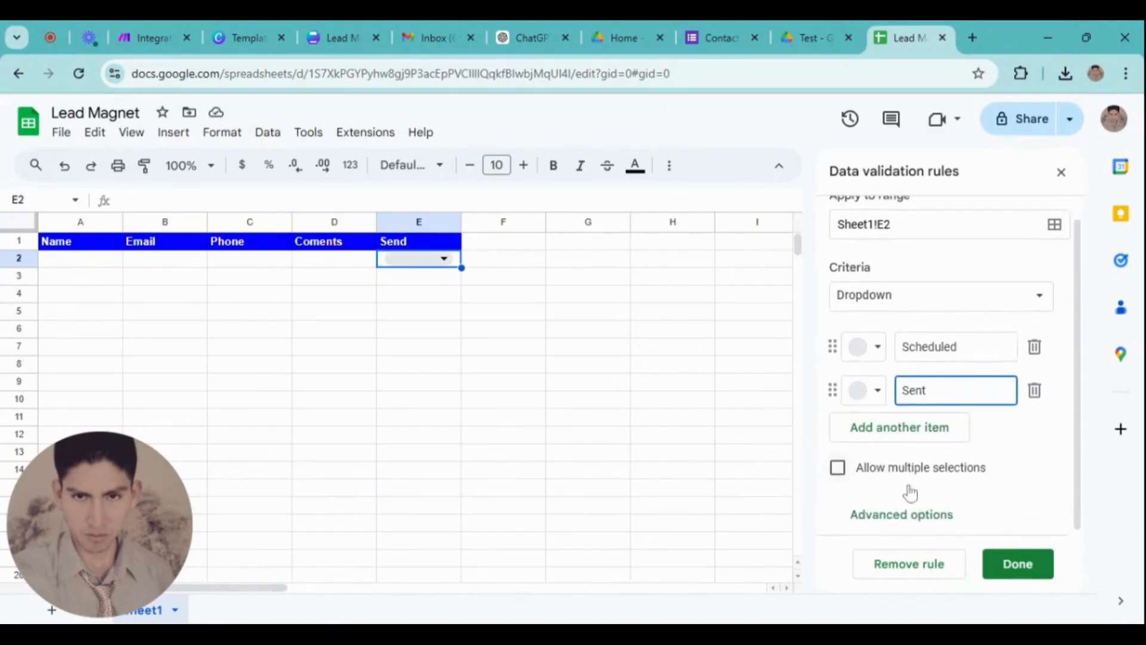
click(874, 388)
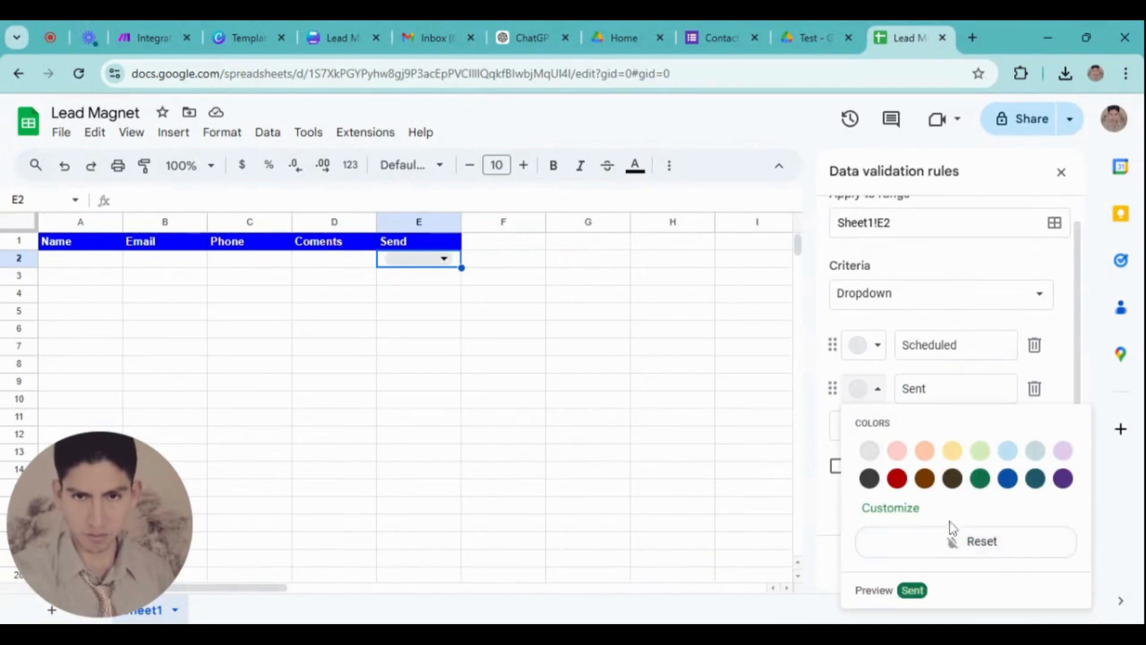
click(902, 508)
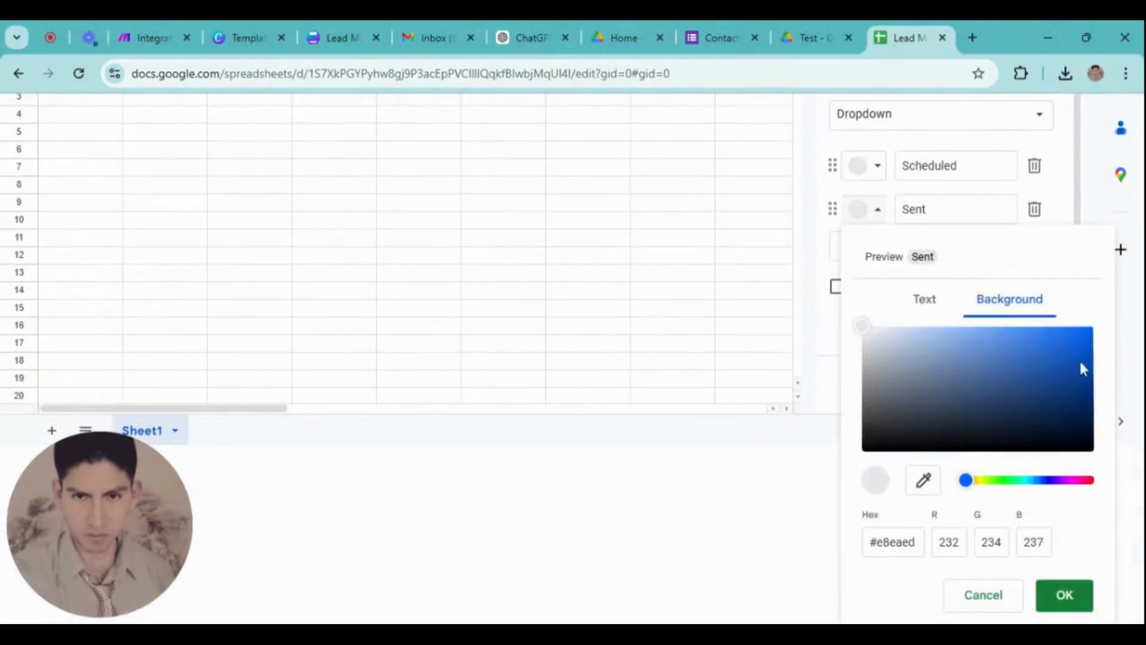
click(998, 481)
mouse_move(1014, 486)
mouse_down()
mouse_move(1026, 481)
mouse_move(1005, 481)
mouse_up()
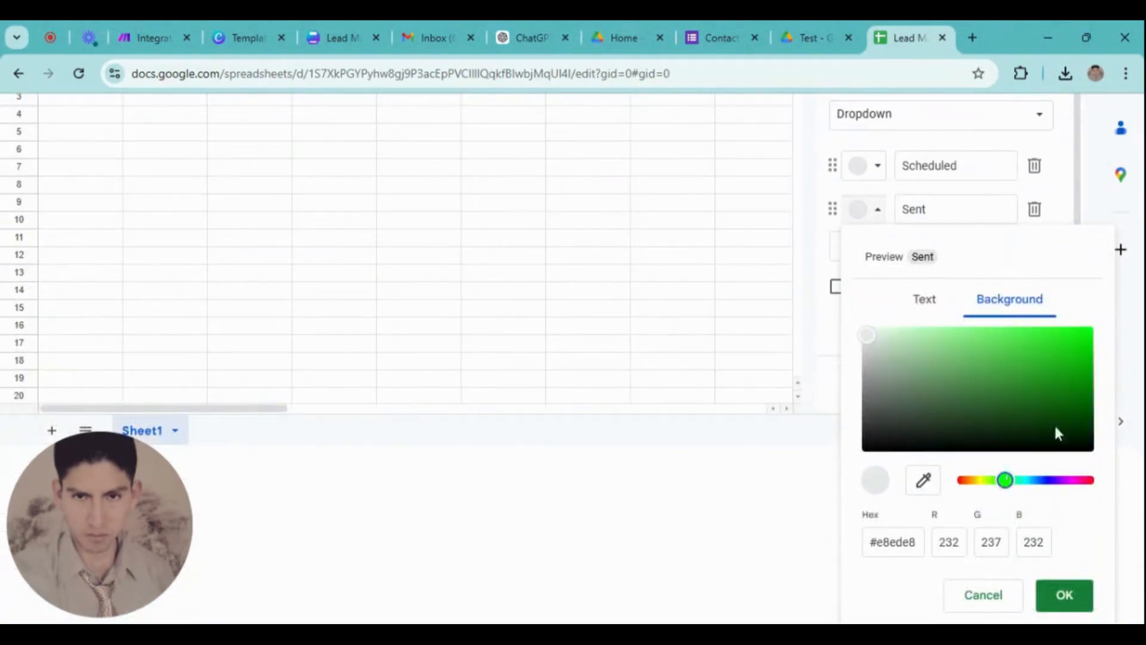
click(1081, 331)
click(1074, 609)
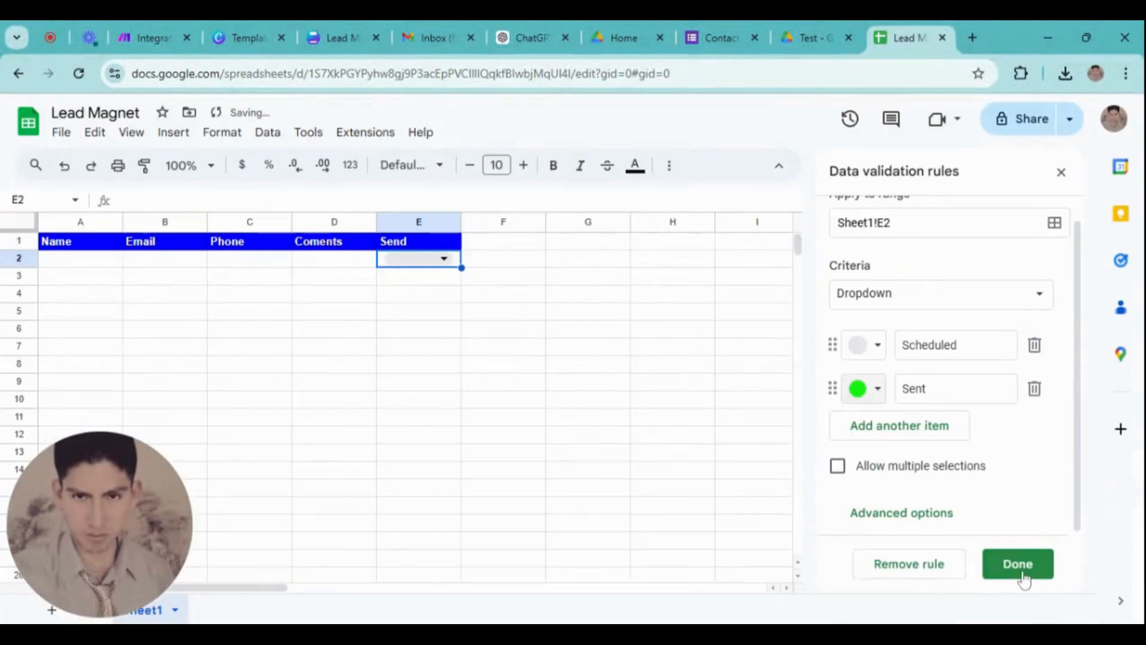
click(1022, 574)
Set cell E2's dropdown to Scheduled
click(444, 258)
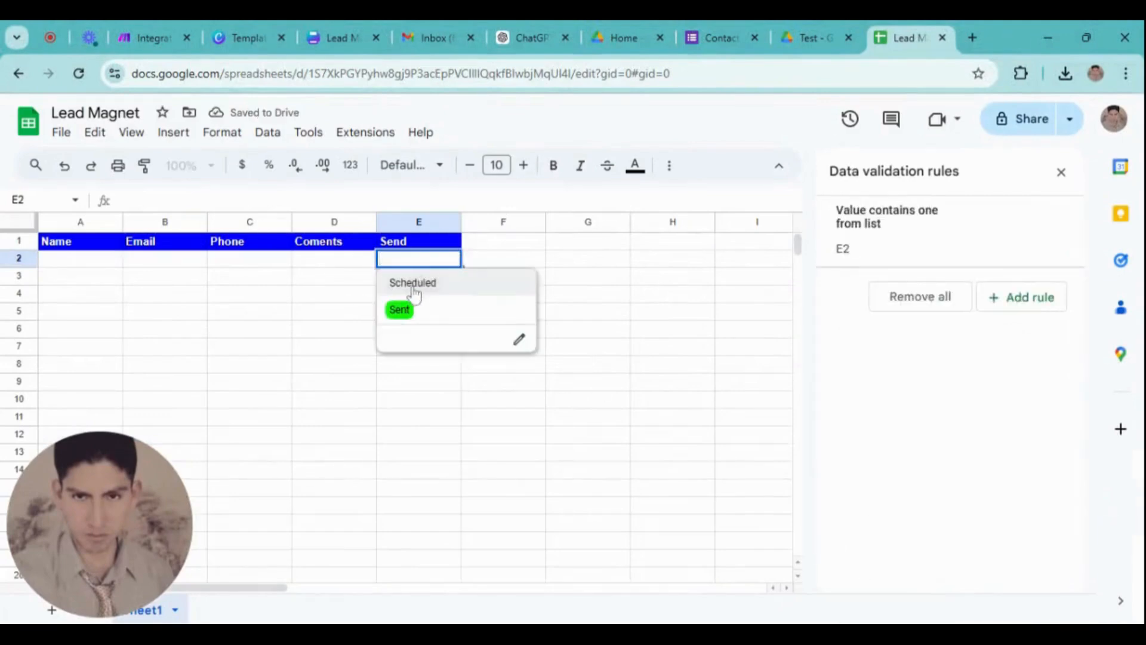
click(410, 288)
click(444, 259)
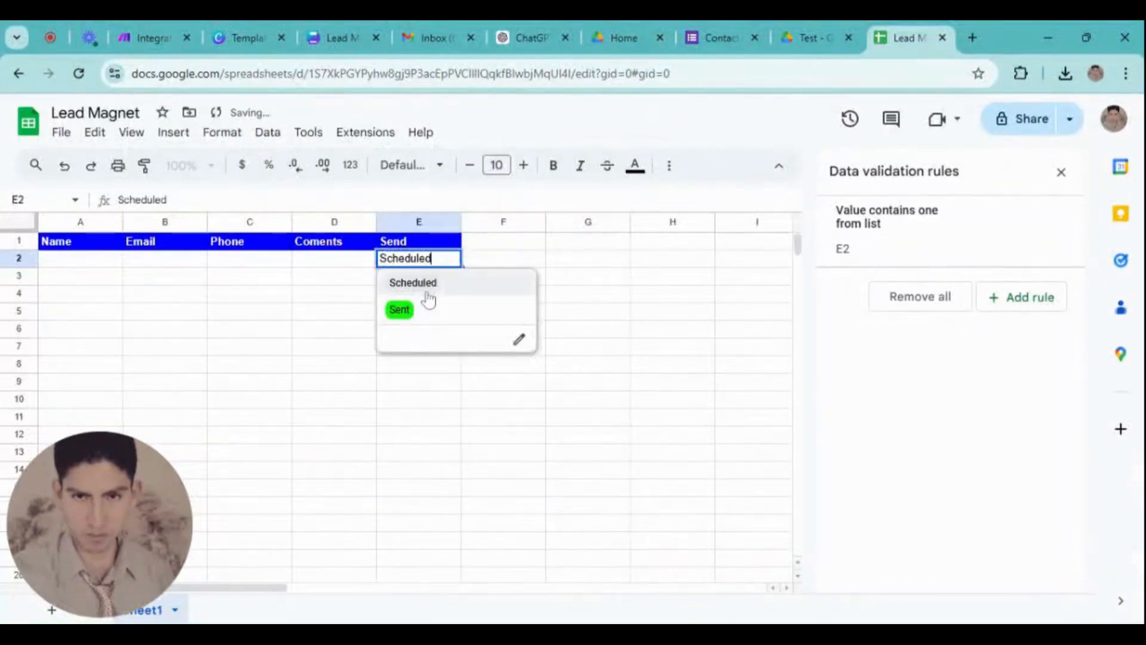
click(552, 244)
click(439, 262)
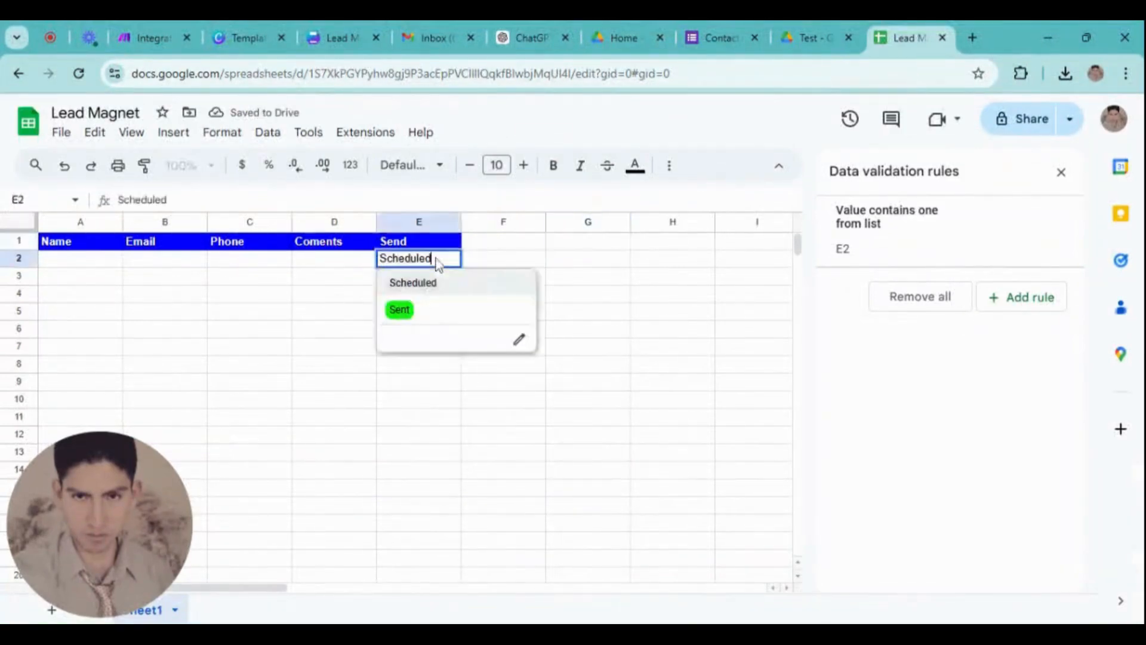
click(500, 260)
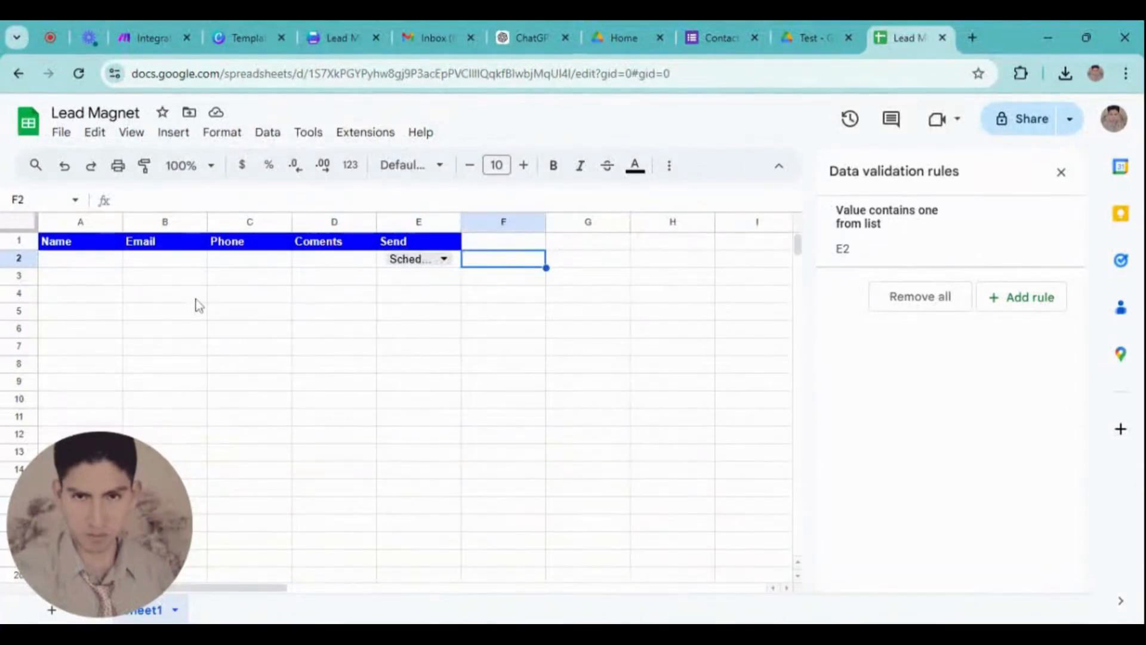
Widen columns A, B, C and D so the Name, Email, Phone and Coments headers fit
drag(123, 222, 215, 222)
drag(299, 222, 369, 222)
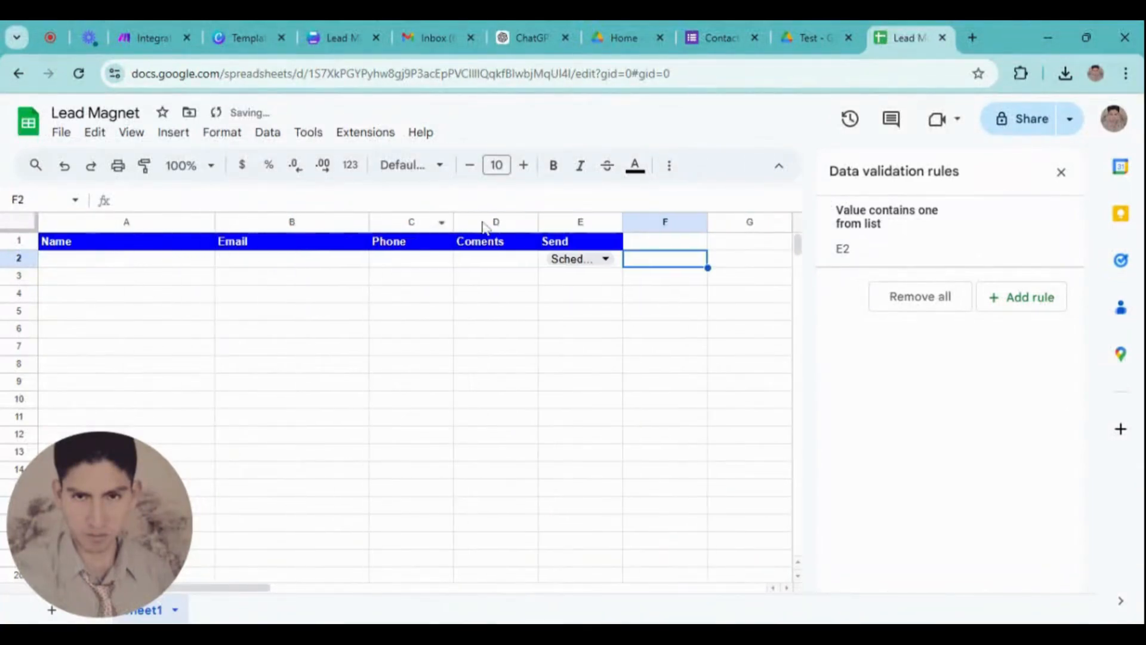
drag(453, 222, 471, 222)
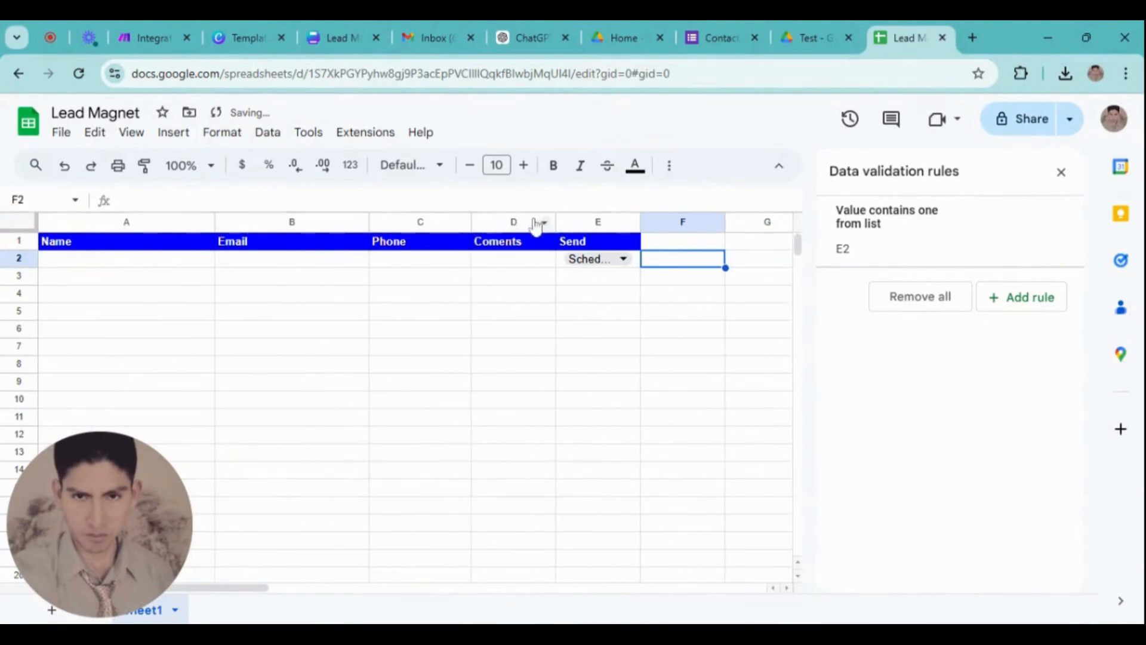
drag(215, 222, 182, 222)
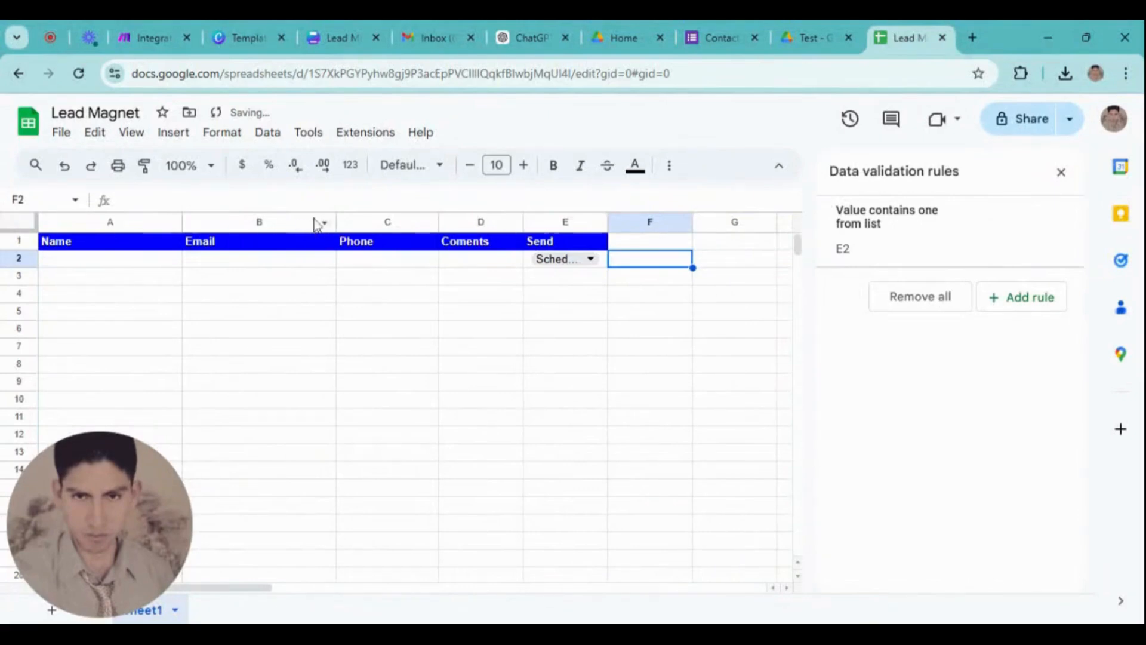
drag(336, 222, 300, 222)
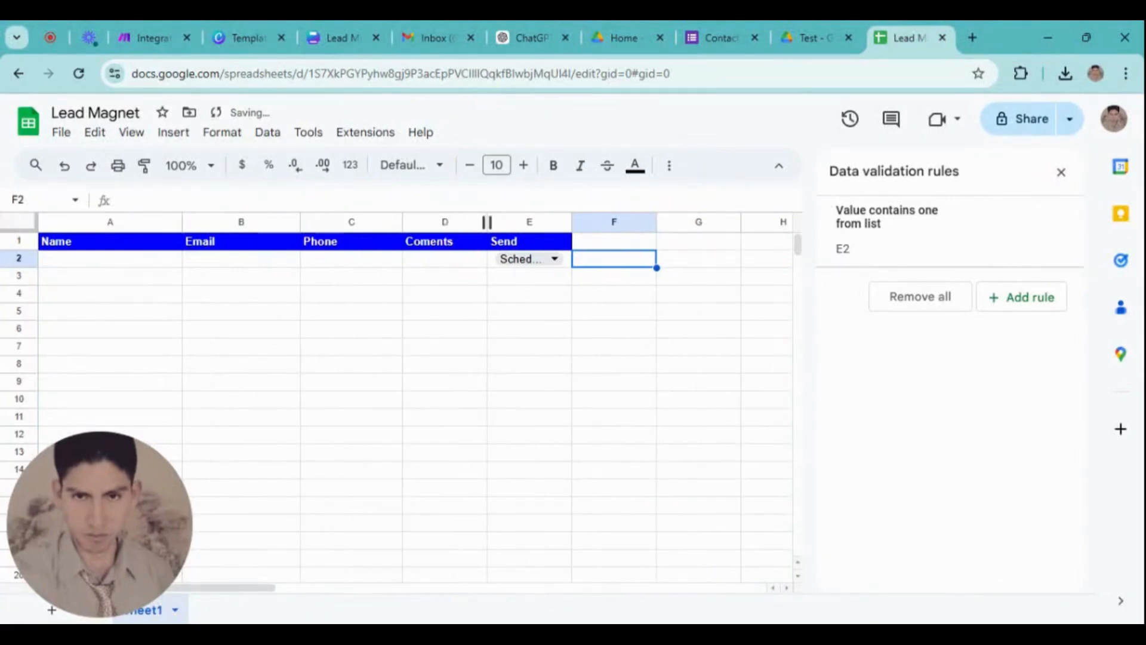
drag(487, 222, 517, 222)
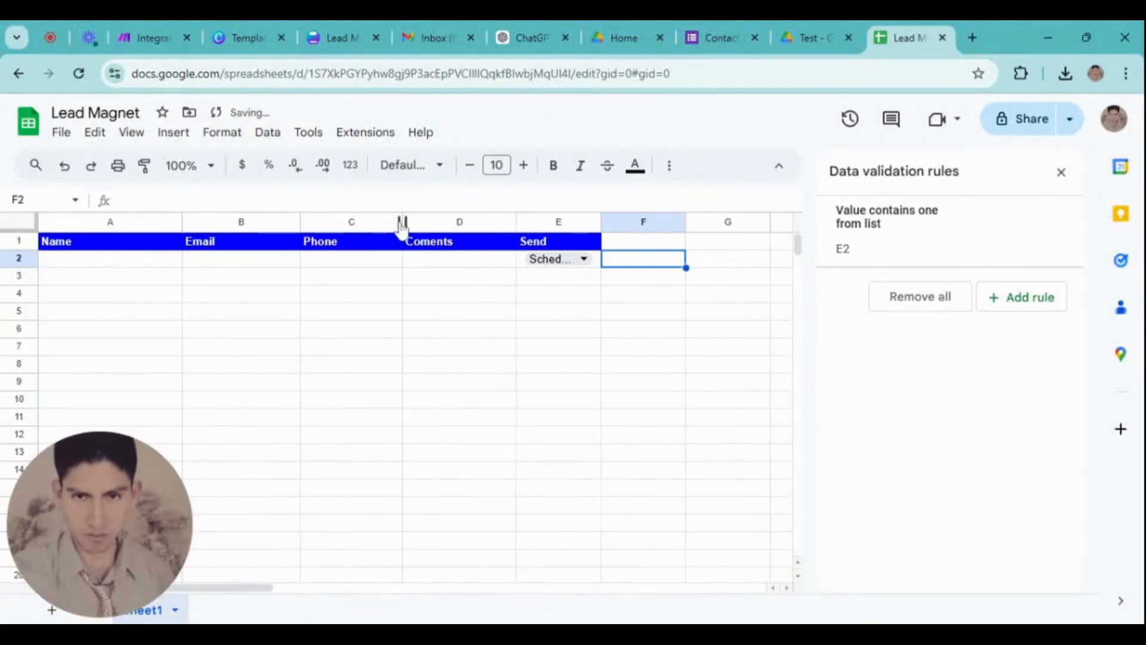
drag(403, 222, 423, 222)
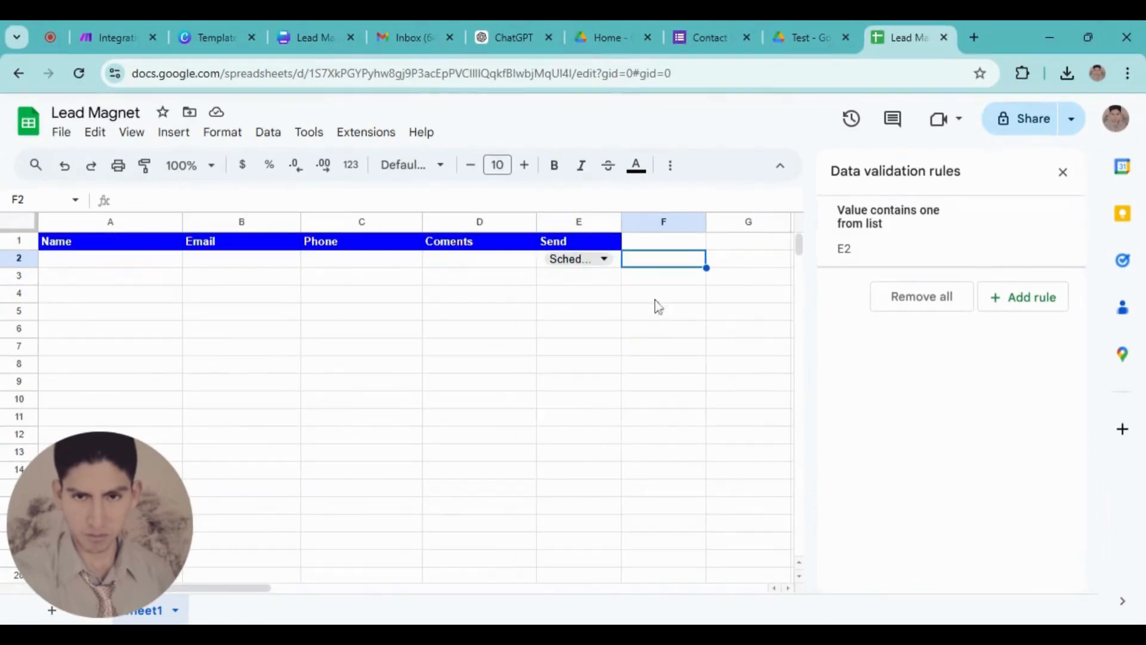
Correct the D1 header to 'Comments', then bring up Make's spreadsheet file chooser for Add a Row
click(1064, 173)
double_click(454, 248)
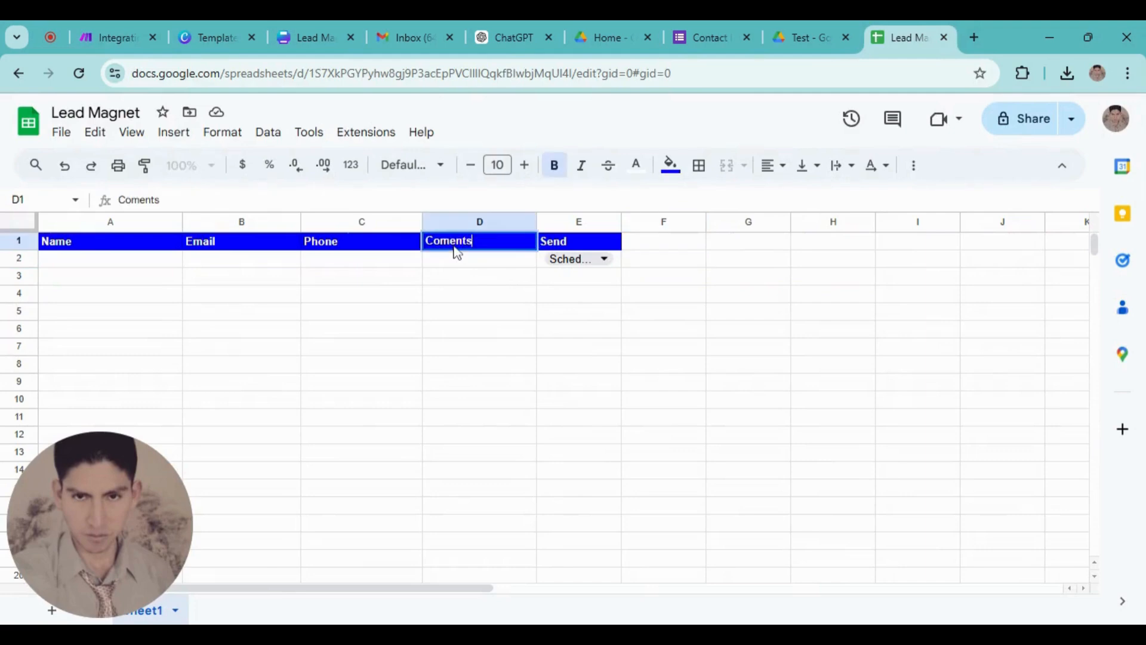
click(567, 366)
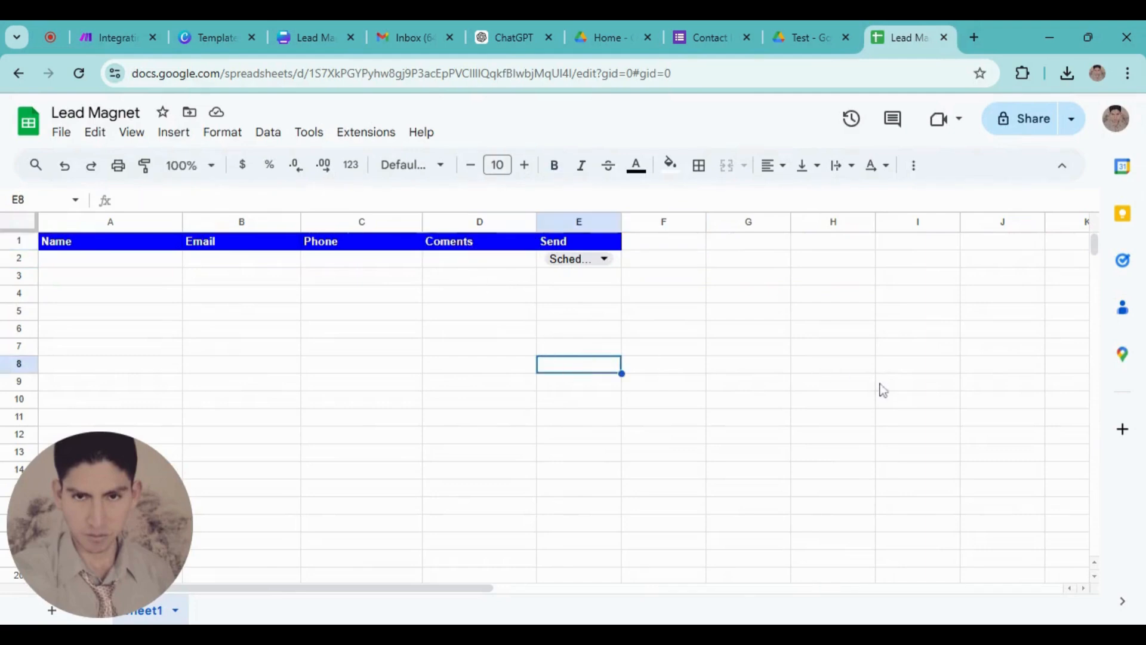
click(451, 294)
double_click(452, 244)
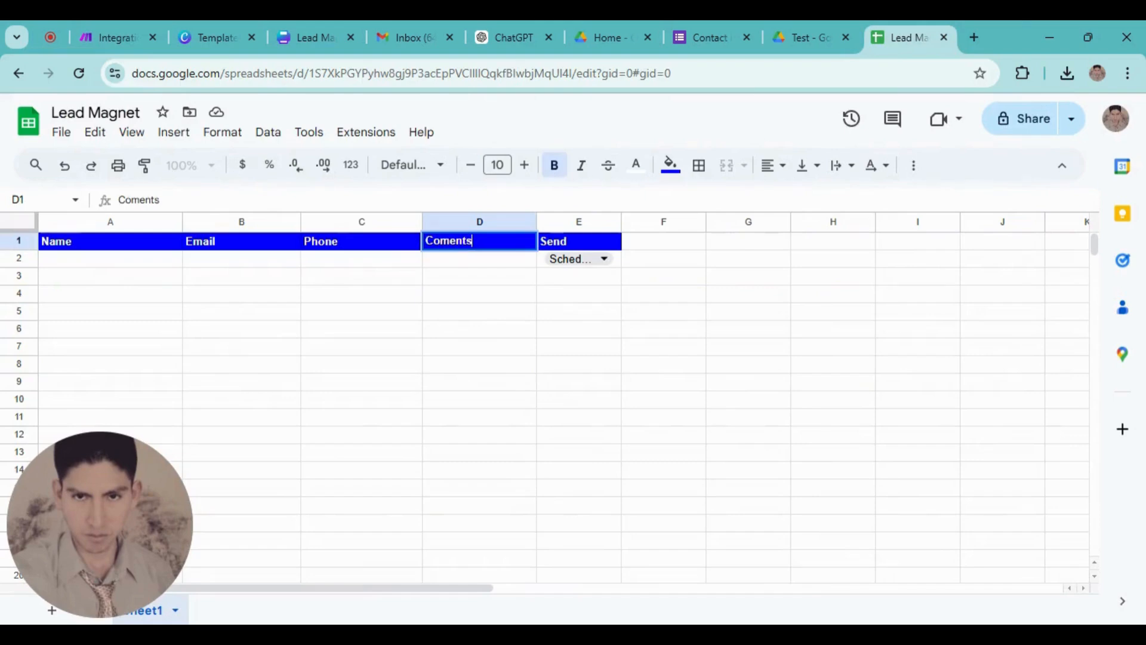
click(449, 242)
text(m)
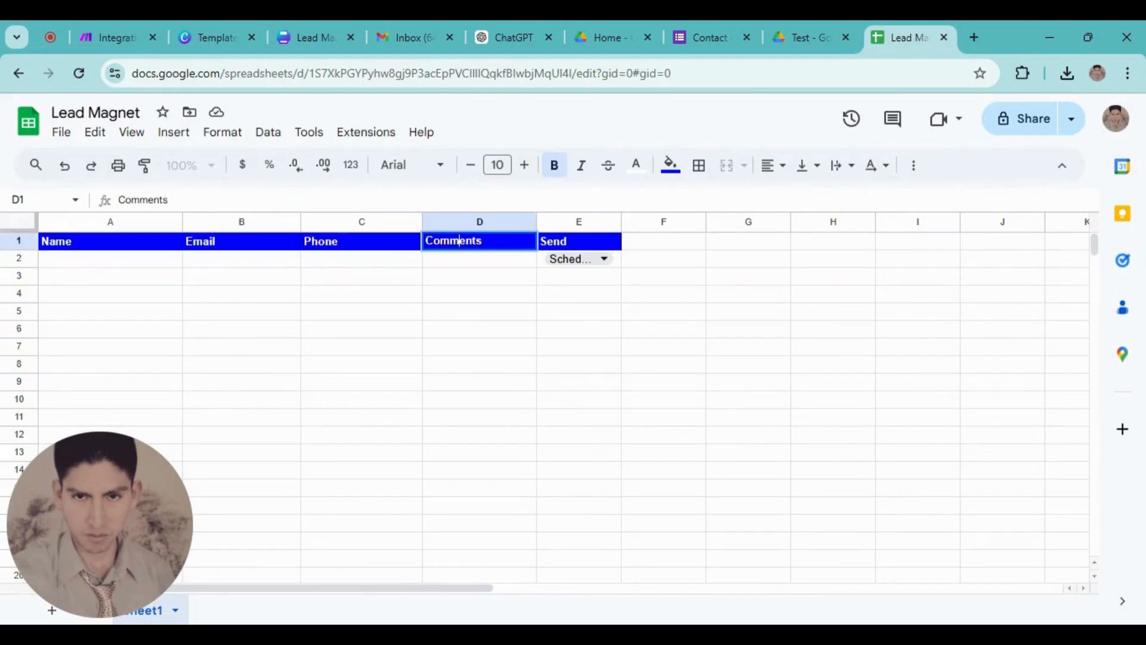
click(688, 328)
click(116, 37)
click(691, 448)
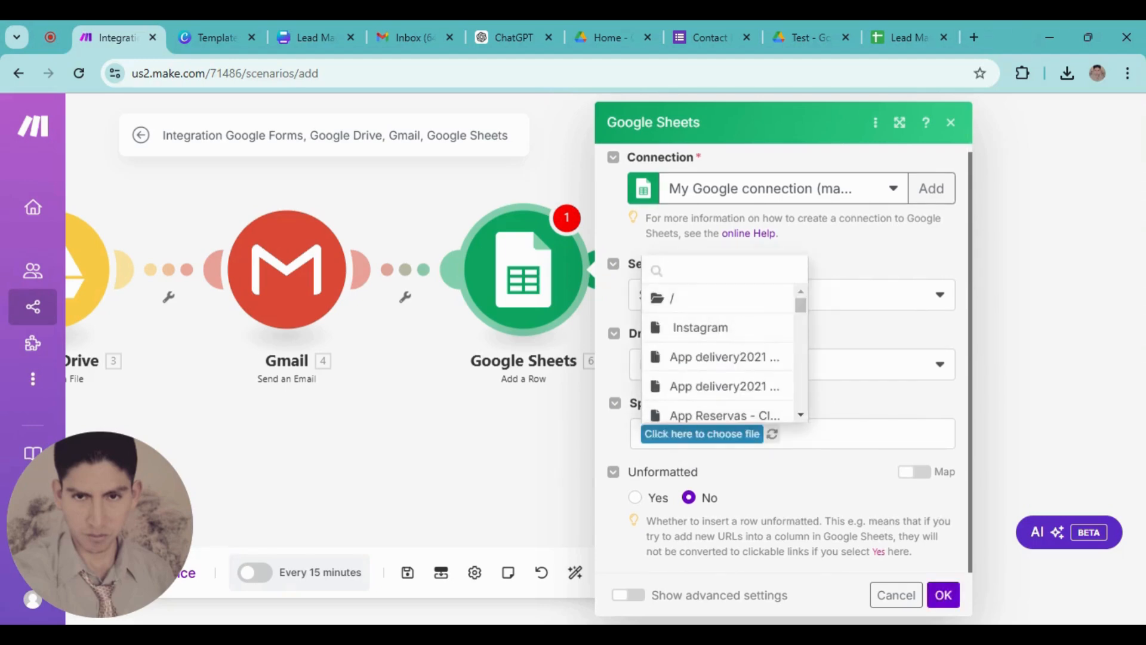
Target the Lead Magnet spreadsheet and its Sheet1 in the Add a Row module
text(LOead)
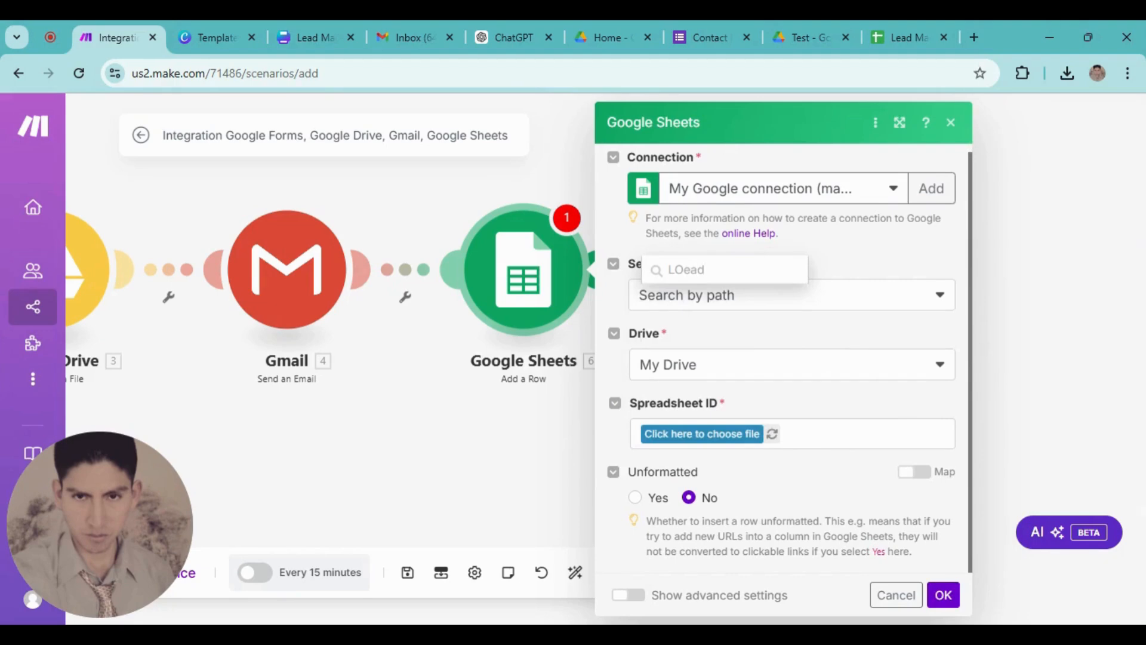
key(BackSpace)
key(BackSpace)
key(BackSpace)
key(BackSpace)
text(ea)
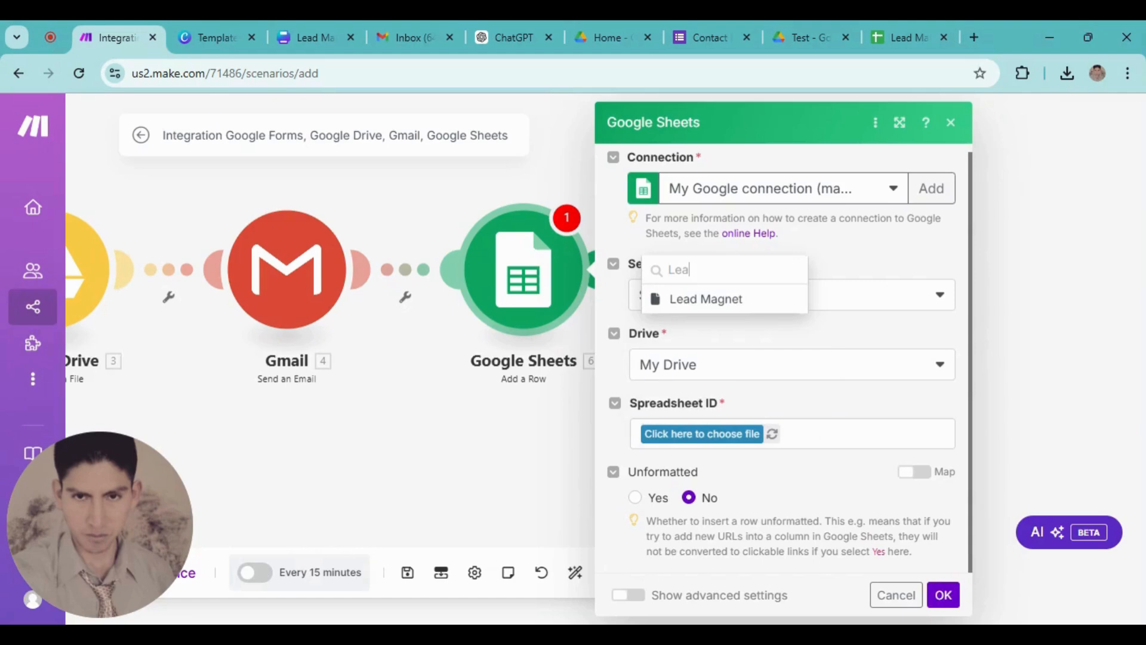
click(751, 309)
scroll(830, 438, down, 1)
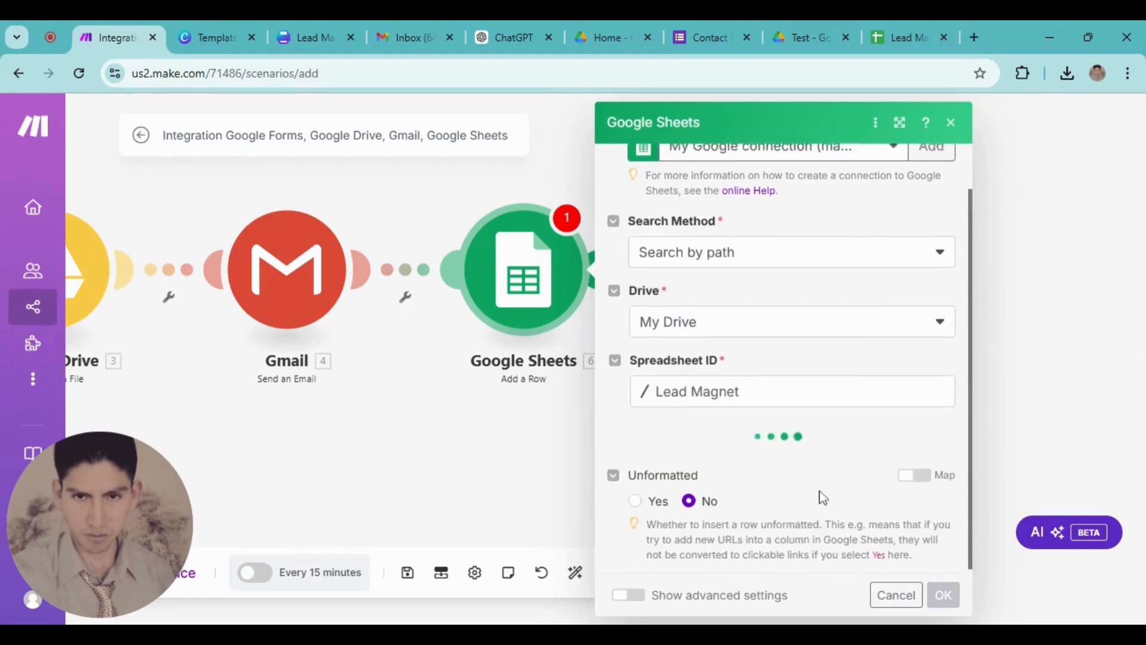
click(940, 515)
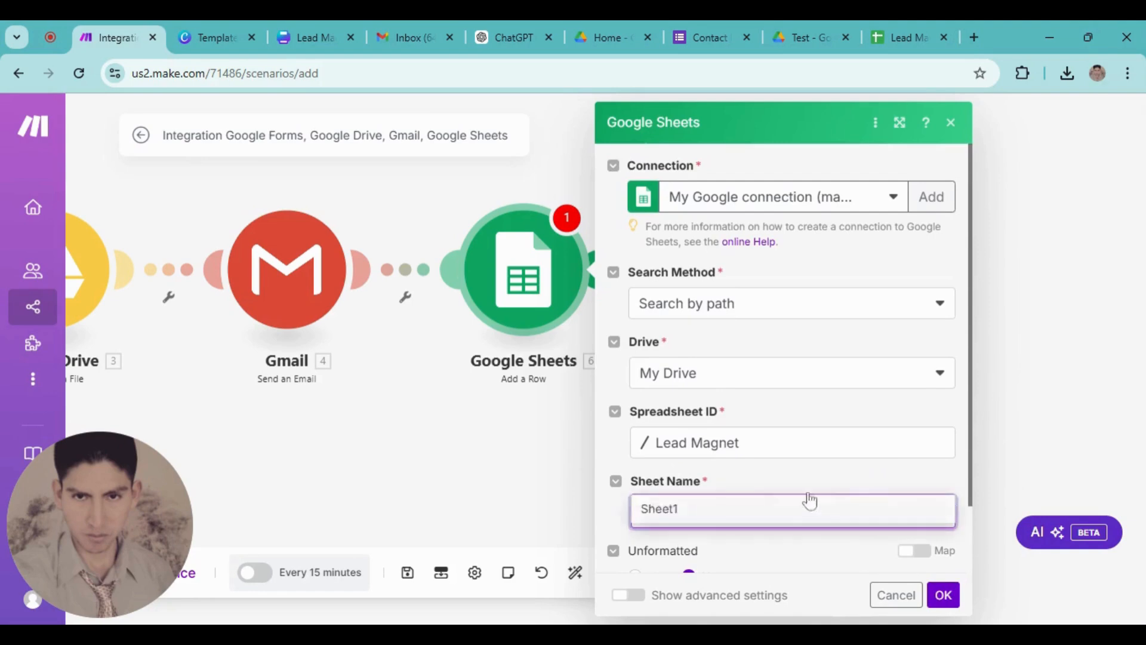
click(661, 405)
Map the form's Name, Email, Phone number and Comments answer values to columns A–D
scroll(743, 494, down, 2)
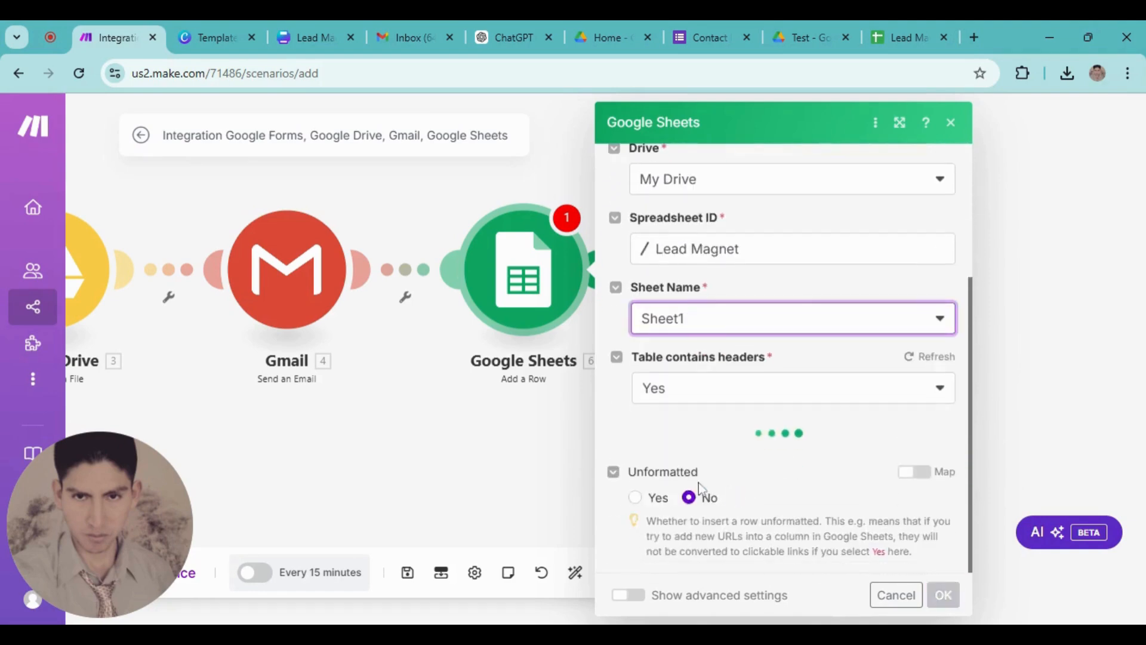
scroll(743, 494, down, 3)
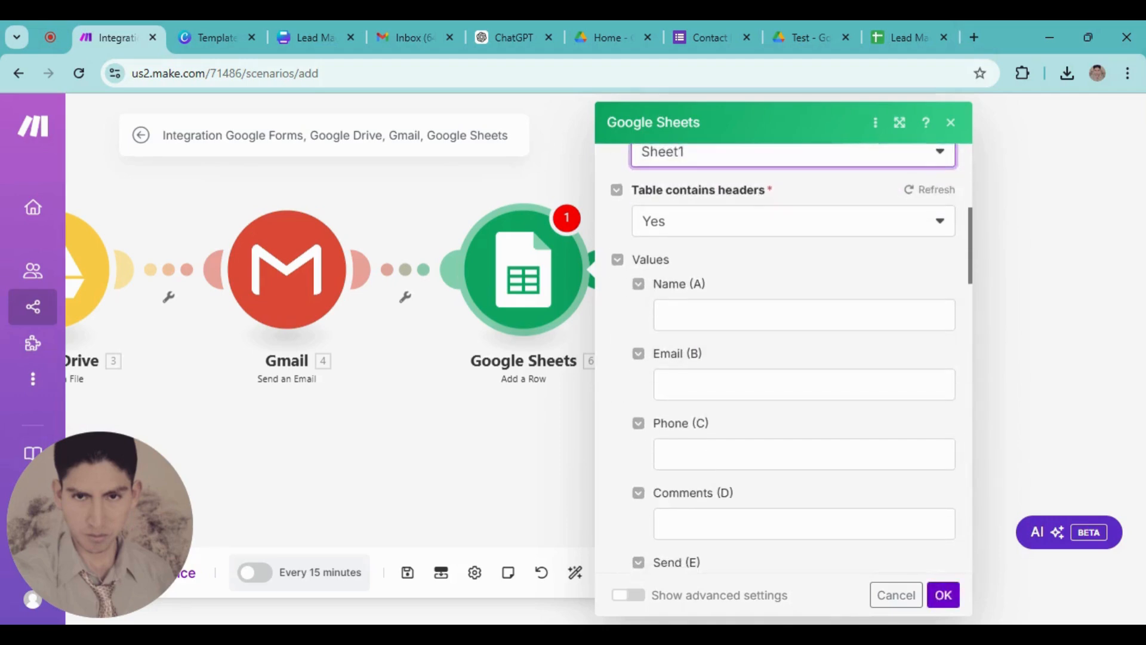
click(776, 314)
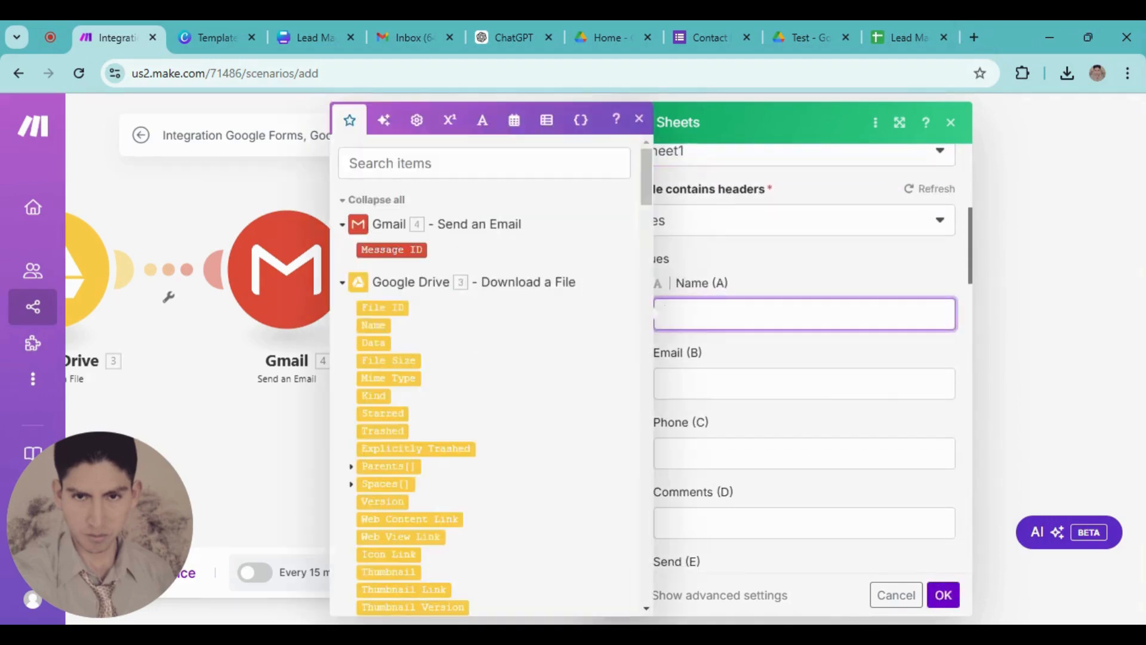
text(valu)
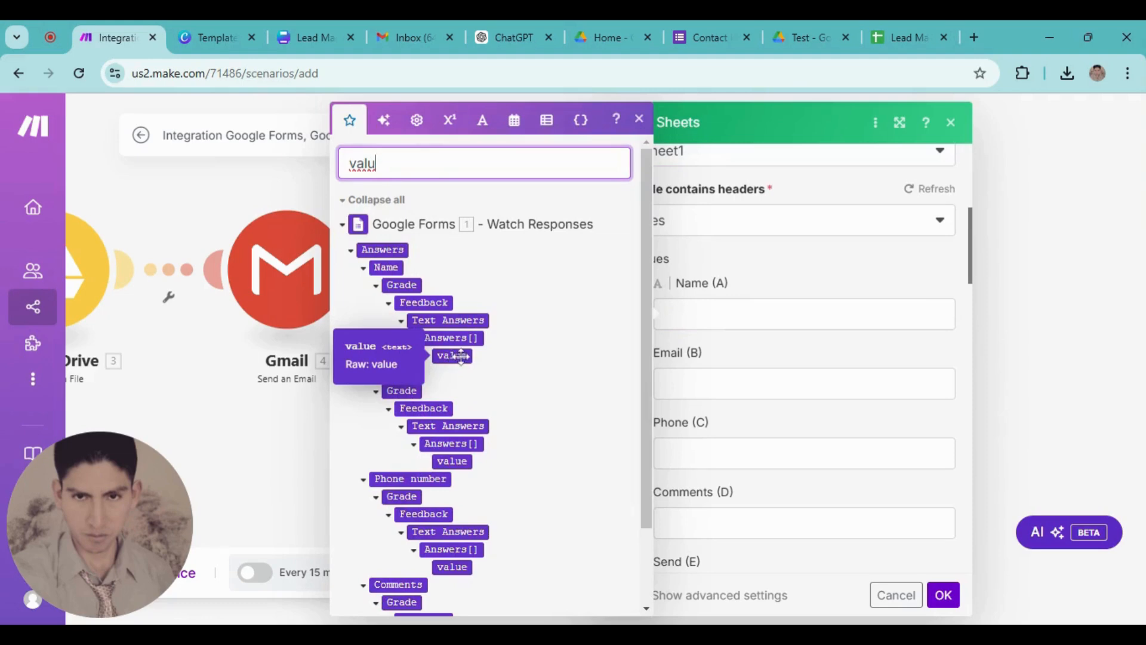
click(457, 356)
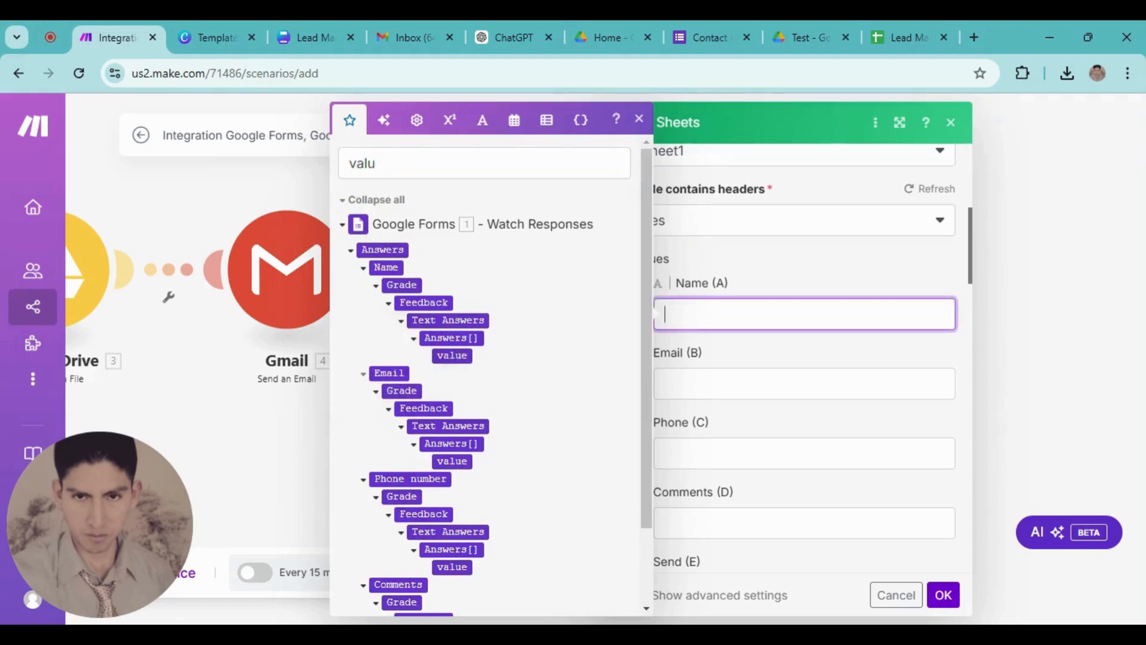
click(724, 409)
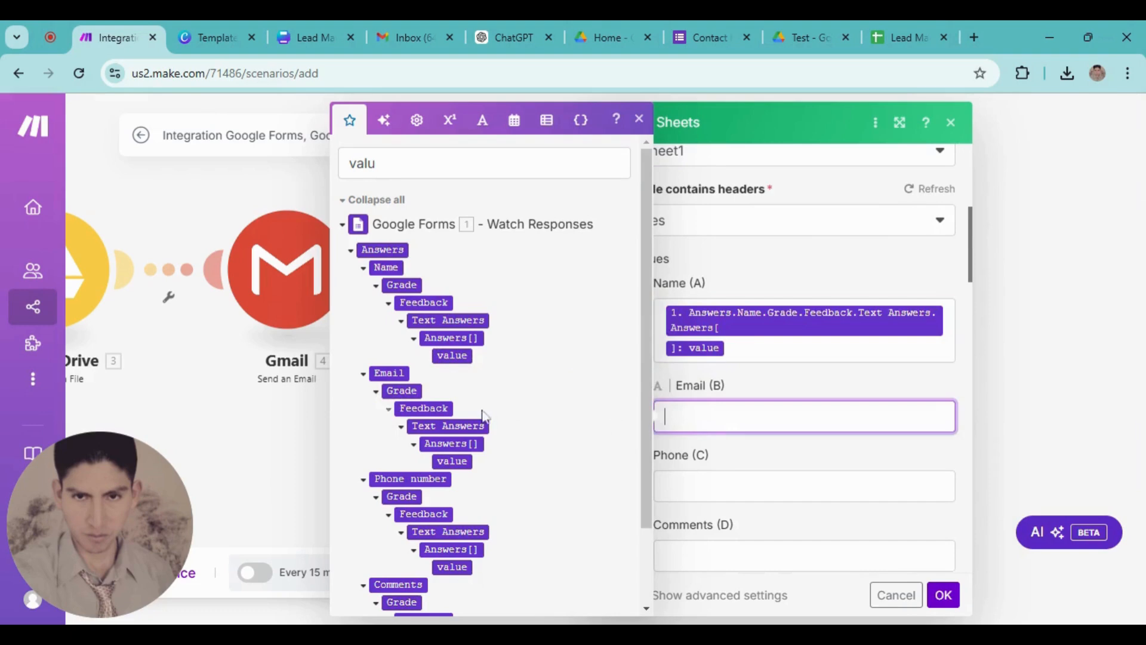
click(444, 463)
scroll(733, 434, down, 3)
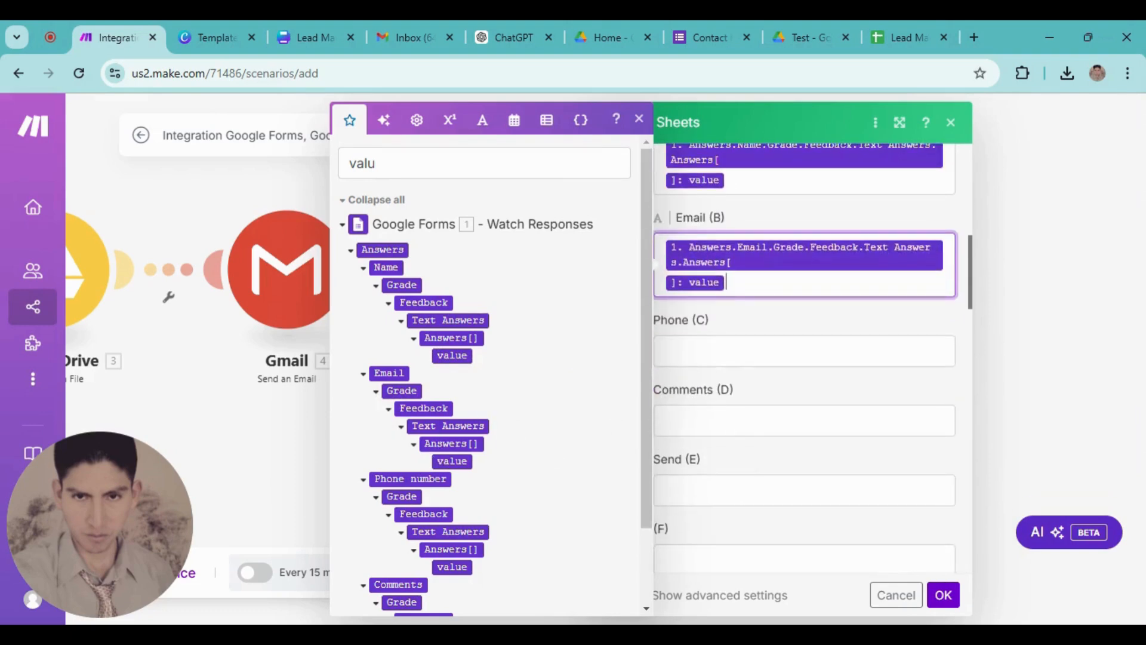
key(Tab)
scroll(491, 463, down, 2)
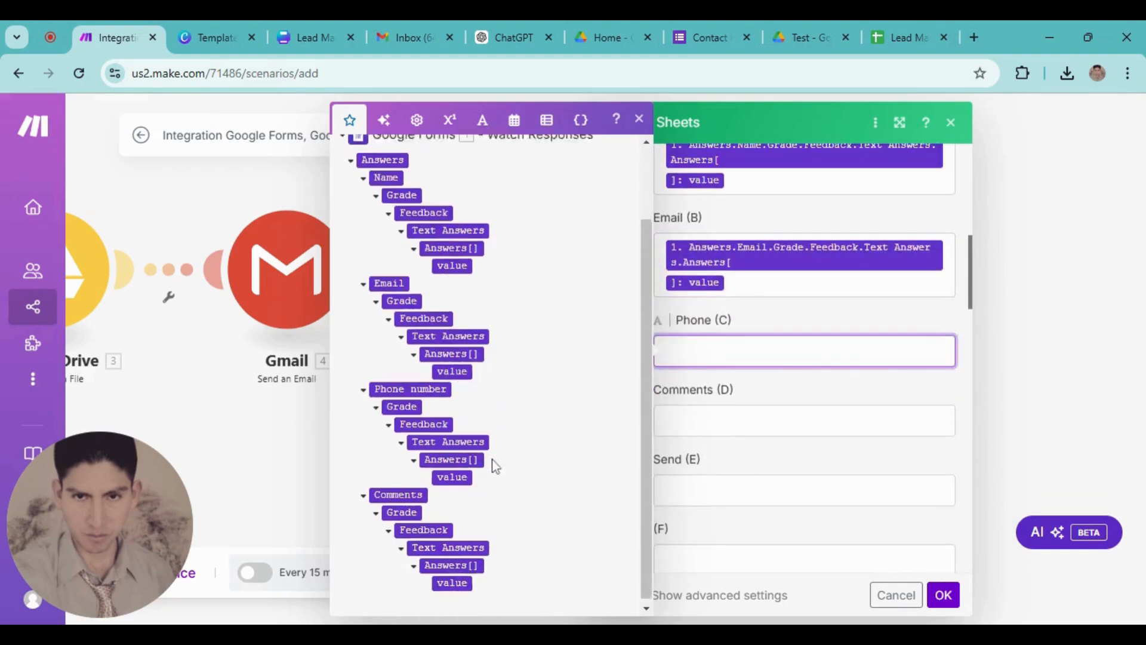
click(450, 474)
click(662, 453)
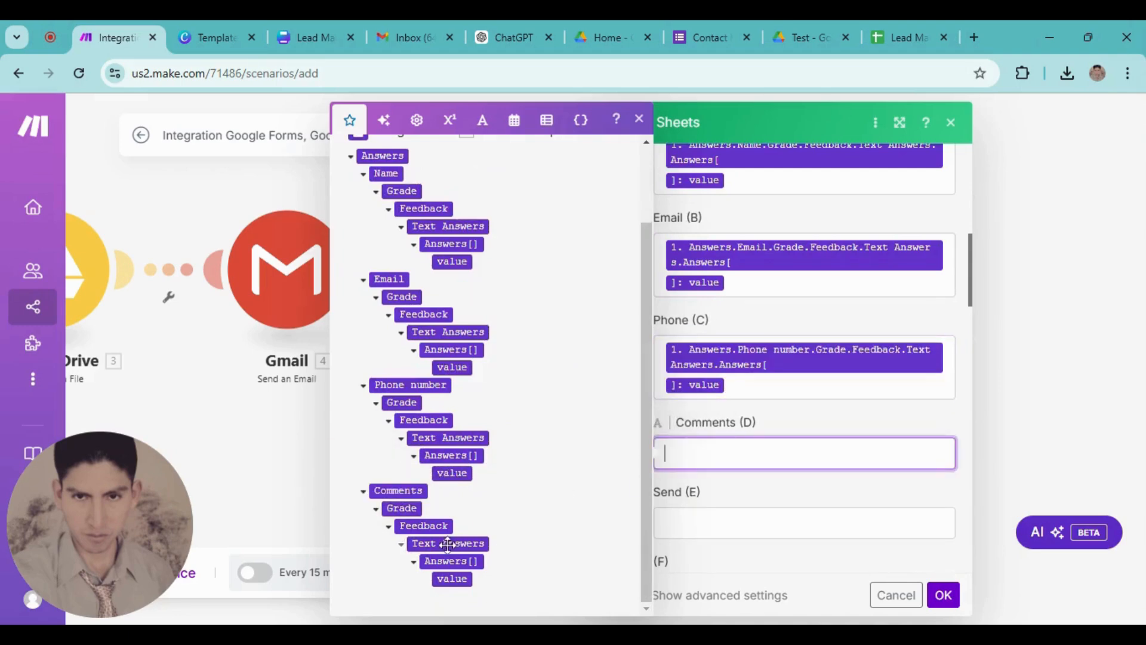
click(452, 578)
Set the Send (E) column to 'Sent' and save the Add a Row settings
scroll(717, 487, down, 5)
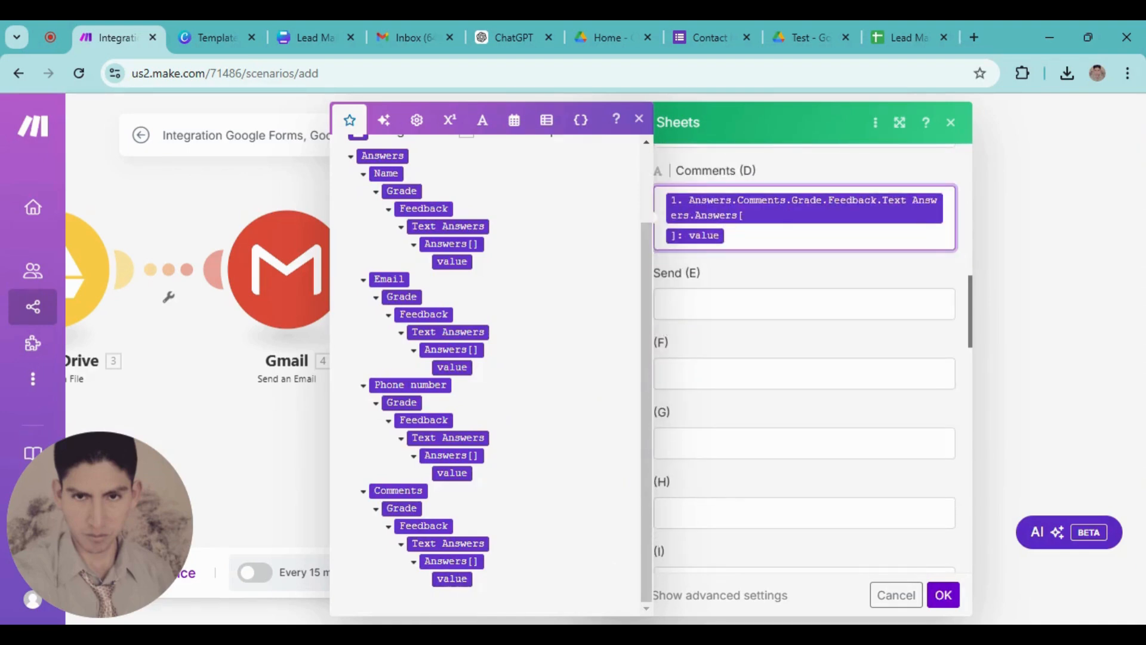
click(665, 304)
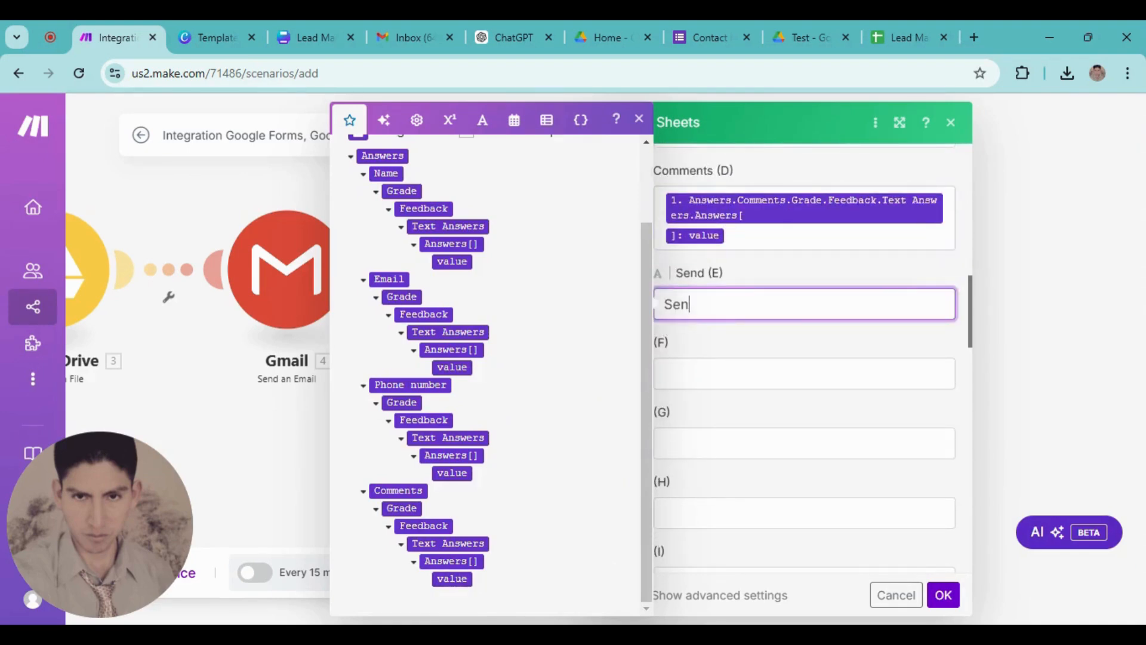
text(Sent)
click(943, 595)
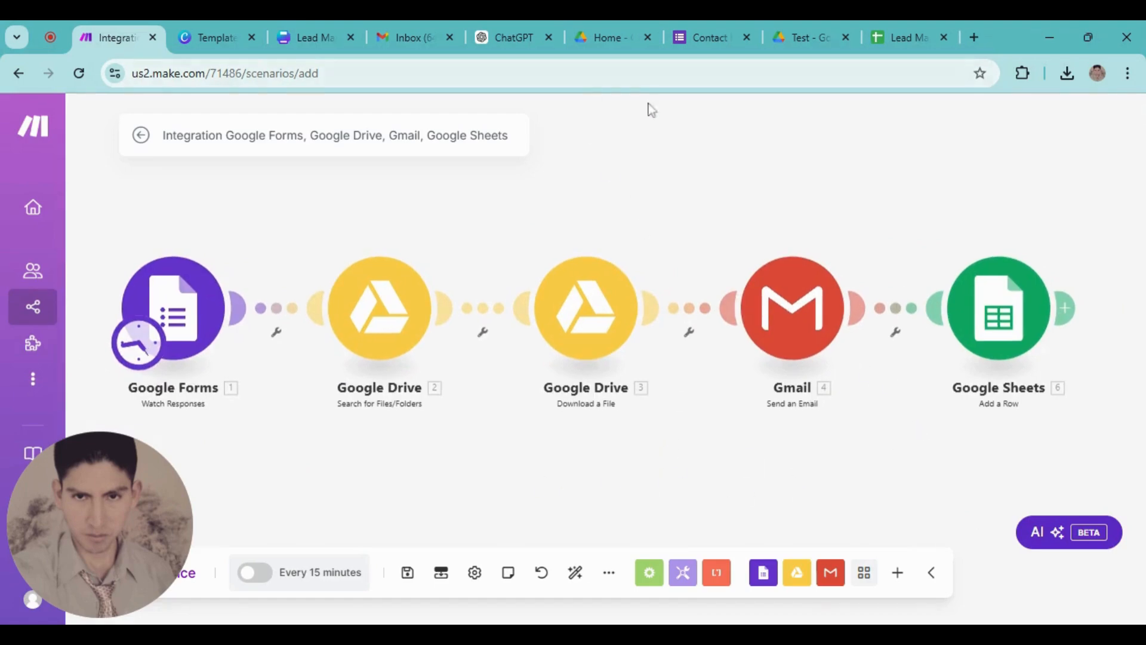
Open the Contact Information form in respondent preview
click(706, 37)
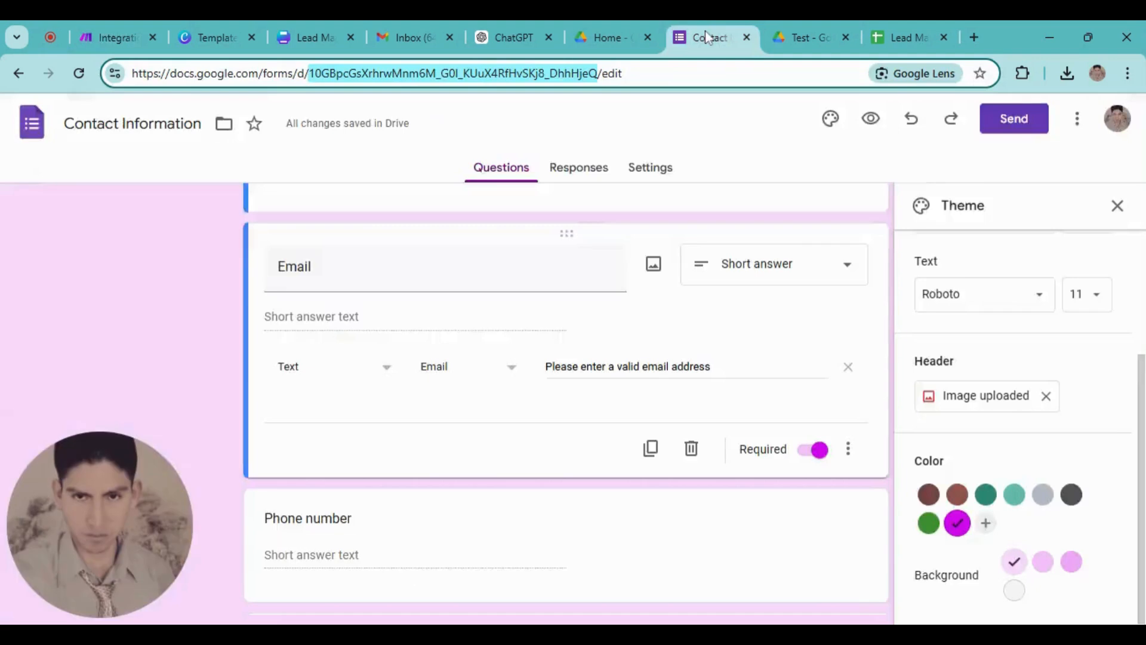
scroll(688, 350, up, 5)
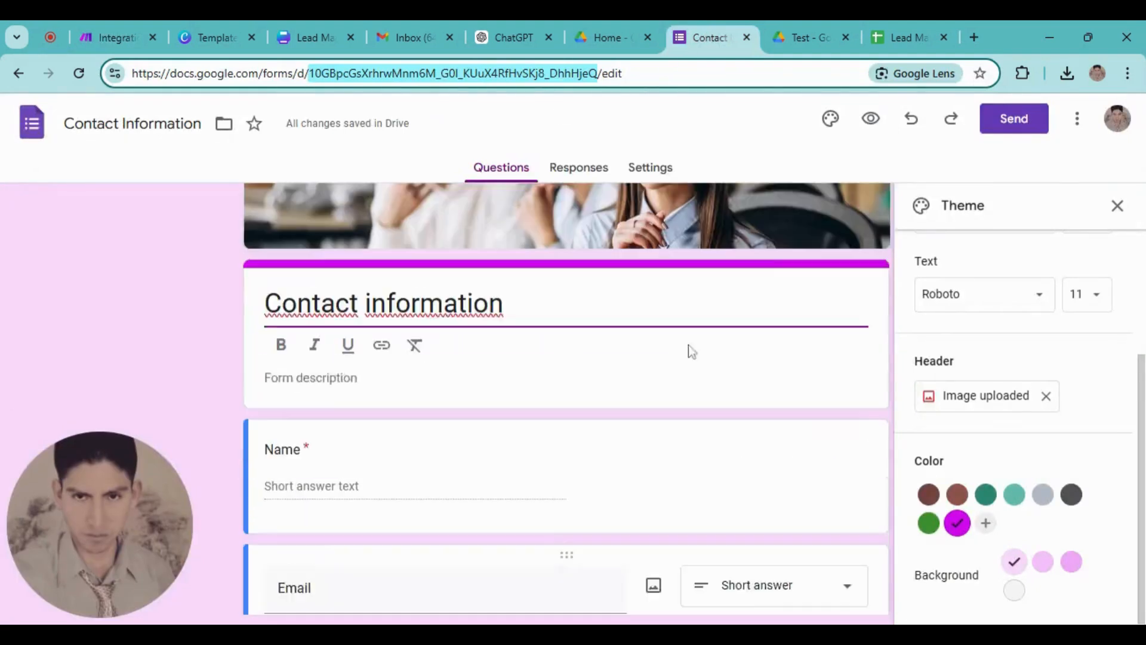
drag(1141, 388, 1140, 263)
scroll(794, 267, up, 2)
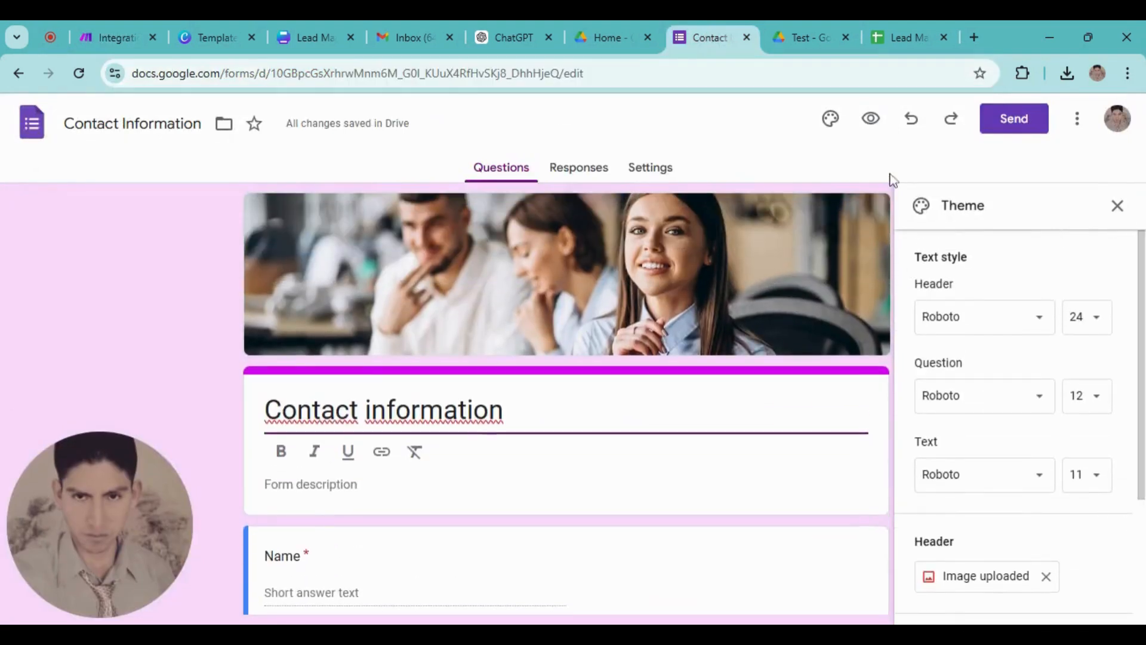
click(871, 123)
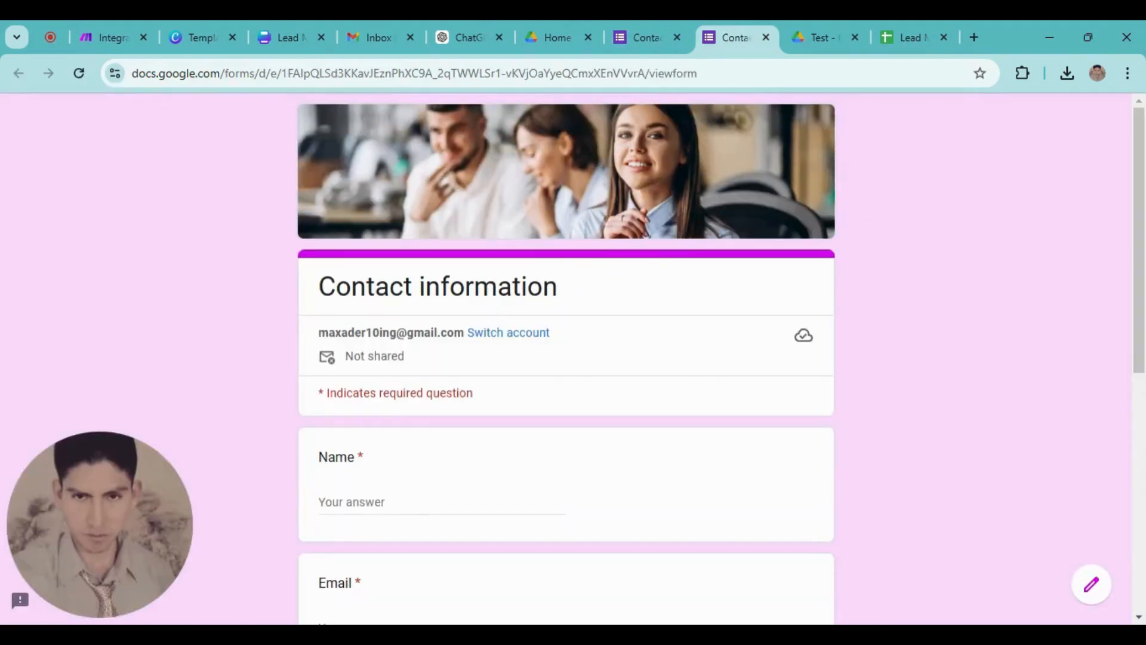
Submit a test response with a name, email, phone number and the comment 'Hi good day'
scroll(344, 460, down, 3)
click(359, 334)
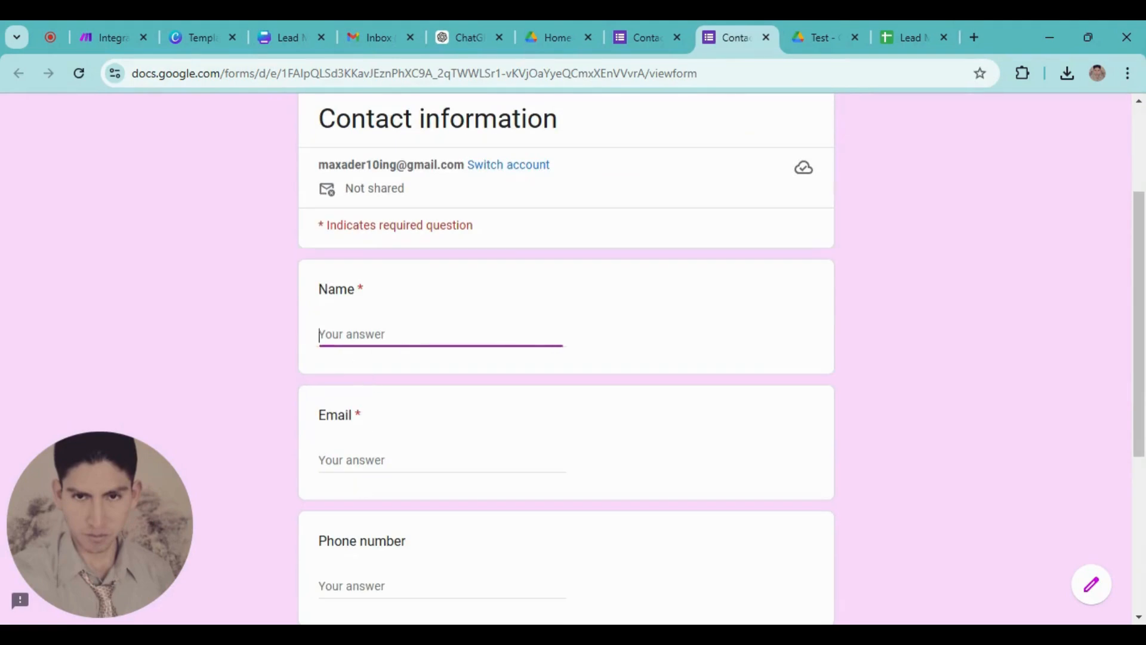
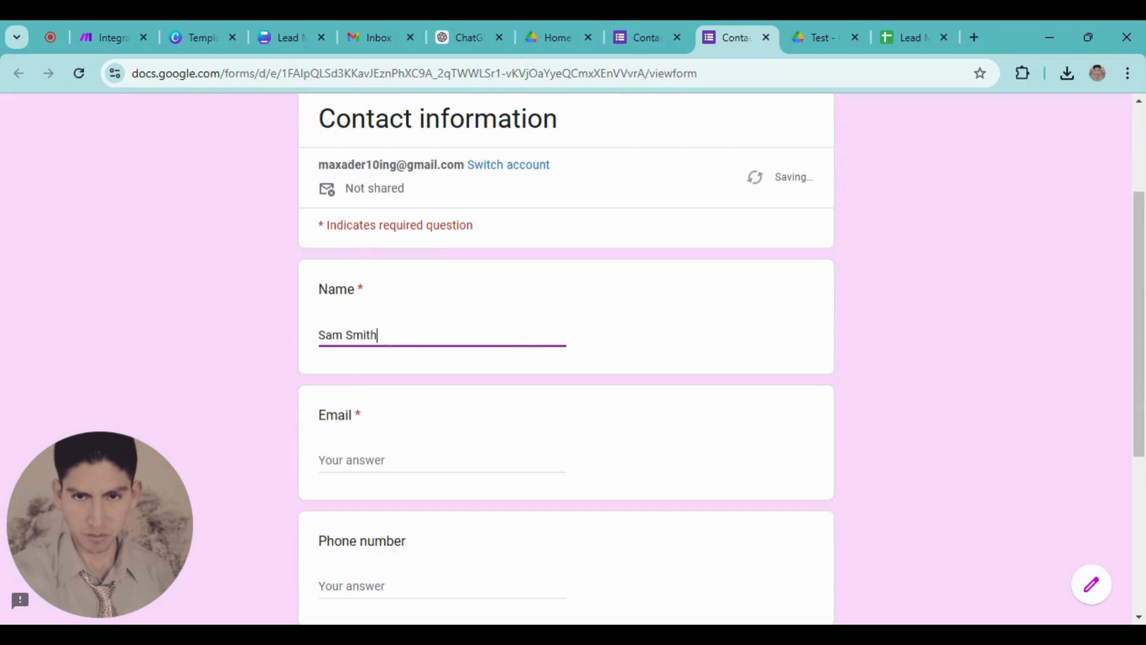
scroll(366, 468, down, 5)
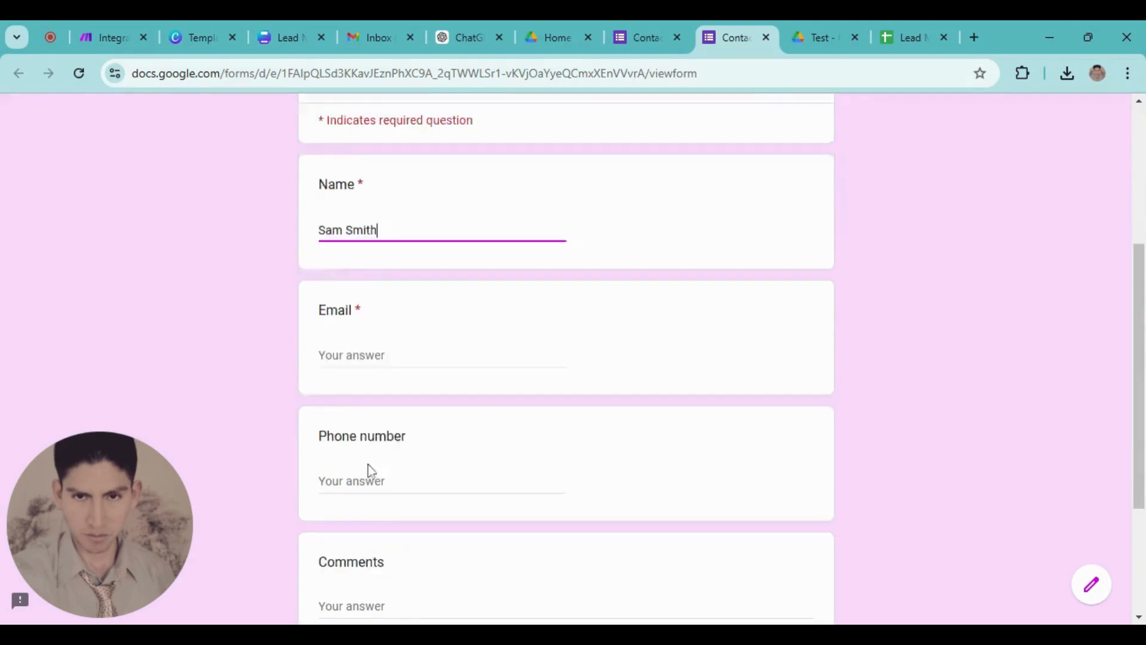
click(347, 153)
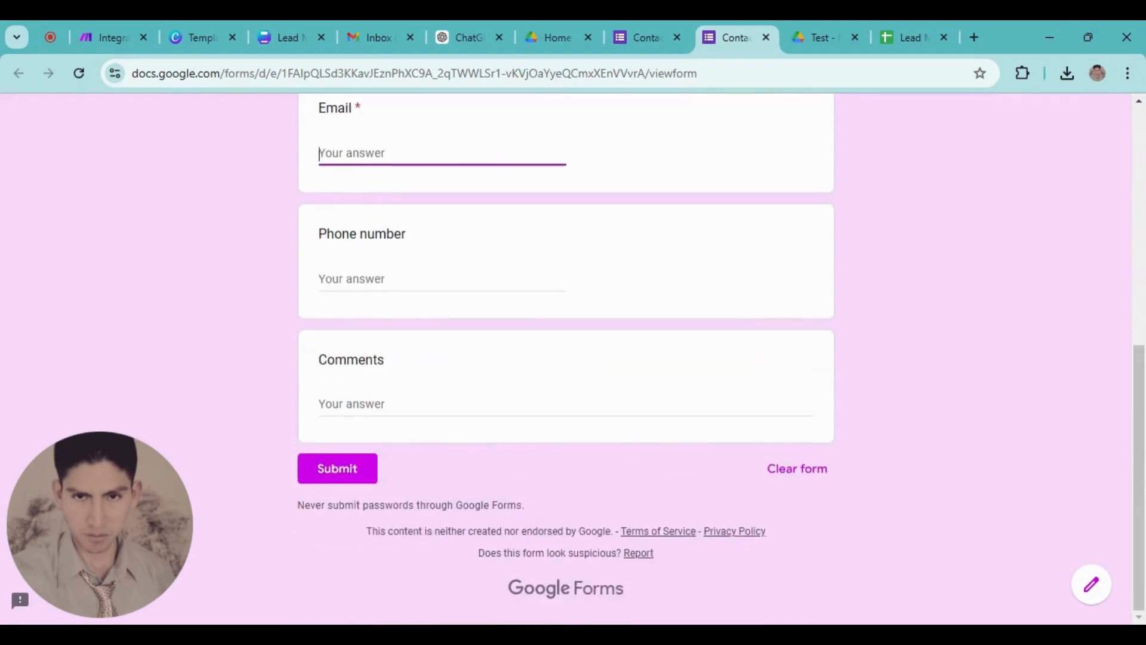
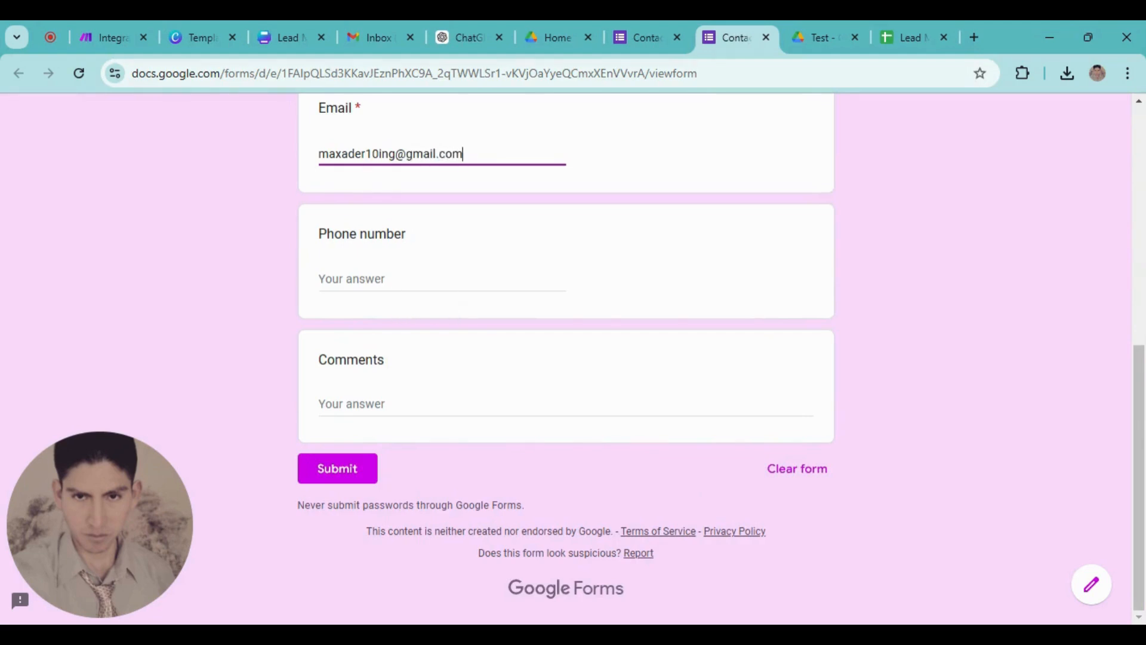
click(399, 295)
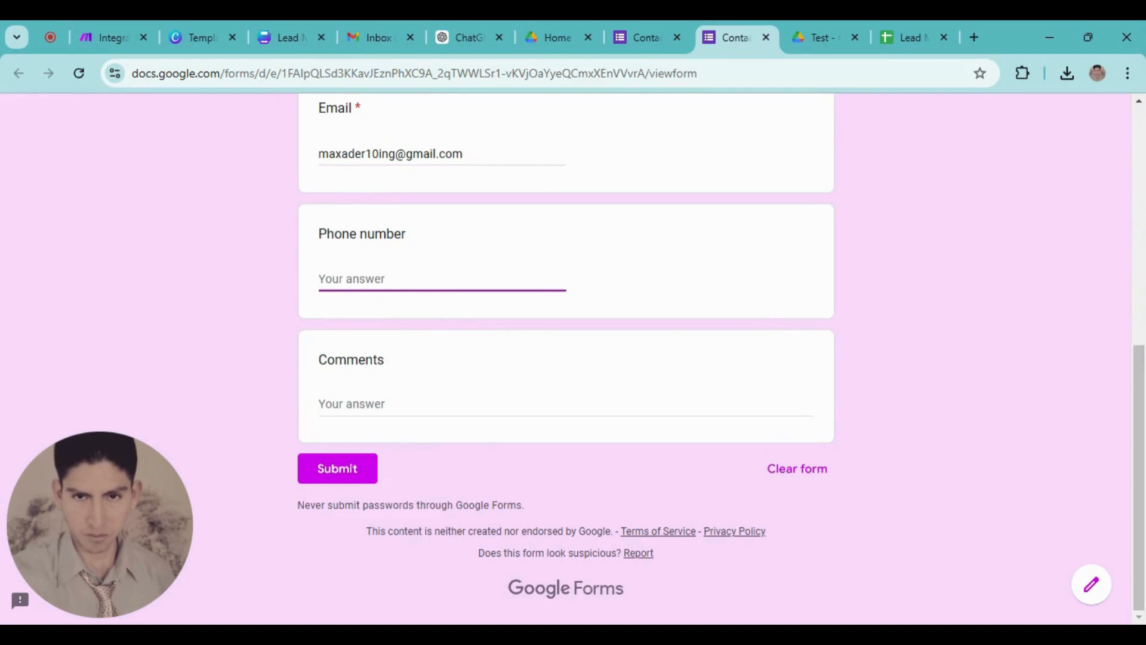
text(999999999)
click(342, 404)
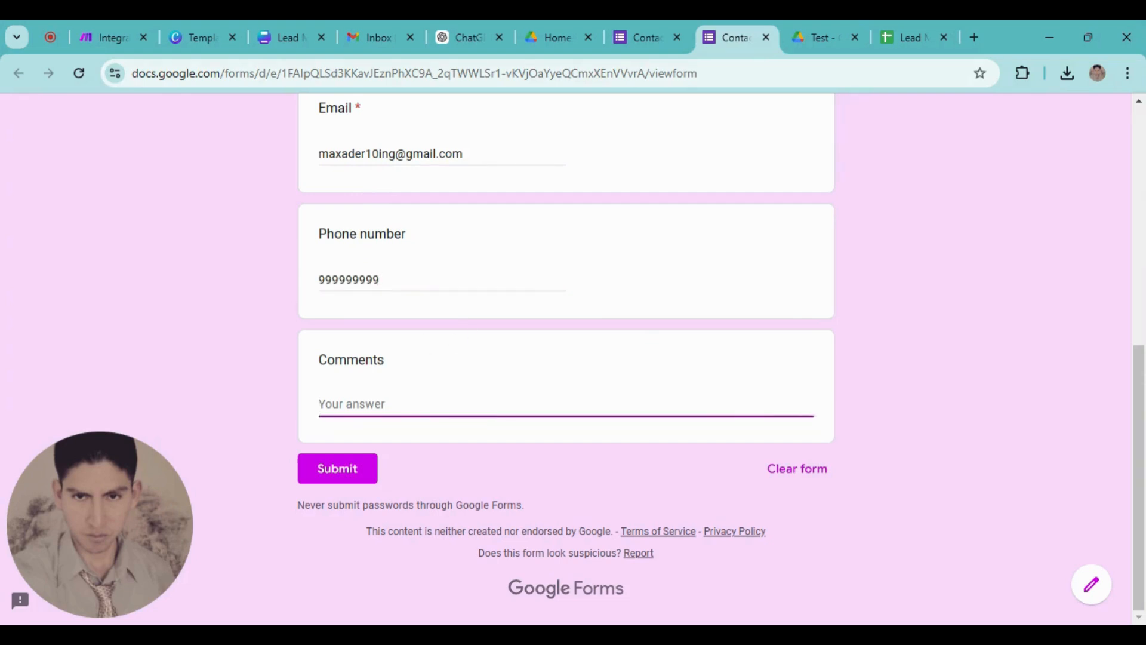
text(Hi good day)
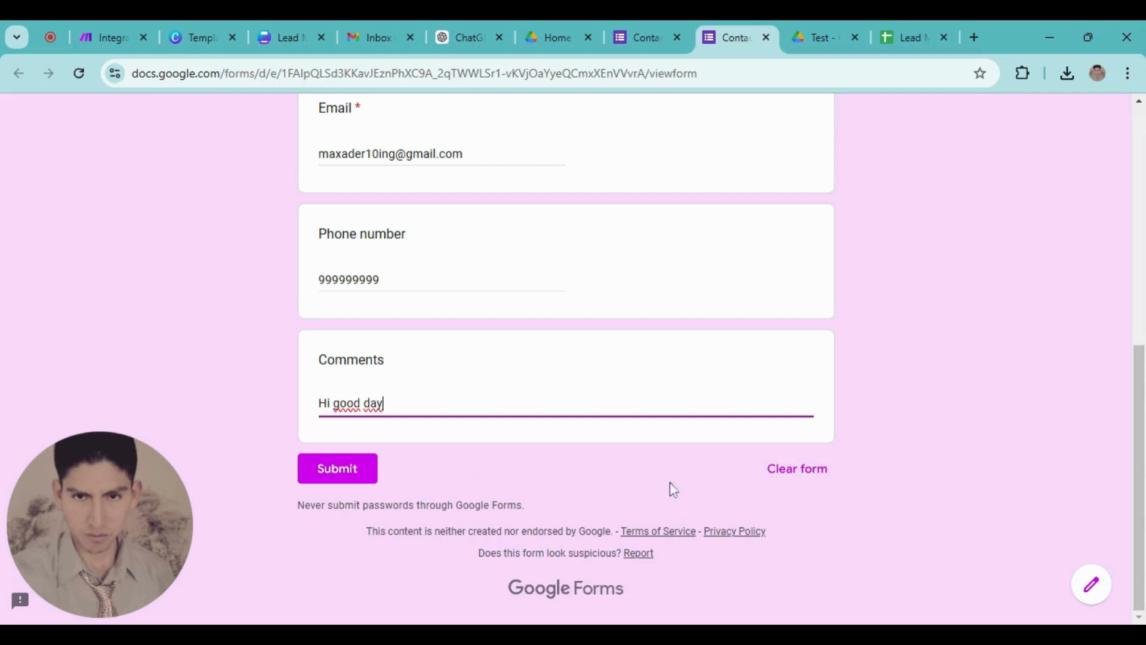
click(342, 484)
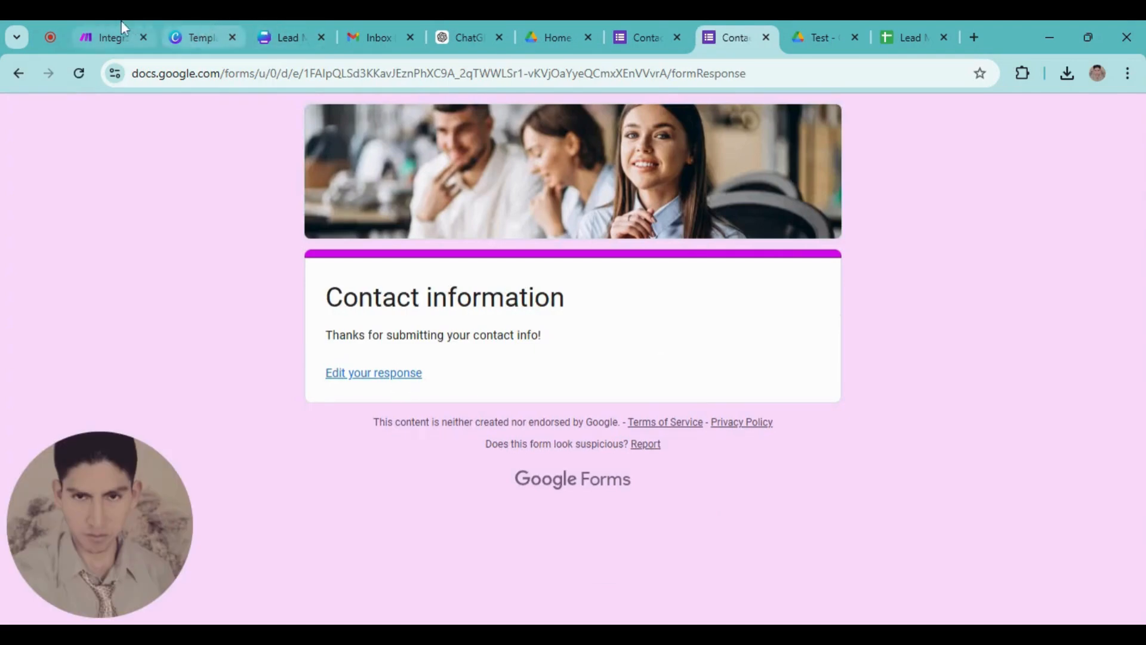
Run only the Google Forms trigger module in the Make scenario
click(97, 23)
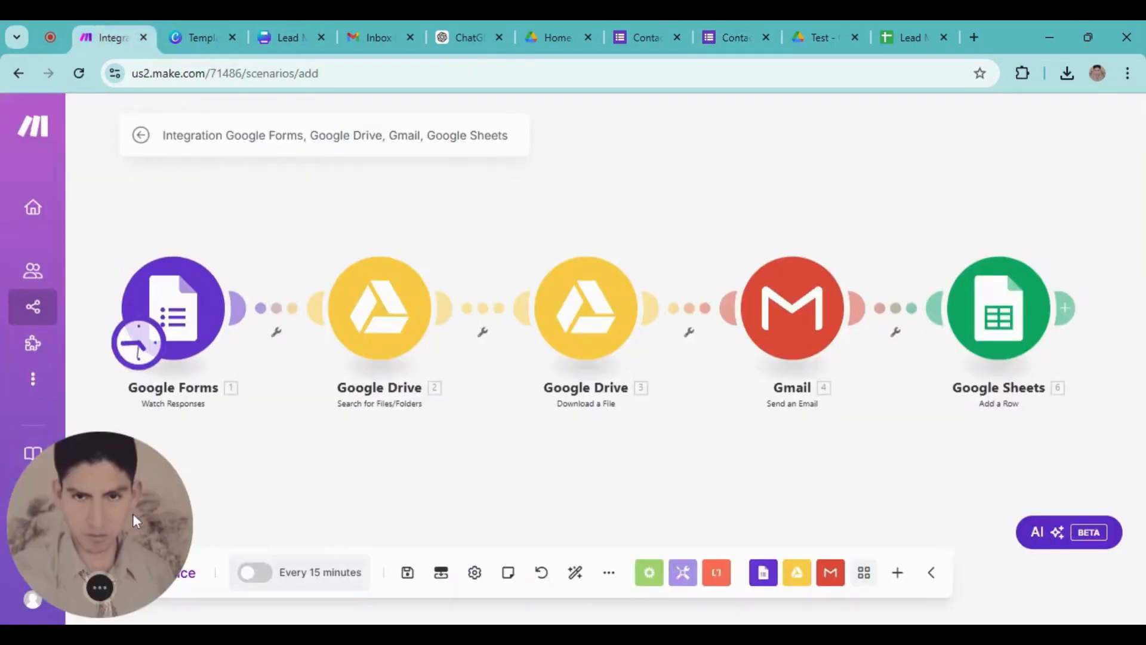
drag(133, 513, 124, 431)
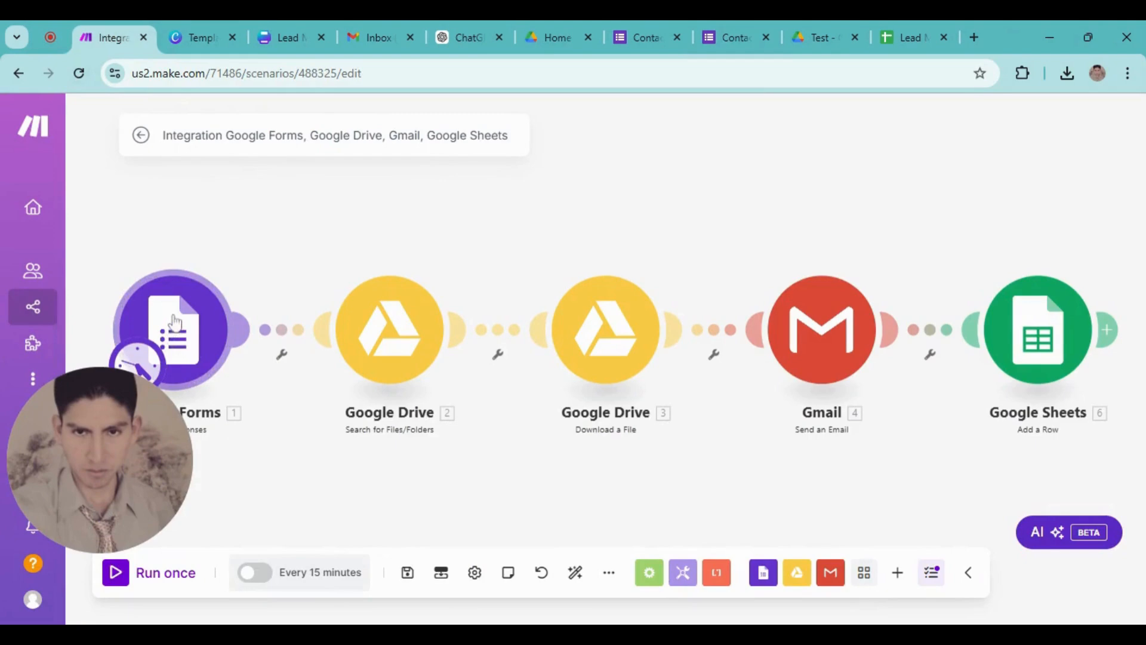
right_click(173, 318)
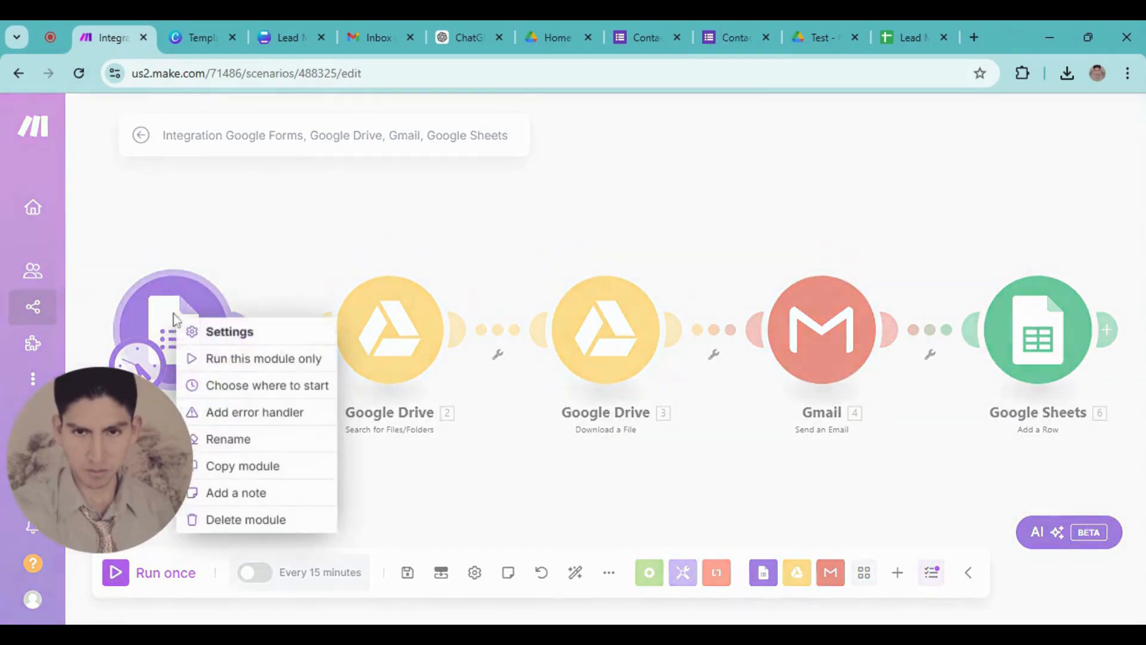
click(250, 361)
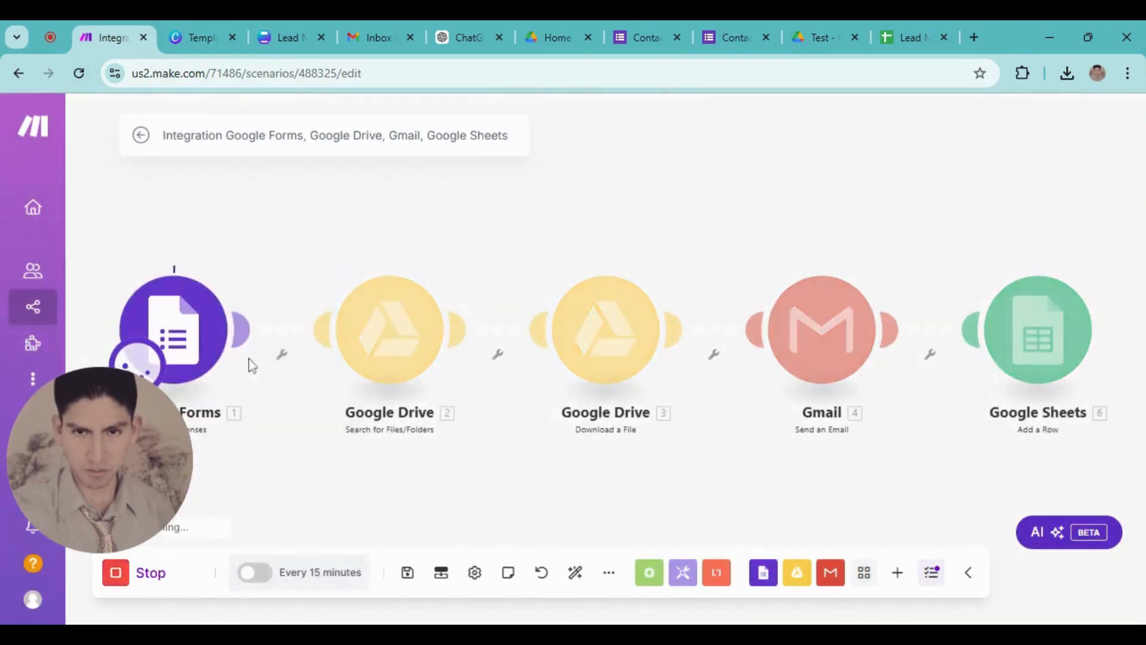
Drill into the output's Answers to find the Comments value 'Hi good day', then close it
click(332, 319)
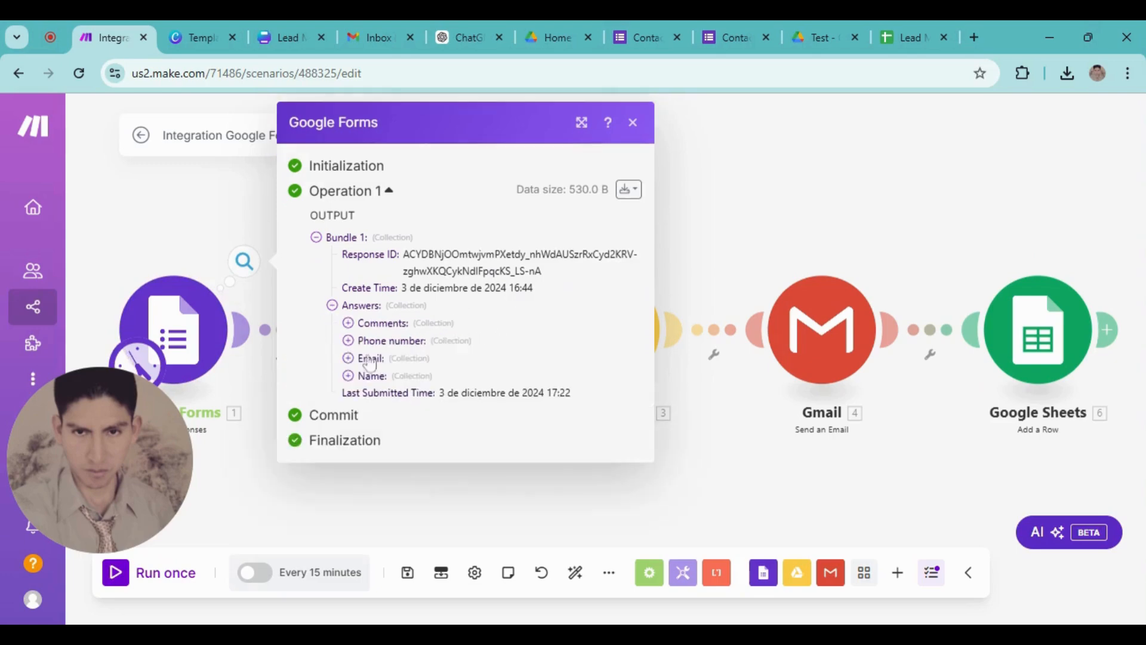
click(348, 323)
click(365, 358)
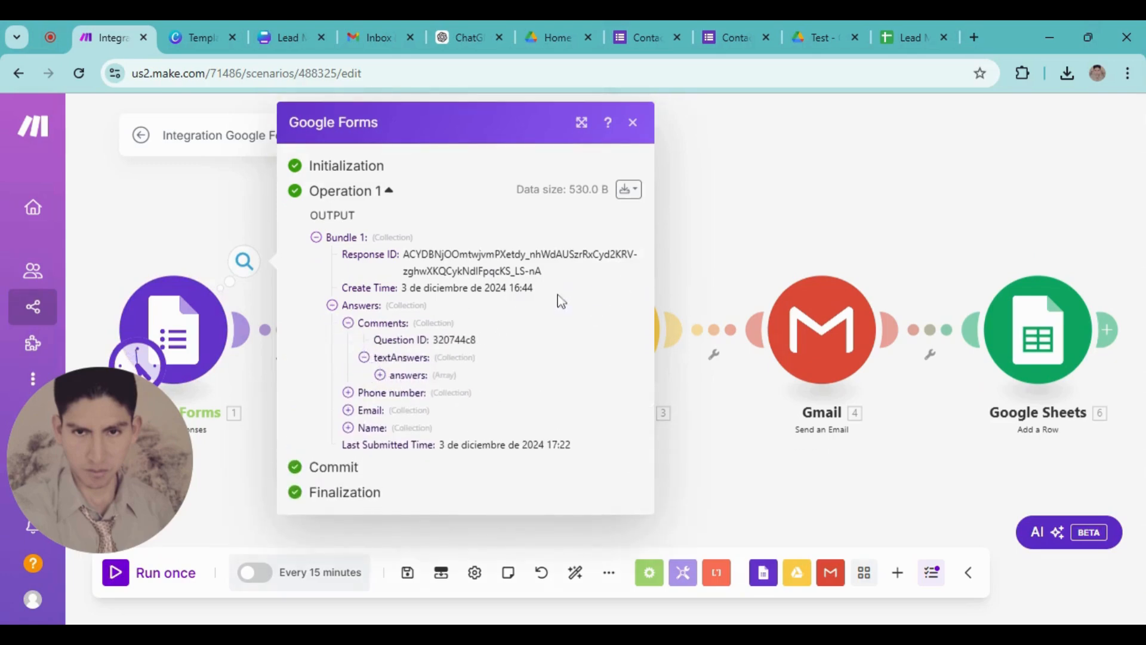
click(381, 376)
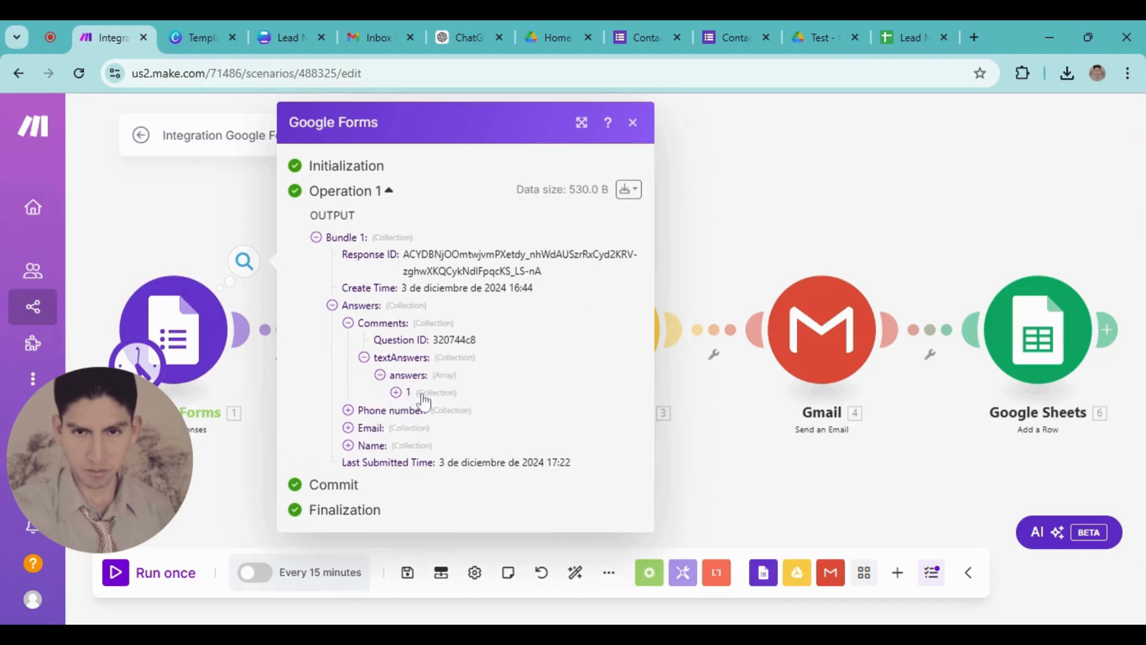
click(396, 392)
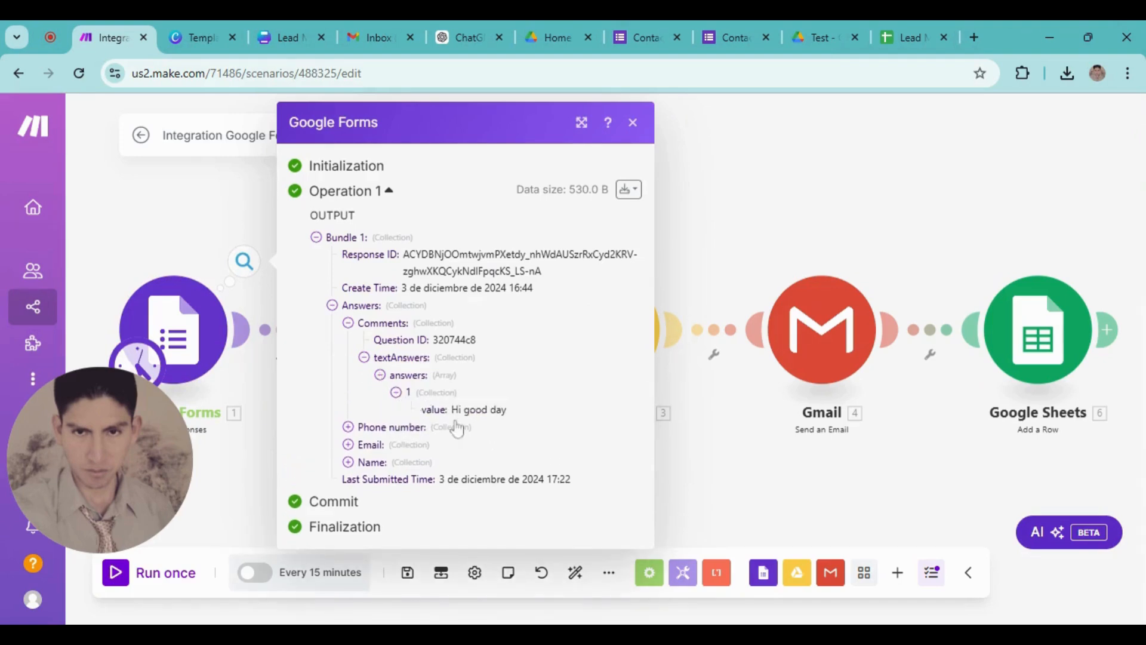
click(632, 122)
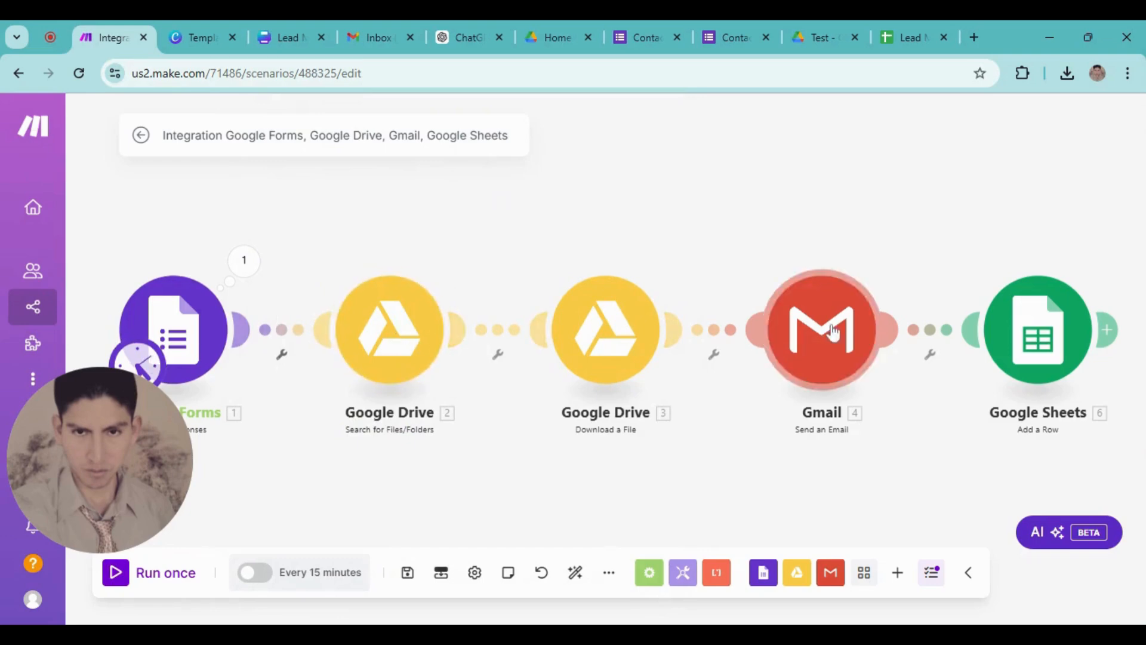
drag(819, 173, 672, 168)
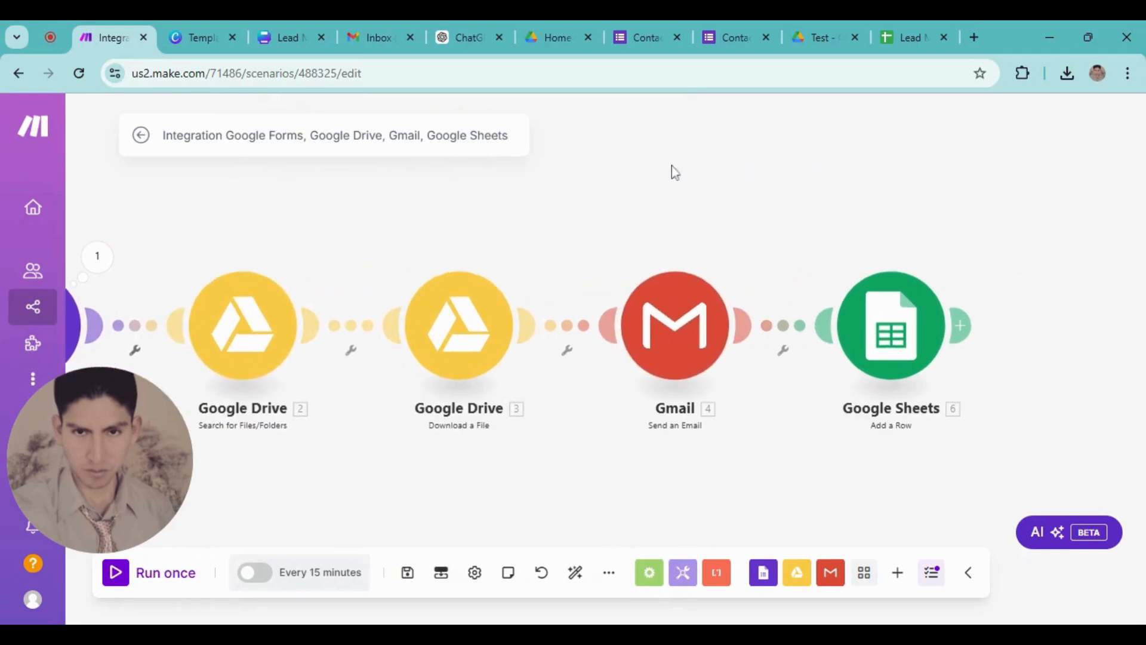
Replace the Gmail Email address 1 with the form's Email answer value
click(681, 318)
click(872, 407)
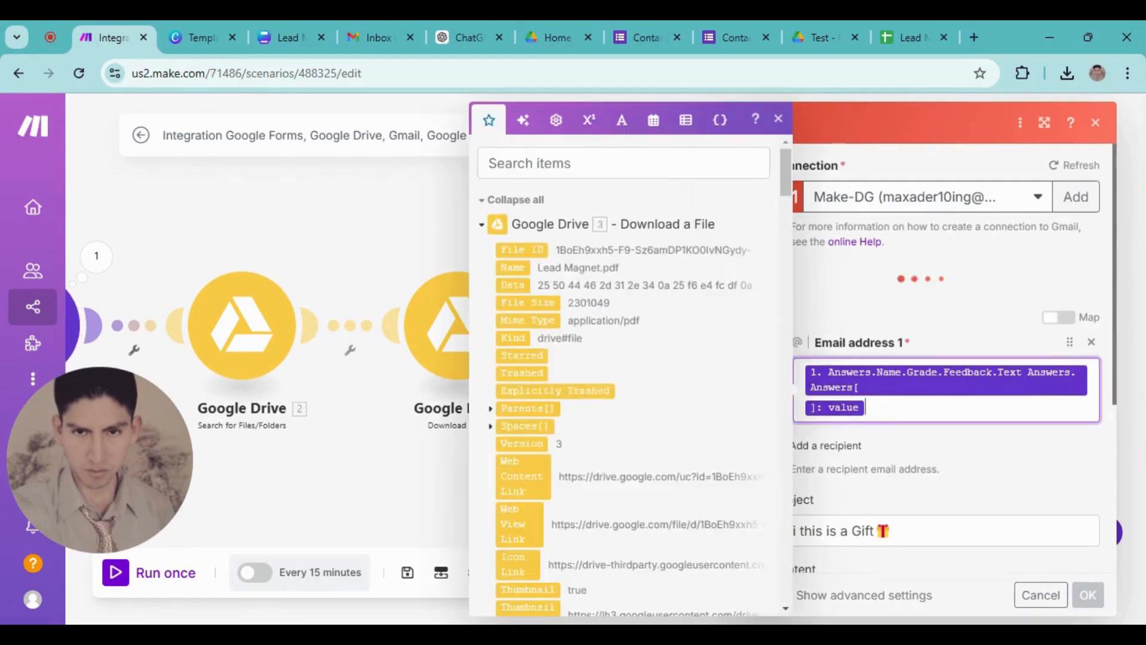
key(BackSpace)
key(BackSpace)
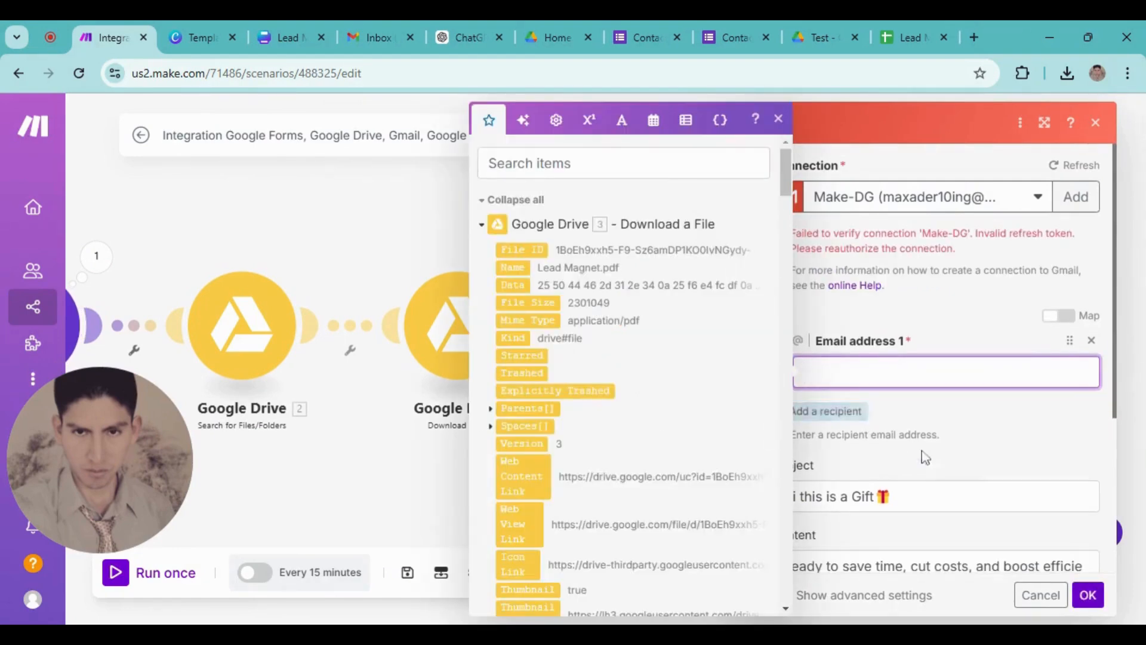
click(588, 163)
text(valu)
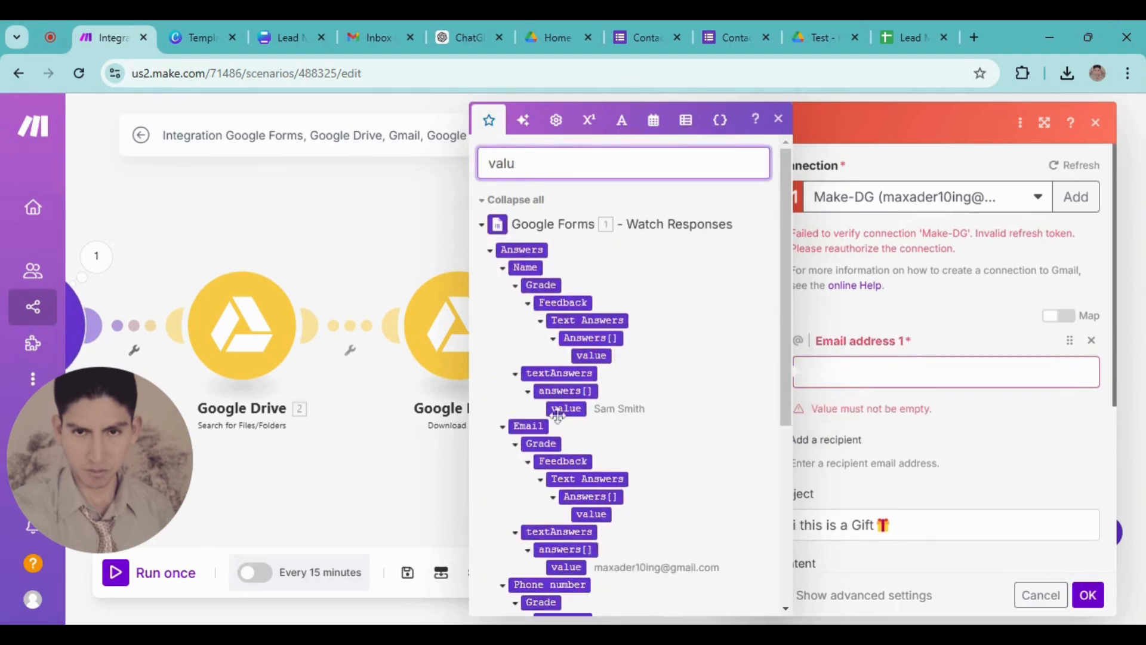
scroll(552, 358, down, 3)
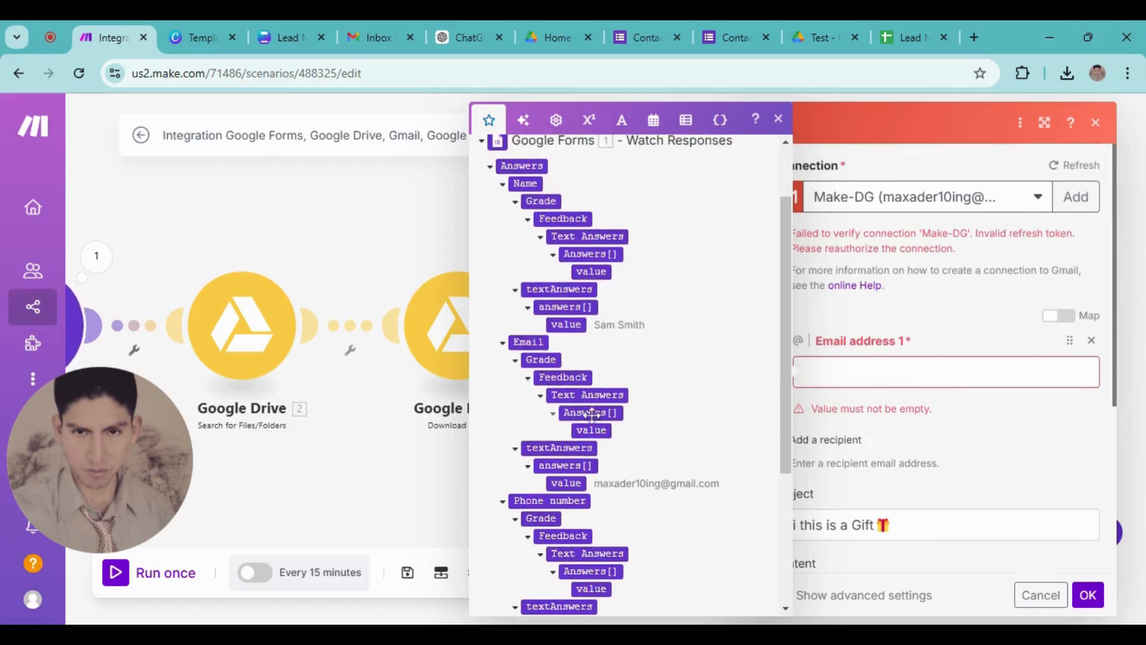
scroll(568, 418, up, 2)
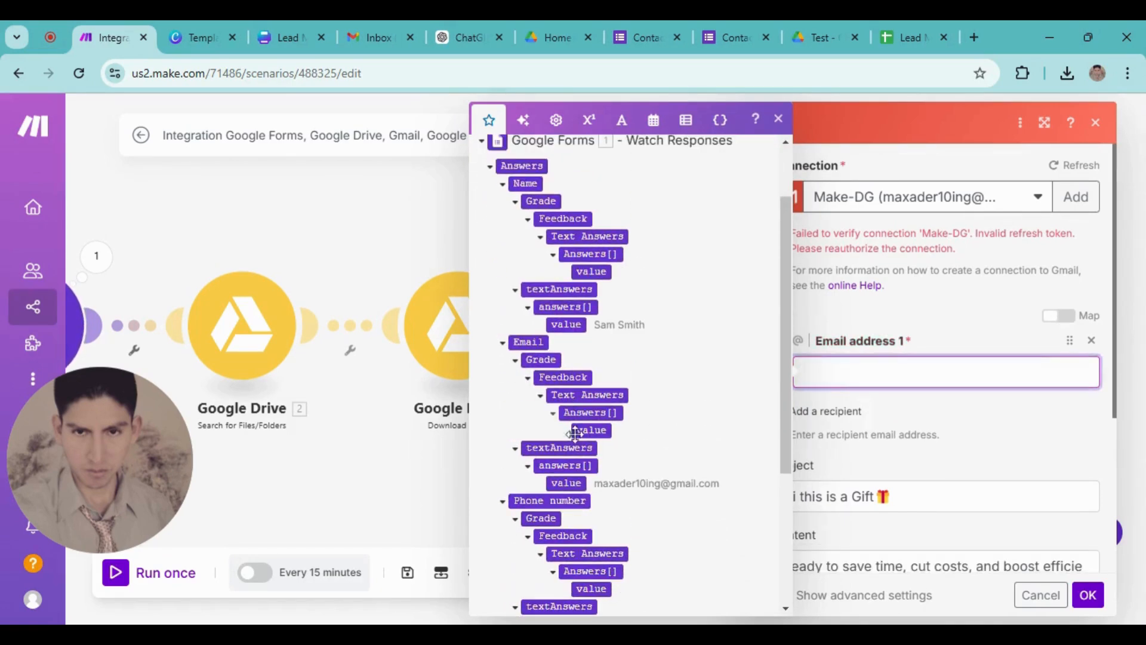
click(570, 482)
scroll(962, 465, down, 2)
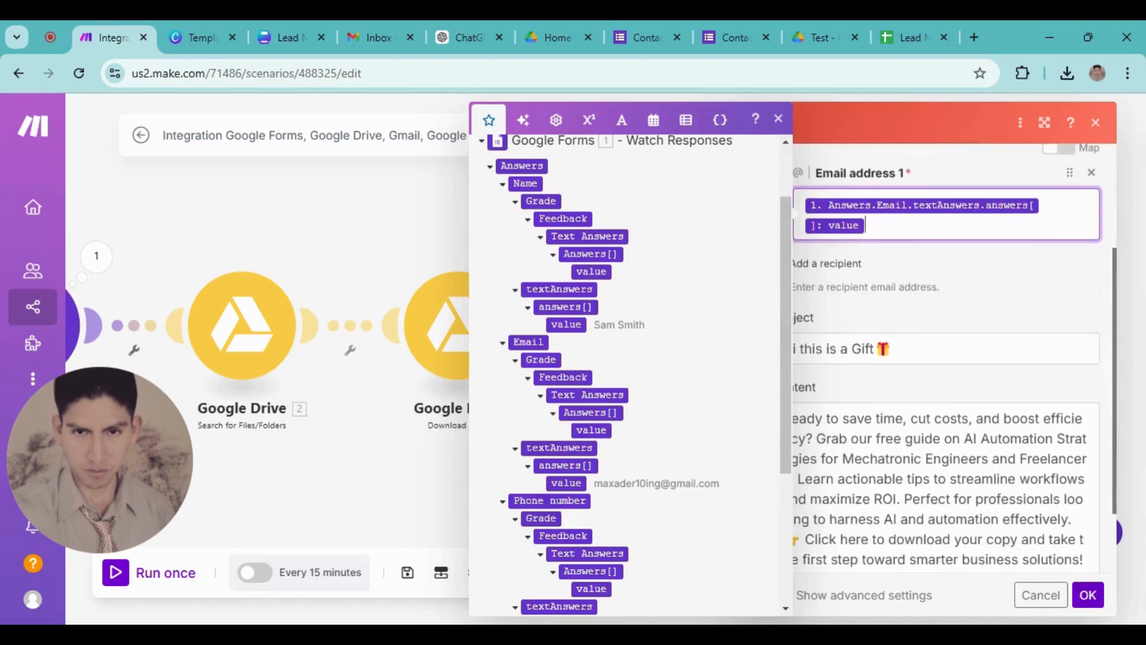
click(778, 119)
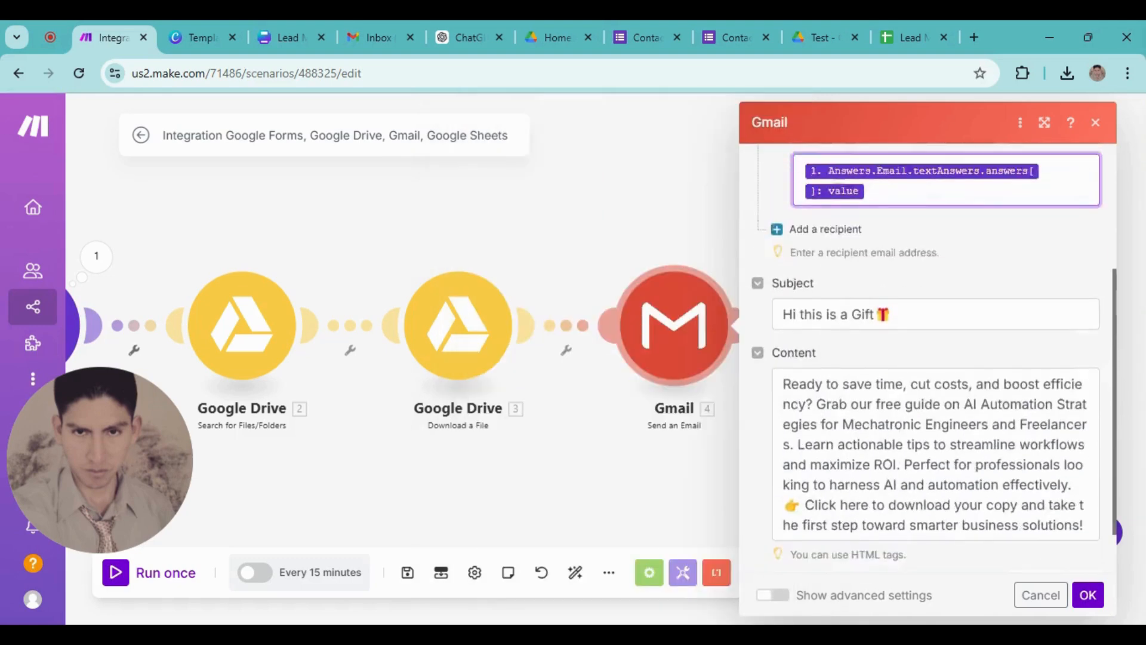
scroll(931, 472, up, 2)
scroll(931, 472, down, 3)
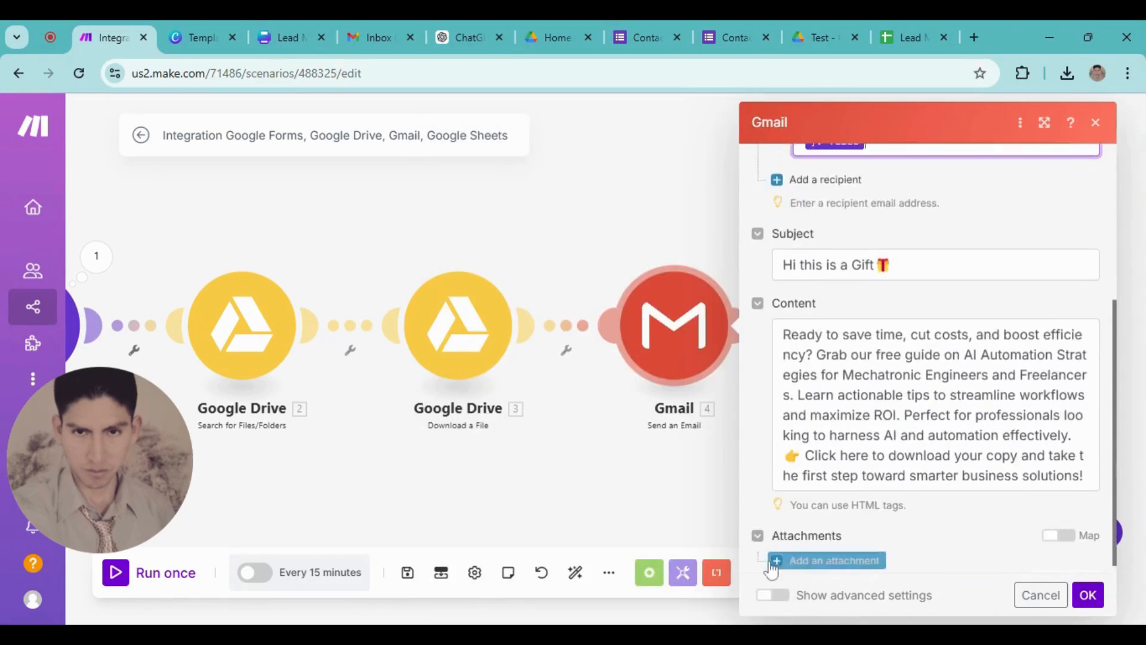
Attach the file downloaded from Google Drive and save the Gmail settings
click(773, 564)
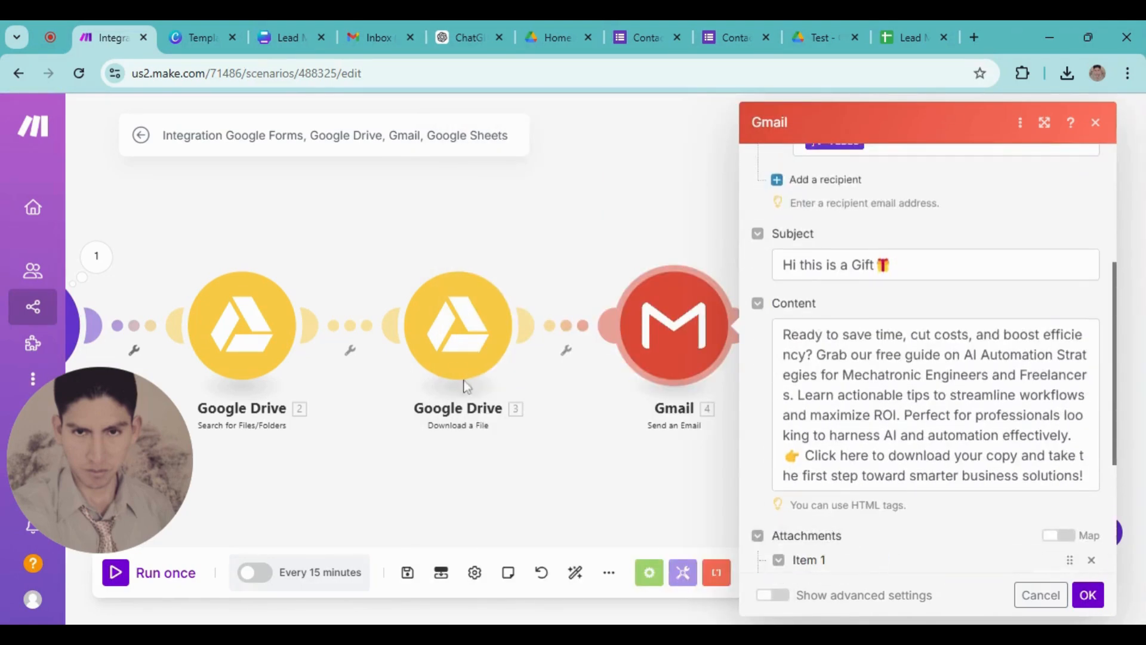
scroll(922, 537, down, 3)
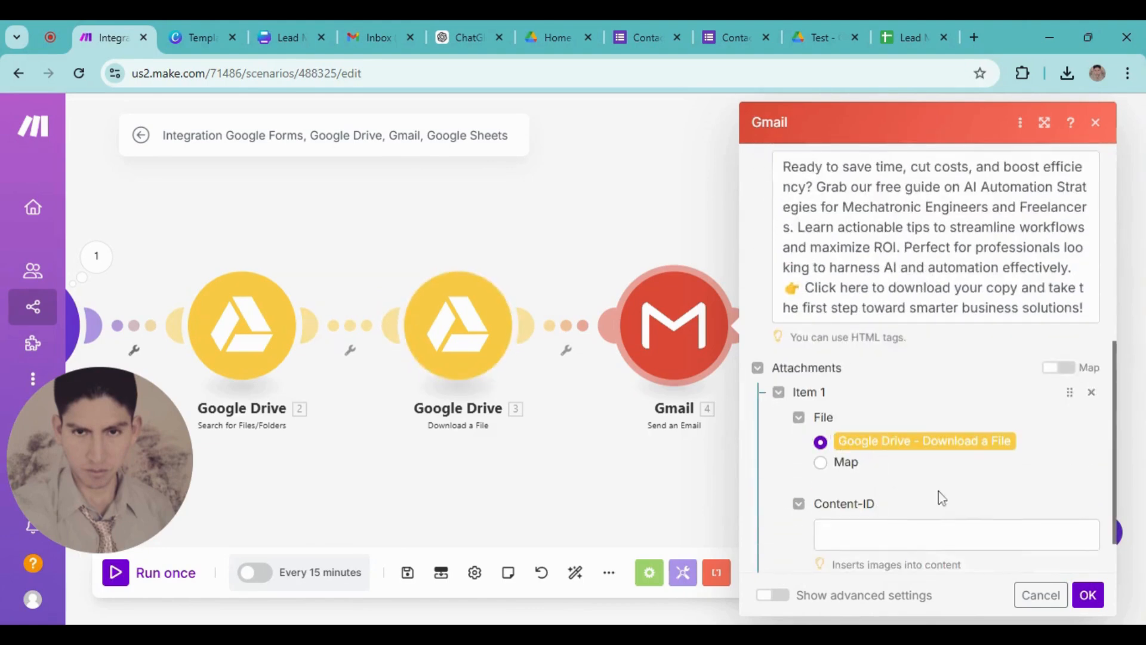
click(1087, 595)
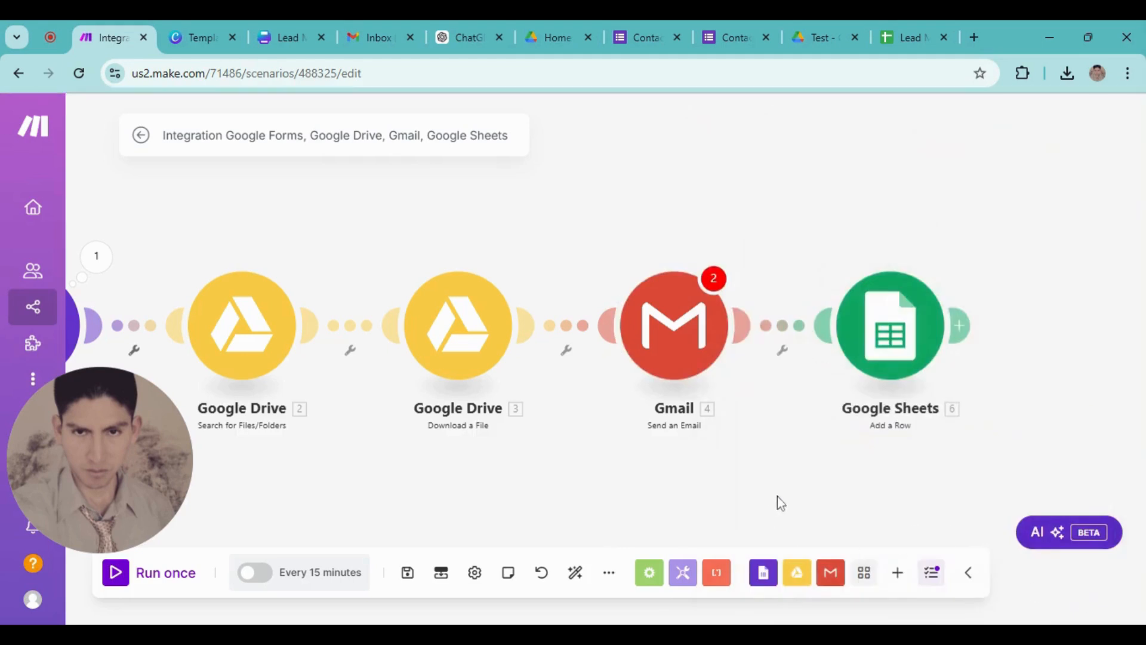
In the Google Sheets Add a Row step, remap Name (A) to the form's Name answer
click(697, 329)
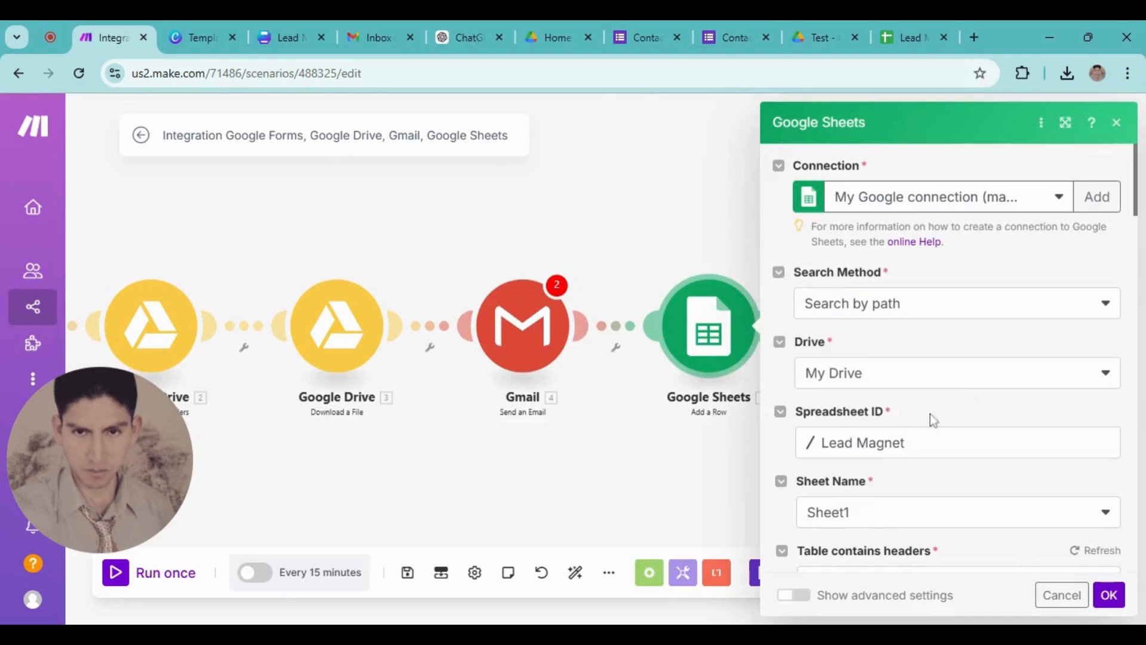
scroll(955, 475, down, 2)
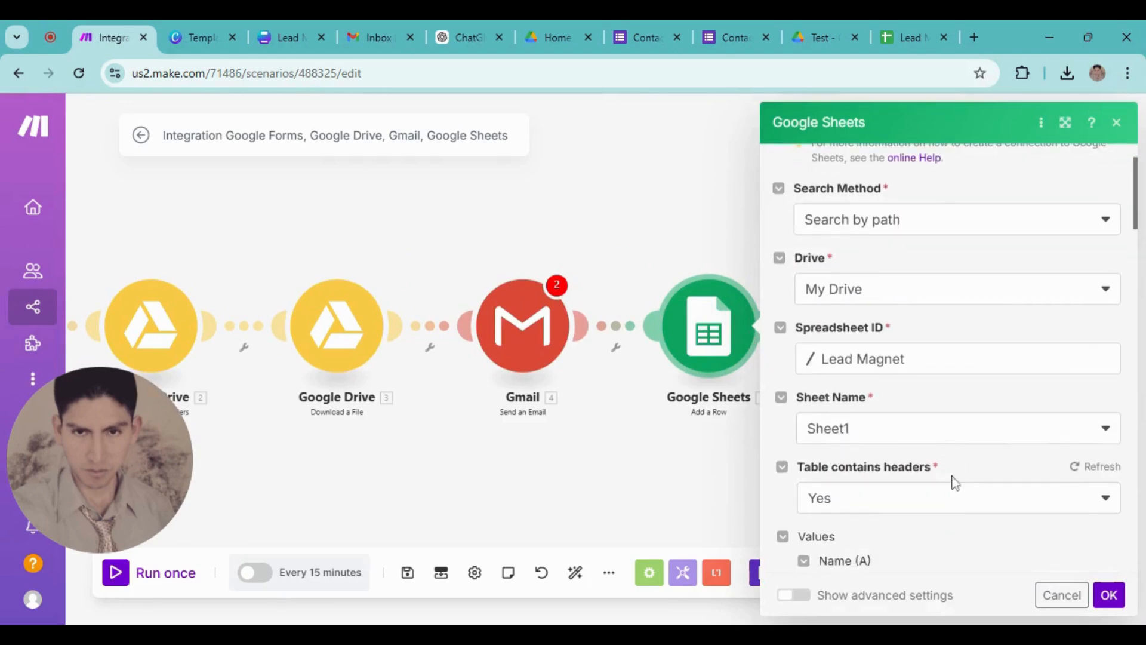
scroll(935, 452, down, 5)
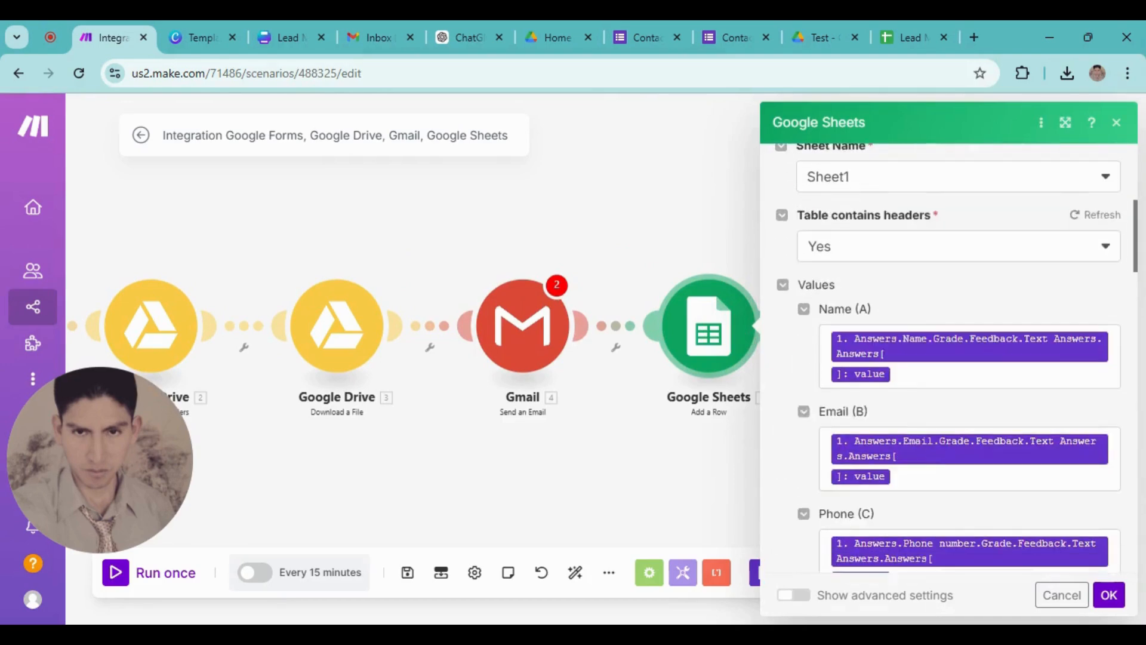
click(1110, 352)
key(BackSpace)
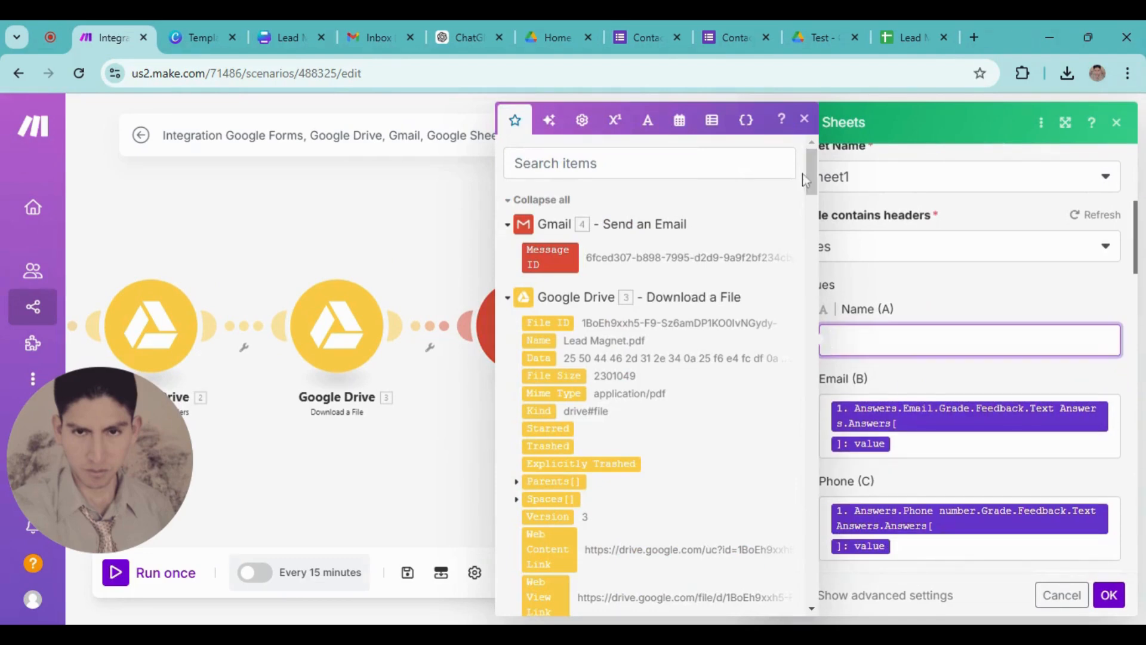
click(776, 164)
text(valu)
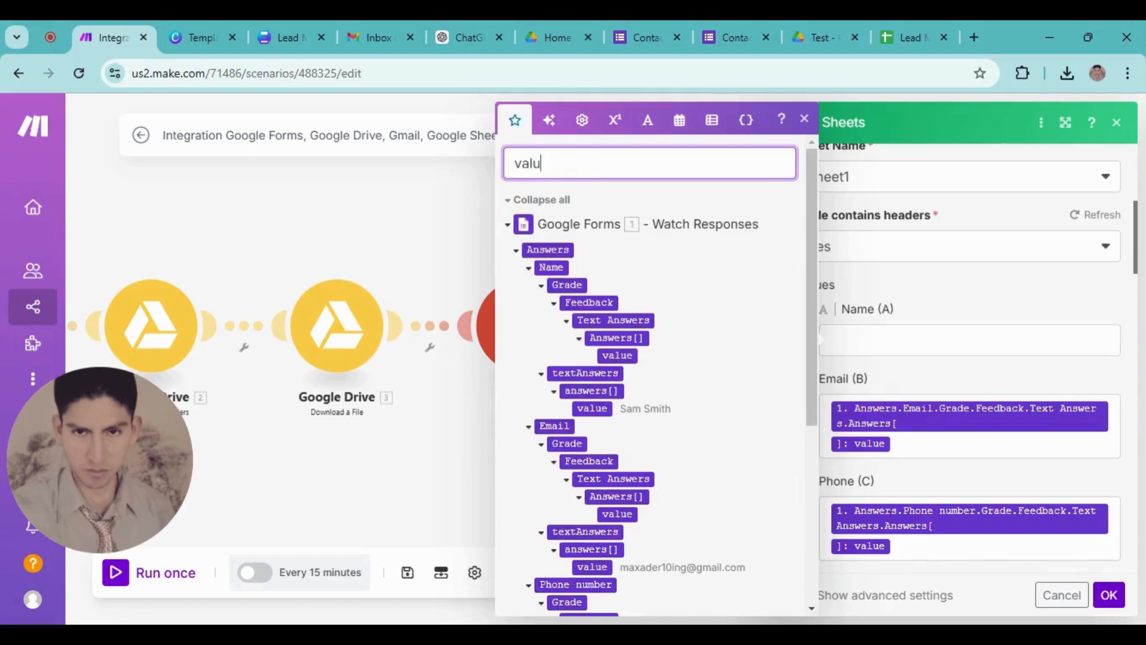
click(593, 409)
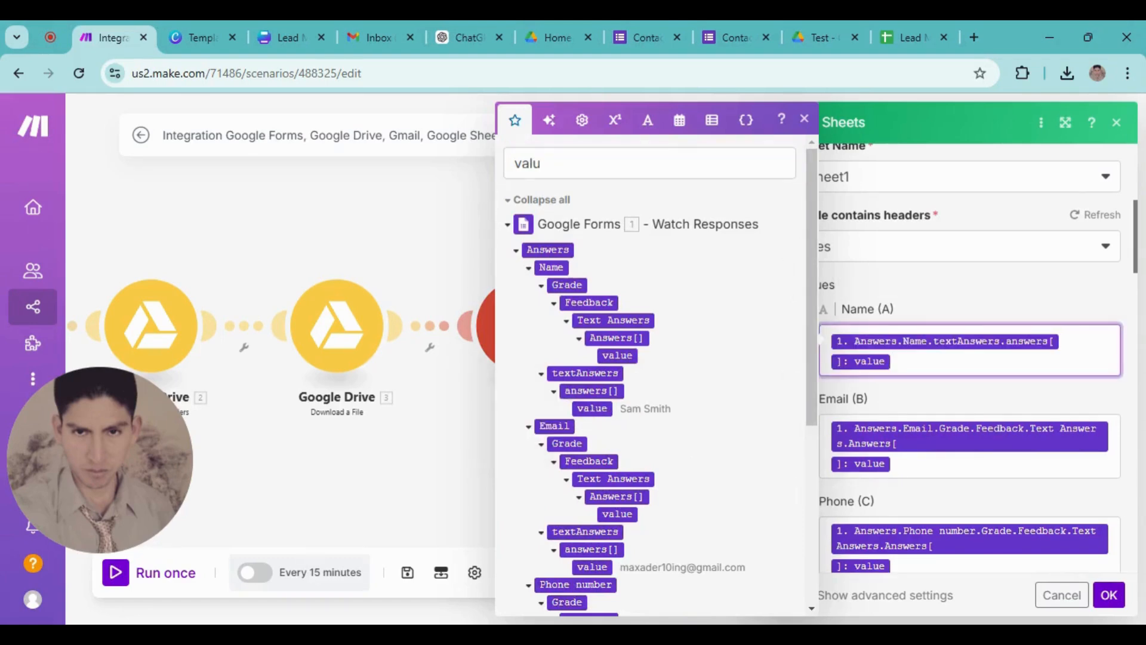
Remap Email (B) and Phone (C) to the form's Email and Phone number answers
click(970, 463)
key(BackSpace)
key(BackSpace)
scroll(671, 486, down, 3)
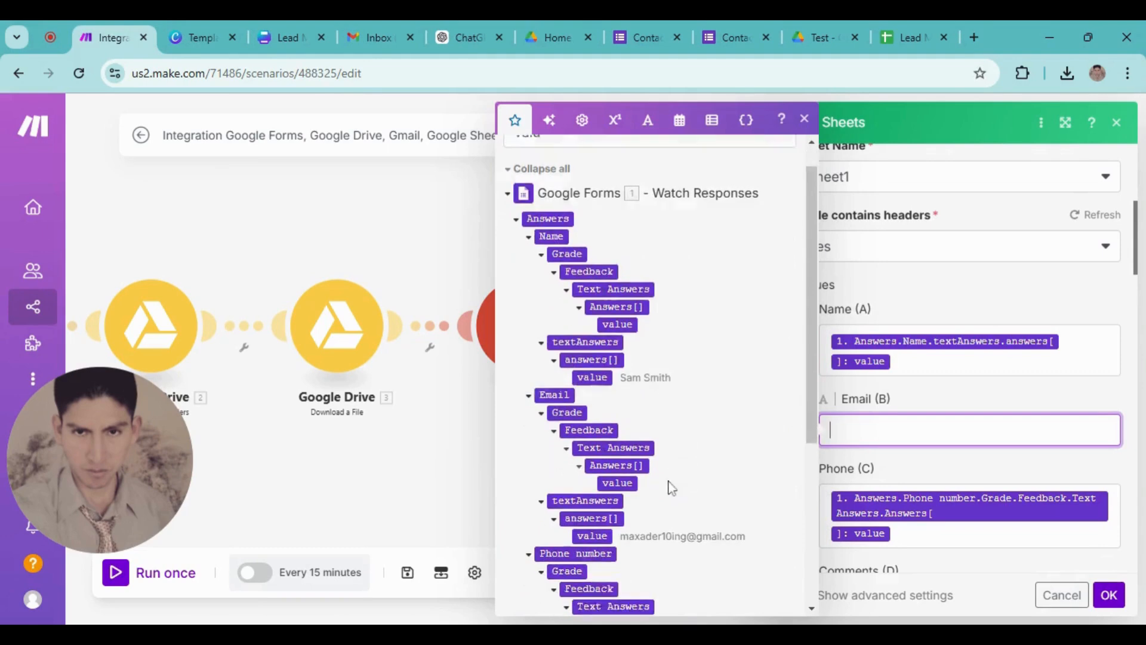
click(594, 483)
scroll(942, 536, down, 2)
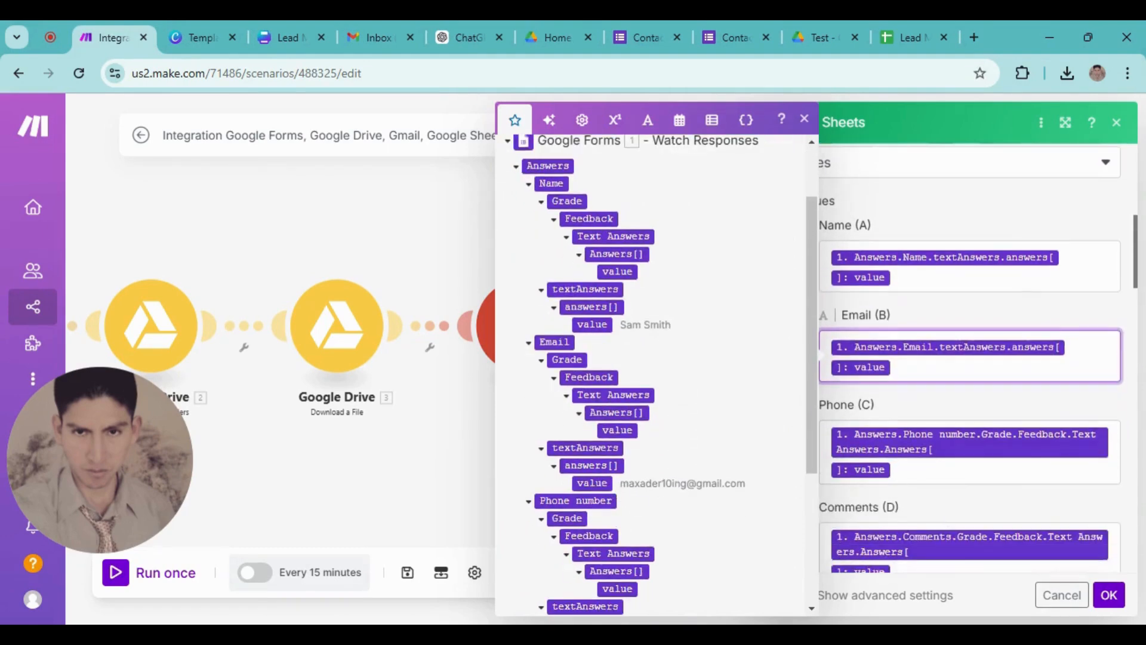
click(967, 460)
key(BackSpace)
key(BackSpace)
scroll(529, 418, down, 5)
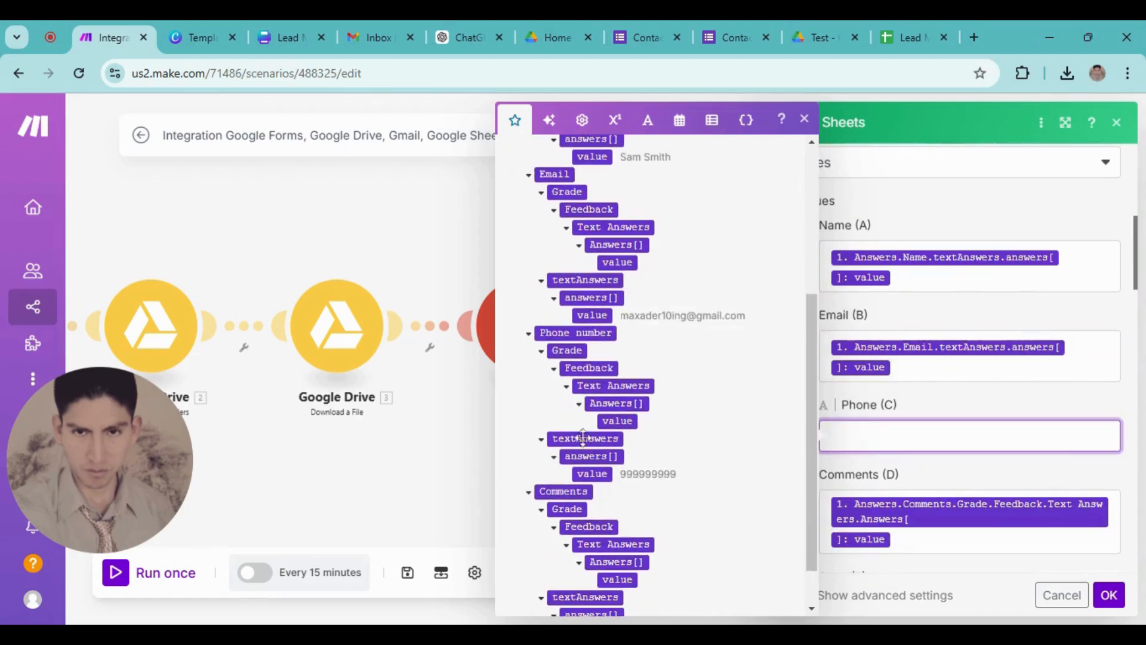
click(595, 474)
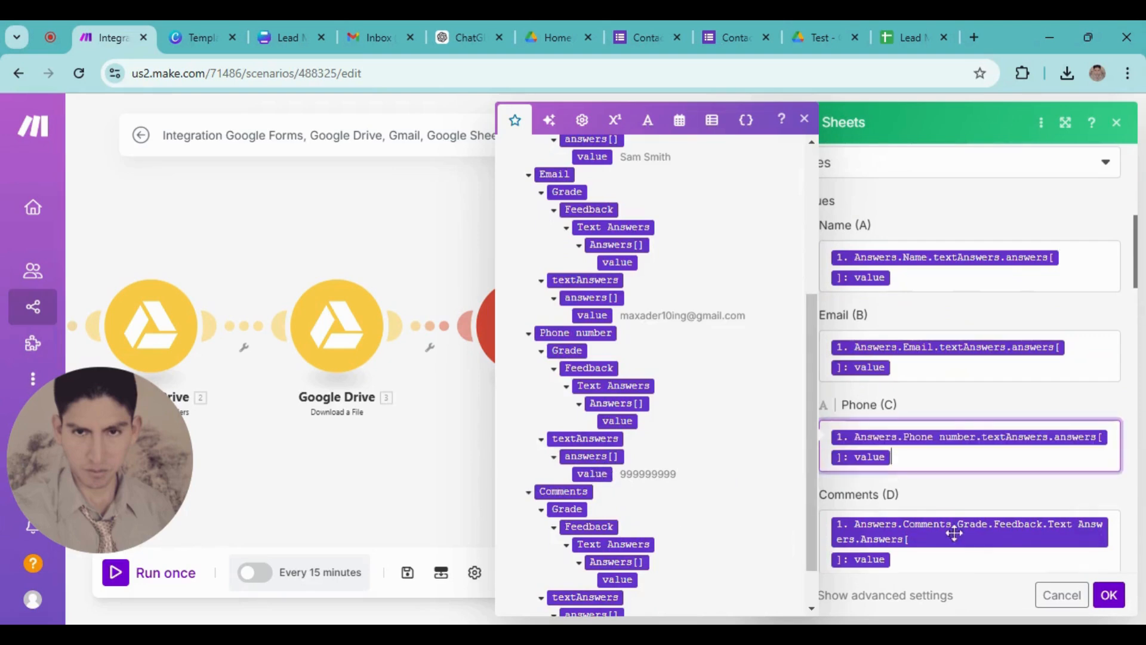
Map the form's Comments answer into Comments (D) and save the row mapping
click(950, 530)
key(BackSpace)
key(BackSpace)
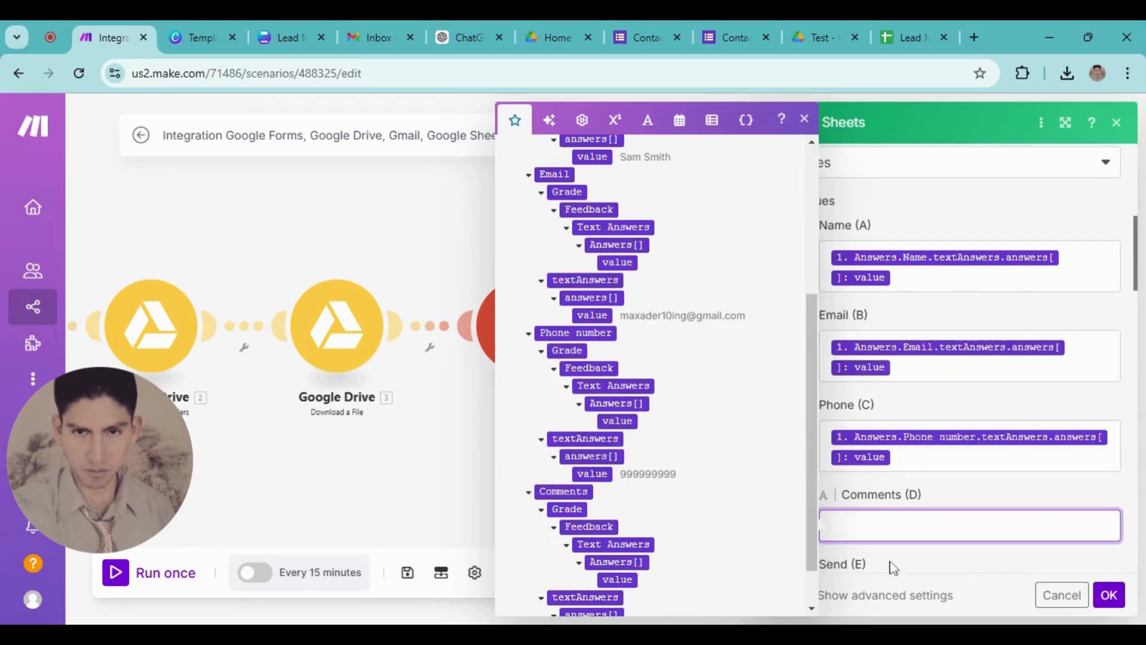
scroll(619, 541, up, 1)
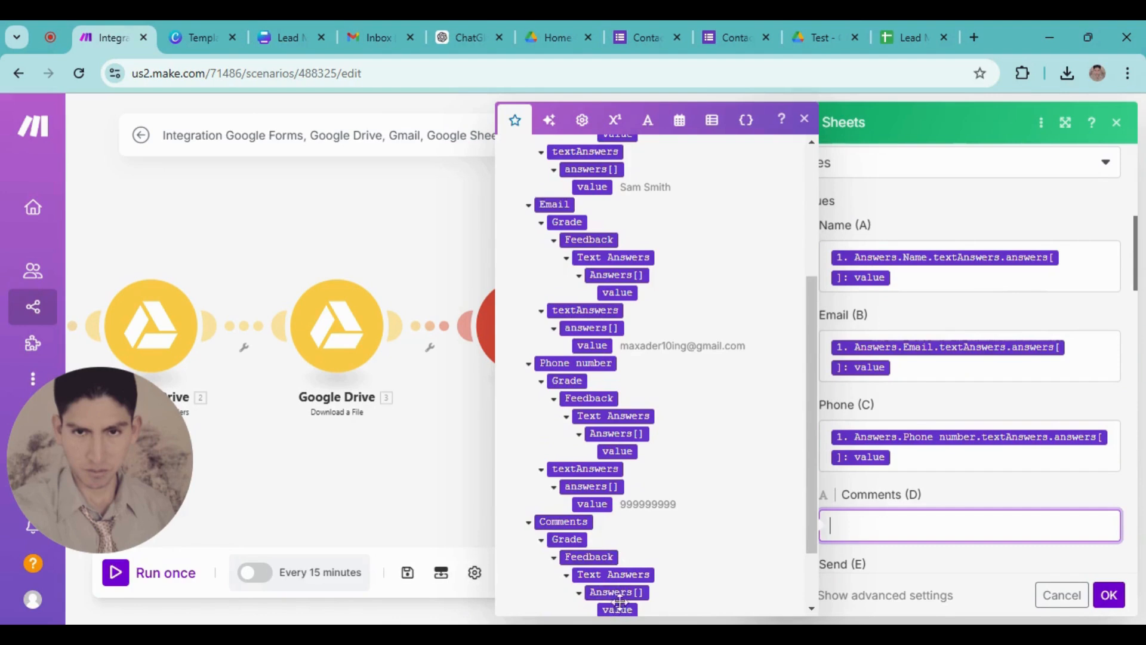
scroll(619, 601, down, 3)
click(592, 579)
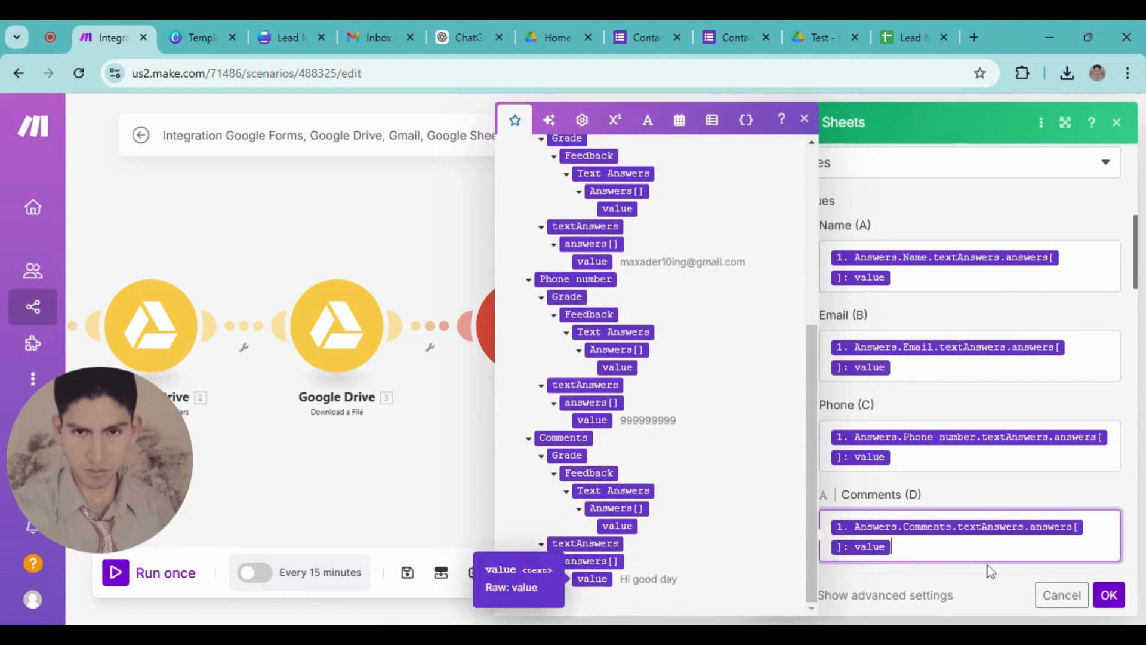
scroll(988, 562, down, 3)
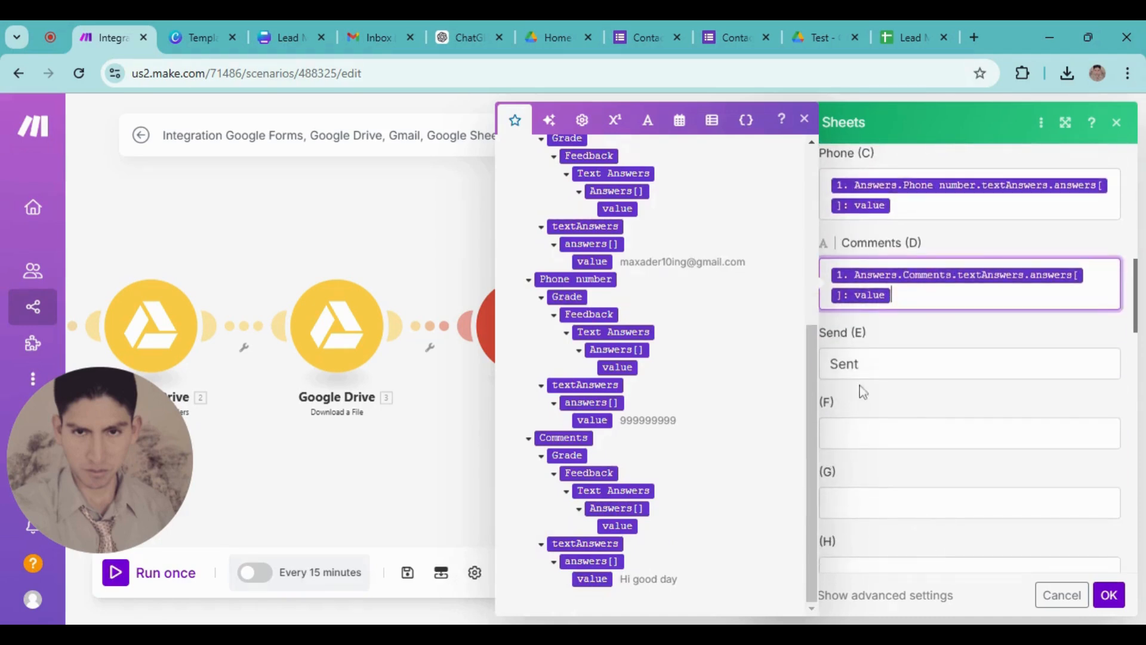
click(1120, 596)
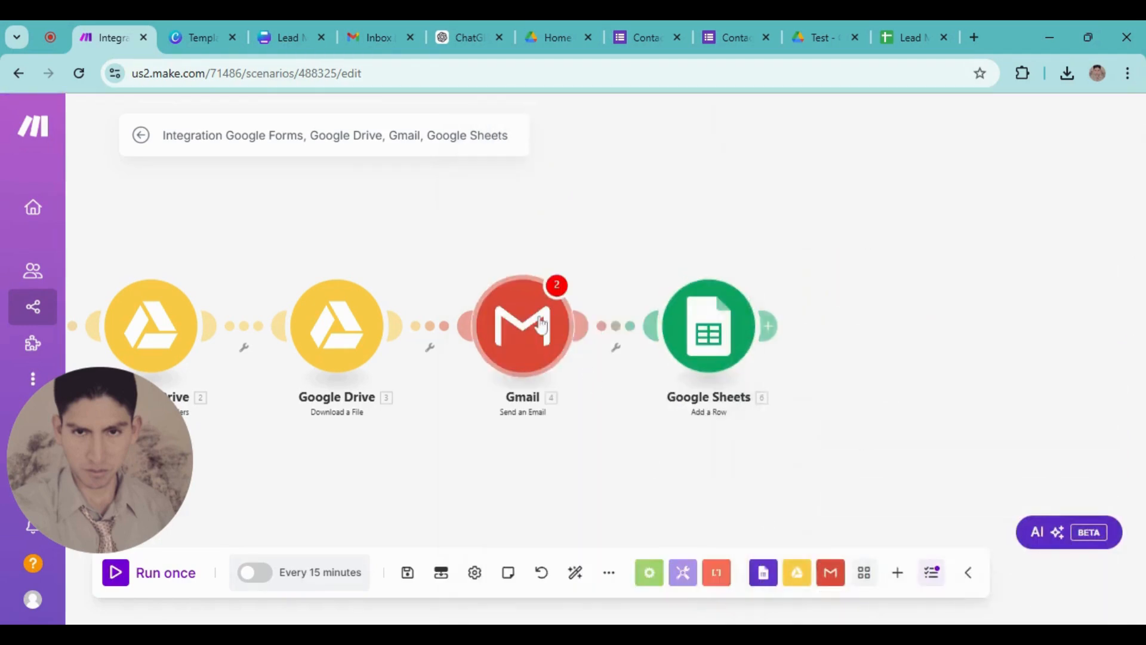
Reconfirm the Gmail step's email settings and bring all modules into view
click(555, 332)
scroll(770, 418, down, 5)
click(927, 594)
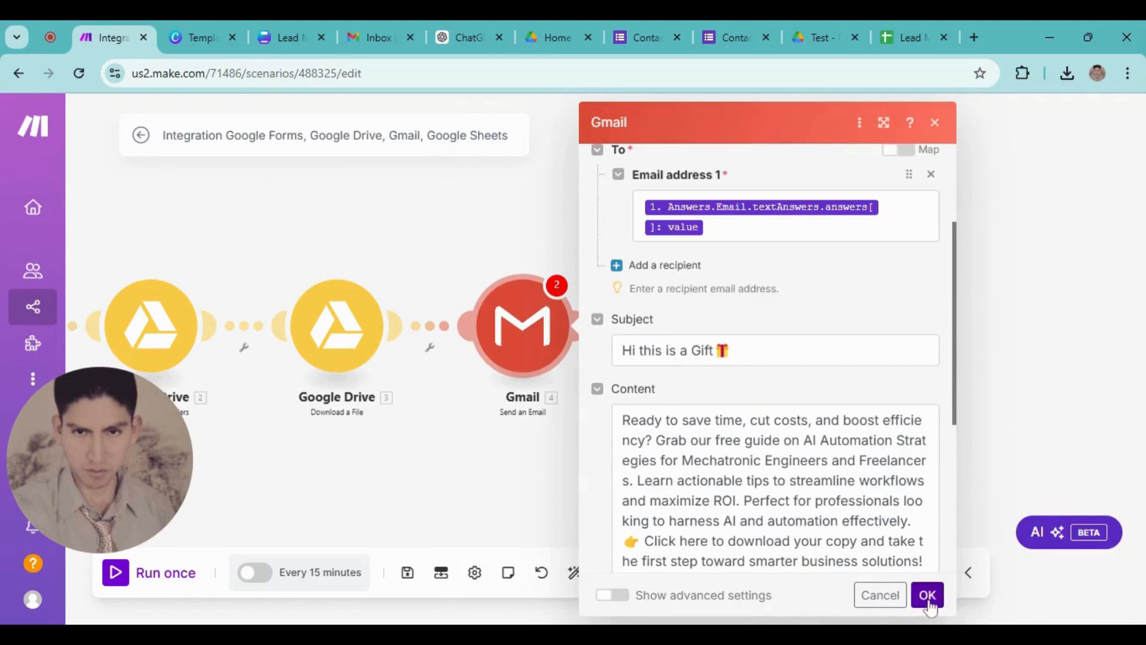
drag(642, 488, 688, 458)
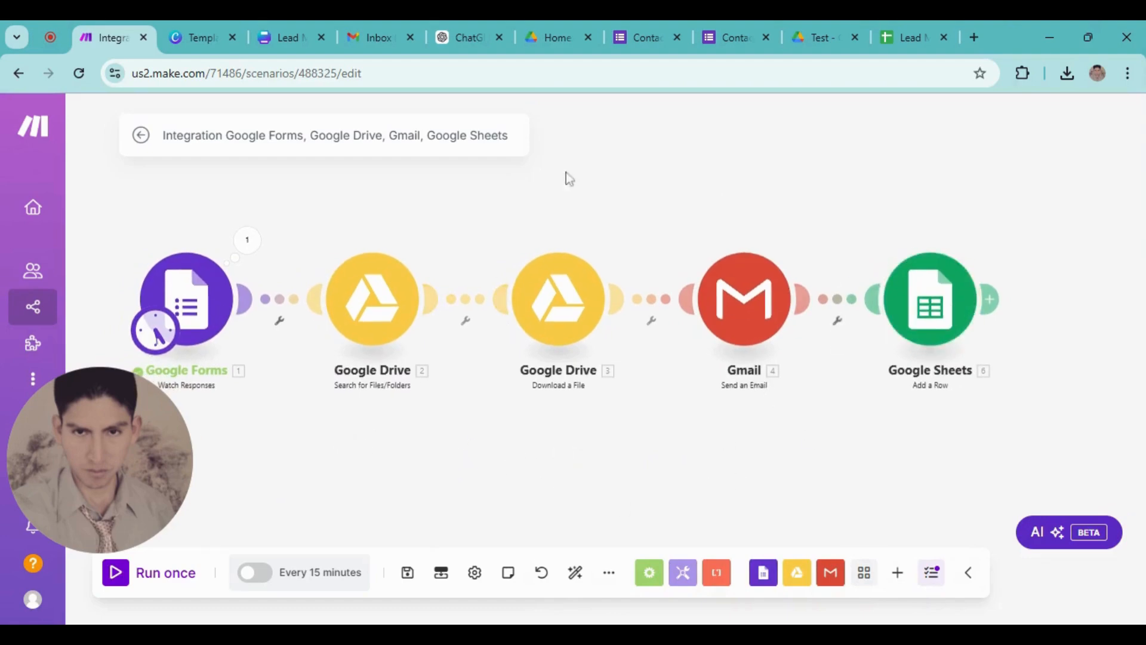
Resubmit the contact form response commenting 'Hi good day', then return to the Make scenario
click(723, 39)
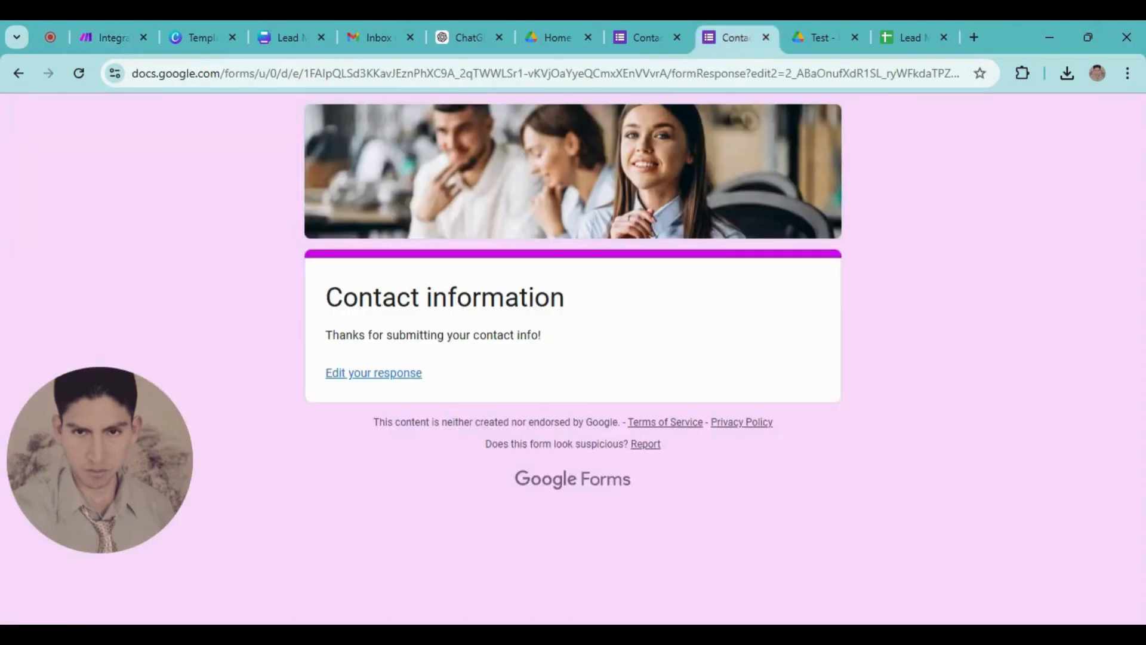
click(395, 386)
scroll(379, 456, down, 3)
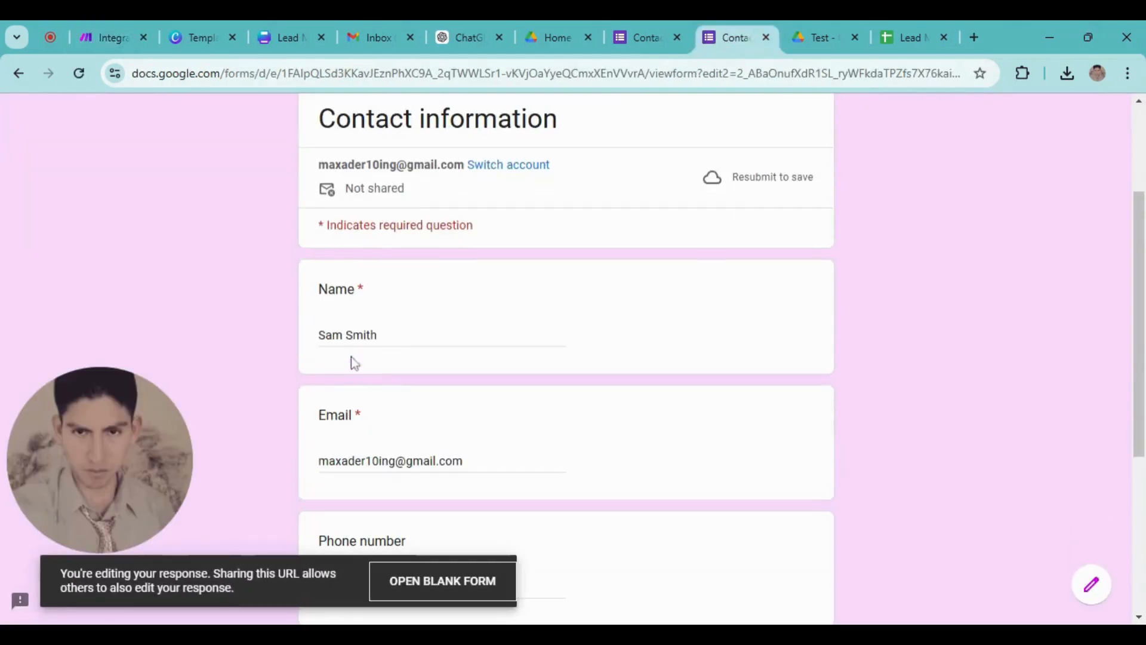
scroll(353, 405, down, 2)
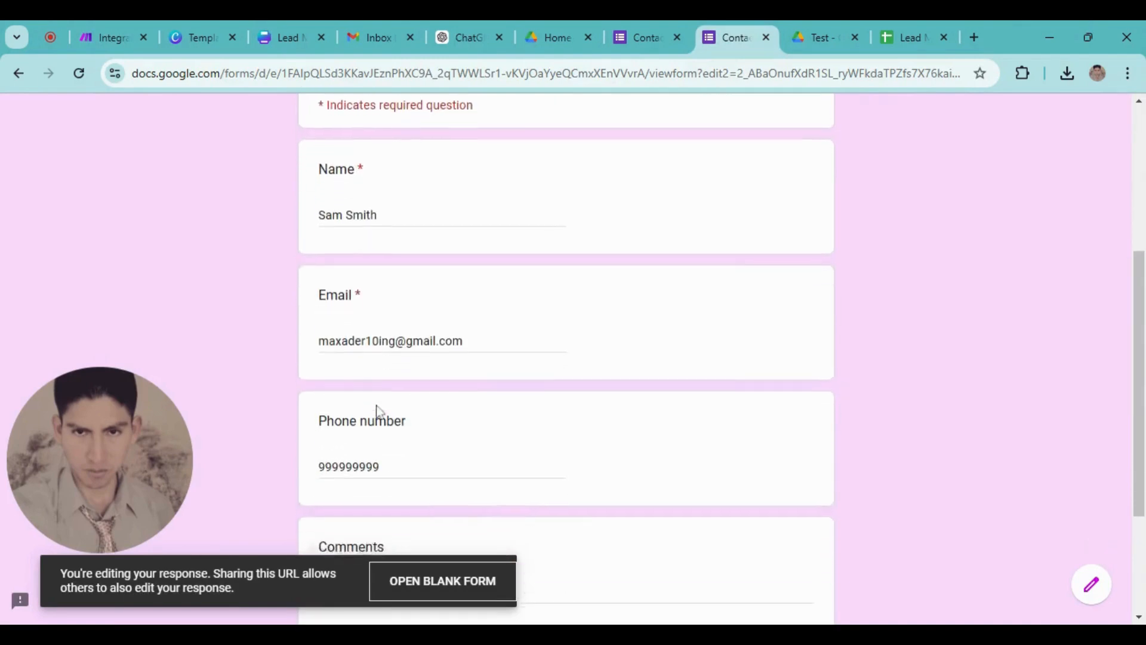
scroll(394, 443, up, 1)
middle_click(450, 448)
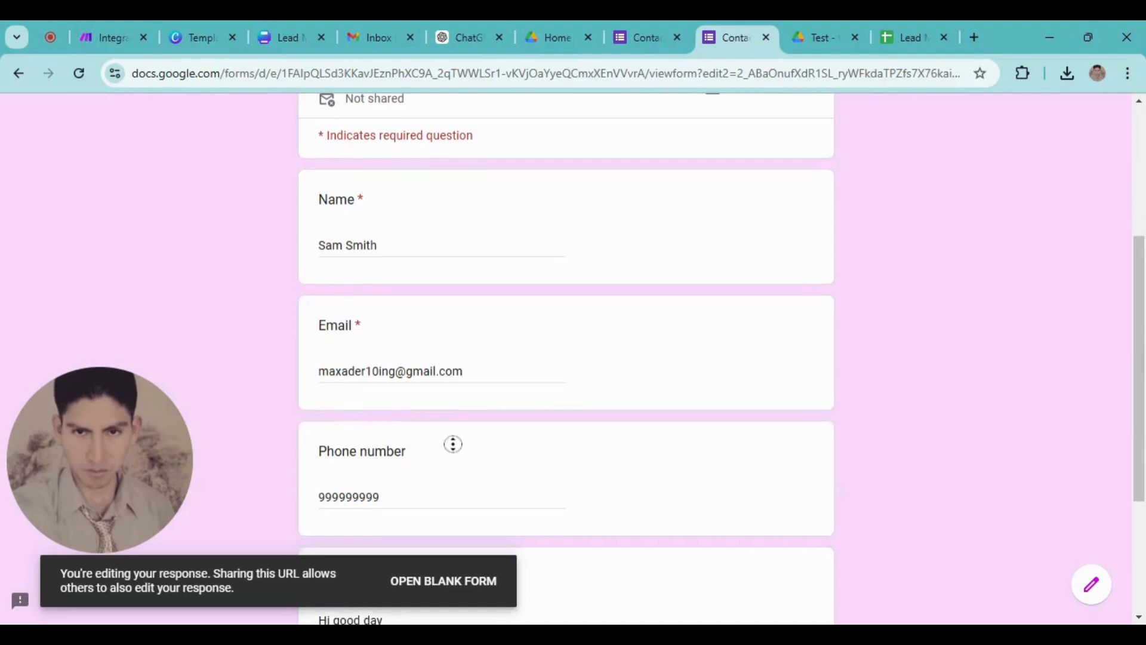
scroll(440, 440, down, 3)
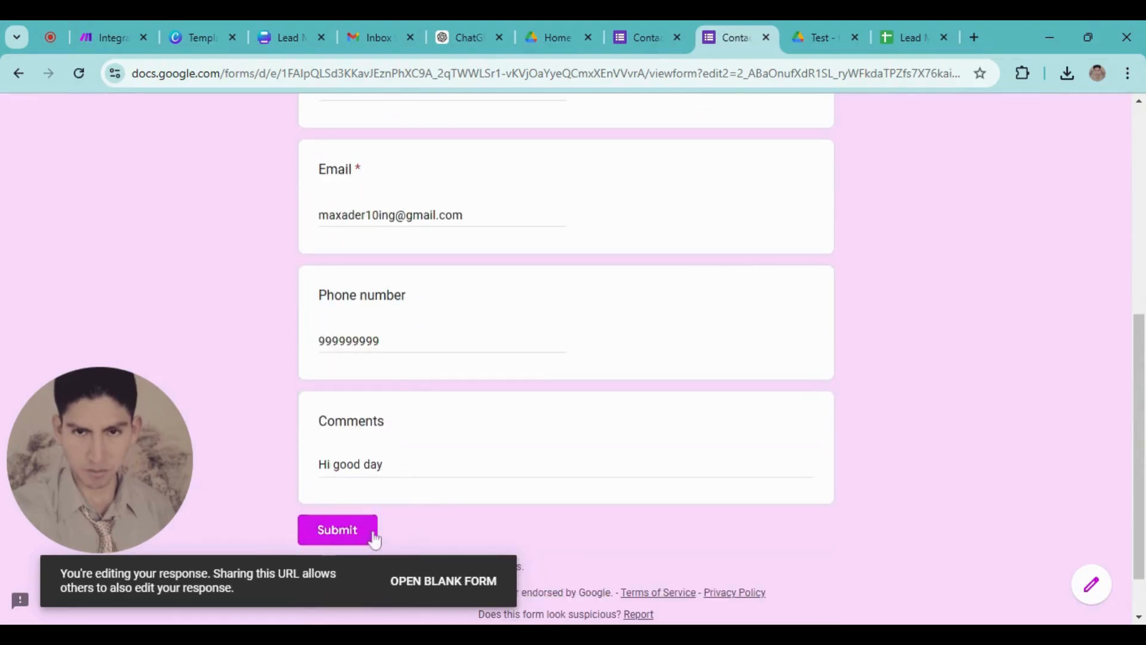
click(337, 533)
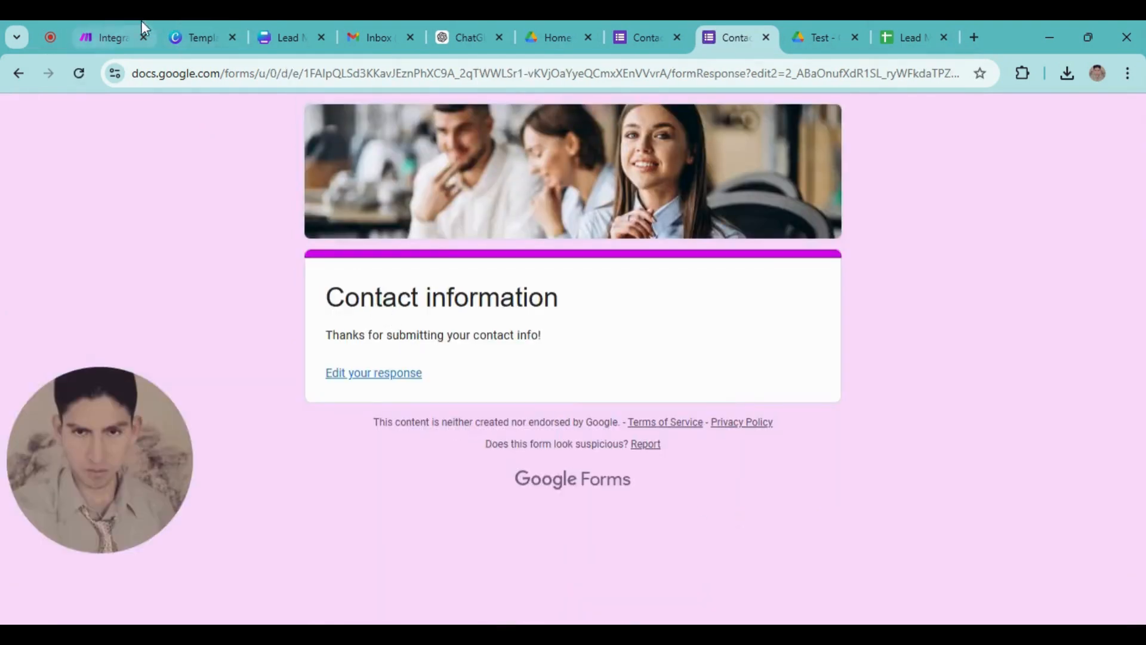
click(114, 37)
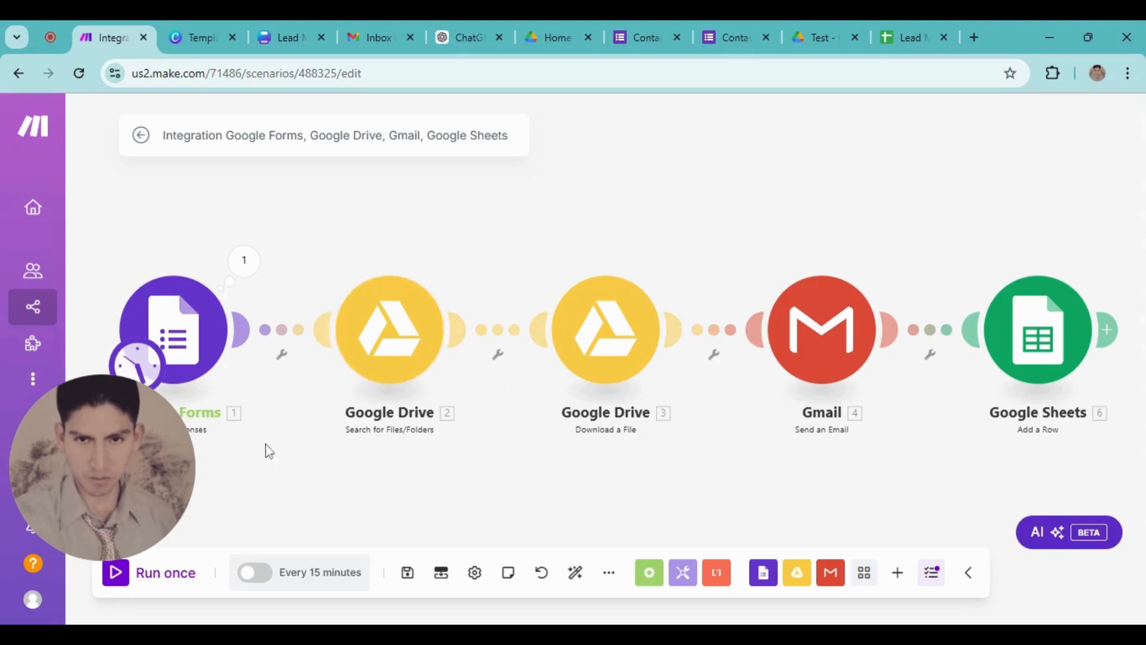
Run the scenario once, then check Gmail for the new 'Hi this is a Gift' email
click(115, 579)
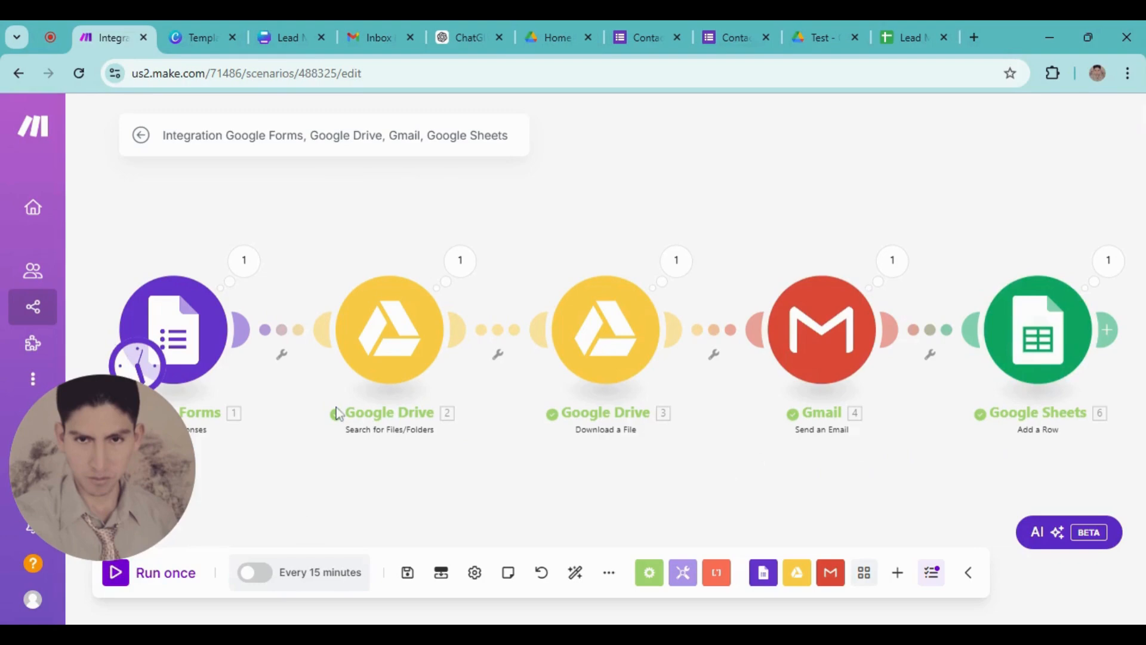
click(376, 36)
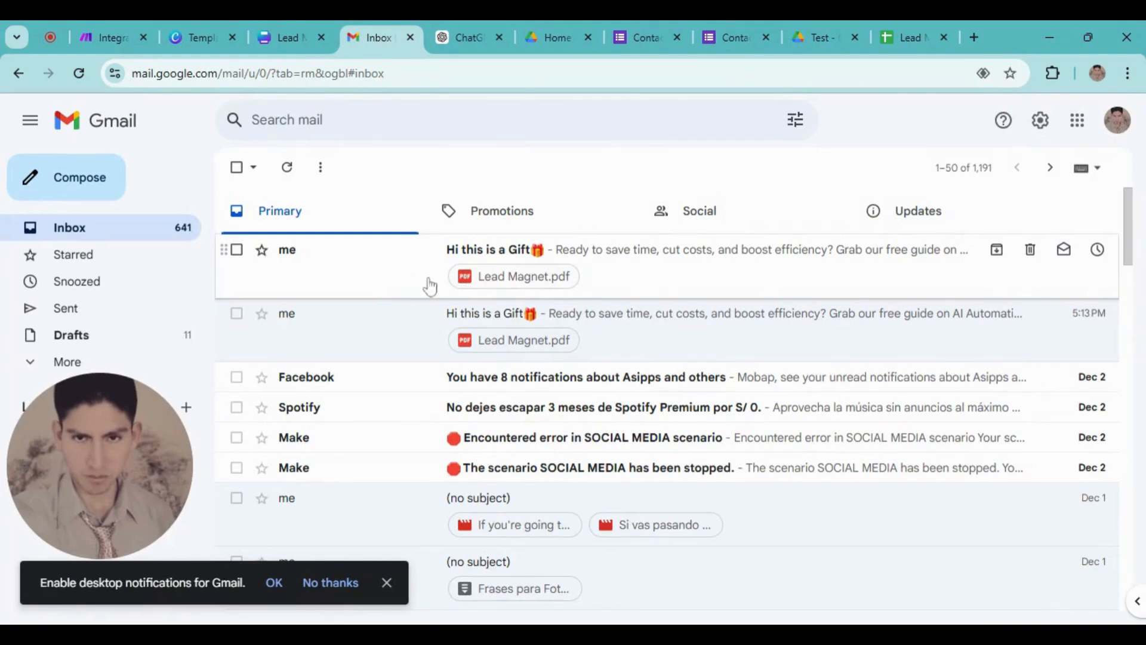
Open the newest 'Hi this is a Gift' email and preview its two-page Lead Magnet.pdf attachment
click(352, 284)
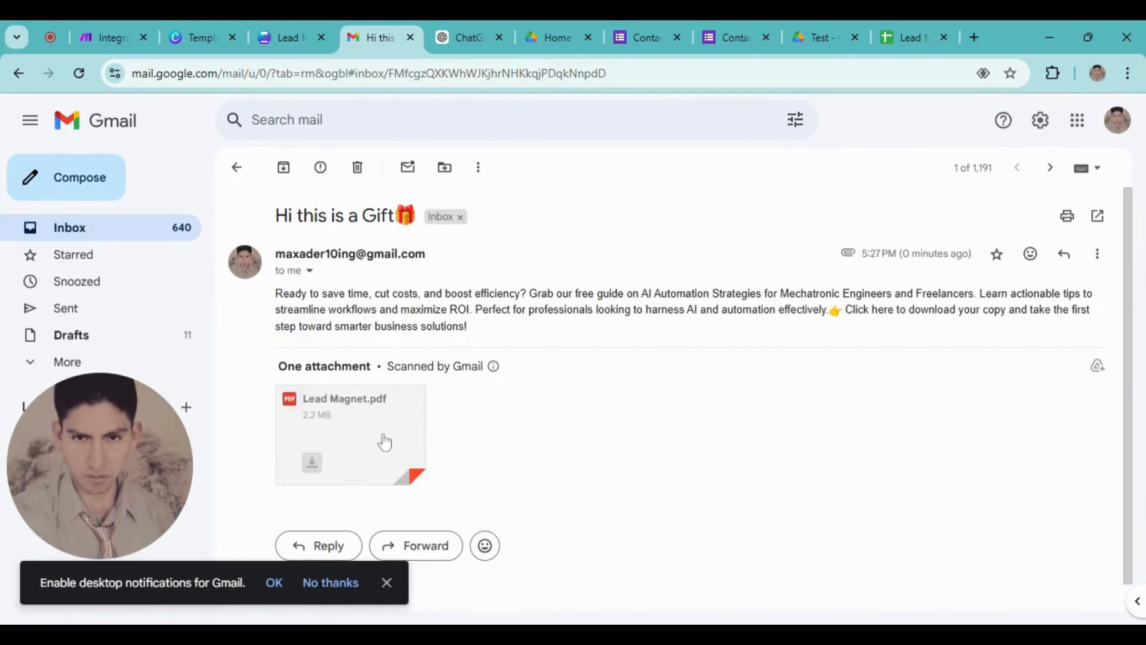
click(340, 415)
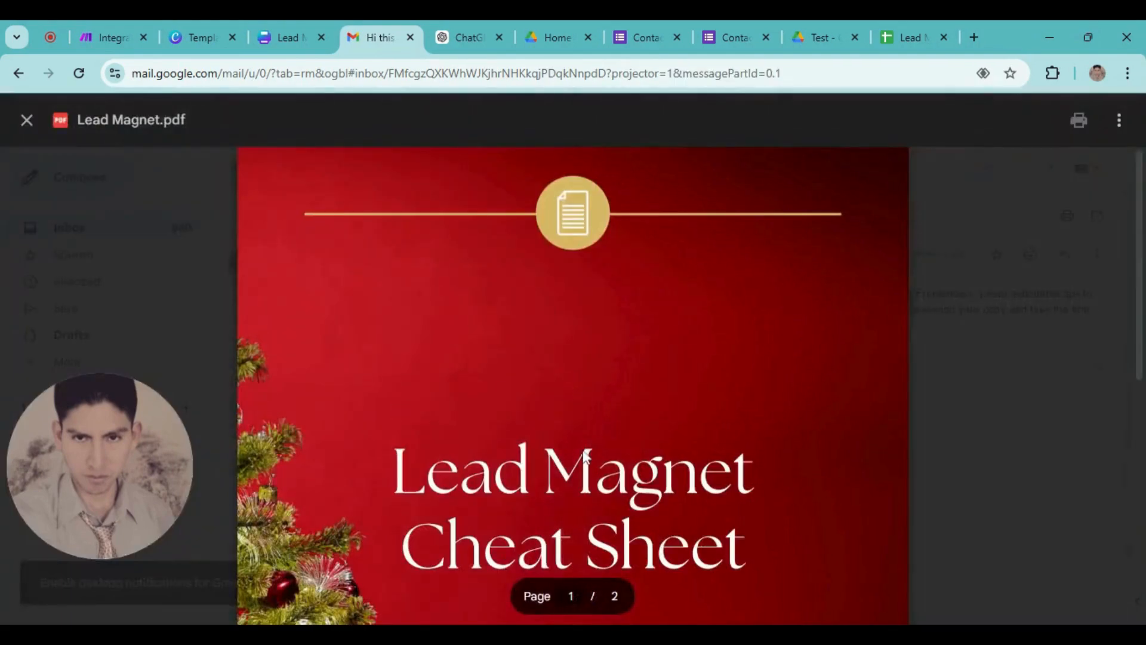
scroll(584, 457, down, 15)
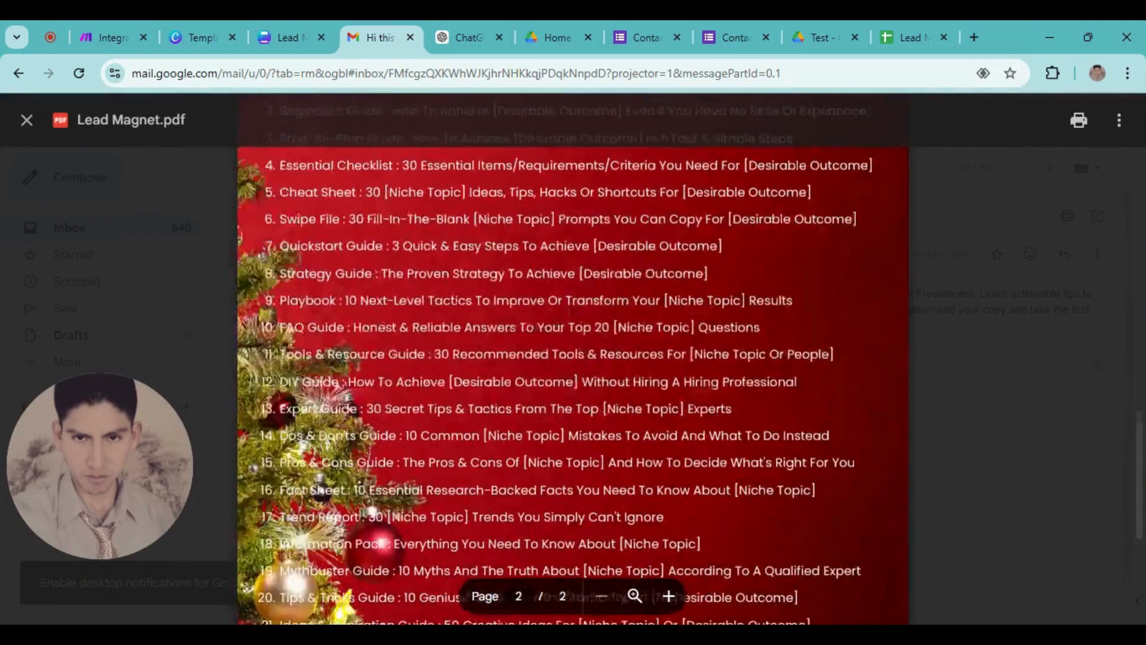
scroll(584, 457, up, 15)
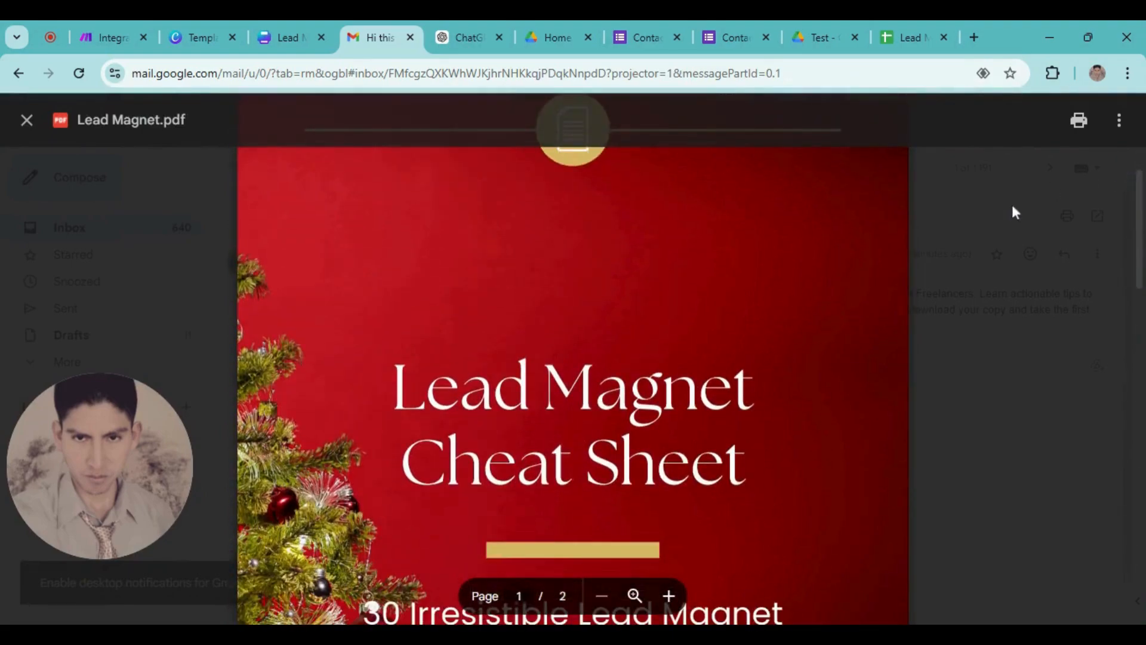
click(1013, 209)
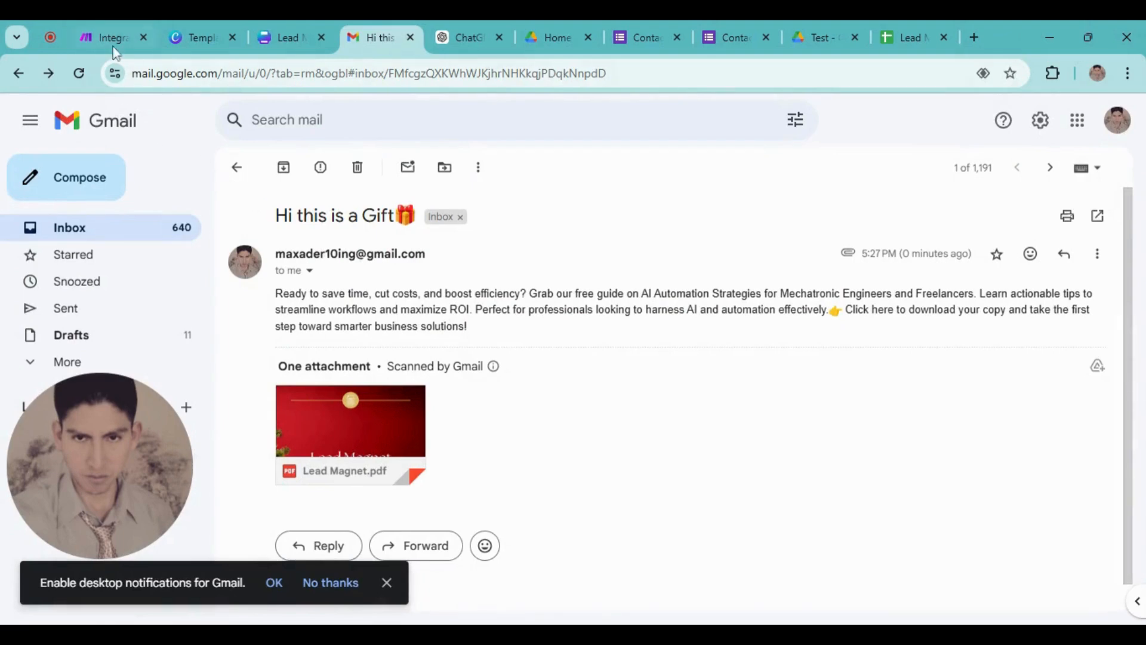
Verify the Lead Magnet sheet's new row with 'Hi good day' and Sent, then return to Make
click(117, 37)
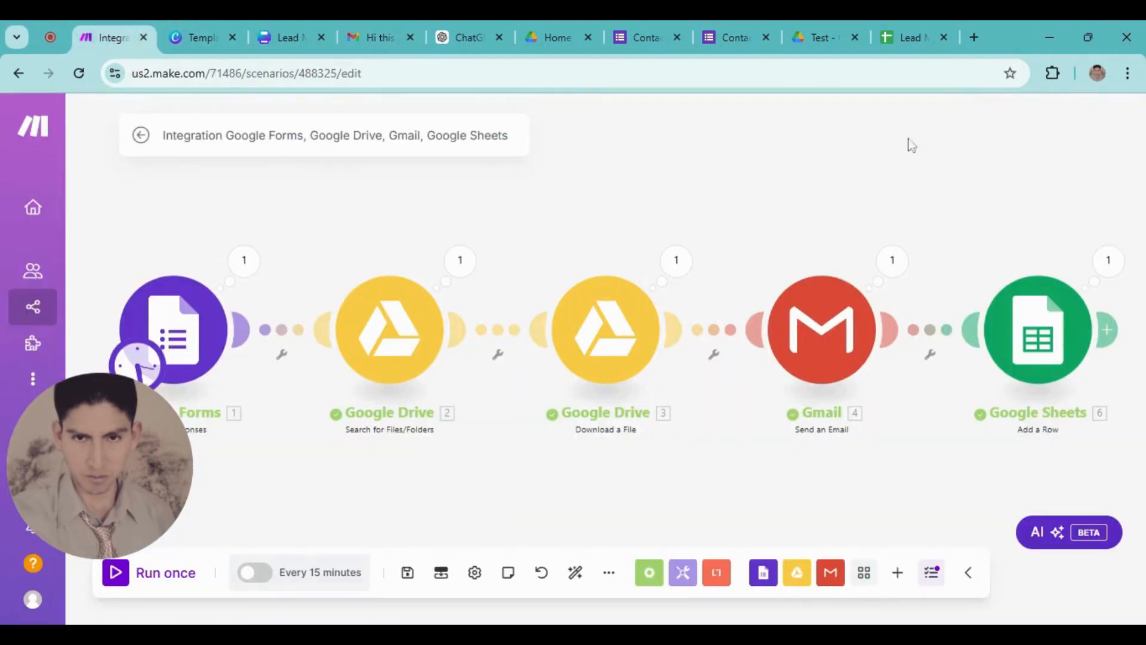
click(895, 43)
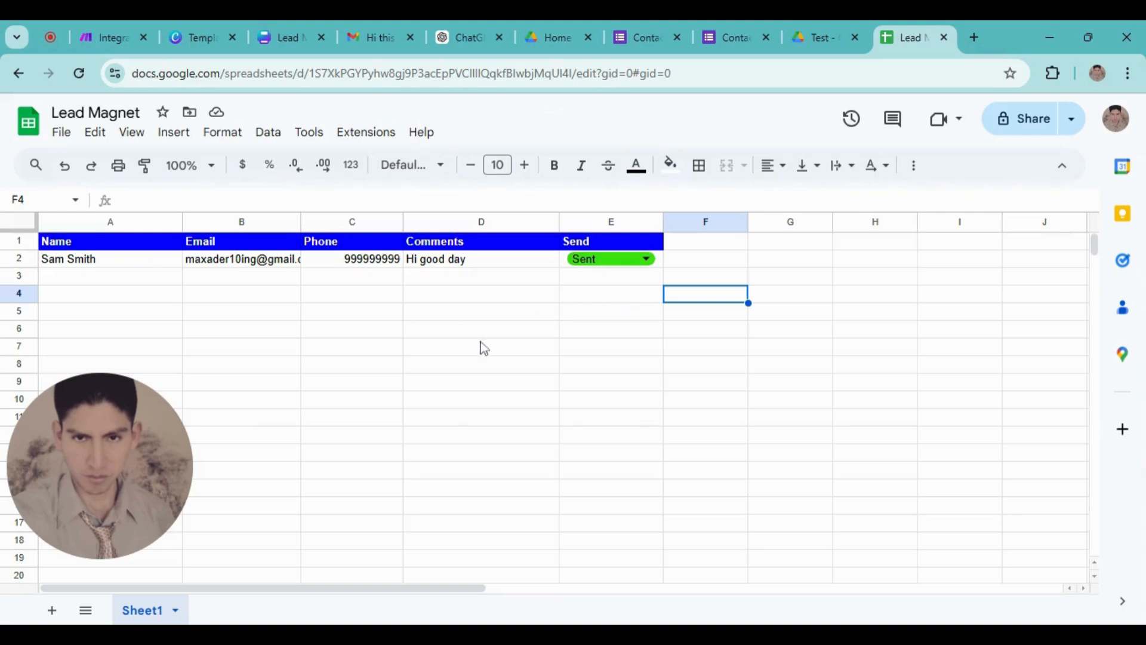
click(129, 39)
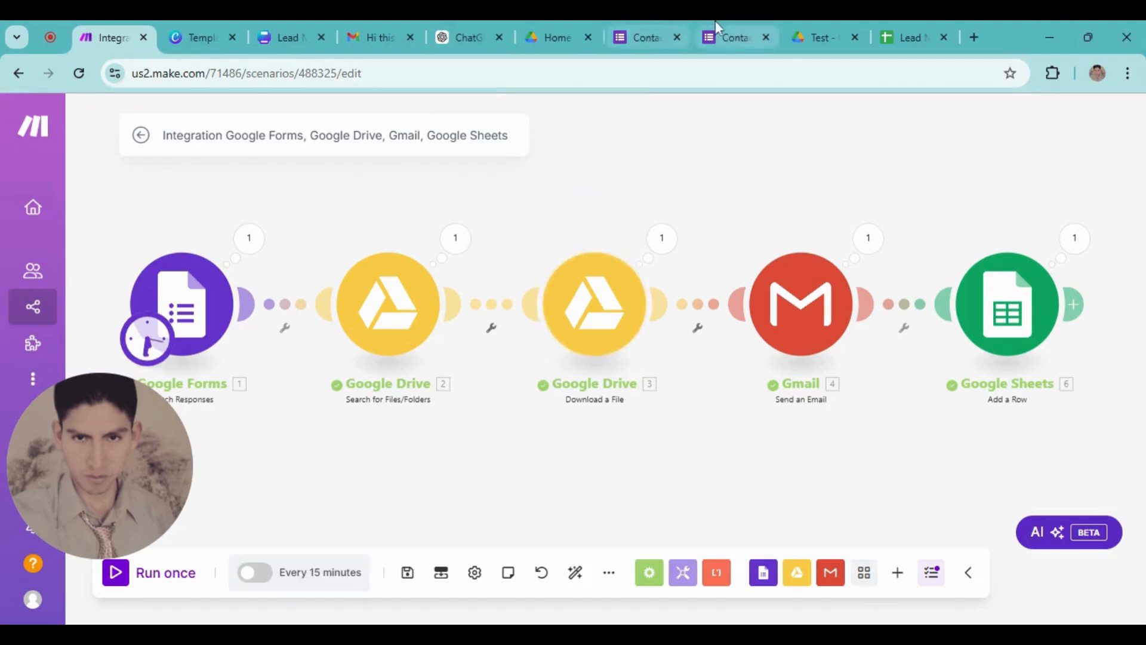
click(734, 35)
click(618, 29)
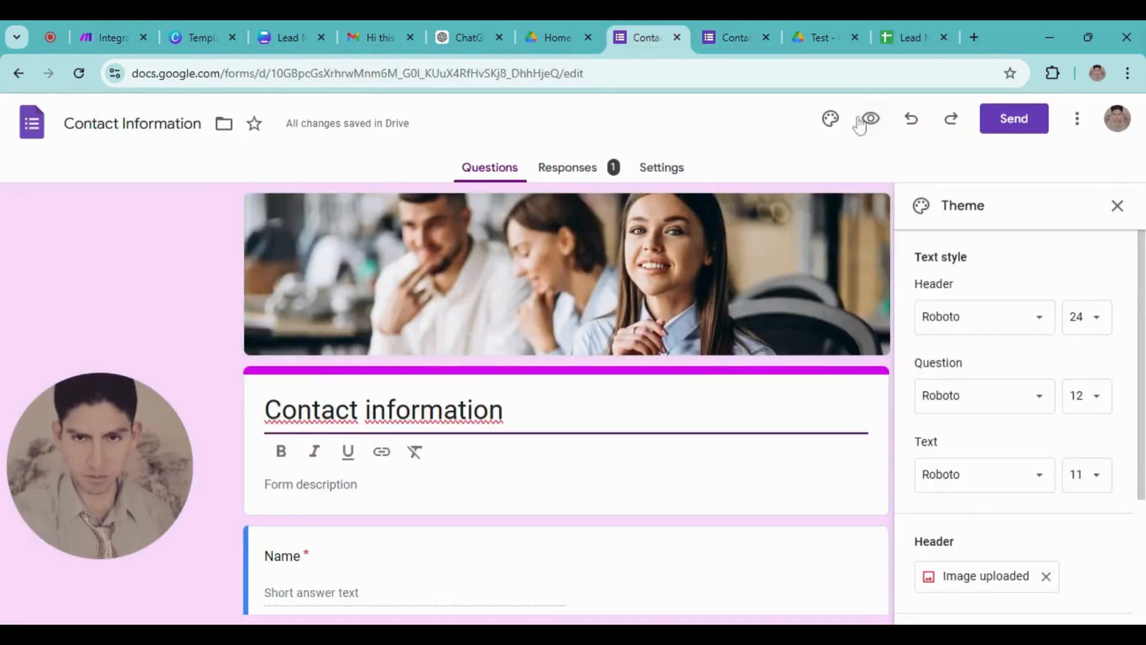
click(714, 31)
click(634, 40)
click(105, 37)
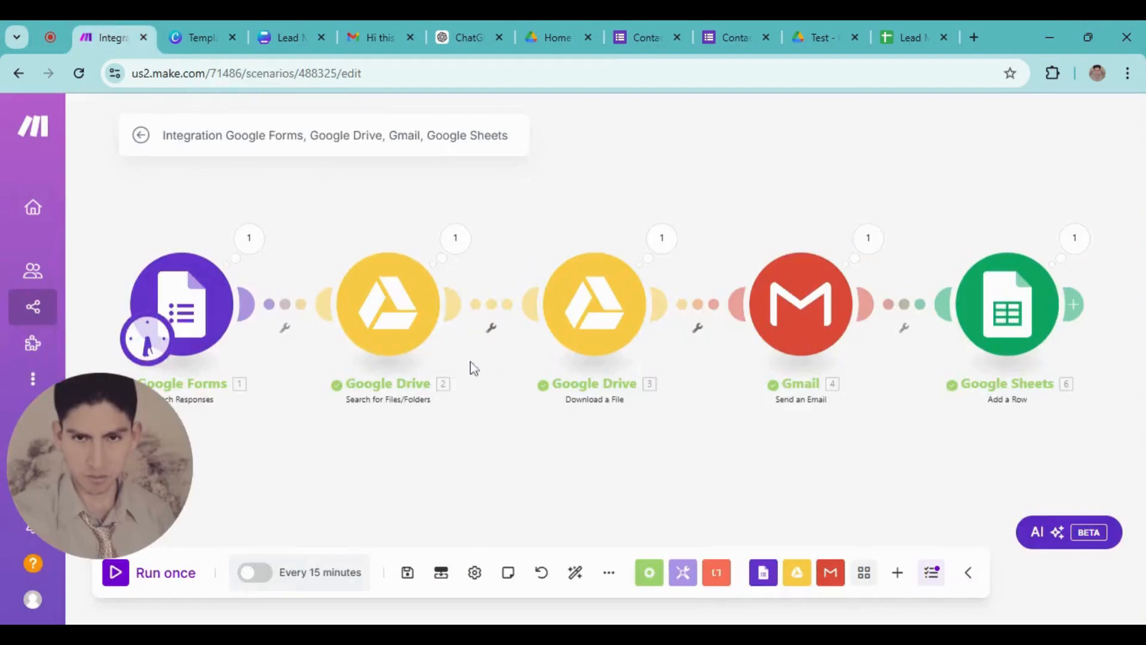